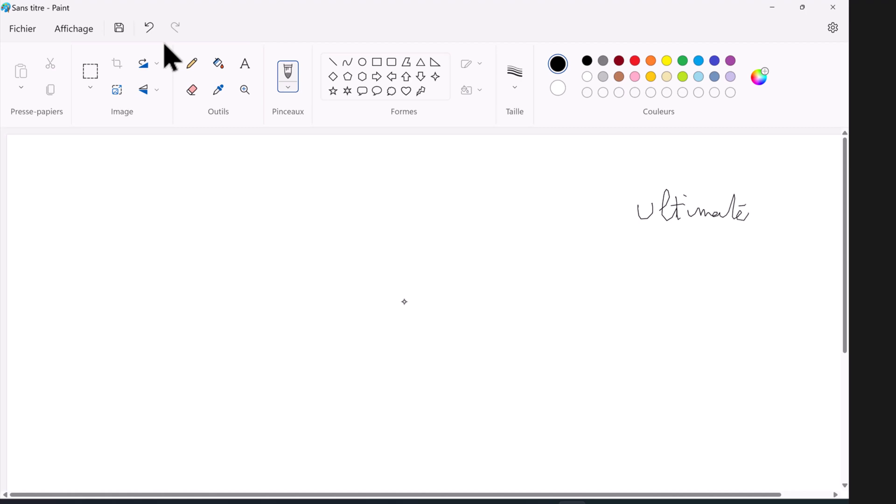
# Step: Draw a cloud below 'Ultimate' and write AWS and Azure inside it
pyautogui.moveTo(647, 301)
pyautogui.mouseDown()
pyautogui.moveTo(730, 305)
pyautogui.moveTo(740, 393)
pyautogui.moveTo(673, 446)
pyautogui.moveTo(547, 386)
pyautogui.moveTo(640, 280)
pyautogui.moveTo(654, 296)
pyautogui.mouseUp()
pyautogui.click(628, 325)
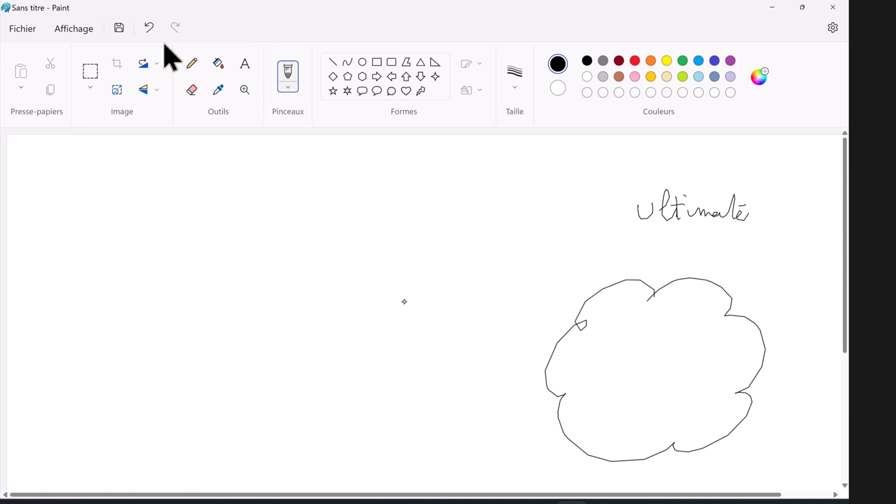
pyautogui.moveTo(628, 335); pyautogui.dragTo(644, 328)
pyautogui.moveTo(647, 319)
pyautogui.mouseDown()
pyautogui.moveTo(659, 334)
pyautogui.moveTo(665, 322)
pyautogui.moveTo(660, 336)
pyautogui.mouseUp()
pyautogui.moveTo(631, 372)
pyautogui.mouseDown()
pyautogui.moveTo(639, 355)
pyautogui.moveTo(649, 372)
pyautogui.mouseUp()
pyautogui.moveTo(633, 367); pyautogui.dragTo(703, 368)
pyautogui.click(722, 366)
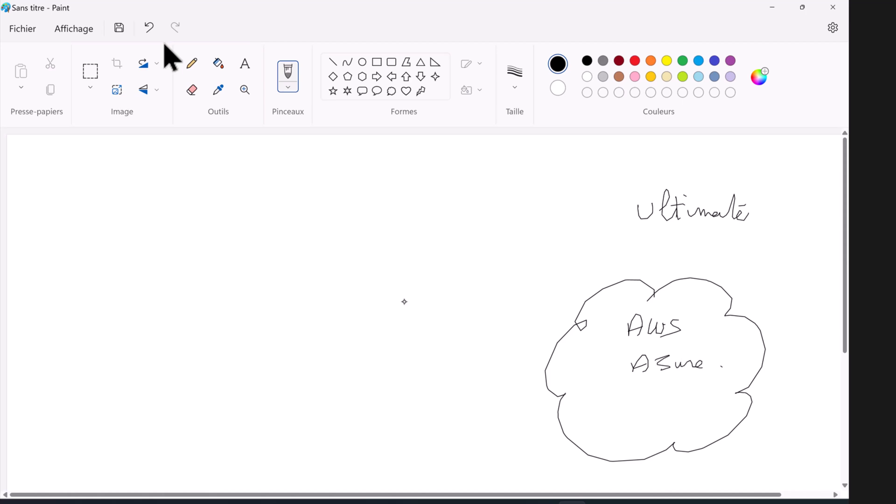
# Step: Sketch three boxes: one on the left, one at top centre, one small at lower centre
pyautogui.moveTo(133, 208)
pyautogui.mouseDown()
pyautogui.moveTo(133, 246)
pyautogui.moveTo(222, 241)
pyautogui.moveTo(119, 253)
pyautogui.mouseUp()
pyautogui.moveTo(422, 191); pyautogui.dragTo(489, 235)
pyautogui.moveTo(425, 190)
pyautogui.mouseDown()
pyautogui.moveTo(390, 215)
pyautogui.moveTo(489, 232)
pyautogui.mouseUp()
pyautogui.moveTo(303, 352); pyautogui.dragTo(298, 411)
pyautogui.moveTo(309, 363)
pyautogui.mouseDown()
pyautogui.moveTo(328, 357)
pyautogui.moveTo(319, 407)
pyautogui.mouseUp()
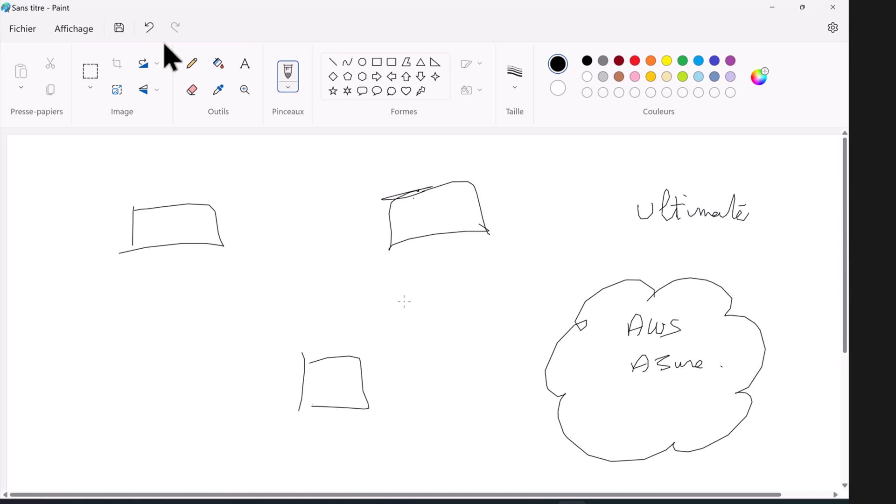
# Step: Draw black arrows linking the left, small and top boxes
pyautogui.moveTo(182, 277); pyautogui.dragTo(276, 380)
pyautogui.moveTo(259, 369); pyautogui.dragTo(281, 374)
pyautogui.moveTo(188, 279); pyautogui.dragTo(190, 304)
pyautogui.moveTo(359, 363)
pyautogui.mouseDown()
pyautogui.moveTo(427, 248)
pyautogui.moveTo(421, 279)
pyautogui.mouseUp()
pyautogui.moveTo(356, 342); pyautogui.dragTo(371, 353)
pyautogui.moveTo(235, 235); pyautogui.dragTo(385, 237)
pyautogui.moveTo(369, 233)
pyautogui.mouseDown()
pyautogui.moveTo(385, 229)
pyautogui.moveTo(372, 248)
pyautogui.mouseUp()
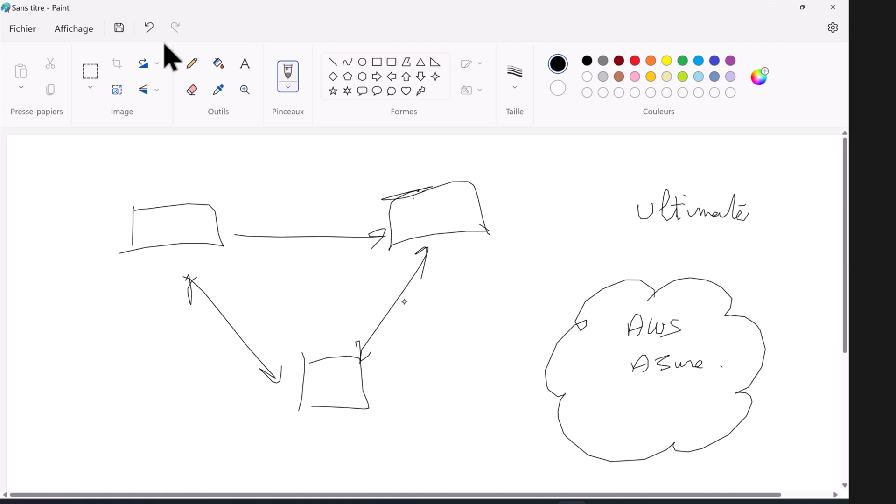
# Step: In red, draw arrows from each box into the cloud and write the cloud-connection note
pyautogui.click(635, 61)
pyautogui.moveTo(365, 404)
pyautogui.mouseDown()
pyautogui.moveTo(607, 396)
pyautogui.moveTo(593, 403)
pyautogui.mouseUp()
pyautogui.moveTo(205, 253)
pyautogui.mouseDown()
pyautogui.moveTo(524, 355)
pyautogui.moveTo(572, 359)
pyautogui.mouseUp()
pyautogui.moveTo(563, 357); pyautogui.dragTo(573, 361)
pyautogui.moveTo(473, 211); pyautogui.dragTo(625, 351)
pyautogui.moveTo(628, 337); pyautogui.dragTo(621, 349)
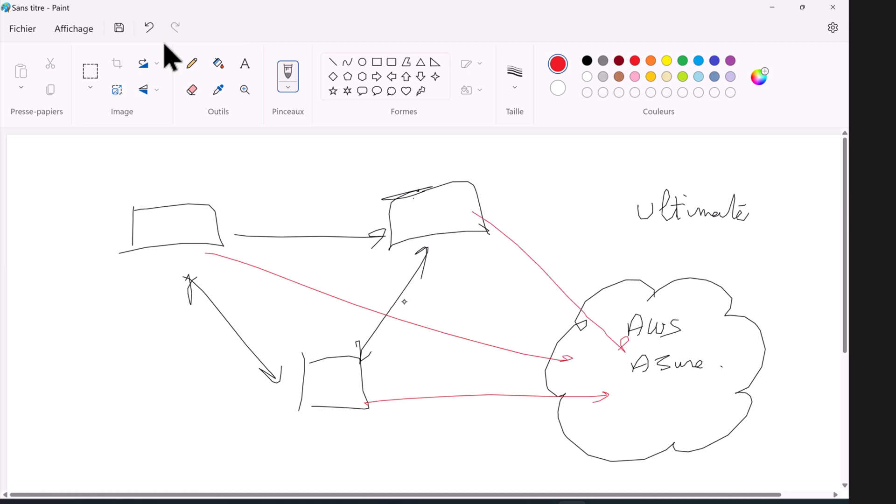
pyautogui.moveTo(447, 283)
pyautogui.mouseDown()
pyautogui.moveTo(500, 293)
pyautogui.moveTo(507, 276)
pyautogui.moveTo(521, 290)
pyautogui.mouseUp()
pyautogui.moveTo(530, 287); pyautogui.dragTo(612, 265)
# Step: Switch back to black and underline AWS and Azure in the cloud
pyautogui.click(587, 61)
pyautogui.moveTo(640, 344); pyautogui.dragTo(684, 343)
pyautogui.moveTo(635, 387); pyautogui.dragTo(694, 380)
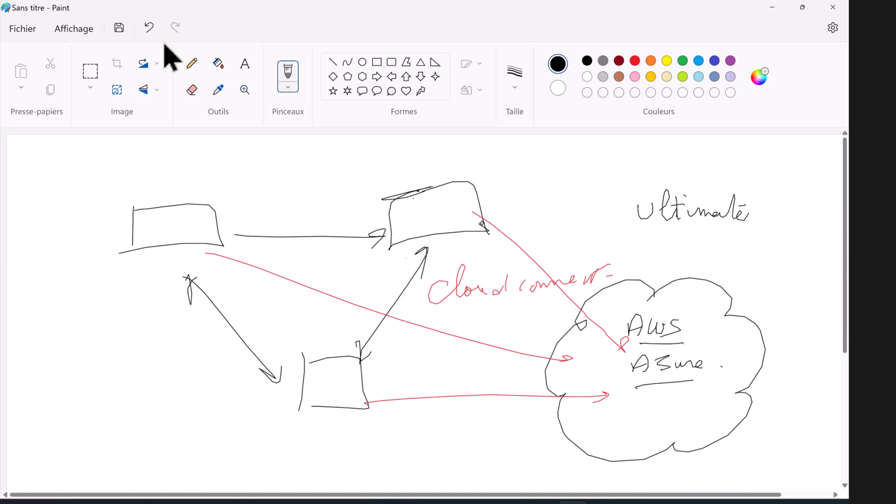
# Step: Bring the LabCluster-A Prism Element browser window to the front
pyautogui.moveTo(425, 502)
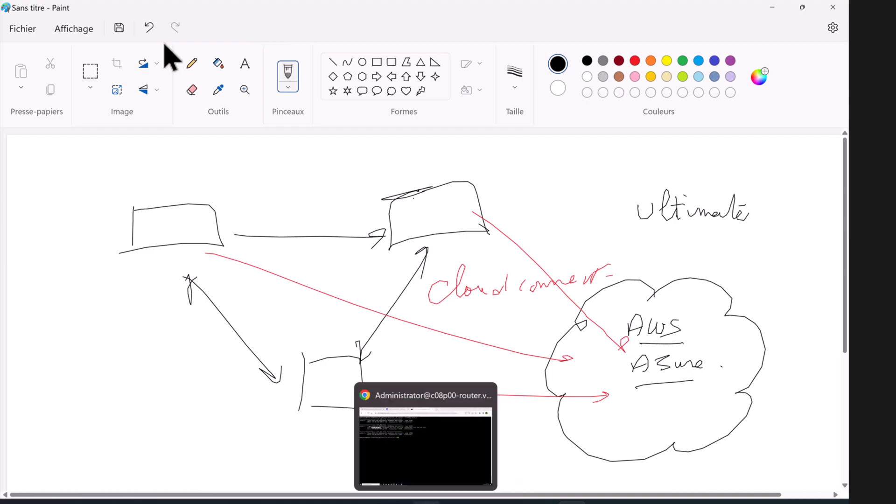
pyautogui.click(425, 438)
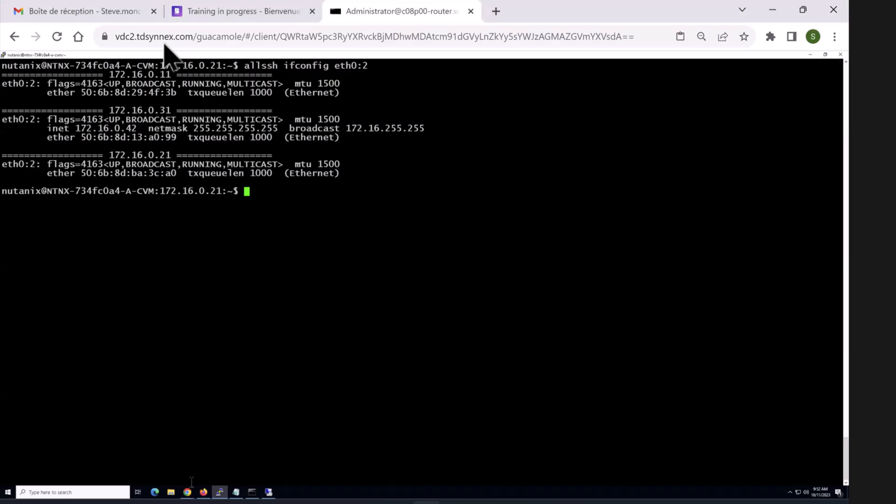
pyautogui.click(188, 493)
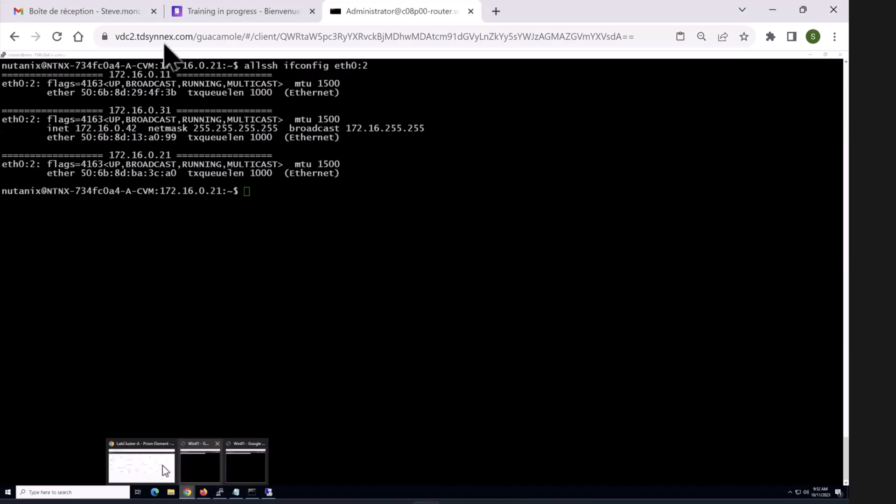
pyautogui.click(162, 464)
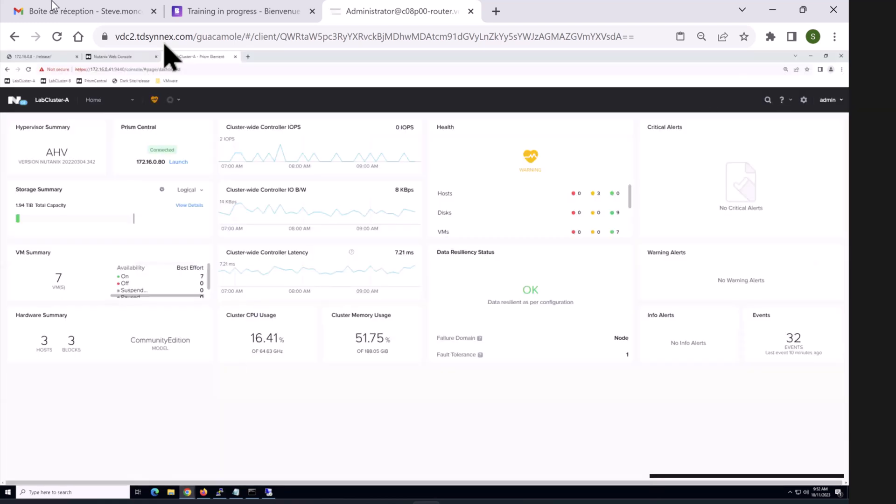
# Step: Go to the Data Protection page and list the remote site types to add
pyautogui.click(120, 107)
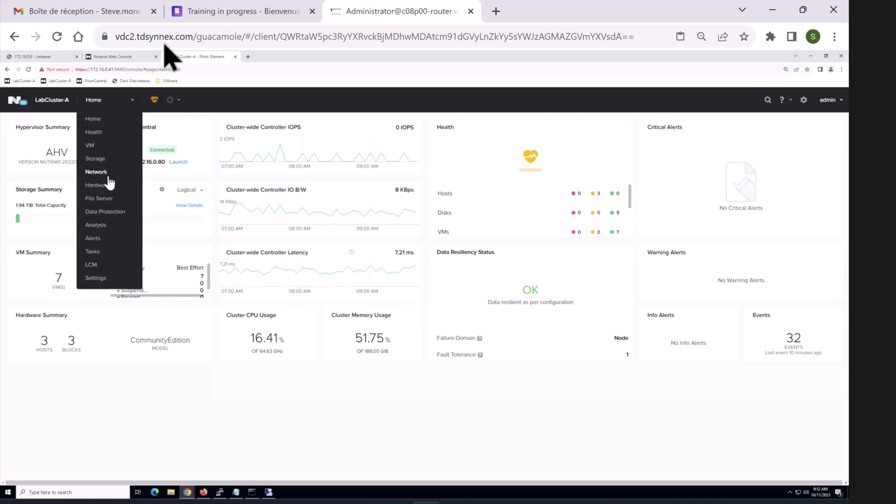
pyautogui.click(117, 211)
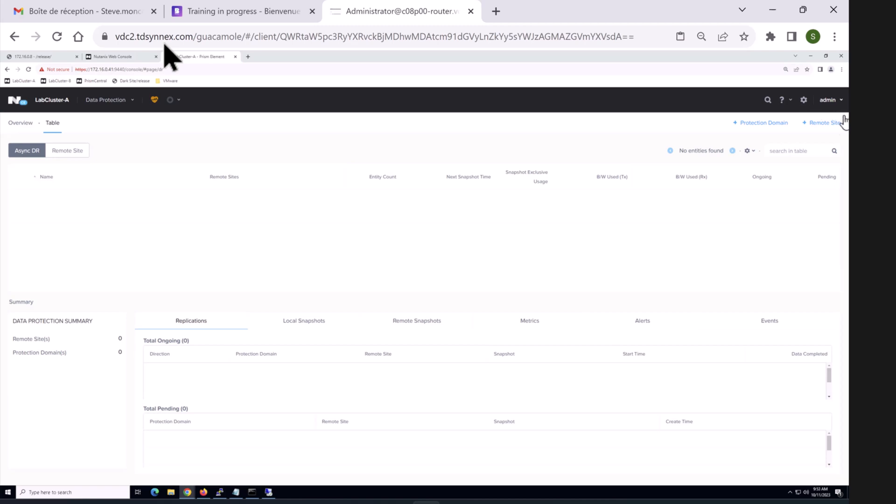
pyautogui.doubleClick(822, 124)
pyautogui.click(811, 125)
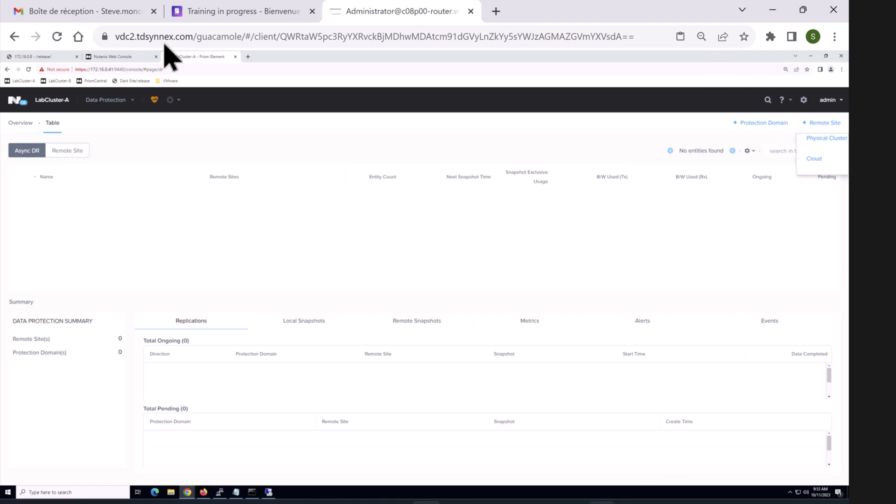
# Step: Return to the slideshow and advance past the Data Protection slide to the blank slide
pyautogui.moveTo(558, 502)
pyautogui.click(584, 448)
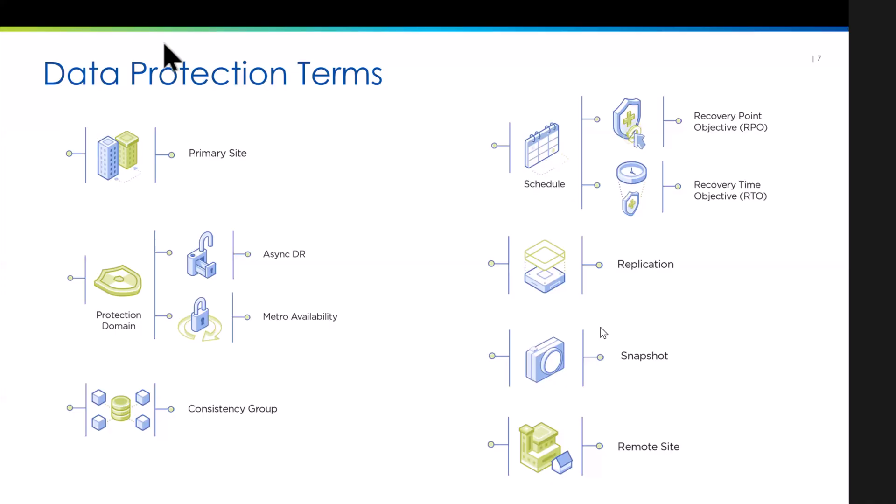
pyautogui.press('Right')
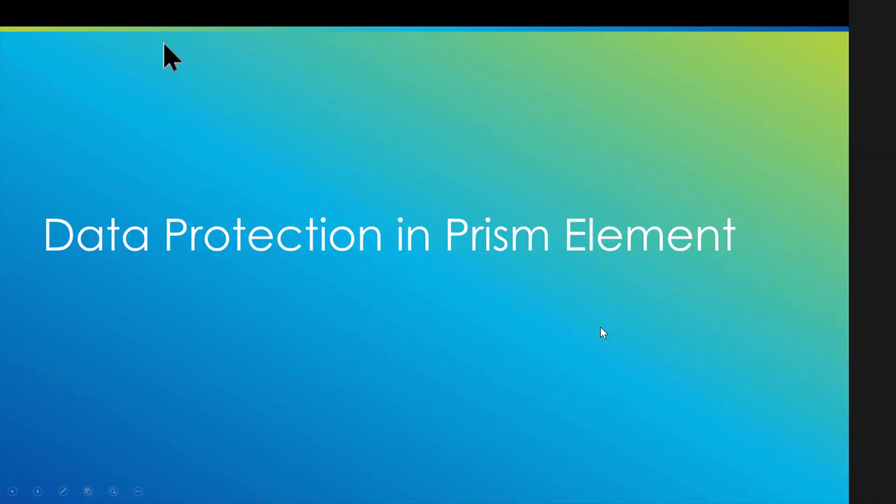
pyautogui.press('Right')
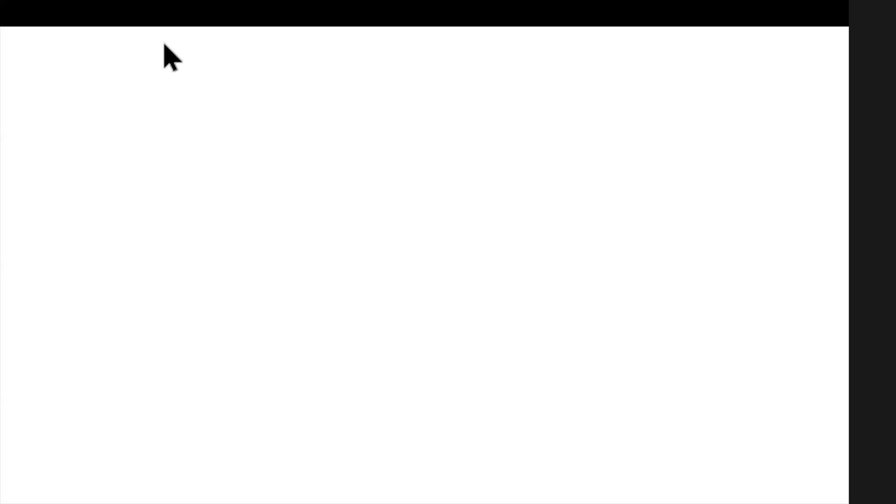
# Step: Draw a divided box labelled C1 with AHV written beneath it
pyautogui.moveTo(158, 267)
pyautogui.mouseDown()
pyautogui.moveTo(162, 322)
pyautogui.moveTo(296, 312)
pyautogui.moveTo(157, 323)
pyautogui.mouseUp()
pyautogui.moveTo(220, 229)
pyautogui.mouseDown()
pyautogui.moveTo(228, 246)
pyautogui.moveTo(246, 241)
pyautogui.mouseUp()
pyautogui.moveTo(178, 299); pyautogui.dragTo(265, 292)
pyautogui.moveTo(236, 267); pyautogui.dragTo(229, 309)
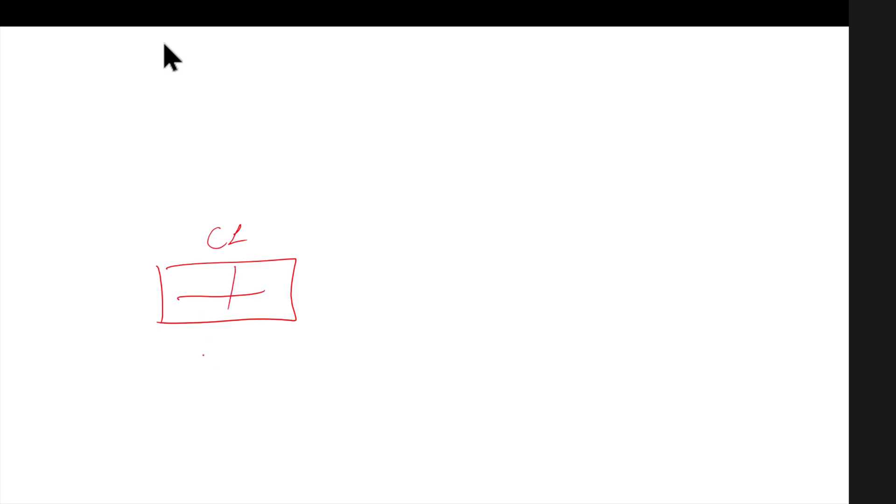
pyautogui.moveTo(203, 369); pyautogui.dragTo(219, 359)
pyautogui.moveTo(227, 354); pyautogui.dragTo(227, 365)
pyautogui.moveTo(226, 359); pyautogui.dragTo(258, 345)
# Step: Draw a second divided box on the right labelled C2
pyautogui.moveTo(627, 255); pyautogui.dragTo(627, 312)
pyautogui.moveTo(638, 257)
pyautogui.mouseDown()
pyautogui.moveTo(750, 252)
pyautogui.moveTo(763, 315)
pyautogui.mouseUp()
pyautogui.moveTo(629, 310); pyautogui.dragTo(763, 315)
pyautogui.moveTo(637, 282); pyautogui.dragTo(759, 284)
pyautogui.moveTo(690, 263); pyautogui.dragTo(689, 307)
pyautogui.moveTo(713, 221); pyautogui.dragTo(714, 238)
pyautogui.moveTo(727, 217); pyautogui.dragTo(734, 233)
pyautogui.click(734, 237)
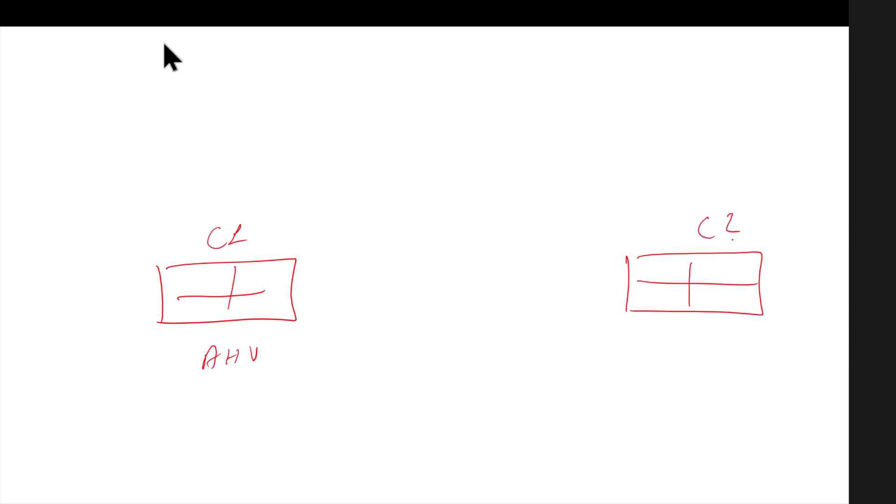
# Step: Write VSphere under C2 and draw storage cylinders under both boxes
pyautogui.moveTo(667, 325)
pyautogui.mouseDown()
pyautogui.moveTo(681, 324)
pyautogui.moveTo(685, 342)
pyautogui.moveTo(735, 339)
pyautogui.mouseUp()
pyautogui.click(729, 340)
pyautogui.moveTo(737, 336); pyautogui.dragTo(743, 340)
pyautogui.click(749, 337)
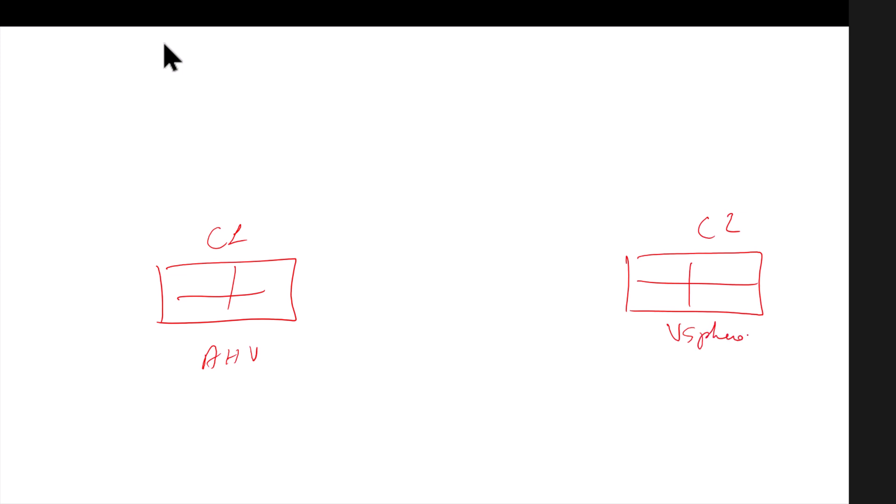
pyautogui.moveTo(711, 372)
pyautogui.mouseDown()
pyautogui.moveTo(662, 392)
pyautogui.moveTo(719, 386)
pyautogui.mouseUp()
pyautogui.moveTo(672, 419); pyautogui.dragTo(751, 462)
pyautogui.moveTo(752, 409); pyautogui.dragTo(752, 460)
pyautogui.moveTo(191, 406)
pyautogui.mouseDown()
pyautogui.moveTo(282, 399)
pyautogui.moveTo(213, 394)
pyautogui.mouseUp()
pyautogui.moveTo(204, 404)
pyautogui.mouseDown()
pyautogui.moveTo(183, 482)
pyautogui.moveTo(280, 477)
pyautogui.mouseUp()
pyautogui.moveTo(270, 410); pyautogui.dragTo(280, 477)
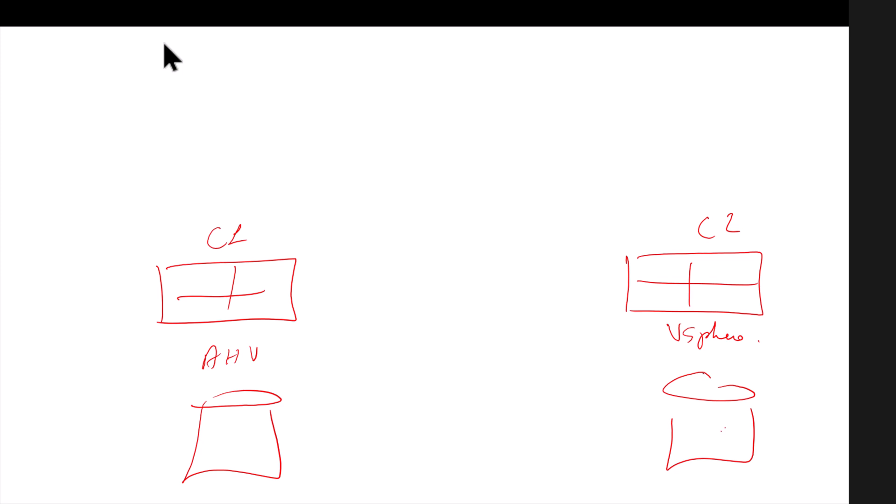
# Step: Strike out VSphere, relabel C2 as AHV, and draw a replication arrow from C1 to C2
pyautogui.moveTo(673, 333)
pyautogui.mouseDown()
pyautogui.moveTo(749, 334)
pyautogui.moveTo(684, 342)
pyautogui.moveTo(701, 370)
pyautogui.moveTo(695, 359)
pyautogui.mouseUp()
pyautogui.moveTo(713, 354)
pyautogui.mouseDown()
pyautogui.moveTo(711, 369)
pyautogui.moveTo(716, 362)
pyautogui.mouseUp()
pyautogui.moveTo(723, 352); pyautogui.dragTo(719, 369)
pyautogui.moveTo(724, 354)
pyautogui.mouseDown()
pyautogui.moveTo(732, 365)
pyautogui.moveTo(741, 349)
pyautogui.mouseUp()
pyautogui.moveTo(336, 309)
pyautogui.mouseDown()
pyautogui.moveTo(512, 305)
pyautogui.moveTo(554, 323)
pyautogui.mouseUp()
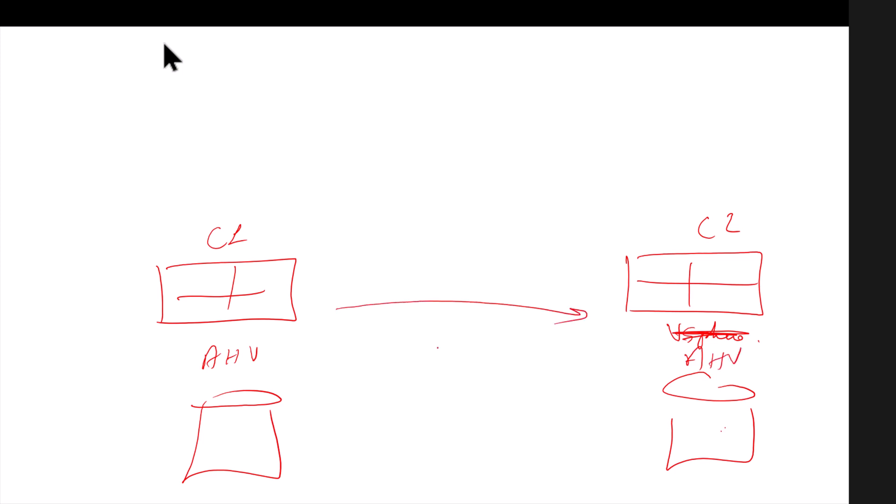
# Step: Draw a curve rising beside C2 topped with letters, then return to the title slide
pyautogui.moveTo(773, 368)
pyautogui.mouseDown()
pyautogui.moveTo(784, 339)
pyautogui.moveTo(773, 182)
pyautogui.moveTo(766, 203)
pyautogui.mouseUp()
pyautogui.moveTo(771, 201); pyautogui.dragTo(784, 197)
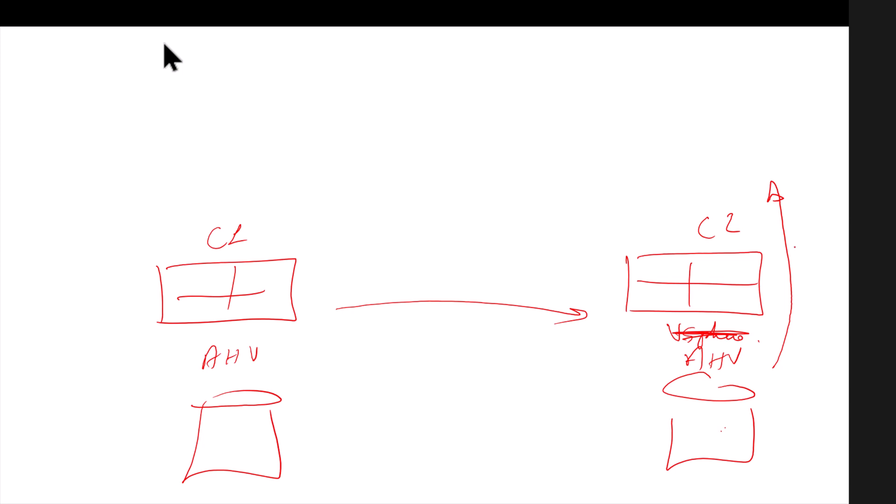
pyautogui.moveTo(627, 191); pyautogui.dragTo(629, 211)
pyautogui.moveTo(631, 201); pyautogui.dragTo(684, 212)
pyautogui.moveTo(685, 205); pyautogui.dragTo(692, 213)
pyautogui.press('Right')
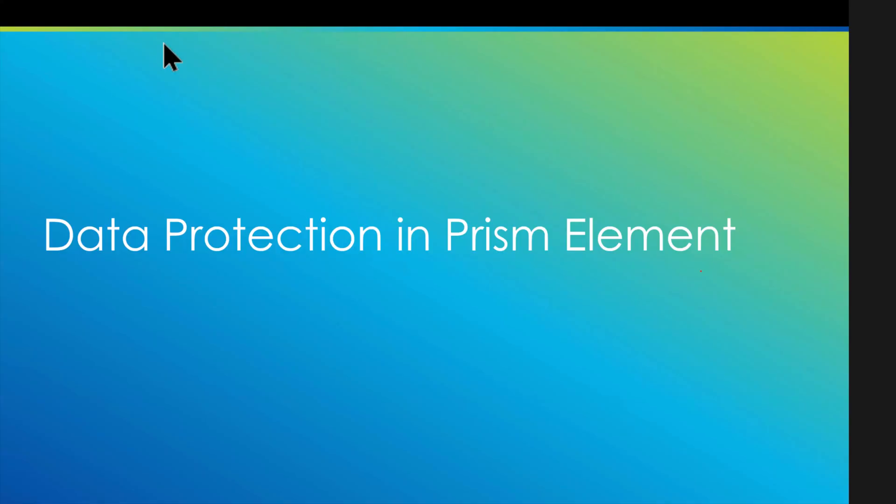
# Step: Reveal the Nutanix comparison table in Firefox and highlight the Async Replication row label
pyautogui.press('super')
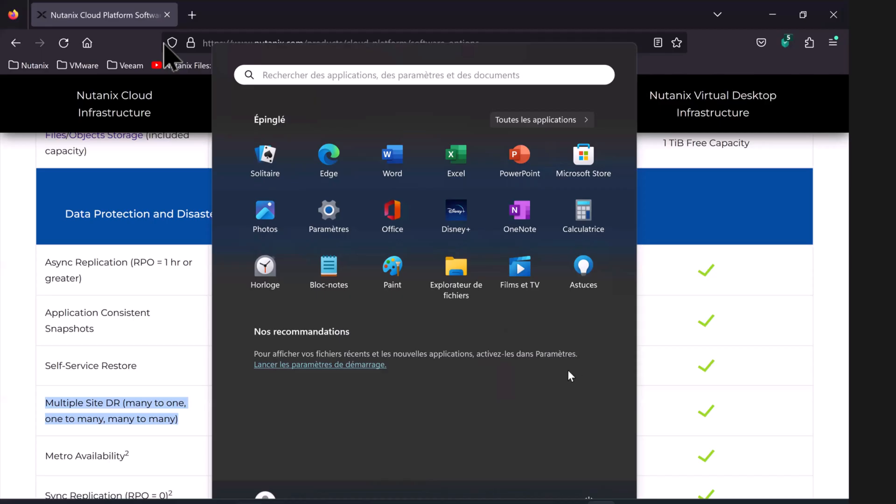
pyautogui.press('Escape')
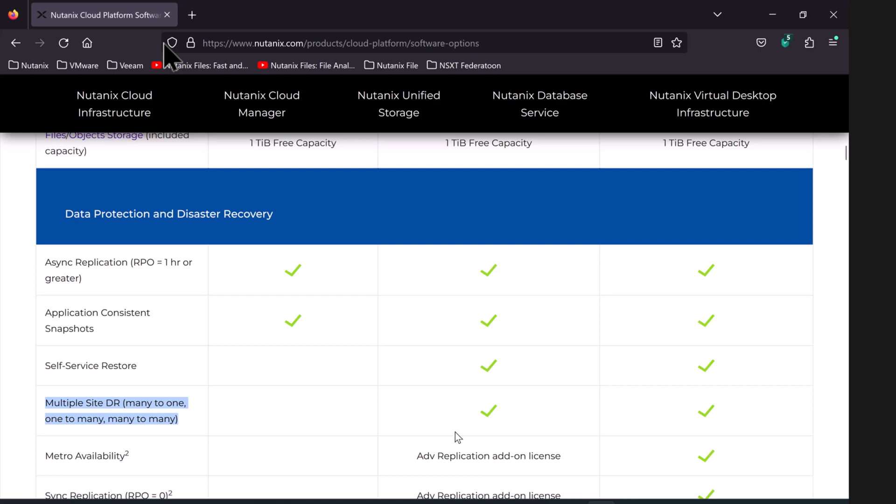
pyautogui.scroll(-3, 455, 432)
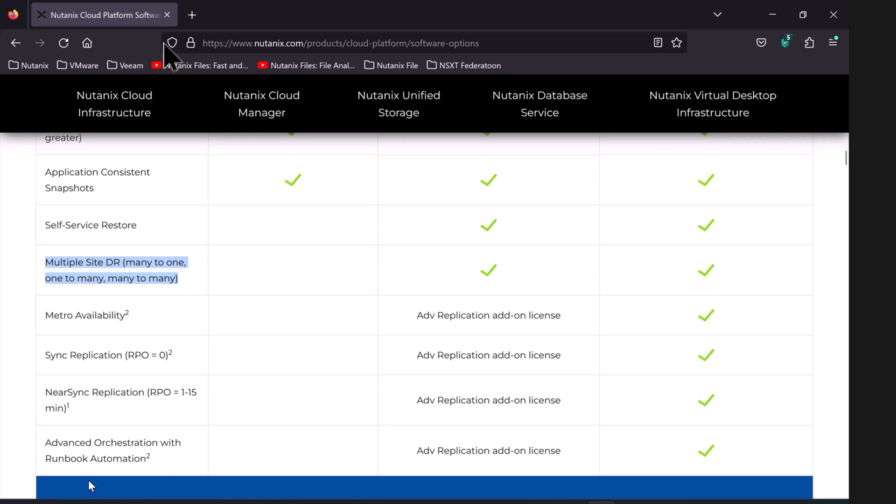
pyautogui.scroll(2, 89, 481)
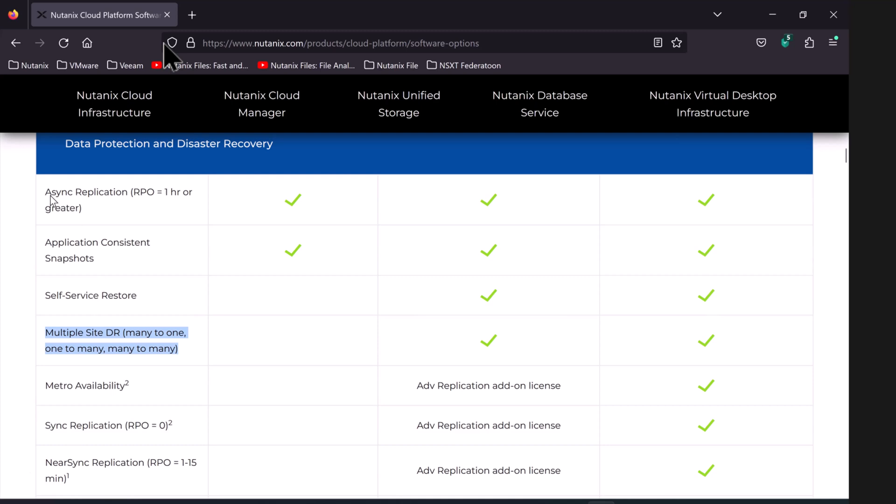
pyautogui.moveTo(45, 196); pyautogui.dragTo(73, 217)
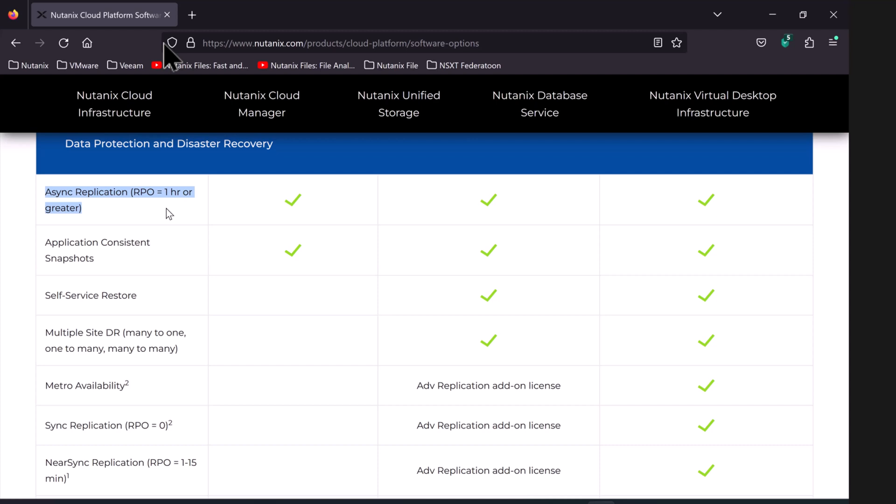
pyautogui.scroll(-2, 178, 247)
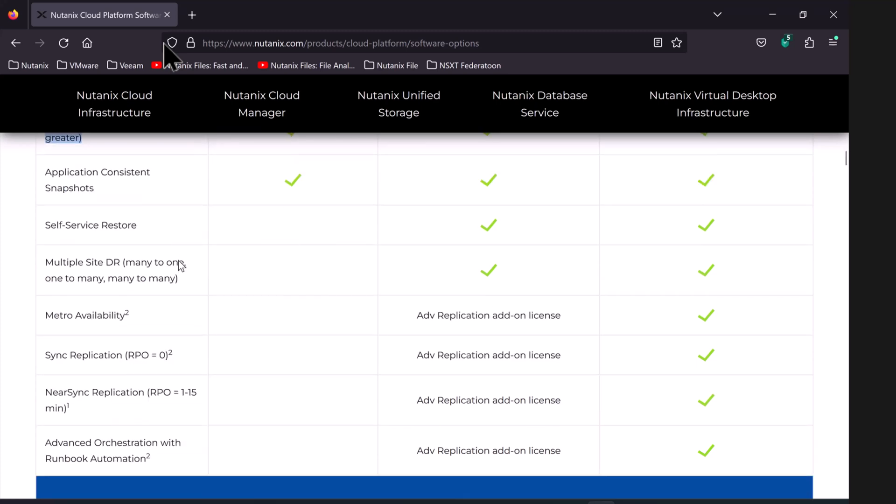
pyautogui.scroll(-2, 181, 266)
pyautogui.moveTo(46, 326); pyautogui.dragTo(66, 340)
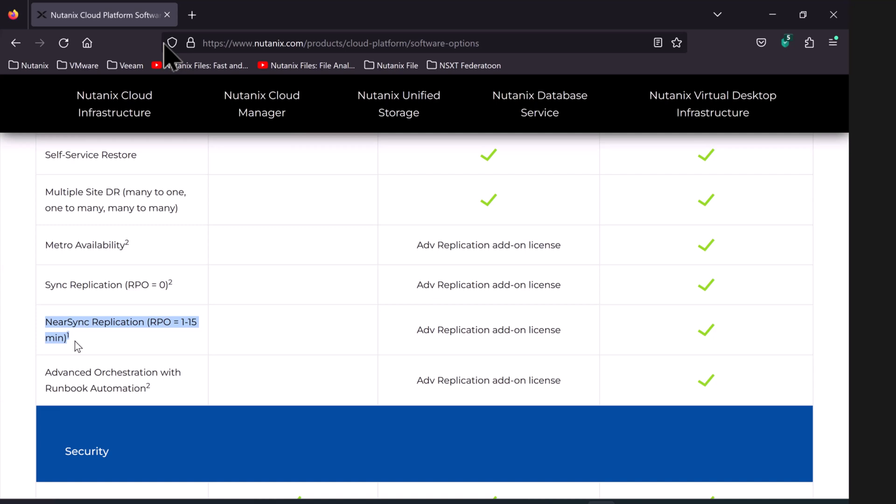
pyautogui.scroll(2, 75, 344)
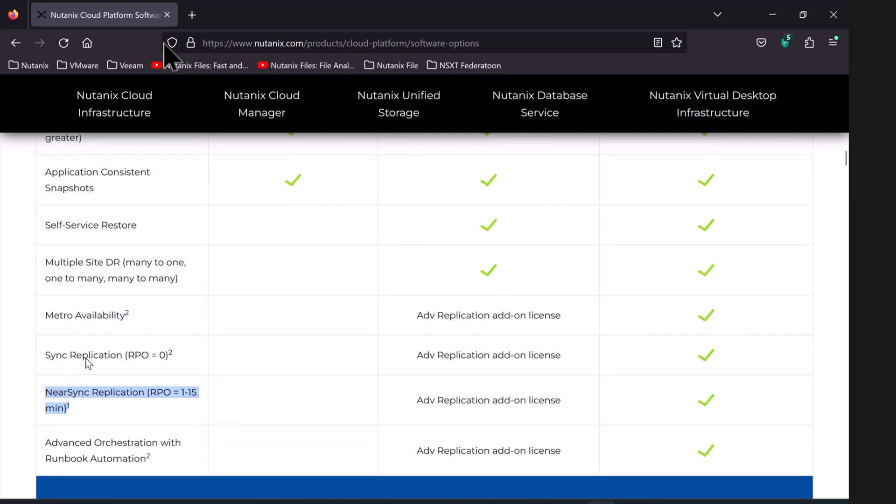
pyautogui.moveTo(83, 359); pyautogui.dragTo(175, 367)
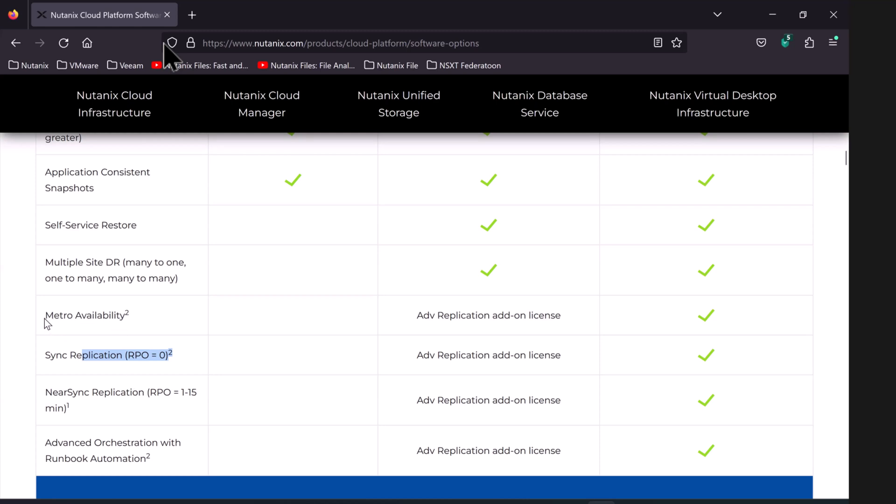
# Step: Highlight the Metro Availability and Sync Replication rows in the comparison table
pyautogui.moveTo(45, 318); pyautogui.dragTo(53, 317)
pyautogui.moveTo(52, 317)
pyautogui.mouseDown()
pyautogui.moveTo(107, 315)
pyautogui.moveTo(68, 321)
pyautogui.mouseUp()
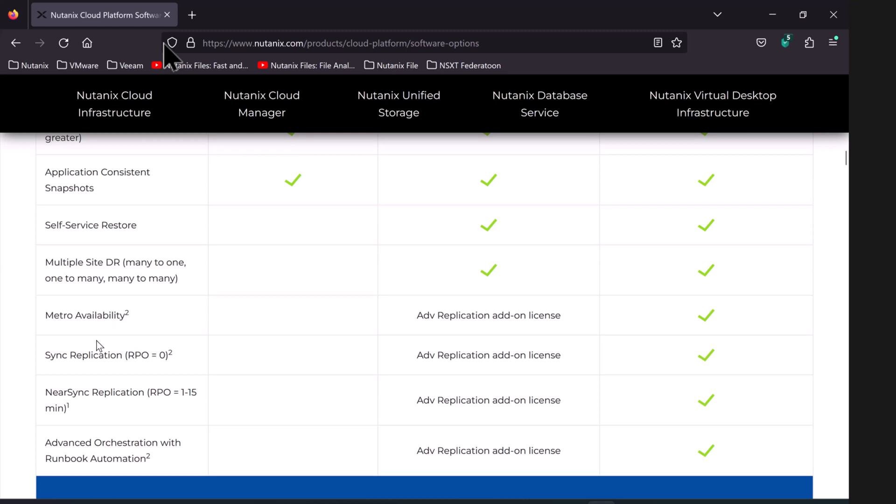
pyautogui.moveTo(46, 317); pyautogui.dragTo(175, 359)
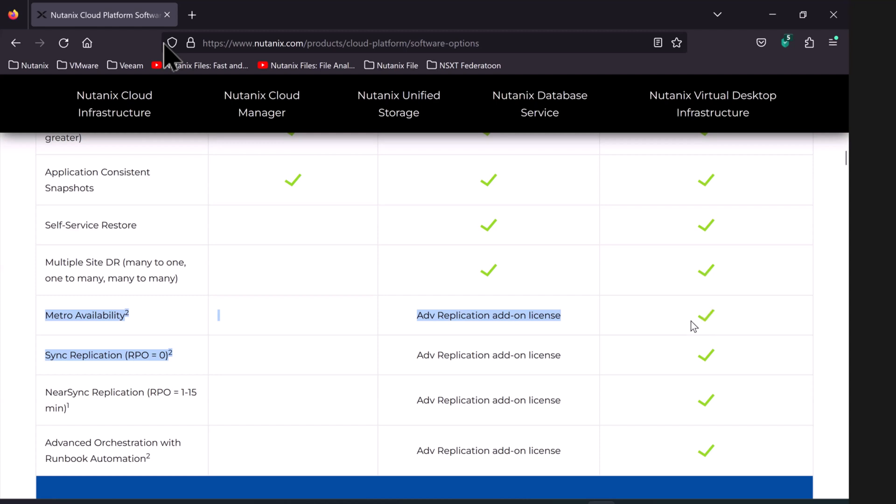
pyautogui.scroll(3, 689, 330)
pyautogui.scroll(-4, 704, 383)
pyautogui.scroll(3, 704, 386)
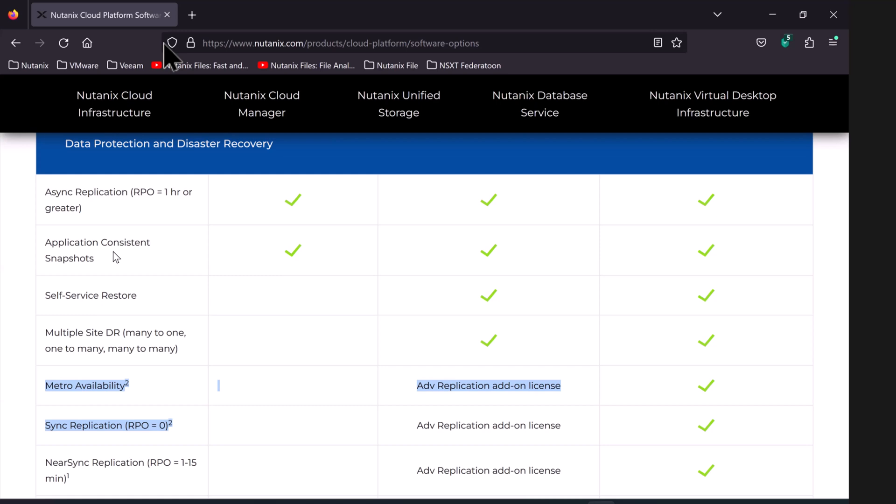
pyautogui.scroll(-3, 257, 266)
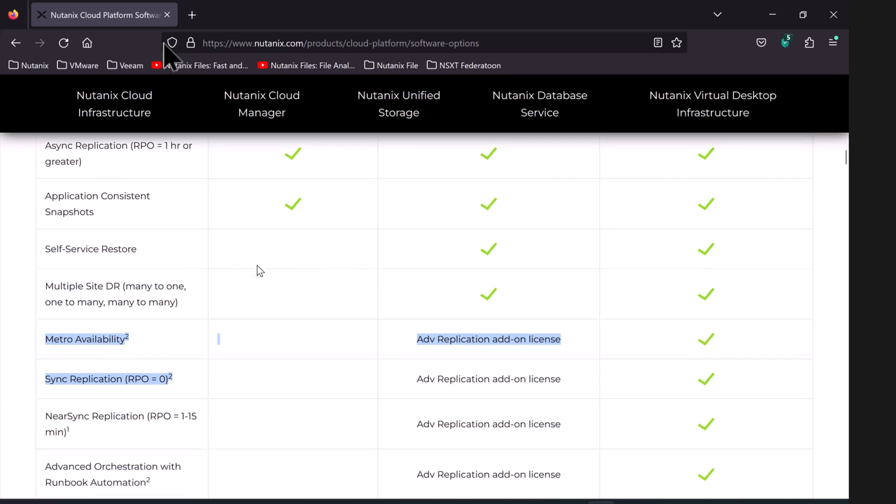
pyautogui.scroll(3, 257, 265)
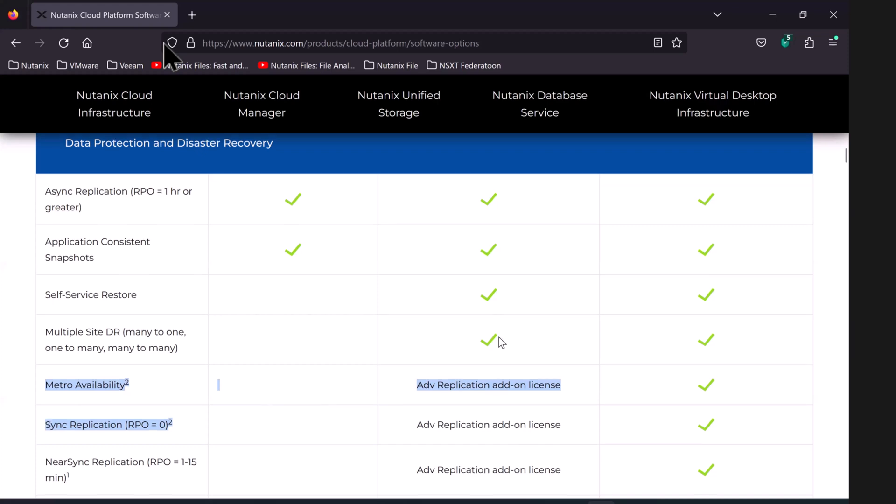
# Step: Switch to the Paint diagram and start a new file from the Fichier menu
pyautogui.scroll(-2, 499, 338)
pyautogui.scroll(-1, 517, 270)
pyautogui.scroll(3, 516, 266)
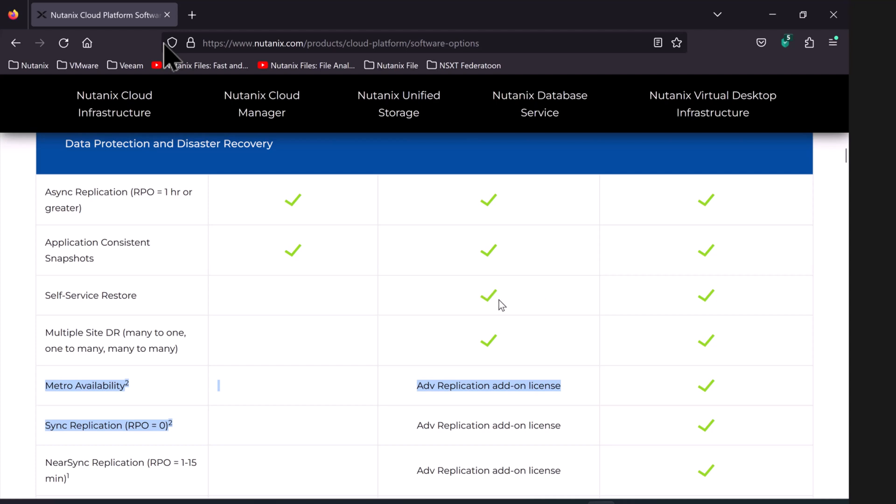
pyautogui.scroll(-4, 503, 305)
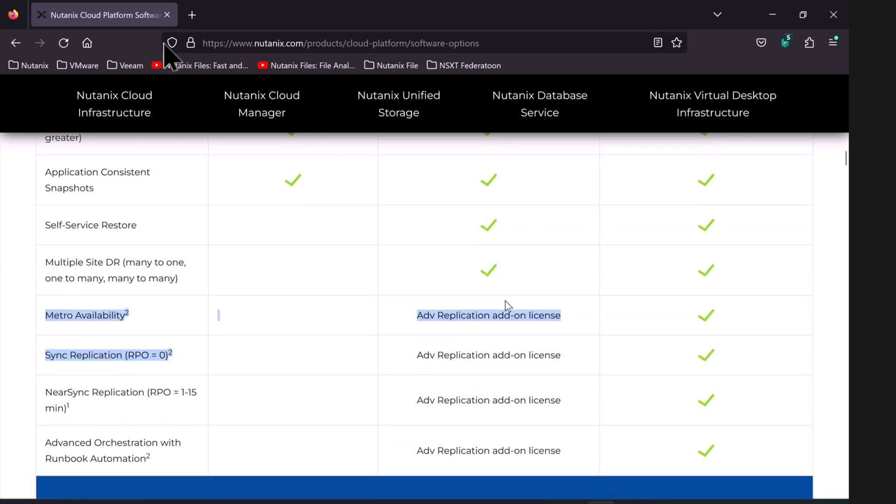
pyautogui.scroll(1, 538, 236)
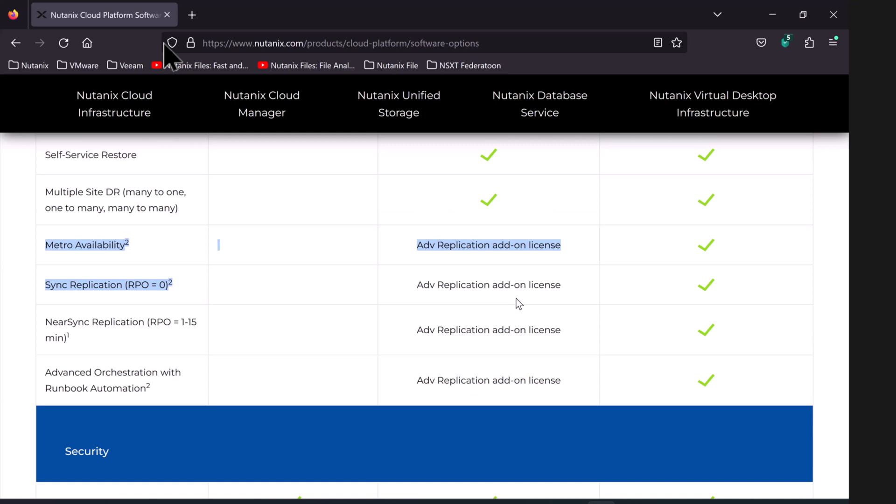
pyautogui.scroll(3, 517, 299)
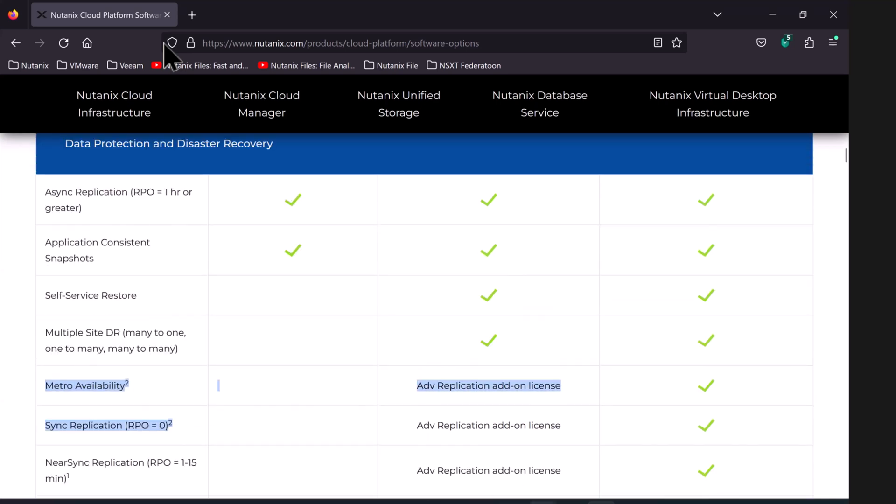
pyautogui.click(573, 503)
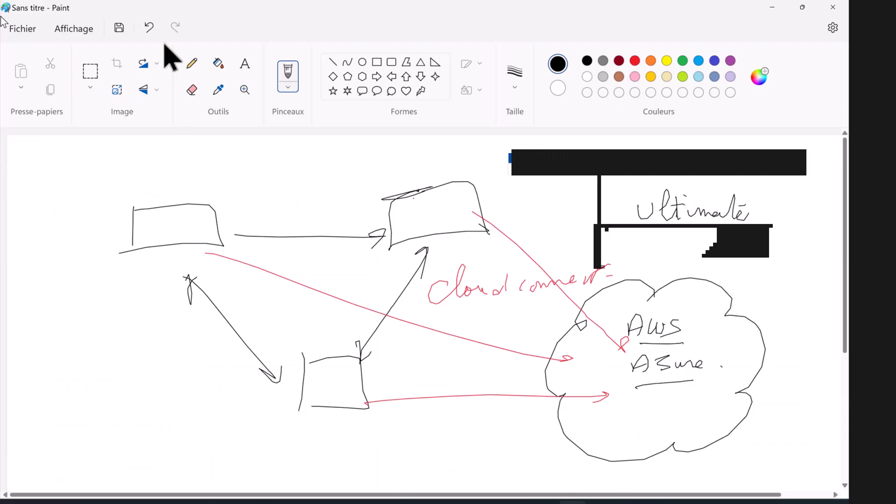
pyautogui.click(27, 31)
# Step: Start a fresh canvas without saving and handwrite 'Metro Avail...' near the top right
pyautogui.click(56, 47)
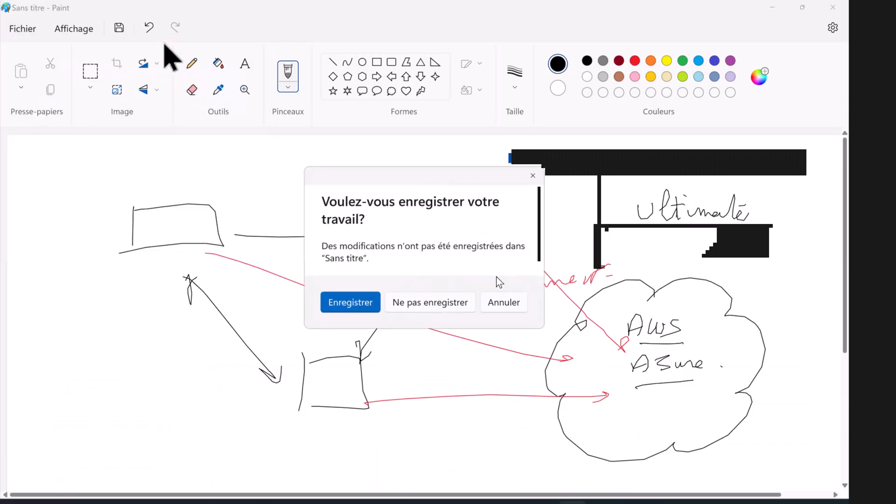
pyautogui.click(444, 306)
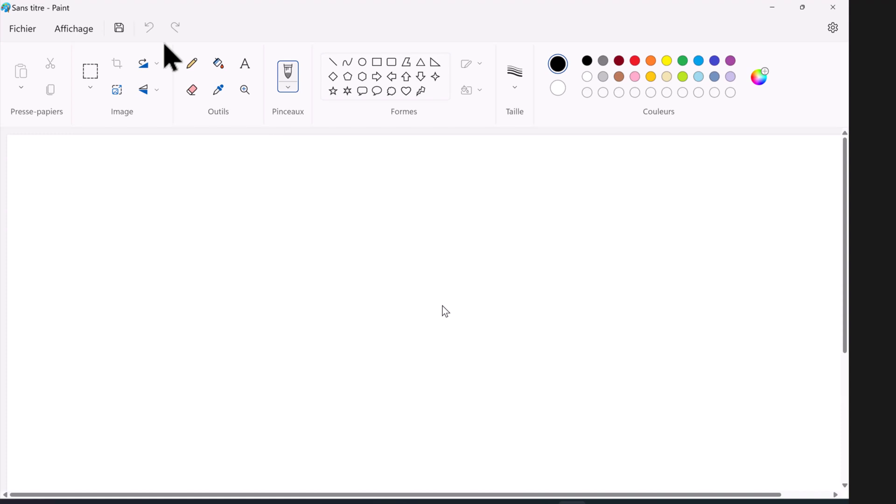
pyautogui.moveTo(580, 175)
pyautogui.mouseDown()
pyautogui.moveTo(584, 145)
pyautogui.moveTo(605, 172)
pyautogui.moveTo(657, 169)
pyautogui.mouseUp()
pyautogui.moveTo(617, 152); pyautogui.dragTo(645, 148)
pyautogui.moveTo(677, 171)
pyautogui.mouseDown()
pyautogui.moveTo(682, 149)
pyautogui.moveTo(689, 172)
pyautogui.mouseUp()
pyautogui.moveTo(679, 165); pyautogui.dragTo(752, 171)
pyautogui.click(766, 174)
pyautogui.click(790, 175)
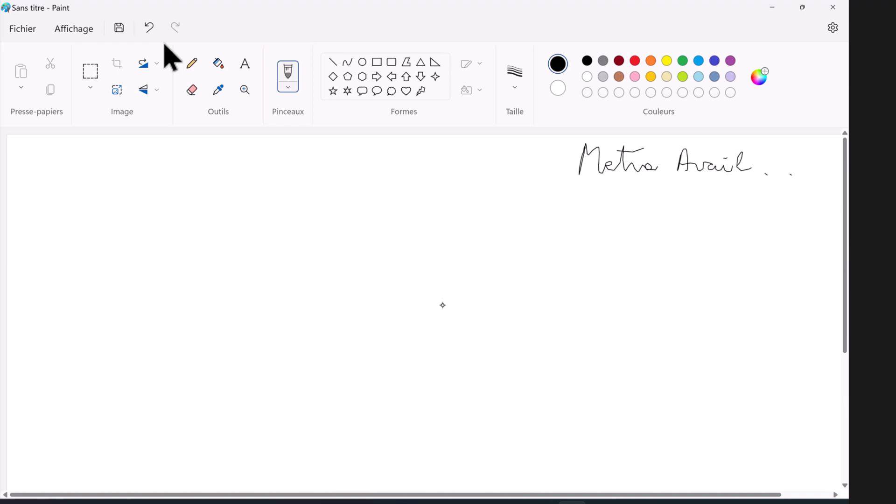
# Step: Draw a central cloud flanked by two boxes, labelling and dividing the left box C1
pyautogui.moveTo(419, 242)
pyautogui.mouseDown()
pyautogui.moveTo(427, 227)
pyautogui.moveTo(537, 283)
pyautogui.moveTo(500, 388)
pyautogui.moveTo(346, 386)
pyautogui.moveTo(322, 308)
pyautogui.moveTo(345, 266)
pyautogui.moveTo(425, 253)
pyautogui.mouseUp()
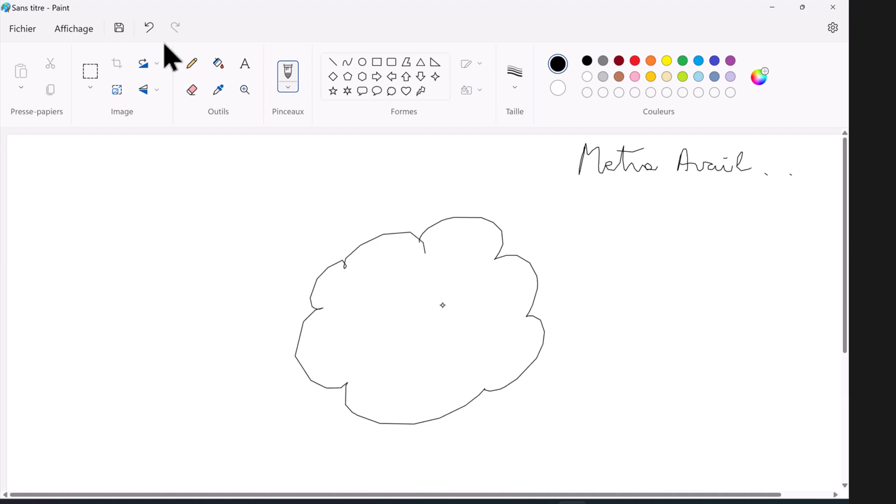
pyautogui.moveTo(606, 283)
pyautogui.mouseDown()
pyautogui.moveTo(604, 340)
pyautogui.moveTo(626, 284)
pyautogui.moveTo(775, 331)
pyautogui.moveTo(605, 348)
pyautogui.mouseUp()
pyautogui.moveTo(95, 273)
pyautogui.mouseDown()
pyautogui.moveTo(236, 301)
pyautogui.moveTo(232, 355)
pyautogui.moveTo(51, 357)
pyautogui.moveTo(45, 302)
pyautogui.moveTo(168, 296)
pyautogui.mouseUp()
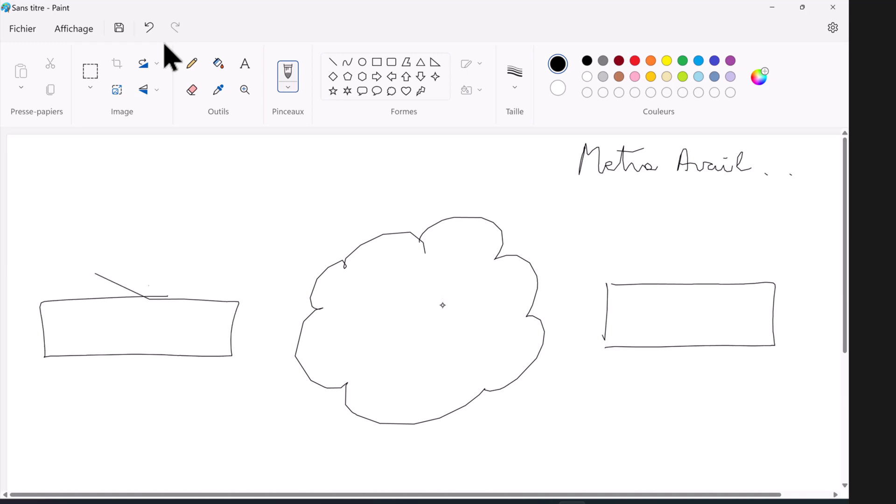
pyautogui.moveTo(144, 254); pyautogui.dragTo(147, 262)
pyautogui.moveTo(153, 258)
pyautogui.mouseDown()
pyautogui.moveTo(159, 249)
pyautogui.moveTo(167, 265)
pyautogui.mouseUp()
pyautogui.moveTo(59, 333); pyautogui.dragTo(217, 326)
pyautogui.moveTo(138, 303); pyautogui.dragTo(133, 359)
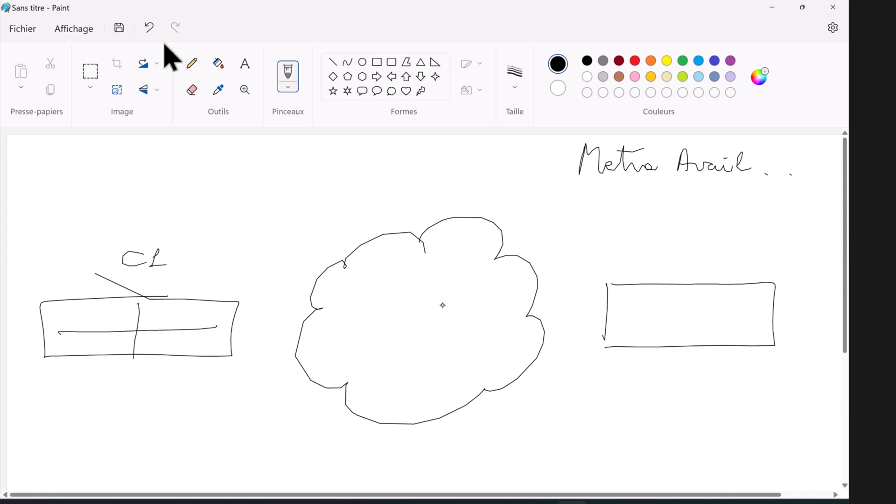
# Step: Divide the right box into four cells and label it C2
pyautogui.moveTo(618, 319); pyautogui.dragTo(769, 315)
pyautogui.moveTo(687, 282)
pyautogui.mouseDown()
pyautogui.moveTo(695, 315)
pyautogui.moveTo(687, 346)
pyautogui.mouseUp()
pyautogui.moveTo(706, 259); pyautogui.dragTo(707, 275)
pyautogui.moveTo(717, 258); pyautogui.dragTo(736, 271)
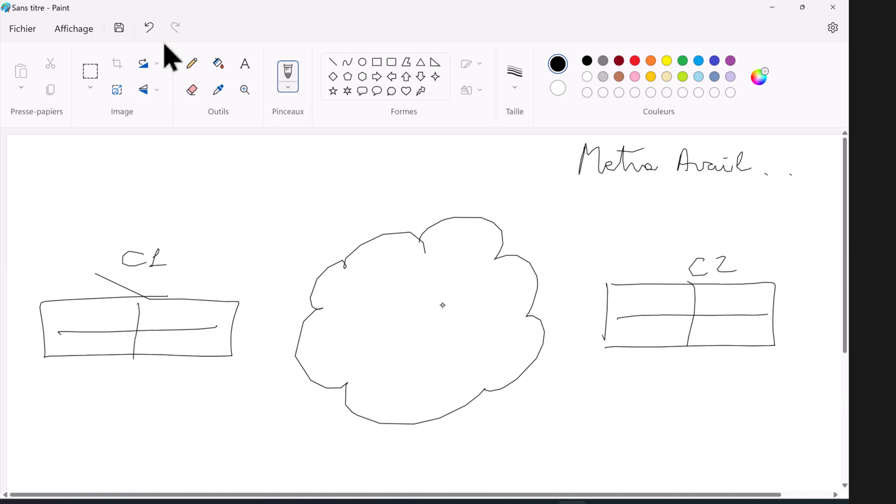
# Step: Write Vsphere under the Metro Avail note and bracket both lines
pyautogui.moveTo(591, 186)
pyautogui.mouseDown()
pyautogui.moveTo(604, 196)
pyautogui.moveTo(626, 187)
pyautogui.moveTo(659, 195)
pyautogui.mouseUp()
pyautogui.click(667, 195)
pyautogui.moveTo(571, 155); pyautogui.dragTo(586, 198)
pyautogui.moveTo(769, 157)
pyautogui.mouseDown()
pyautogui.moveTo(776, 165)
pyautogui.moveTo(748, 203)
pyautogui.mouseUp()
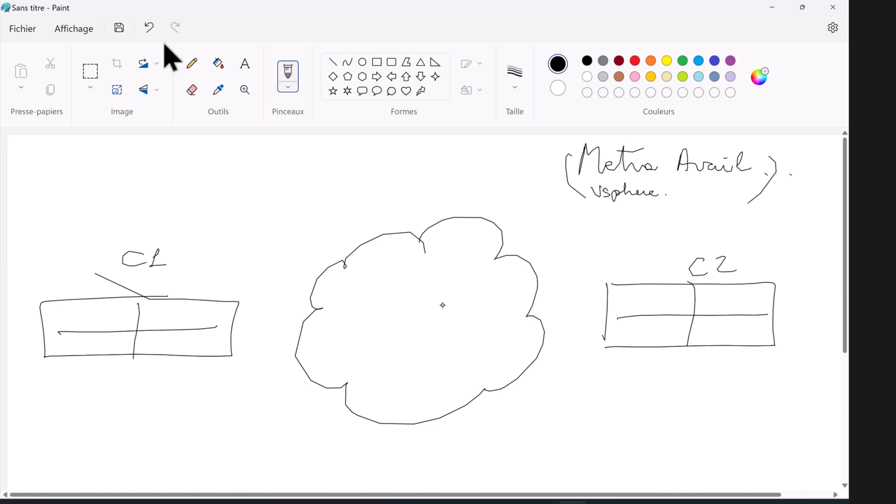
# Step: Fill C1's cells with a host name, 02 and 4
pyautogui.moveTo(52, 318); pyautogui.dragTo(76, 318)
pyautogui.moveTo(88, 313)
pyautogui.mouseDown()
pyautogui.moveTo(88, 321)
pyautogui.moveTo(111, 319)
pyautogui.mouseUp()
pyautogui.click(89, 308)
pyautogui.moveTo(215, 309)
pyautogui.mouseDown()
pyautogui.moveTo(206, 312)
pyautogui.moveTo(214, 307)
pyautogui.mouseUp()
pyautogui.moveTo(218, 307)
pyautogui.mouseDown()
pyautogui.moveTo(231, 314)
pyautogui.moveTo(210, 350)
pyautogui.mouseUp()
pyautogui.moveTo(621, 295); pyautogui.dragTo(616, 307)
# Step: Number C2's cells 5, 6, 7 and 8, then return to the cluster console browser
pyautogui.moveTo(614, 295); pyautogui.dragTo(633, 294)
pyautogui.moveTo(766, 288)
pyautogui.mouseDown()
pyautogui.moveTo(747, 299)
pyautogui.moveTo(760, 296)
pyautogui.mouseUp()
pyautogui.moveTo(665, 333); pyautogui.dragTo(679, 331)
pyautogui.moveTo(746, 327)
pyautogui.mouseDown()
pyautogui.moveTo(751, 321)
pyautogui.moveTo(747, 327)
pyautogui.mouseUp()
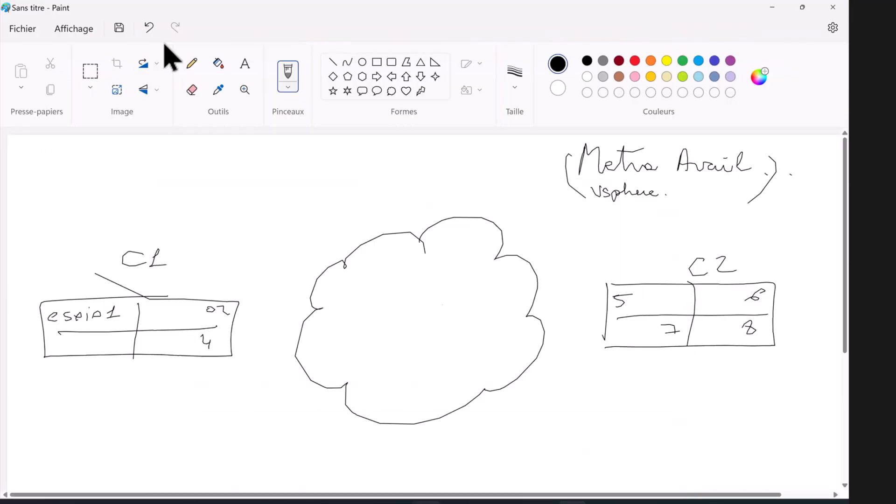
pyautogui.click(426, 451)
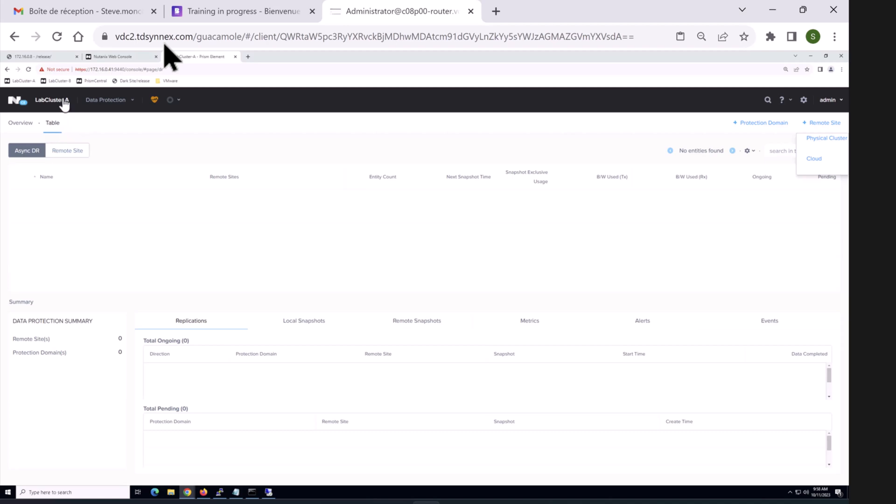
# Step: On the Data Protection page, list protection domain types to show Async DR
pyautogui.click(103, 108)
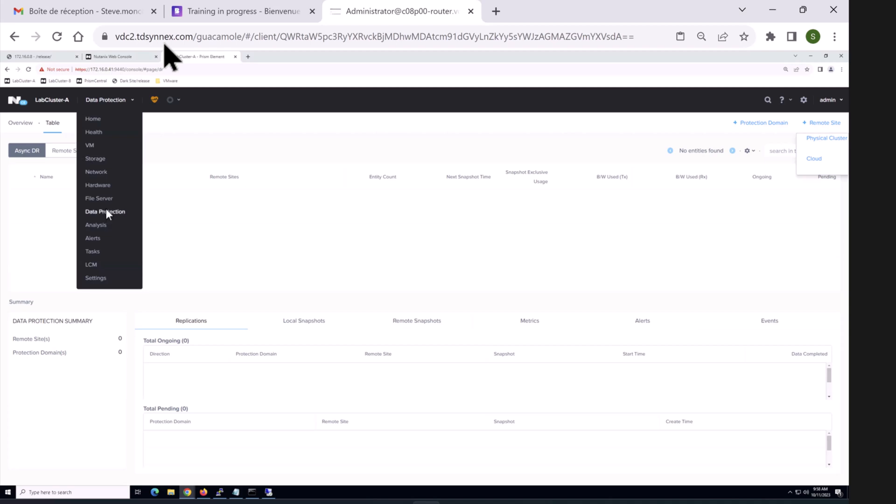
pyautogui.click(106, 209)
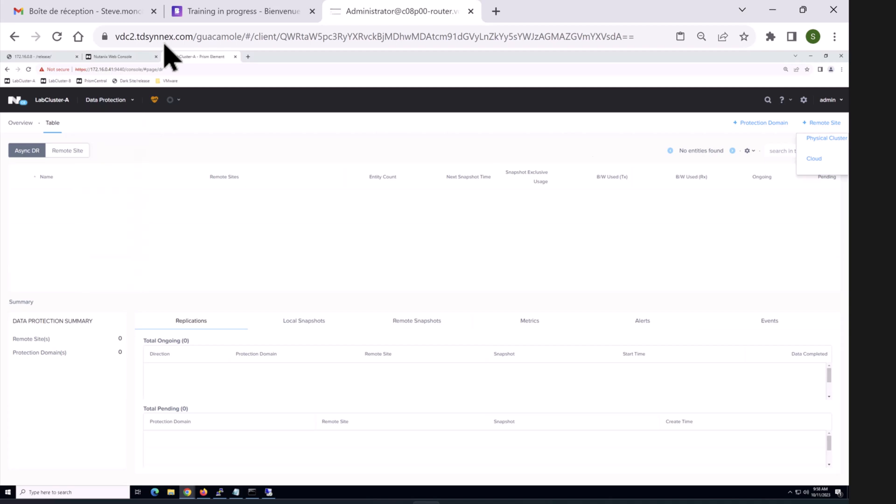
pyautogui.click(743, 124)
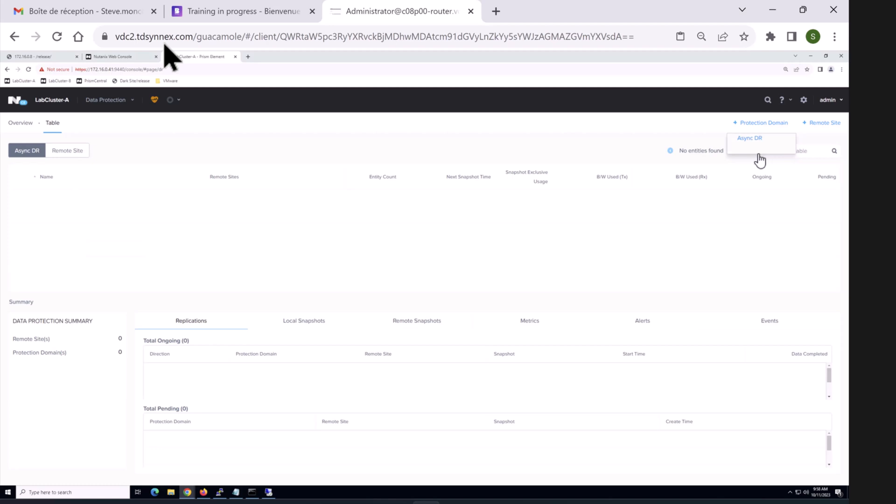
pyautogui.moveTo(542, 503)
# Step: Draw and label SC1 and SC2 storage cylinders under both the C1 and C2 boxes
pyautogui.click(572, 503)
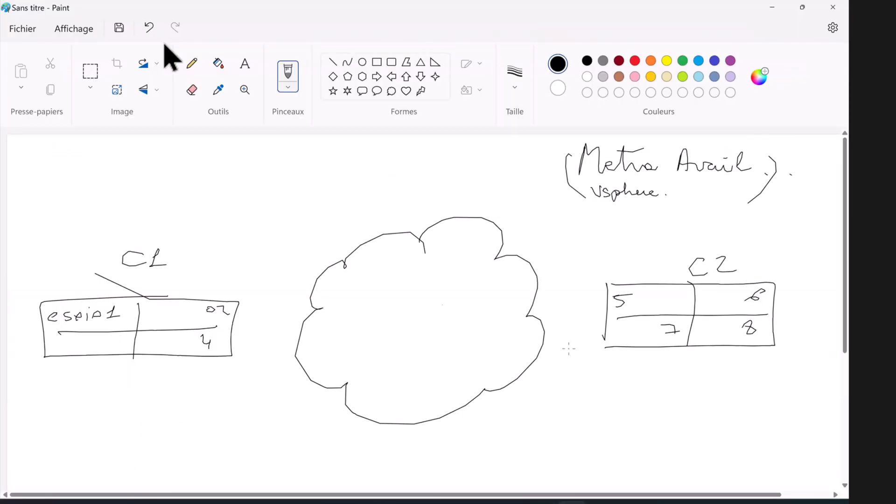
pyautogui.moveTo(74, 379)
pyautogui.mouseDown()
pyautogui.moveTo(114, 389)
pyautogui.moveTo(74, 380)
pyautogui.moveTo(69, 485)
pyautogui.moveTo(121, 478)
pyautogui.moveTo(118, 387)
pyautogui.mouseUp()
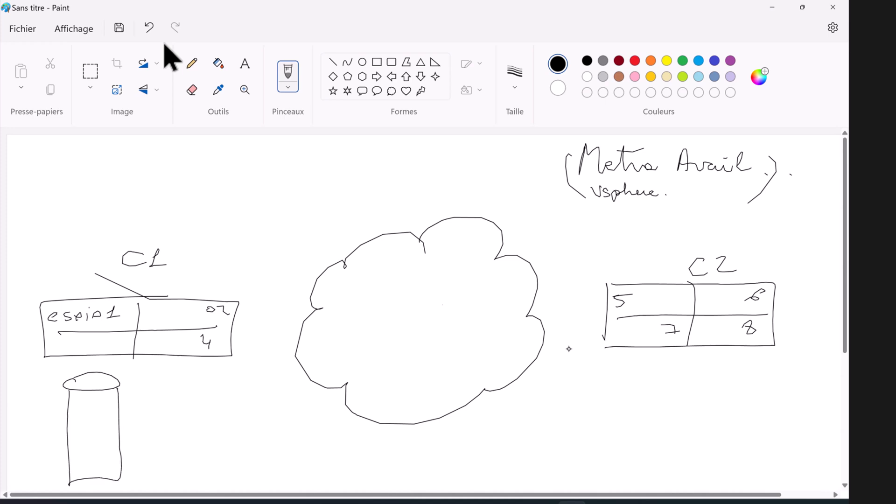
pyautogui.moveTo(93, 357)
pyautogui.mouseDown()
pyautogui.moveTo(84, 370)
pyautogui.moveTo(116, 369)
pyautogui.mouseUp()
pyautogui.moveTo(589, 375)
pyautogui.mouseDown()
pyautogui.moveTo(645, 381)
pyautogui.moveTo(606, 373)
pyautogui.moveTo(598, 484)
pyautogui.moveTo(655, 426)
pyautogui.moveTo(649, 378)
pyautogui.mouseUp()
pyautogui.moveTo(615, 353)
pyautogui.mouseDown()
pyautogui.moveTo(606, 365)
pyautogui.moveTo(641, 367)
pyautogui.mouseUp()
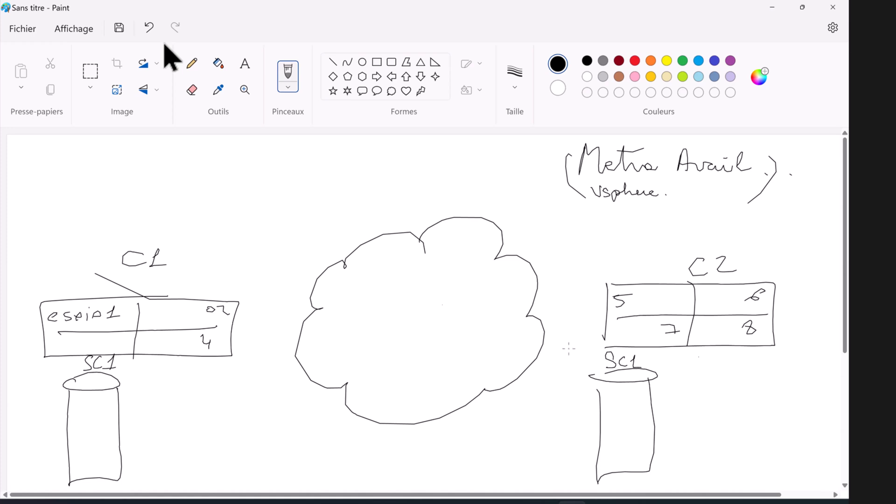
pyautogui.moveTo(704, 370)
pyautogui.mouseDown()
pyautogui.moveTo(767, 368)
pyautogui.moveTo(704, 368)
pyautogui.mouseUp()
pyautogui.moveTo(710, 376)
pyautogui.mouseDown()
pyautogui.moveTo(707, 474)
pyautogui.moveTo(755, 407)
pyautogui.moveTo(752, 367)
pyautogui.moveTo(726, 363)
pyautogui.moveTo(766, 359)
pyautogui.mouseUp()
pyautogui.moveTo(159, 385)
pyautogui.mouseDown()
pyautogui.moveTo(188, 387)
pyautogui.moveTo(150, 383)
pyautogui.moveTo(154, 479)
pyautogui.moveTo(213, 468)
pyautogui.moveTo(211, 386)
pyautogui.mouseUp()
pyautogui.moveTo(185, 360)
pyautogui.mouseDown()
pyautogui.moveTo(179, 369)
pyautogui.moveTo(210, 369)
pyautogui.mouseUp()
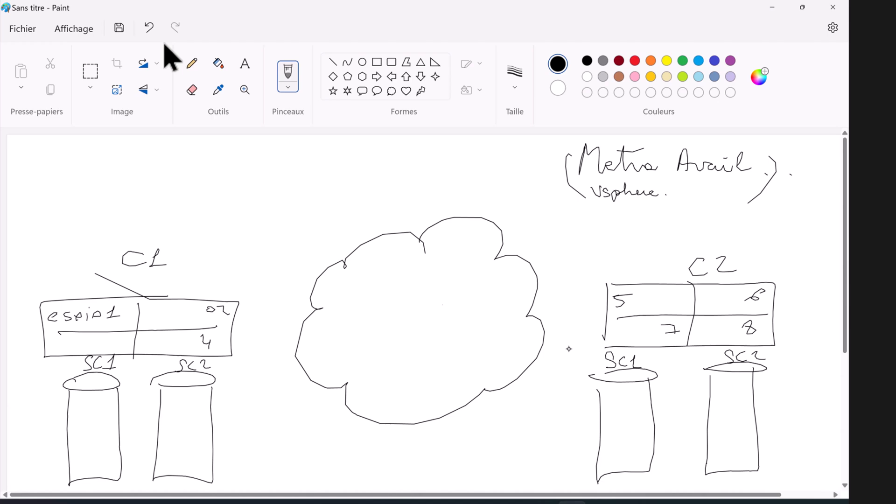
# Step: Join the two SC1 cylinders with a red line and the two SC2 cylinders with a blue line
pyautogui.click(635, 61)
pyautogui.moveTo(98, 485)
pyautogui.mouseDown()
pyautogui.moveTo(623, 460)
pyautogui.moveTo(618, 467)
pyautogui.moveTo(623, 458)
pyautogui.mouseUp()
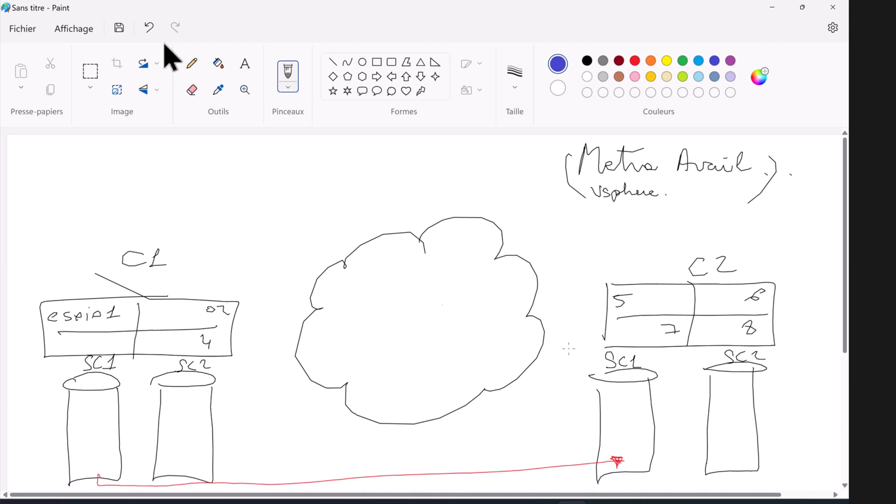
pyautogui.moveTo(709, 471)
pyautogui.mouseDown()
pyautogui.moveTo(606, 489)
pyautogui.moveTo(246, 441)
pyautogui.moveTo(195, 442)
pyautogui.moveTo(198, 451)
pyautogui.moveTo(193, 441)
pyautogui.moveTo(188, 451)
pyautogui.mouseUp()
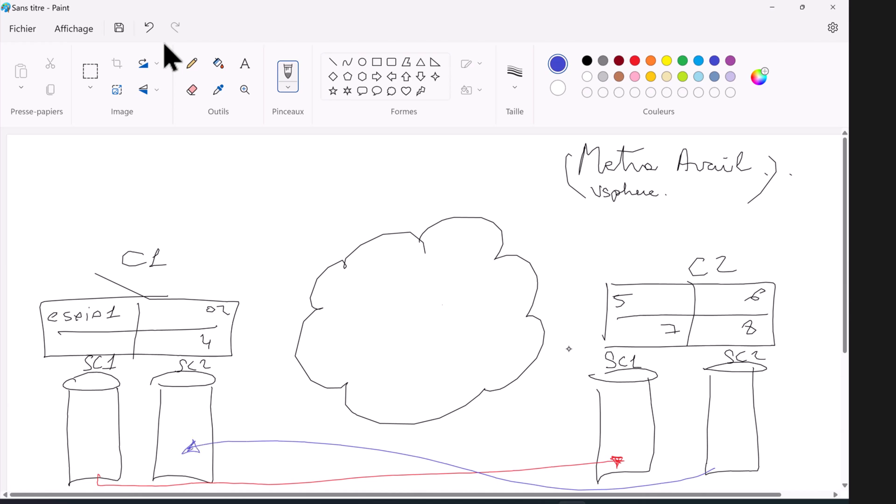
pyautogui.click(587, 60)
# Step: Handwrite a note starting with 'Vc' and ending with 'cluster' at the top of the sketch
pyautogui.moveTo(296, 153)
pyautogui.mouseDown()
pyautogui.moveTo(304, 149)
pyautogui.moveTo(321, 165)
pyautogui.moveTo(329, 196)
pyautogui.mouseUp()
pyautogui.moveTo(328, 165)
pyautogui.mouseDown()
pyautogui.moveTo(342, 167)
pyautogui.moveTo(349, 150)
pyautogui.moveTo(359, 161)
pyautogui.moveTo(362, 243)
pyautogui.mouseUp()
pyautogui.moveTo(366, 180)
pyautogui.mouseDown()
pyautogui.moveTo(397, 161)
pyautogui.moveTo(413, 178)
pyautogui.mouseUp()
pyautogui.moveTo(412, 173)
pyautogui.mouseDown()
pyautogui.moveTo(419, 177)
pyautogui.moveTo(377, 190)
pyautogui.mouseUp()
# Step: Box the cluster label, draw an esxi host line into the cloud, and write DRS/HA above it
pyautogui.moveTo(382, 158)
pyautogui.mouseDown()
pyautogui.moveTo(428, 174)
pyautogui.moveTo(380, 191)
pyautogui.mouseUp()
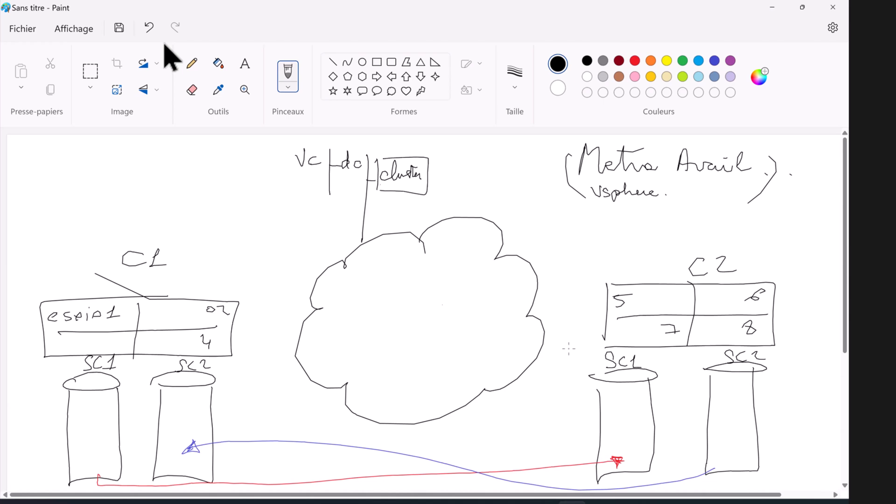
pyautogui.moveTo(428, 176)
pyautogui.mouseDown()
pyautogui.moveTo(443, 175)
pyautogui.moveTo(443, 249)
pyautogui.mouseUp()
pyautogui.moveTo(443, 158); pyautogui.dragTo(465, 157)
pyautogui.moveTo(467, 154); pyautogui.dragTo(480, 159)
pyautogui.moveTo(493, 150)
pyautogui.mouseDown()
pyautogui.moveTo(493, 159)
pyautogui.moveTo(518, 159)
pyautogui.moveTo(492, 187)
pyautogui.mouseUp()
pyautogui.moveTo(497, 181)
pyautogui.mouseDown()
pyautogui.moveTo(497, 209)
pyautogui.moveTo(506, 214)
pyautogui.moveTo(505, 200)
pyautogui.mouseUp()
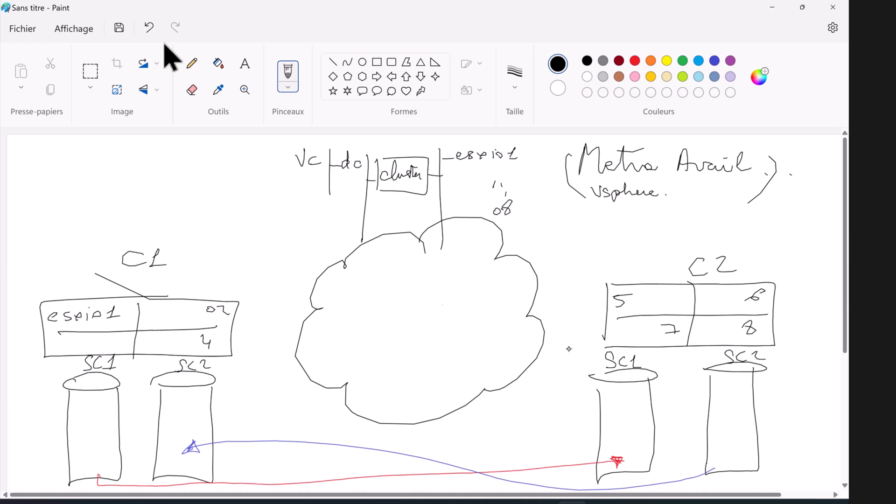
pyautogui.moveTo(381, 143)
pyautogui.mouseDown()
pyautogui.moveTo(392, 142)
pyautogui.moveTo(402, 160)
pyautogui.moveTo(423, 147)
pyautogui.mouseUp()
pyautogui.moveTo(427, 144); pyautogui.dragTo(435, 153)
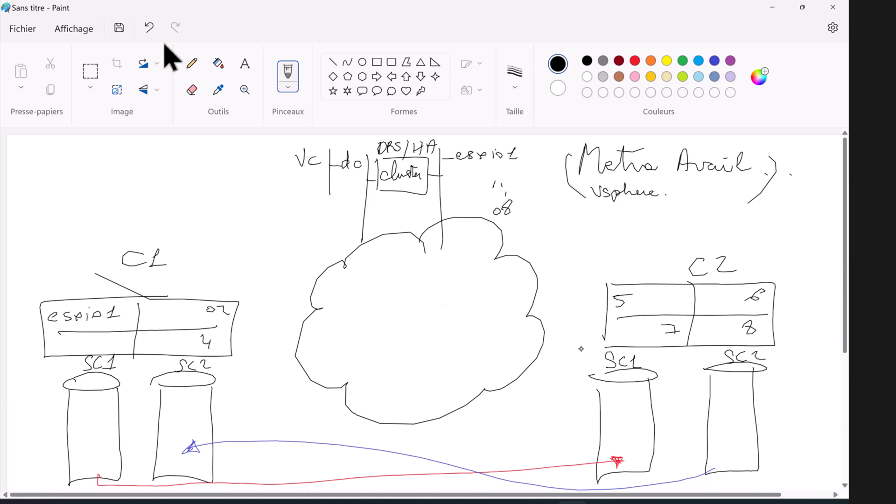
# Step: Draw small host boxes A and B above C1 and underline them
pyautogui.moveTo(64, 192); pyautogui.dragTo(63, 221)
pyautogui.moveTo(69, 189)
pyautogui.mouseDown()
pyautogui.moveTo(87, 196)
pyautogui.moveTo(65, 221)
pyautogui.mouseUp()
pyautogui.moveTo(69, 202); pyautogui.dragTo(74, 211)
pyautogui.moveTo(68, 209); pyautogui.dragTo(79, 206)
pyautogui.moveTo(130, 191)
pyautogui.mouseDown()
pyautogui.moveTo(131, 212)
pyautogui.moveTo(152, 217)
pyautogui.moveTo(133, 219)
pyautogui.mouseUp()
pyautogui.moveTo(139, 197); pyautogui.dragTo(138, 209)
pyautogui.moveTo(64, 226); pyautogui.dragTo(153, 228)
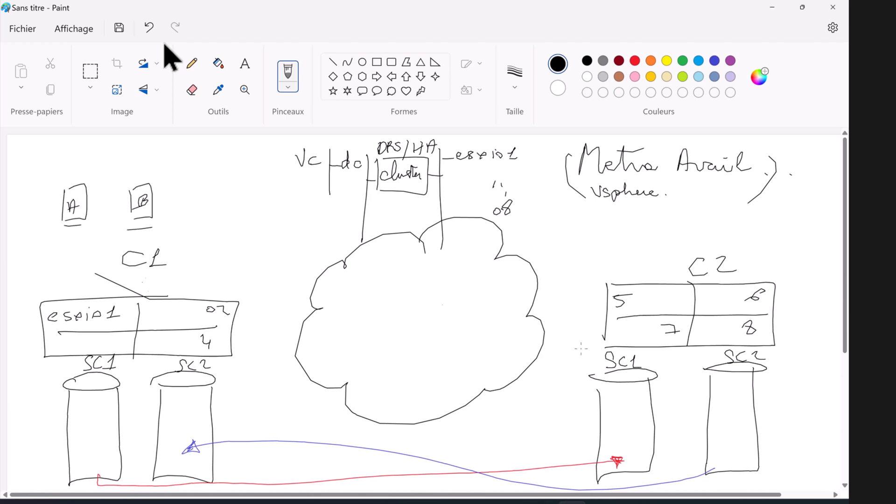
# Step: Write 'Site A' above the A/B boxes and 'Site B' under the Metro Avail note
pyautogui.moveTo(143, 142)
pyautogui.mouseDown()
pyautogui.moveTo(132, 145)
pyautogui.moveTo(133, 157)
pyautogui.mouseUp()
pyautogui.moveTo(145, 152); pyautogui.dragTo(160, 155)
pyautogui.moveTo(171, 143); pyautogui.dragTo(184, 155)
pyautogui.moveTo(175, 150); pyautogui.dragTo(189, 149)
pyautogui.moveTo(712, 213)
pyautogui.mouseDown()
pyautogui.moveTo(725, 211)
pyautogui.moveTo(713, 222)
pyautogui.mouseUp()
pyautogui.moveTo(722, 220); pyautogui.dragTo(737, 221)
pyautogui.moveTo(733, 214); pyautogui.dragTo(753, 216)
pyautogui.moveTo(744, 213); pyautogui.dragTo(753, 209)
pyautogui.moveTo(766, 205); pyautogui.dragTo(766, 218)
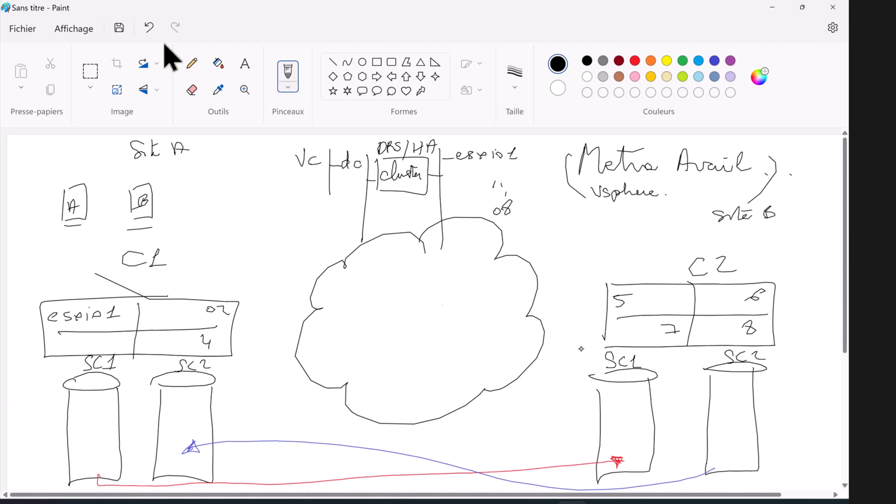
# Step: In indigo, draw a dashed loop around the Site A hosts and their cluster
pyautogui.click(715, 60)
pyautogui.moveTo(67, 177); pyautogui.dragTo(106, 166)
pyautogui.moveTo(171, 220); pyautogui.dragTo(161, 229)
pyautogui.moveTo(152, 232); pyautogui.dragTo(150, 236)
pyautogui.moveTo(119, 247); pyautogui.dragTo(107, 251)
pyautogui.moveTo(37, 255); pyautogui.dragTo(28, 244)
pyautogui.moveTo(45, 215); pyautogui.dragTo(50, 208)
pyautogui.moveTo(40, 369); pyautogui.dragTo(56, 375)
pyautogui.moveTo(89, 375); pyautogui.dragTo(105, 378)
pyautogui.moveTo(182, 382); pyautogui.dragTo(196, 379)
pyautogui.moveTo(252, 342); pyautogui.dragTo(259, 312)
pyautogui.moveTo(244, 293); pyautogui.dragTo(232, 289)
pyautogui.moveTo(203, 283); pyautogui.dragTo(167, 287)
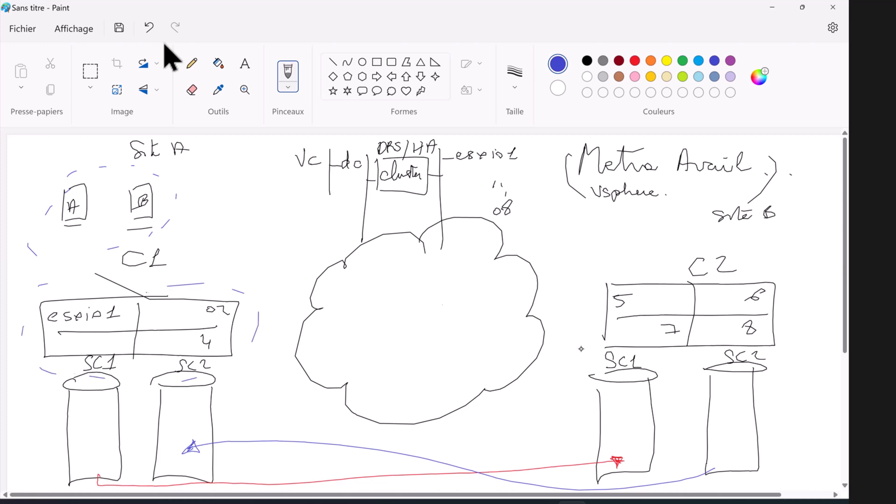
# Step: Draw a downward arrow beside boxes A and B with a 'should' note
pyautogui.moveTo(187, 217); pyautogui.dragTo(195, 263)
pyautogui.moveTo(201, 233)
pyautogui.mouseDown()
pyautogui.moveTo(197, 247)
pyautogui.moveTo(235, 207)
pyautogui.mouseUp()
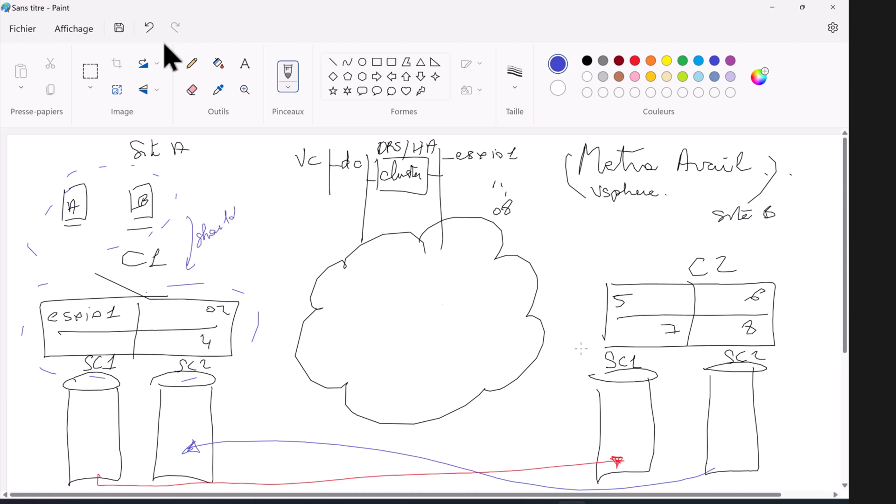
pyautogui.moveTo(209, 260); pyautogui.dragTo(238, 233)
pyautogui.moveTo(241, 228); pyautogui.dragTo(250, 220)
# Step: In black, draw two underlined Site B host boxes and mark the first one C
pyautogui.click(586, 60)
pyautogui.moveTo(607, 216)
pyautogui.mouseDown()
pyautogui.moveTo(610, 241)
pyautogui.moveTo(634, 215)
pyautogui.moveTo(630, 243)
pyautogui.mouseUp()
pyautogui.moveTo(663, 218); pyautogui.dragTo(661, 242)
pyautogui.moveTo(666, 223)
pyautogui.mouseDown()
pyautogui.moveTo(672, 217)
pyautogui.moveTo(687, 243)
pyautogui.mouseUp()
pyautogui.moveTo(687, 244); pyautogui.dragTo(661, 244)
pyautogui.moveTo(618, 225); pyautogui.dragTo(662, 243)
pyautogui.moveTo(612, 249); pyautogui.dragTo(637, 246)
pyautogui.moveTo(664, 254); pyautogui.dragTo(678, 253)
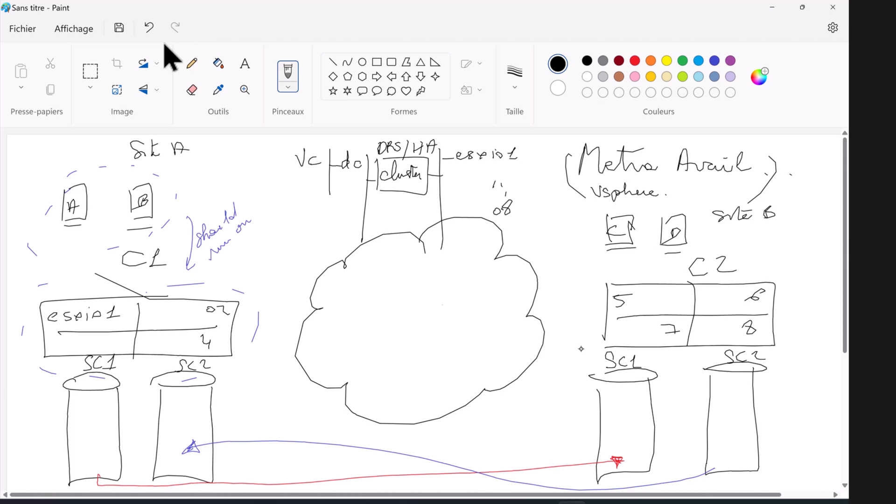
# Step: In indigo, dash a loop around the Site B hosts and circle C2, labelling it SRO
pyautogui.click(715, 60)
pyautogui.moveTo(625, 200); pyautogui.dragTo(637, 199)
pyautogui.moveTo(668, 198); pyautogui.dragTo(695, 208)
pyautogui.moveTo(675, 255); pyautogui.dragTo(600, 260)
pyautogui.moveTo(589, 258); pyautogui.dragTo(586, 245)
pyautogui.moveTo(586, 241); pyautogui.dragTo(588, 218)
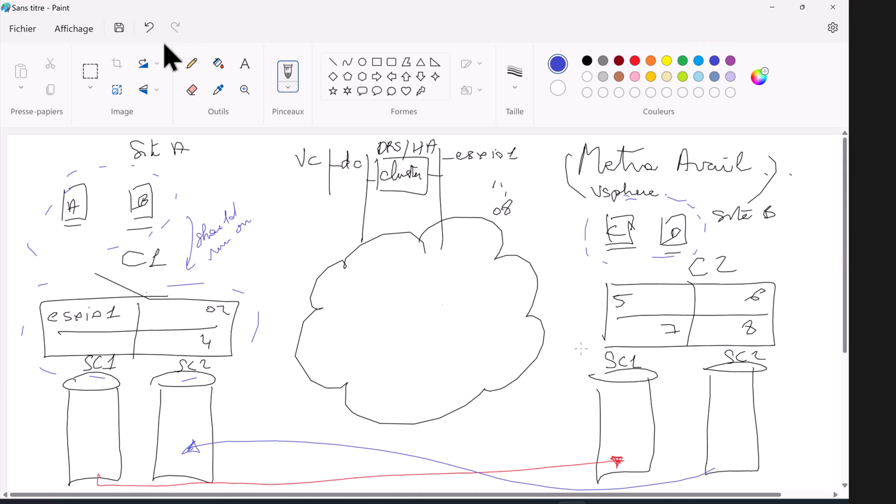
pyautogui.moveTo(583, 315)
pyautogui.mouseDown()
pyautogui.moveTo(589, 336)
pyautogui.moveTo(801, 314)
pyautogui.moveTo(600, 281)
pyautogui.mouseUp()
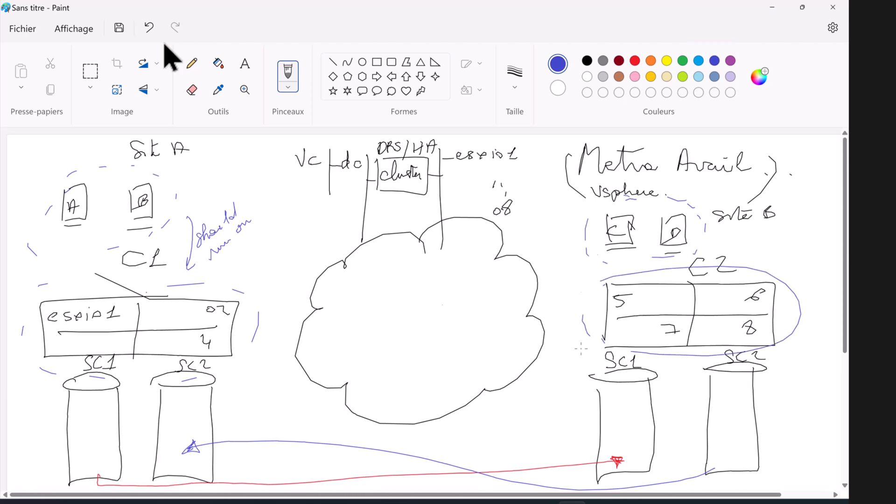
pyautogui.moveTo(747, 251); pyautogui.dragTo(735, 265)
pyautogui.moveTo(754, 254)
pyautogui.mouseDown()
pyautogui.moveTo(756, 266)
pyautogui.moveTo(785, 254)
pyautogui.mouseUp()
# Step: Write Act in the left SC1 cylinder and STBY in the right SC1 cylinder
pyautogui.moveTo(75, 425)
pyautogui.mouseDown()
pyautogui.moveTo(72, 436)
pyautogui.moveTo(82, 436)
pyautogui.mouseUp()
pyautogui.moveTo(70, 432)
pyautogui.mouseDown()
pyautogui.moveTo(87, 438)
pyautogui.moveTo(100, 421)
pyautogui.mouseUp()
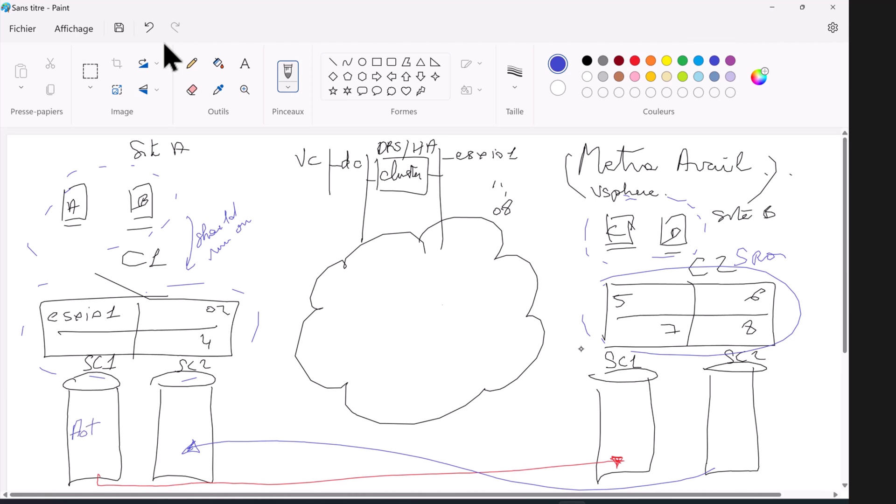
pyautogui.moveTo(613, 417)
pyautogui.mouseDown()
pyautogui.moveTo(605, 426)
pyautogui.moveTo(620, 415)
pyautogui.mouseUp()
pyautogui.moveTo(616, 416)
pyautogui.mouseDown()
pyautogui.moveTo(616, 426)
pyautogui.moveTo(626, 423)
pyautogui.mouseUp()
pyautogui.moveTo(631, 416); pyautogui.dragTo(627, 442)
# Step: Finish the STBY label, then mark the right SC2 as Act and the left SC2 as Sby
pyautogui.click(646, 427)
pyautogui.moveTo(714, 418); pyautogui.dragTo(737, 418)
pyautogui.moveTo(732, 409); pyautogui.dragTo(751, 405)
pyautogui.moveTo(180, 418)
pyautogui.mouseDown()
pyautogui.moveTo(173, 429)
pyautogui.moveTo(183, 417)
pyautogui.moveTo(189, 426)
pyautogui.mouseUp()
pyautogui.moveTo(195, 415); pyautogui.dragTo(189, 435)
pyautogui.click(203, 422)
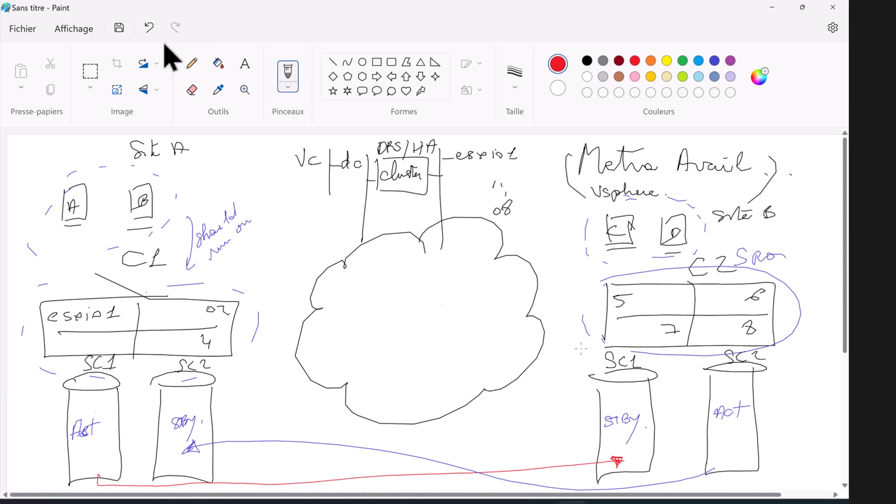
# Step: Draw two small red boxes in the left Act datastore, marking the lower one B
pyautogui.moveTo(92, 403); pyautogui.dragTo(105, 398)
pyautogui.moveTo(92, 403)
pyautogui.mouseDown()
pyautogui.moveTo(95, 415)
pyautogui.moveTo(107, 410)
pyautogui.mouseUp()
pyautogui.moveTo(106, 399); pyautogui.dragTo(106, 409)
pyautogui.moveTo(88, 449); pyautogui.dragTo(99, 447)
pyautogui.moveTo(89, 449)
pyautogui.mouseDown()
pyautogui.moveTo(101, 444)
pyautogui.moveTo(90, 467)
pyautogui.mouseUp()
pyautogui.moveTo(91, 466); pyautogui.dragTo(96, 459)
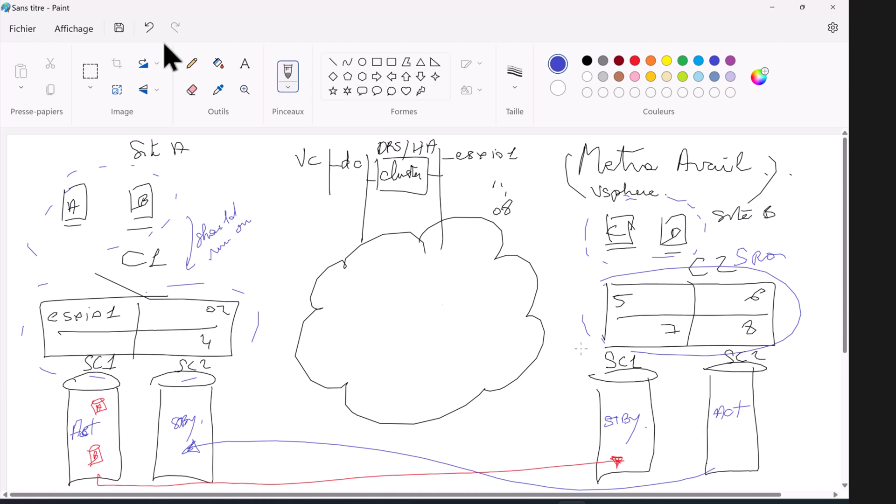
# Step: Draw small blue boxes above and below Act in the right SC2, then return to black
pyautogui.moveTo(724, 390)
pyautogui.mouseDown()
pyautogui.moveTo(745, 388)
pyautogui.moveTo(725, 403)
pyautogui.mouseUp()
pyautogui.moveTo(727, 402)
pyautogui.mouseDown()
pyautogui.moveTo(744, 400)
pyautogui.moveTo(726, 397)
pyautogui.mouseUp()
pyautogui.moveTo(714, 438)
pyautogui.mouseDown()
pyautogui.moveTo(723, 451)
pyautogui.moveTo(732, 437)
pyautogui.moveTo(718, 447)
pyautogui.mouseUp()
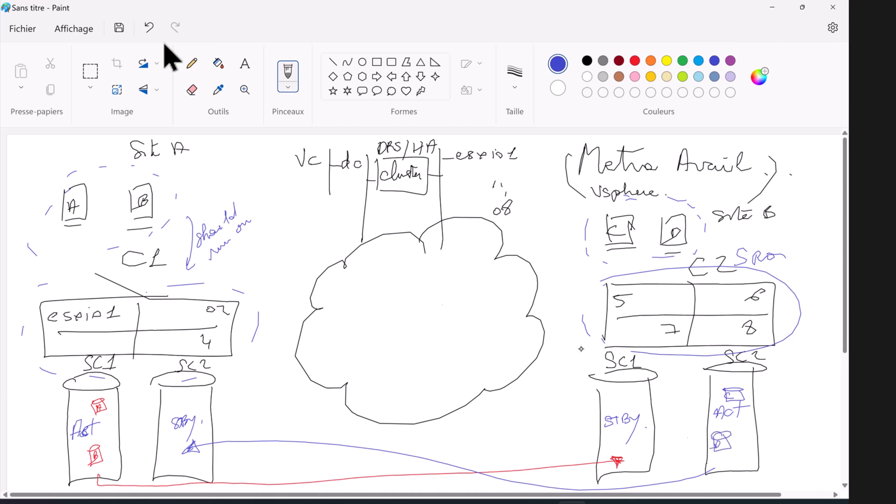
pyautogui.click(588, 61)
# Step: Draw a black curve across the cloud, label it BF, and add end ticks
pyautogui.moveTo(270, 380)
pyautogui.mouseDown()
pyautogui.moveTo(429, 335)
pyautogui.moveTo(573, 372)
pyautogui.mouseUp()
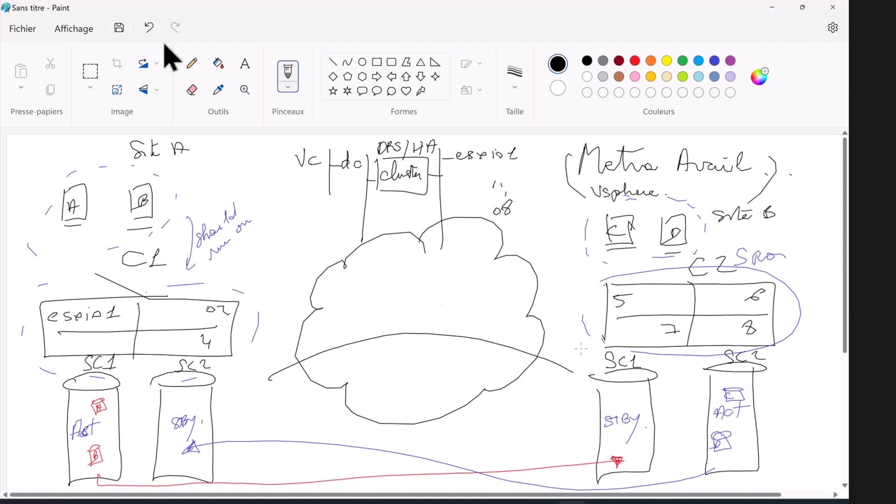
pyautogui.click(525, 333)
pyautogui.moveTo(397, 312); pyautogui.dragTo(397, 329)
pyautogui.moveTo(419, 313)
pyautogui.mouseDown()
pyautogui.moveTo(418, 328)
pyautogui.moveTo(434, 311)
pyautogui.mouseUp()
pyautogui.moveTo(413, 323); pyautogui.dragTo(429, 320)
pyautogui.moveTo(267, 372); pyautogui.dragTo(269, 388)
pyautogui.moveTo(575, 367); pyautogui.dragTo(571, 377)
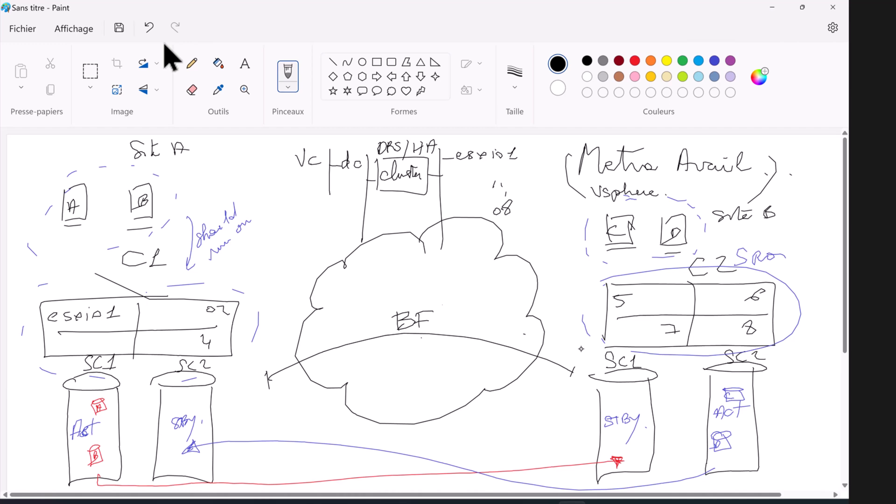
# Step: Draw a red arrow labelled FP from host box A down to the red box in SC1
pyautogui.click(635, 60)
pyautogui.moveTo(75, 223)
pyautogui.mouseDown()
pyautogui.moveTo(16, 336)
pyautogui.moveTo(66, 400)
pyautogui.mouseUp()
pyautogui.moveTo(31, 279)
pyautogui.mouseDown()
pyautogui.moveTo(37, 268)
pyautogui.moveTo(39, 284)
pyautogui.mouseUp()
pyautogui.moveTo(49, 253)
pyautogui.mouseDown()
pyautogui.moveTo(49, 277)
pyautogui.moveTo(59, 255)
pyautogui.mouseUp()
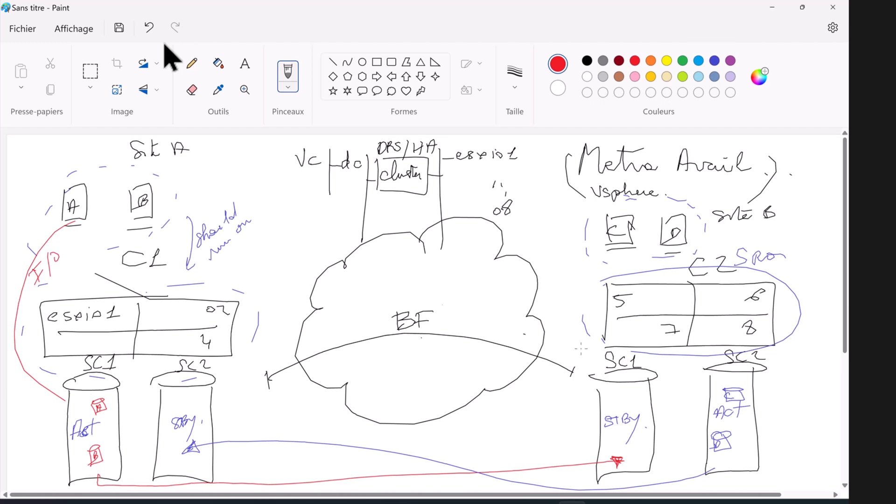
pyautogui.moveTo(64, 399); pyautogui.dragTo(90, 405)
# Step: Draw red lines both ways between the SC1 cylinders and label the right SC1 RAF2
pyautogui.moveTo(118, 405)
pyautogui.mouseDown()
pyautogui.moveTo(429, 369)
pyautogui.moveTo(627, 389)
pyautogui.moveTo(635, 413)
pyautogui.mouseUp()
pyautogui.moveTo(623, 395)
pyautogui.mouseDown()
pyautogui.moveTo(623, 414)
pyautogui.moveTo(636, 409)
pyautogui.mouseUp()
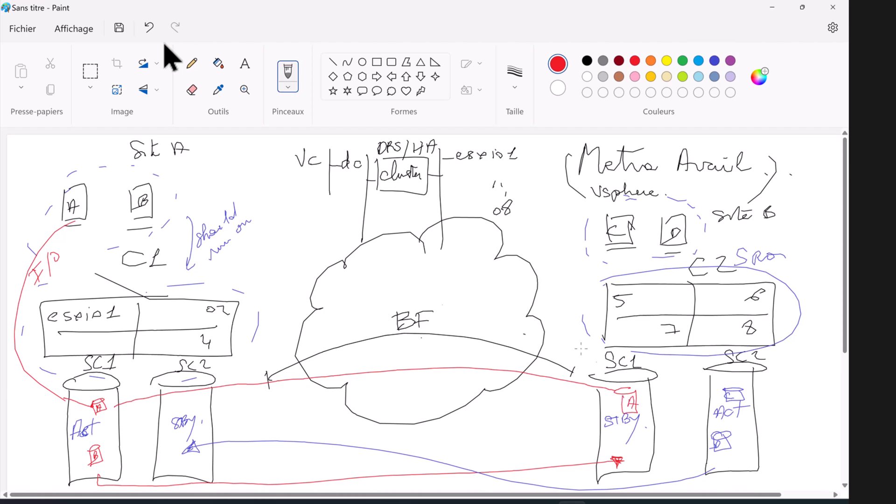
pyautogui.moveTo(642, 369)
pyautogui.mouseDown()
pyautogui.moveTo(666, 357)
pyautogui.moveTo(673, 368)
pyautogui.mouseUp()
pyautogui.moveTo(605, 387)
pyautogui.mouseDown()
pyautogui.moveTo(398, 370)
pyautogui.moveTo(215, 387)
pyautogui.moveTo(119, 409)
pyautogui.mouseUp()
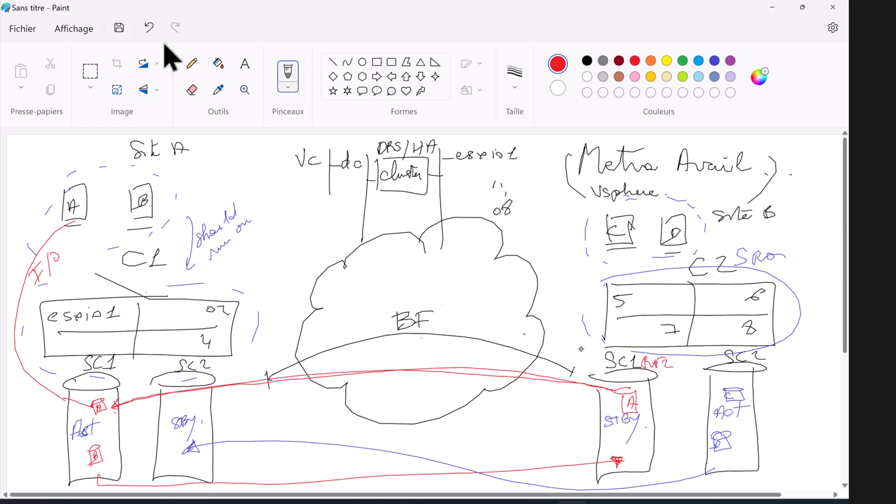
# Step: Draw a red arrow curving from the left SC1 box back up to host box A
pyautogui.moveTo(88, 412)
pyautogui.mouseDown()
pyautogui.moveTo(26, 393)
pyautogui.moveTo(6, 368)
pyautogui.mouseUp()
pyautogui.moveTo(9, 316); pyautogui.dragTo(60, 215)
pyautogui.moveTo(49, 214); pyautogui.dragTo(55, 226)
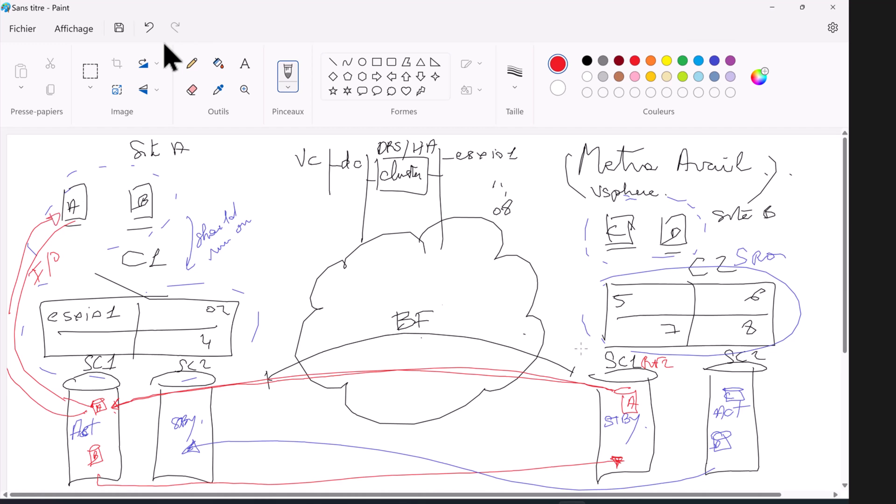
# Step: In black, retrace both SC1 cylinder outlines and write Synchrone in the cloud
pyautogui.click(587, 61)
pyautogui.moveTo(115, 376)
pyautogui.mouseDown()
pyautogui.moveTo(103, 392)
pyautogui.moveTo(117, 376)
pyautogui.mouseUp()
pyautogui.moveTo(69, 395); pyautogui.dragTo(58, 481)
pyautogui.moveTo(606, 368)
pyautogui.mouseDown()
pyautogui.moveTo(648, 376)
pyautogui.moveTo(607, 369)
pyautogui.mouseUp()
pyautogui.moveTo(647, 369)
pyautogui.mouseDown()
pyautogui.moveTo(649, 383)
pyautogui.moveTo(606, 476)
pyautogui.moveTo(604, 388)
pyautogui.mouseUp()
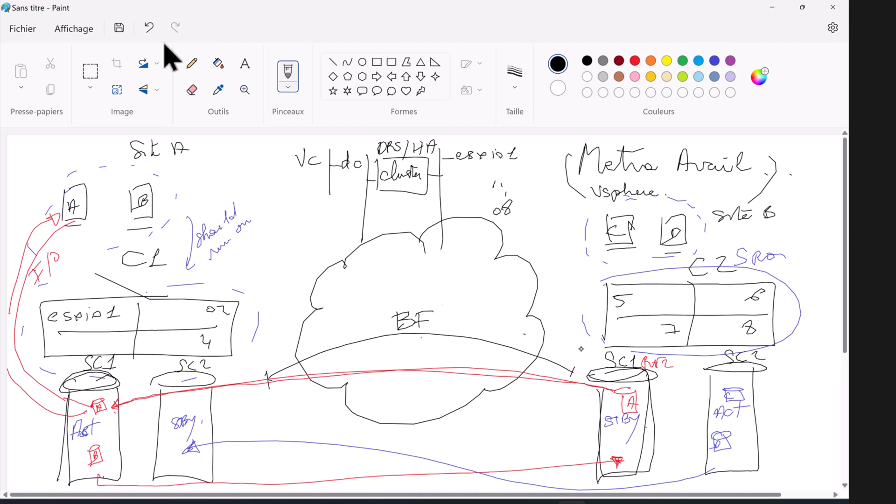
pyautogui.moveTo(384, 391)
pyautogui.mouseDown()
pyautogui.moveTo(376, 406)
pyautogui.moveTo(395, 418)
pyautogui.moveTo(426, 399)
pyautogui.moveTo(469, 398)
pyautogui.mouseUp()
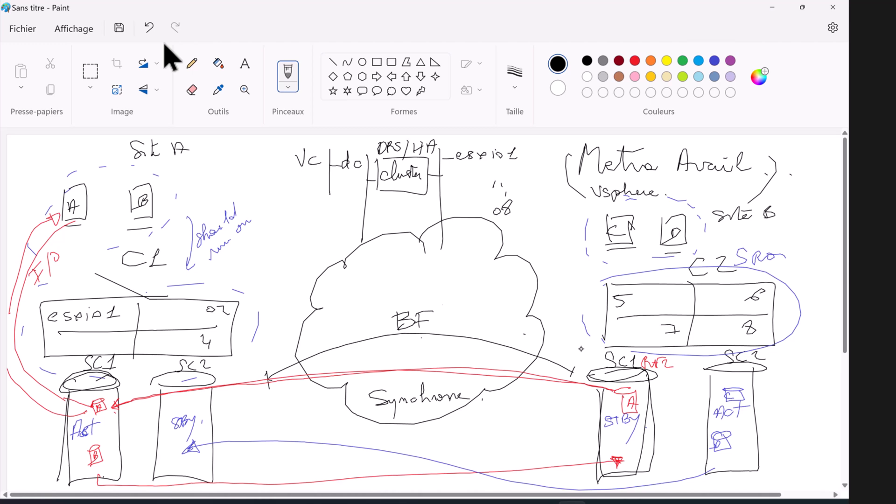
# Step: Draw lines linking host C and both SC2 datastores, then retrace the SC2 outlines
pyautogui.moveTo(629, 243); pyautogui.dragTo(730, 405)
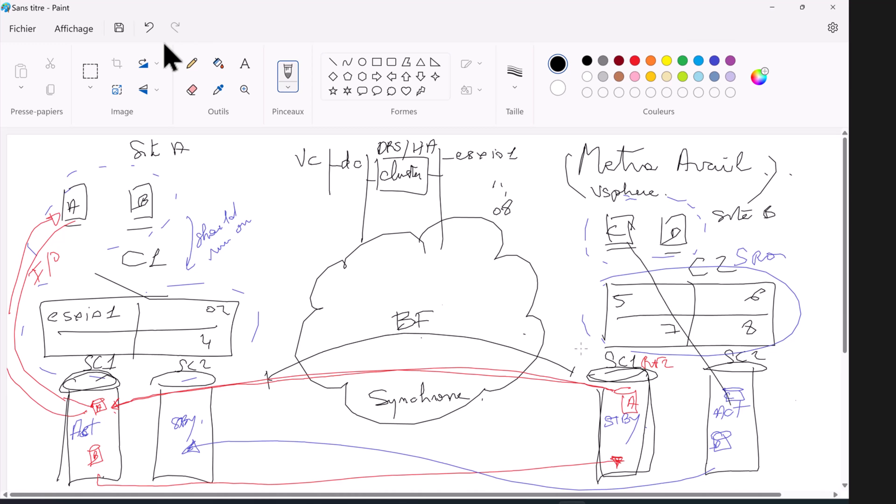
pyautogui.moveTo(738, 397)
pyautogui.mouseDown()
pyautogui.moveTo(191, 402)
pyautogui.moveTo(189, 426)
pyautogui.moveTo(623, 404)
pyautogui.moveTo(700, 378)
pyautogui.moveTo(623, 248)
pyautogui.mouseUp()
pyautogui.moveTo(725, 363)
pyautogui.mouseDown()
pyautogui.moveTo(694, 378)
pyautogui.moveTo(722, 369)
pyautogui.mouseUp()
pyautogui.moveTo(704, 379)
pyautogui.mouseDown()
pyautogui.moveTo(708, 441)
pyautogui.moveTo(752, 411)
pyautogui.moveTo(748, 366)
pyautogui.mouseUp()
pyautogui.moveTo(181, 381)
pyautogui.mouseDown()
pyautogui.moveTo(212, 379)
pyautogui.moveTo(190, 380)
pyautogui.mouseUp()
pyautogui.moveTo(162, 395)
pyautogui.mouseDown()
pyautogui.moveTo(155, 490)
pyautogui.moveTo(201, 385)
pyautogui.mouseUp()
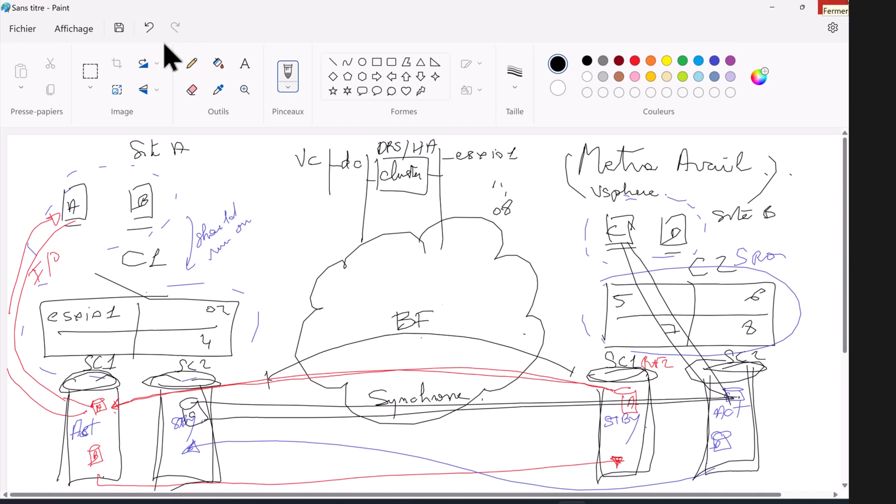
# Step: In red, cross out Site A, mark Site B's SC1 as Act, and circle HA
pyautogui.click(635, 61)
pyautogui.moveTo(33, 172); pyautogui.dragTo(264, 469)
pyautogui.moveTo(257, 155); pyautogui.dragTo(27, 491)
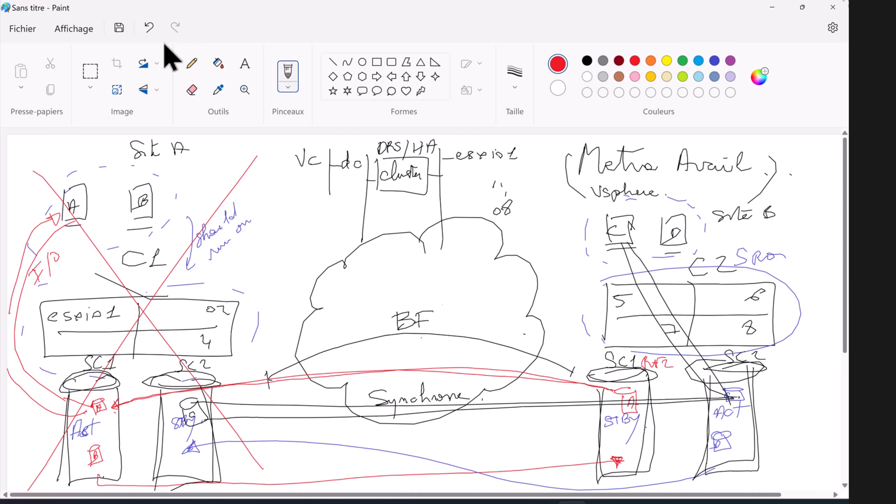
pyautogui.moveTo(604, 443)
pyautogui.mouseDown()
pyautogui.moveTo(606, 432)
pyautogui.moveTo(620, 444)
pyautogui.moveTo(631, 419)
pyautogui.moveTo(645, 417)
pyautogui.mouseUp()
pyautogui.moveTo(440, 145)
pyautogui.mouseDown()
pyautogui.moveTo(410, 157)
pyautogui.moveTo(436, 138)
pyautogui.moveTo(405, 143)
pyautogui.mouseUp()
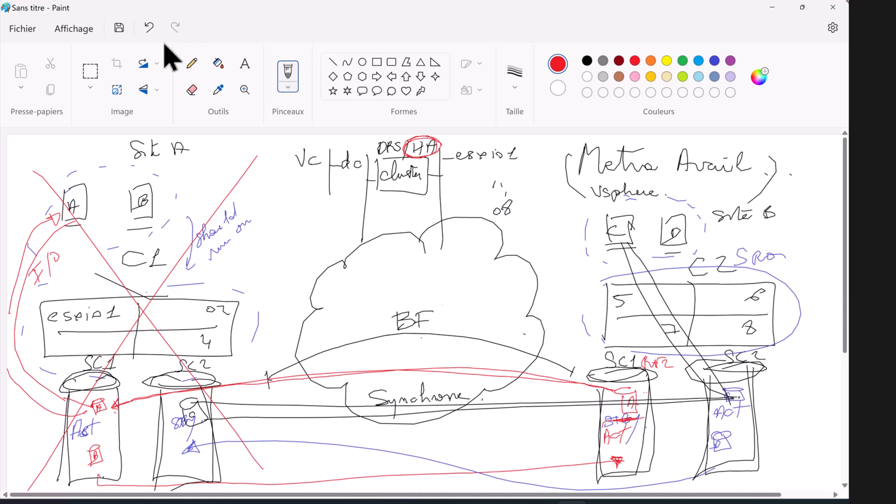
# Step: Draw red boxes labelled A and B beside the Site B host boxes
pyautogui.moveTo(711, 228); pyautogui.dragTo(712, 244)
pyautogui.moveTo(716, 238); pyautogui.dragTo(732, 239)
pyautogui.moveTo(722, 236)
pyautogui.mouseDown()
pyautogui.moveTo(725, 224)
pyautogui.moveTo(727, 236)
pyautogui.mouseUp()
pyautogui.moveTo(722, 231); pyautogui.dragTo(775, 246)
pyautogui.moveTo(763, 228); pyautogui.dragTo(759, 238)
pyautogui.moveTo(712, 251); pyautogui.dragTo(740, 248)
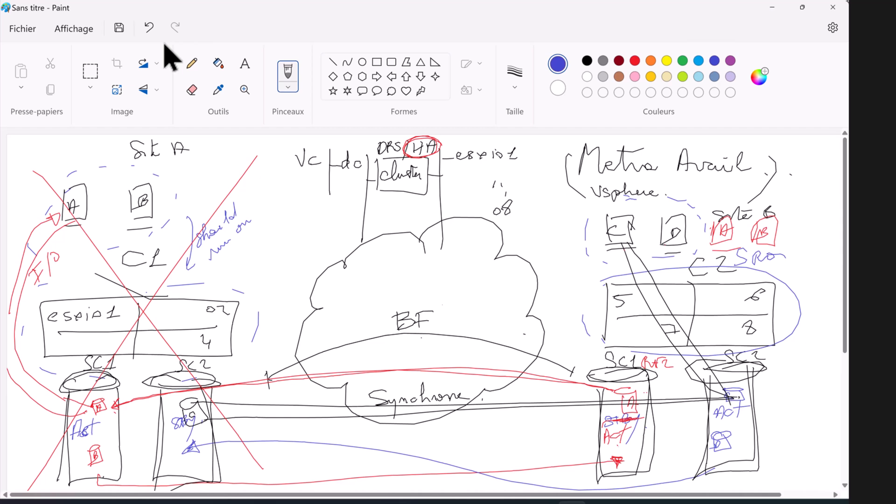
# Step: Draw a blue Witness box with its label and frame them together
pyautogui.moveTo(273, 224)
pyautogui.mouseDown()
pyautogui.moveTo(273, 246)
pyautogui.moveTo(313, 240)
pyautogui.mouseUp()
pyautogui.moveTo(280, 190)
pyautogui.mouseDown()
pyautogui.moveTo(289, 208)
pyautogui.moveTo(296, 193)
pyautogui.mouseUp()
pyautogui.moveTo(303, 203); pyautogui.dragTo(308, 211)
pyautogui.moveTo(309, 196); pyautogui.dragTo(351, 210)
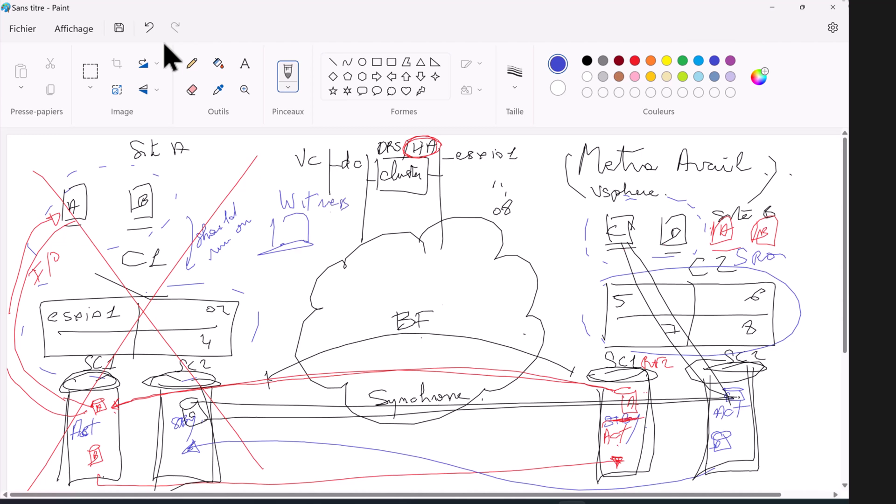
pyautogui.moveTo(263, 192); pyautogui.dragTo(251, 263)
pyautogui.moveTo(291, 175)
pyautogui.mouseDown()
pyautogui.moveTo(362, 179)
pyautogui.moveTo(249, 269)
pyautogui.mouseUp()
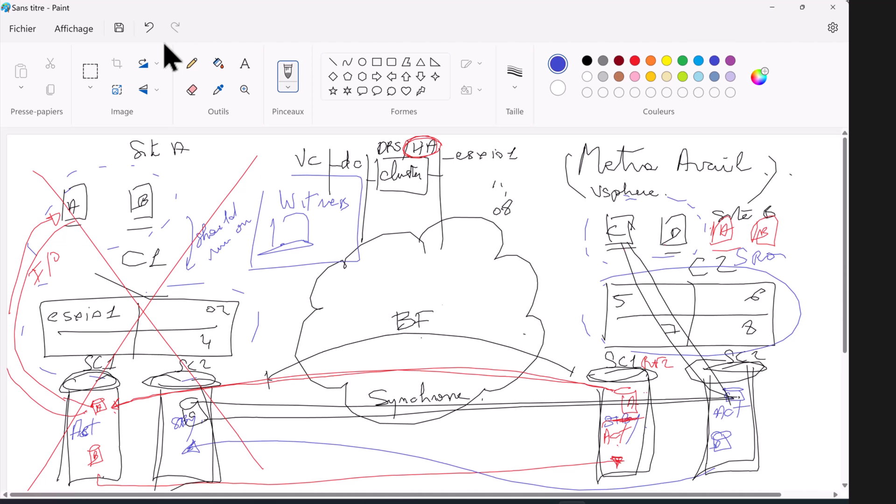
# Step: Draw blue arrows from the cloud to both sites and cross out site A
pyautogui.moveTo(320, 275)
pyautogui.mouseDown()
pyautogui.moveTo(260, 334)
pyautogui.moveTo(283, 333)
pyautogui.mouseUp()
pyautogui.moveTo(393, 268); pyautogui.dragTo(607, 326)
pyautogui.moveTo(604, 325); pyautogui.dragTo(607, 334)
pyautogui.moveTo(30, 174); pyautogui.dragTo(268, 477)
pyautogui.moveTo(269, 137)
pyautogui.mouseDown()
pyautogui.moveTo(174, 265)
pyautogui.moveTo(32, 486)
pyautogui.mouseUp()
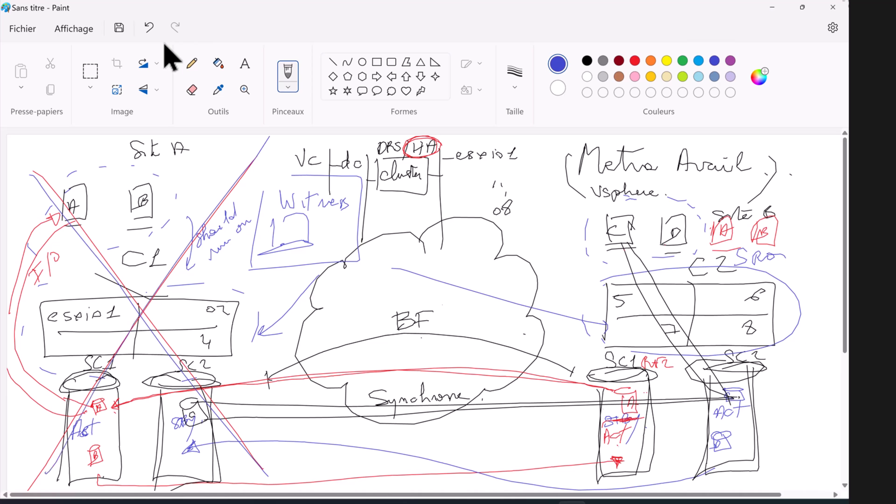
# Step: Strike through the red SC1 text and trace over the HA circle in blue
pyautogui.moveTo(602, 424); pyautogui.dragTo(639, 419)
pyautogui.moveTo(407, 142); pyautogui.dragTo(442, 142)
pyautogui.moveTo(779, 309); pyautogui.dragTo(794, 310)
pyautogui.click(24, 29)
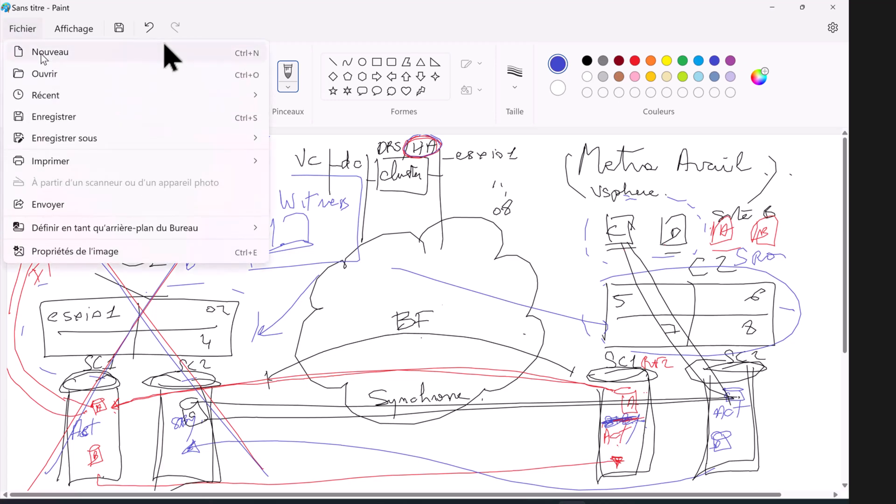
pyautogui.click(41, 54)
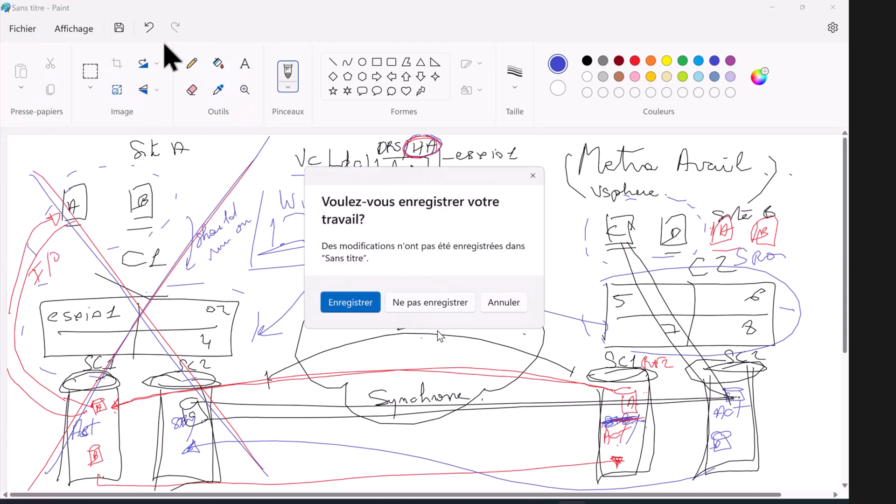
pyautogui.click(442, 303)
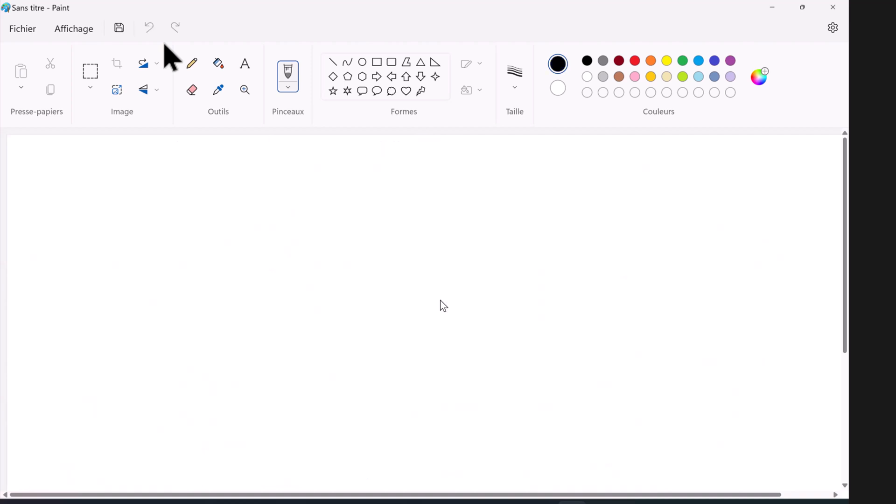
pyautogui.moveTo(315, 279)
pyautogui.mouseDown()
pyautogui.moveTo(318, 309)
pyautogui.moveTo(333, 315)
pyautogui.moveTo(344, 299)
pyautogui.mouseUp()
pyautogui.moveTo(363, 300)
pyautogui.mouseDown()
pyautogui.moveTo(353, 315)
pyautogui.moveTo(376, 303)
pyautogui.moveTo(373, 330)
pyautogui.mouseUp()
pyautogui.moveTo(384, 307); pyautogui.dragTo(405, 309)
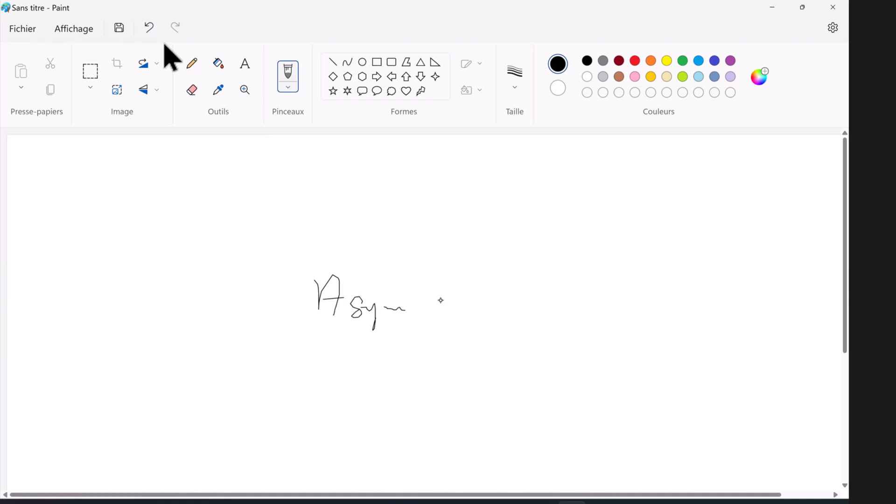
pyautogui.moveTo(462, 309); pyautogui.dragTo(514, 307)
pyautogui.moveTo(611, 286)
pyautogui.mouseDown()
pyautogui.moveTo(585, 312)
pyautogui.moveTo(610, 309)
pyautogui.mouseUp()
pyautogui.moveTo(656, 254); pyautogui.dragTo(645, 270)
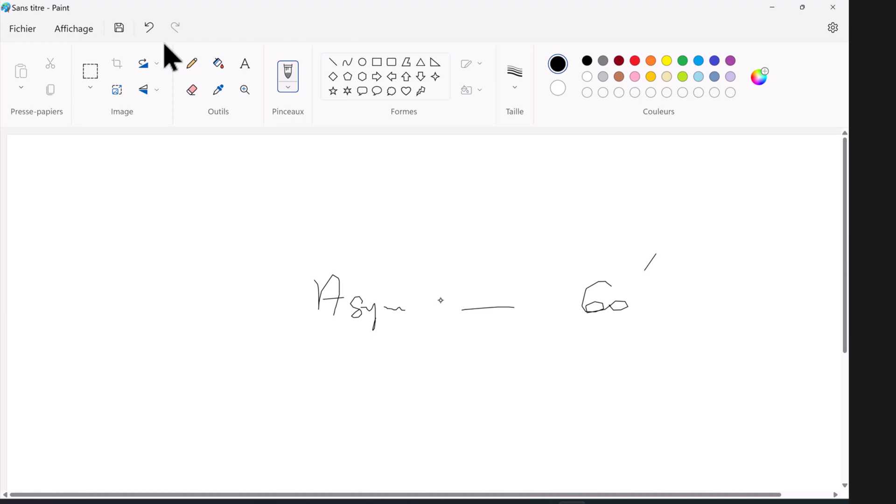
pyautogui.moveTo(322, 359); pyautogui.dragTo(322, 375)
pyautogui.moveTo(411, 368); pyautogui.dragTo(404, 390)
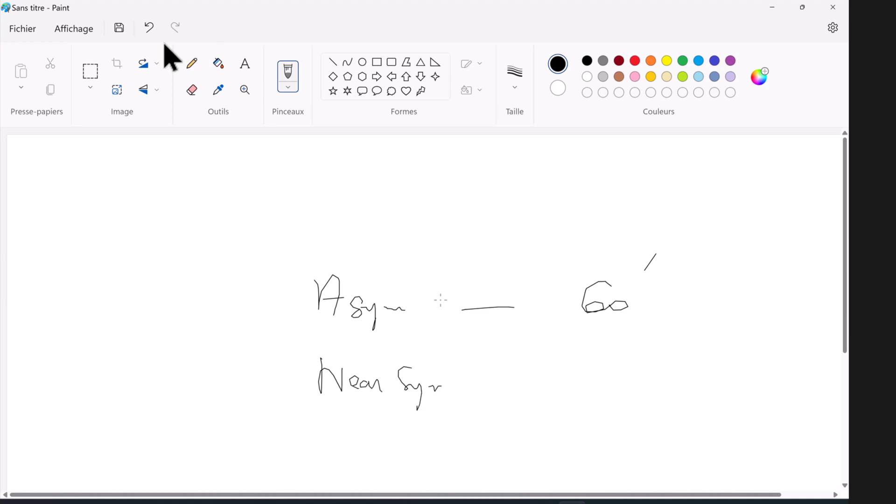
pyautogui.moveTo(615, 366); pyautogui.dragTo(583, 384)
pyautogui.moveTo(697, 383); pyautogui.dragTo(704, 387)
pyautogui.moveTo(724, 372); pyautogui.dragTo(724, 376)
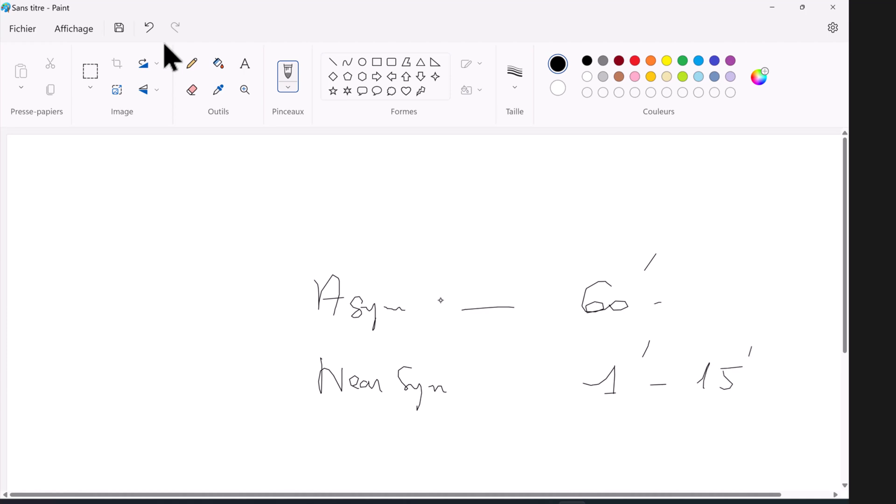
pyautogui.moveTo(689, 304)
pyautogui.mouseDown()
pyautogui.moveTo(739, 317)
pyautogui.moveTo(782, 309)
pyautogui.mouseUp()
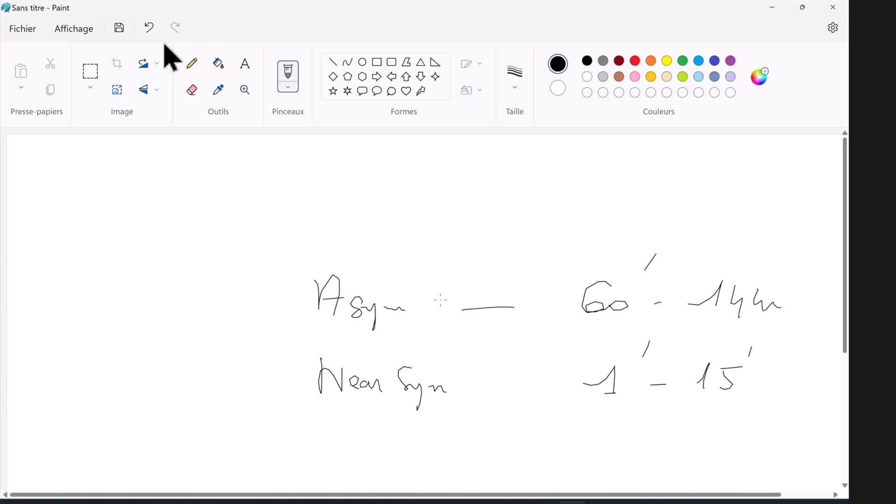
pyautogui.moveTo(798, 260); pyautogui.dragTo(789, 274)
pyautogui.moveTo(195, 291); pyautogui.dragTo(191, 311)
pyautogui.moveTo(209, 279)
pyautogui.mouseDown()
pyautogui.moveTo(207, 316)
pyautogui.moveTo(221, 292)
pyautogui.mouseUp()
pyautogui.moveTo(221, 308); pyautogui.dragTo(229, 308)
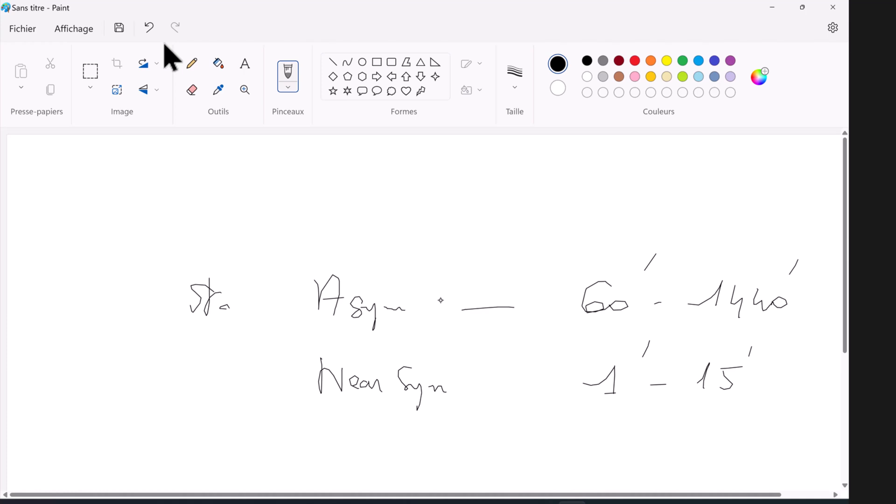
pyautogui.click(16, 29)
pyautogui.click(17, 30)
pyautogui.click(24, 30)
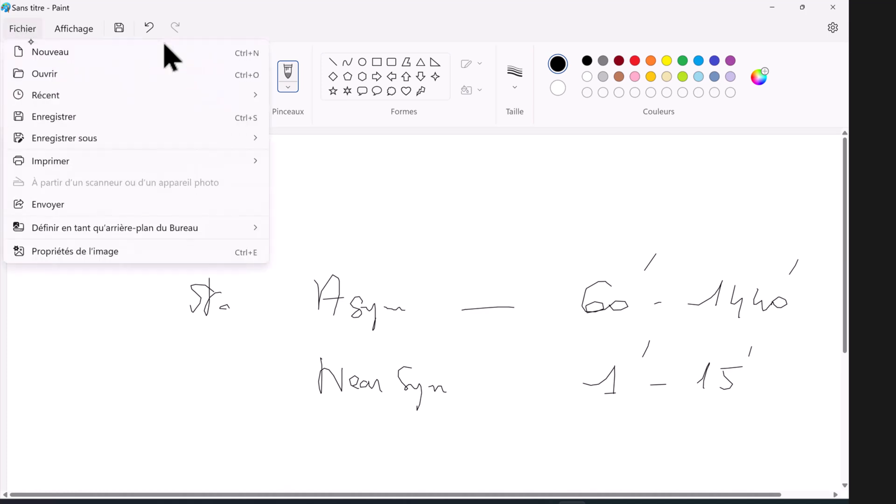
pyautogui.click(42, 52)
pyautogui.click(429, 303)
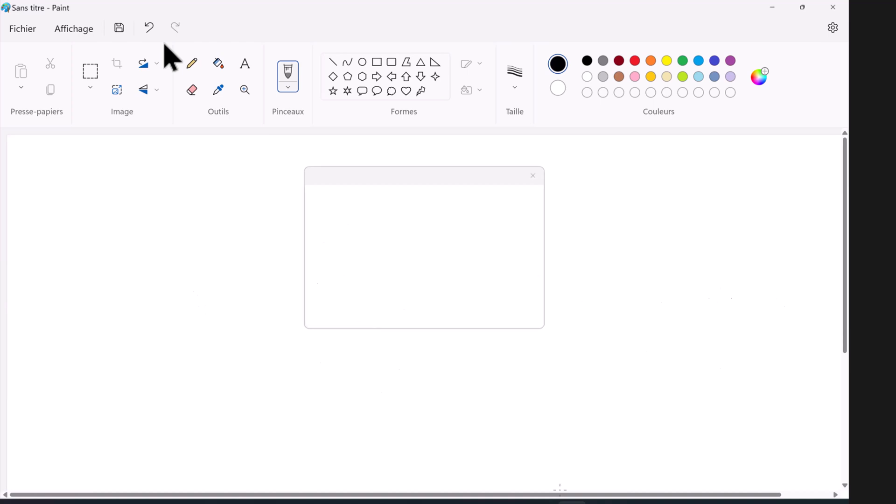
pyautogui.moveTo(542, 502)
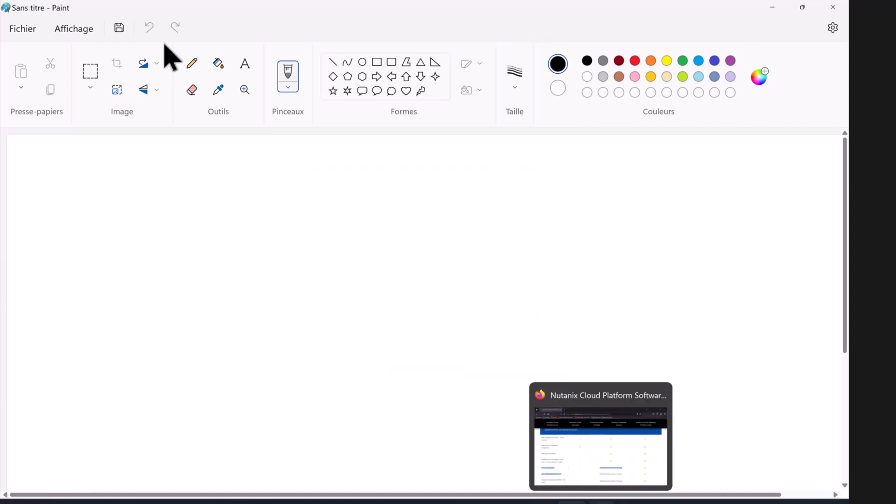
# Step: Highlight the Async Replication, Application Consistent Snapshots and Self-Service Restore row labels
pyautogui.click(596, 502)
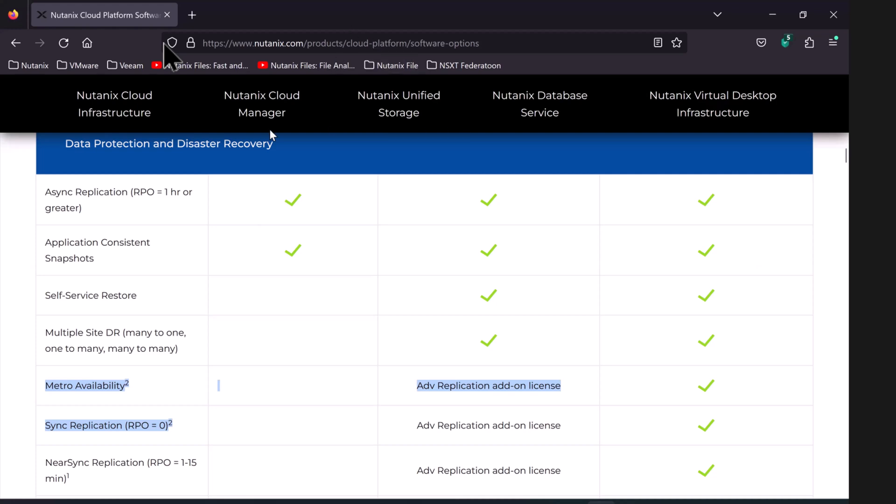
pyautogui.moveTo(78, 210); pyautogui.dragTo(45, 192)
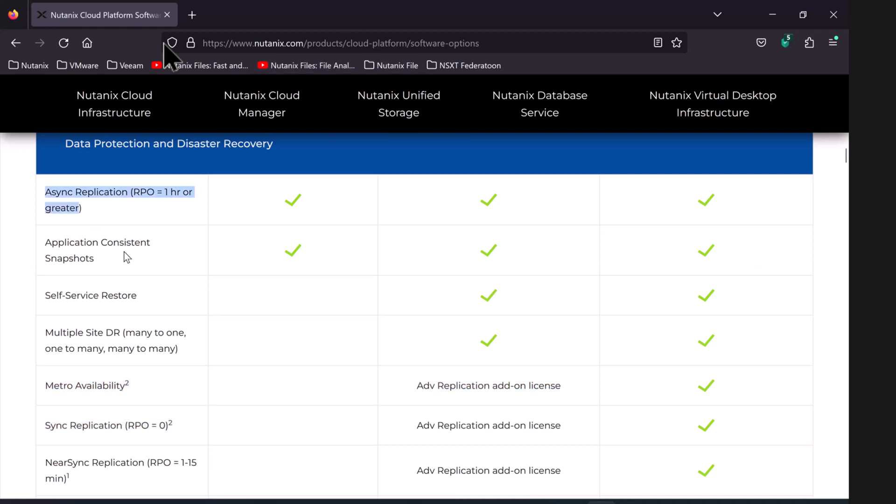
pyautogui.tripleClick(78, 255)
pyautogui.click(50, 323)
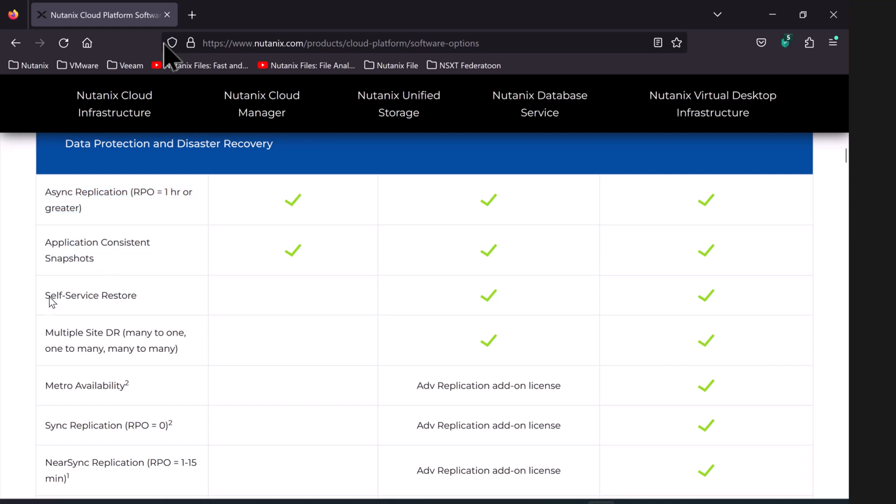
pyautogui.tripleClick(116, 300)
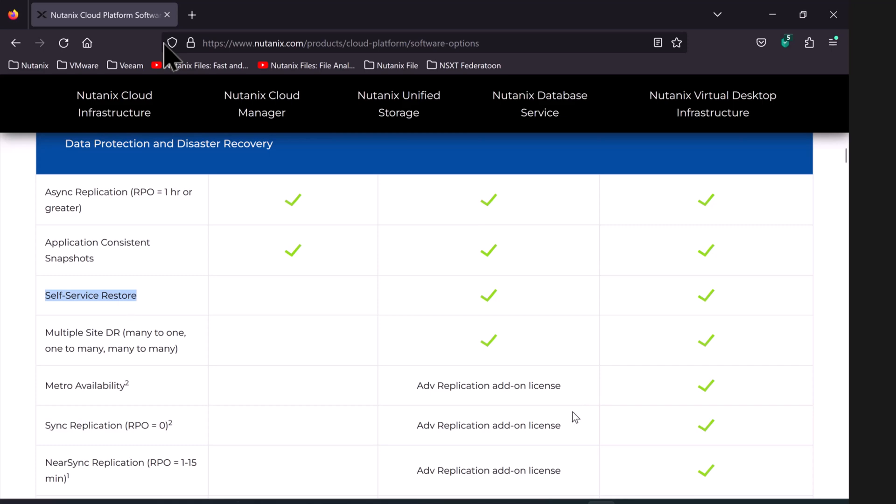
# Step: Close an extra browser window and bring the Win01 console forward
pyautogui.click(427, 502)
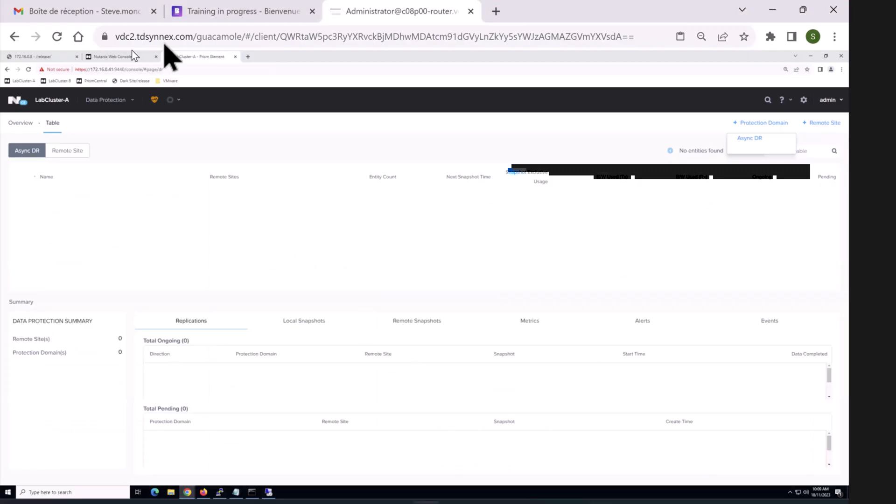
pyautogui.click(48, 61)
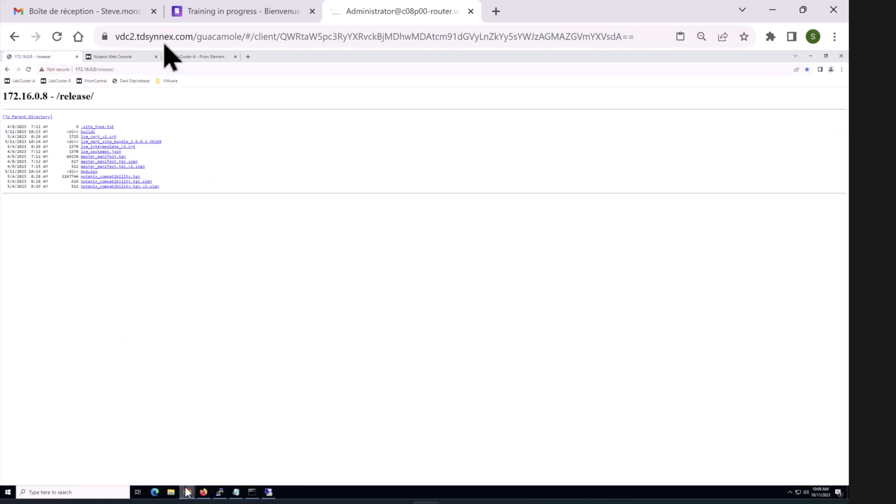
pyautogui.moveTo(187, 492)
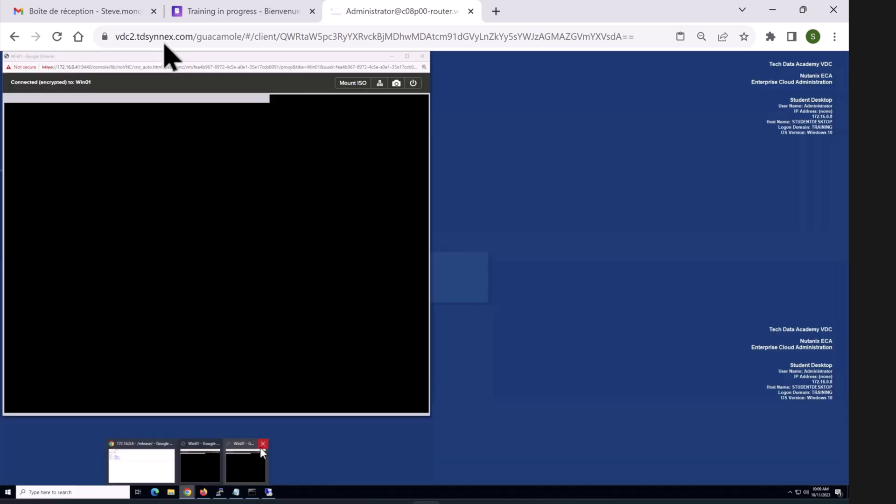
pyautogui.click(261, 445)
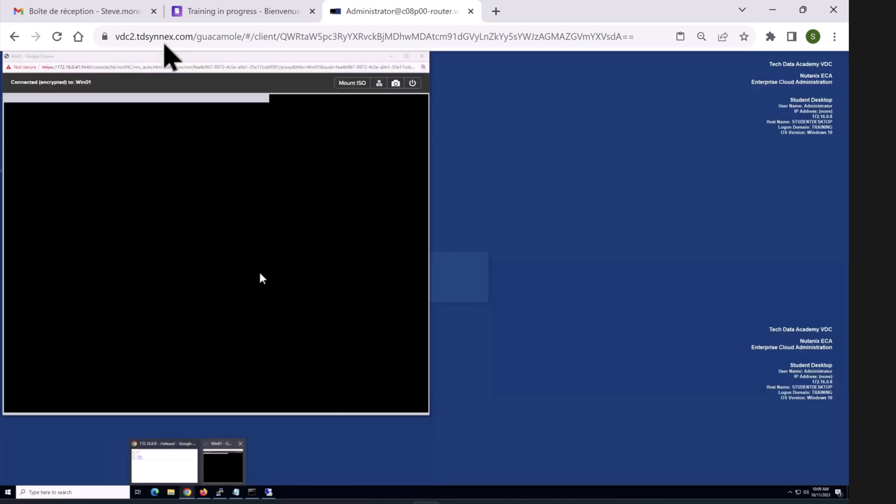
pyautogui.click(223, 462)
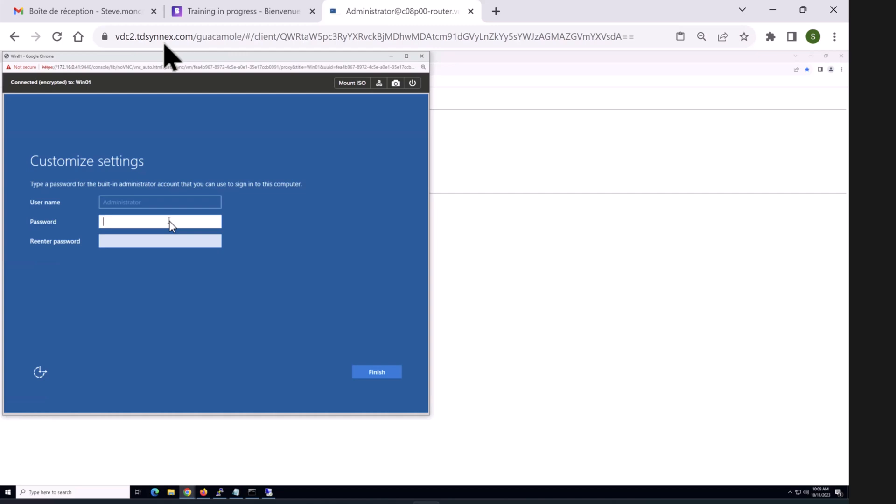
# Step: Set and confirm the Win01 administrator password, finish setup, and sign in as Administrator
pyautogui.write('P@ssw0rd1')
pyautogui.moveTo(215, 223); pyautogui.dragTo(215, 223)
pyautogui.click(143, 244)
pyautogui.write('••••')
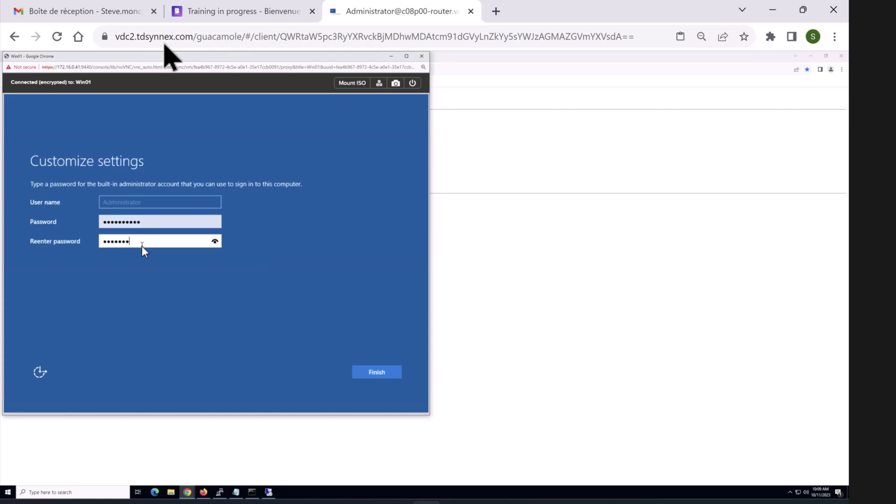
pyautogui.write('••••••')
pyautogui.press('Return')
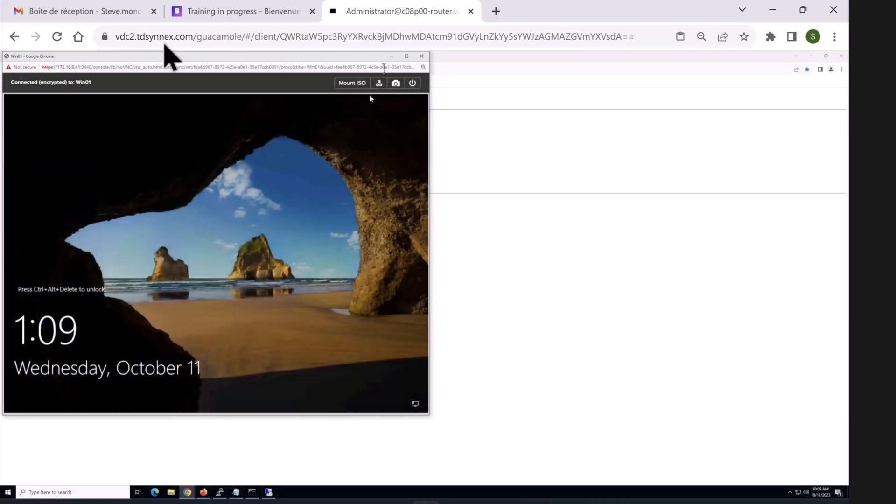
pyautogui.click(380, 86)
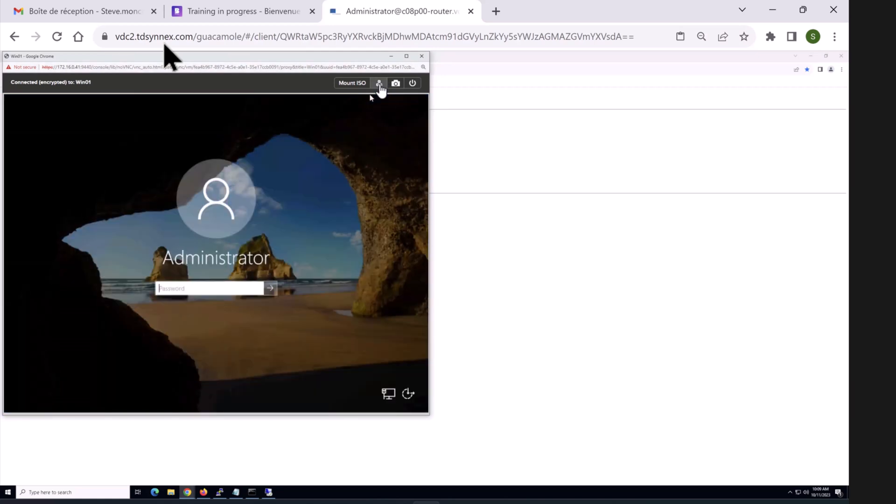
pyautogui.write('********')
pyautogui.press('Return')
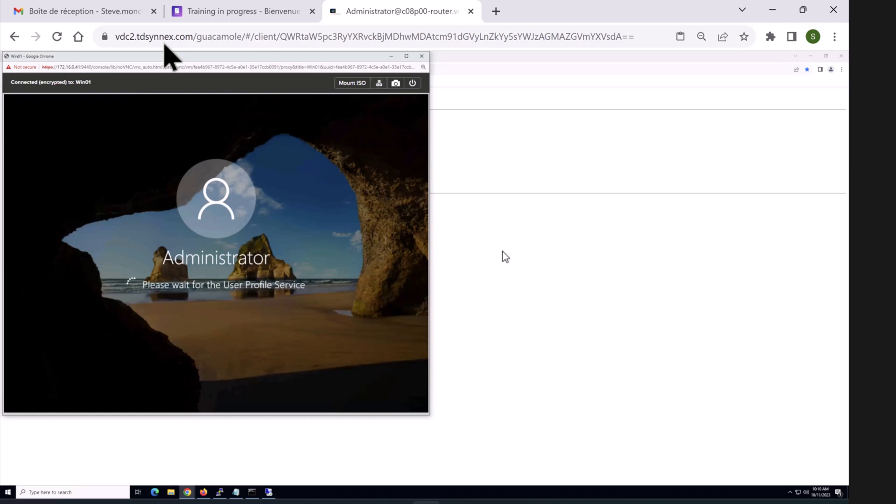
# Step: Minimize the Win01 console and restore the 172.16.0.8 window showing LabCluster-A's dashboard
pyautogui.click(506, 256)
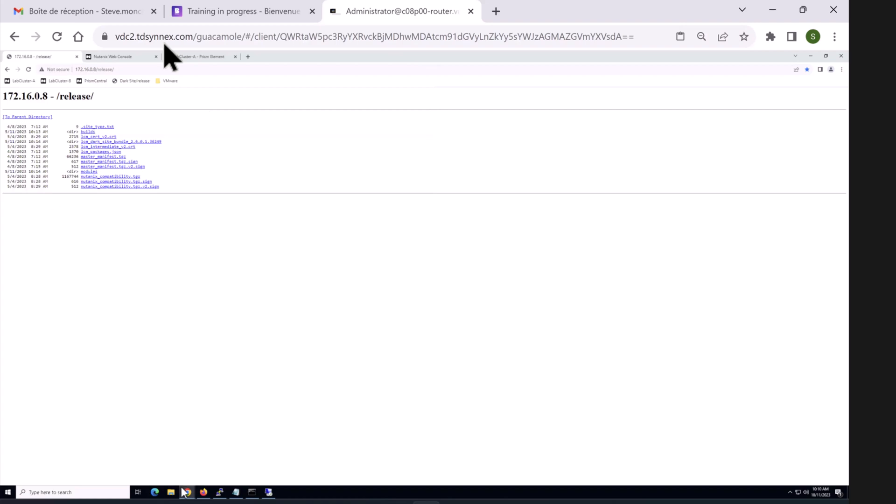
pyautogui.moveTo(186, 491)
pyautogui.click(209, 457)
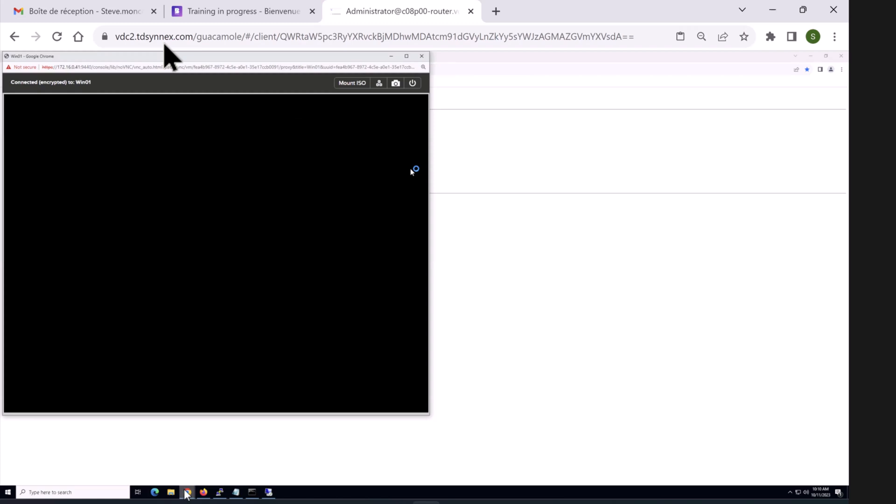
pyautogui.moveTo(187, 492)
pyautogui.click(170, 456)
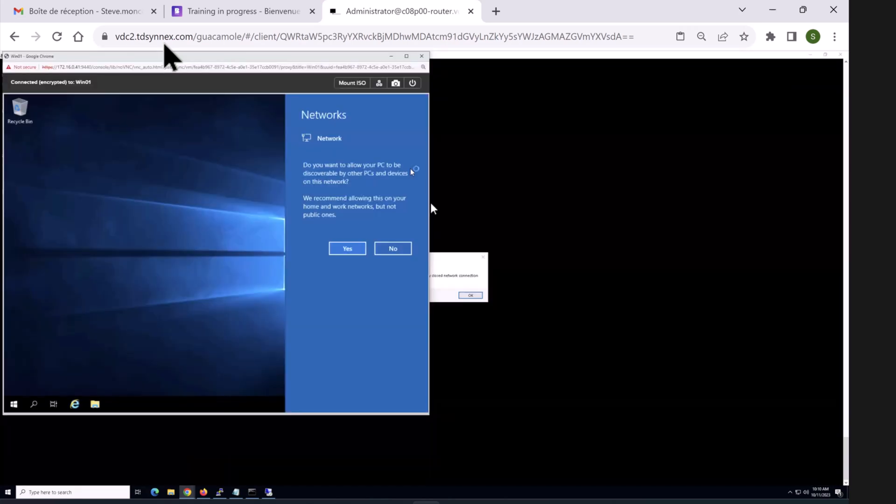
pyautogui.click(810, 56)
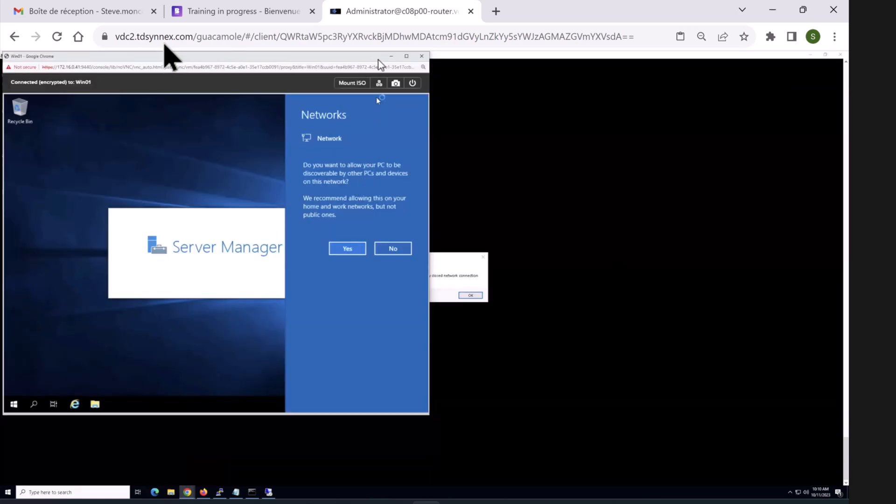
pyautogui.click(391, 56)
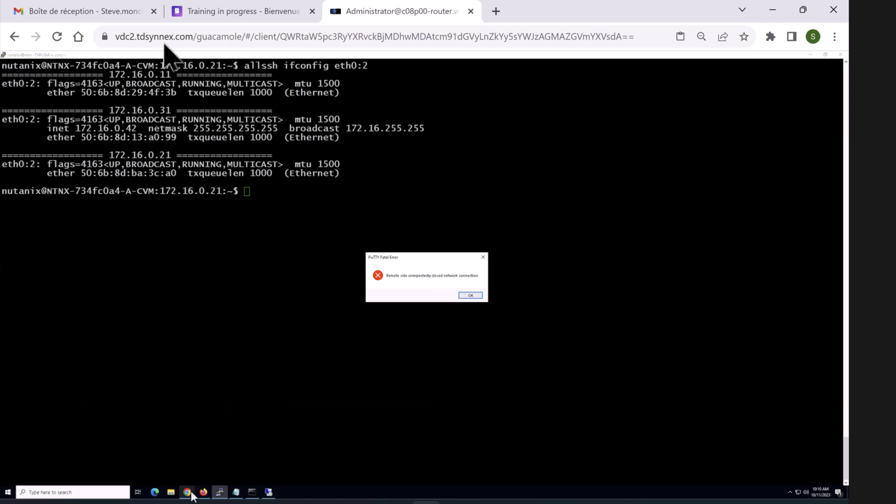
pyautogui.moveTo(187, 492)
pyautogui.click(166, 458)
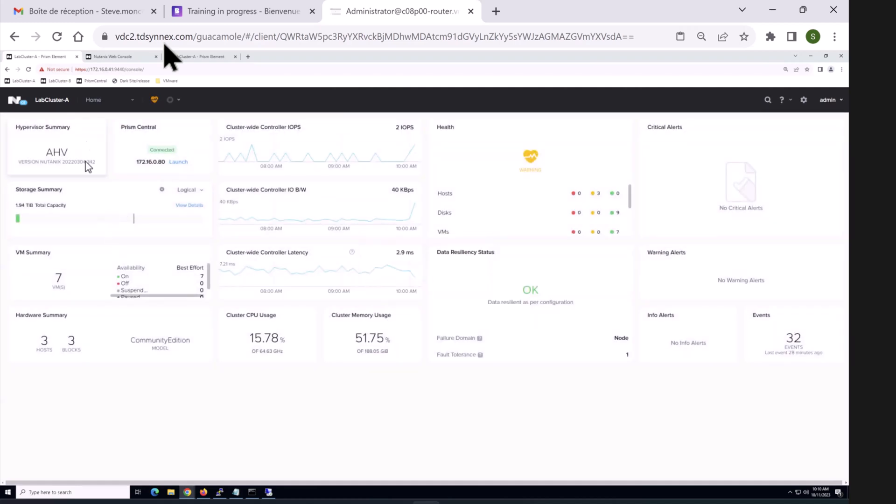
# Step: Go to the VM list and locate Win01's actions, dismissing the update and guest tools forms
pyautogui.click(93, 100)
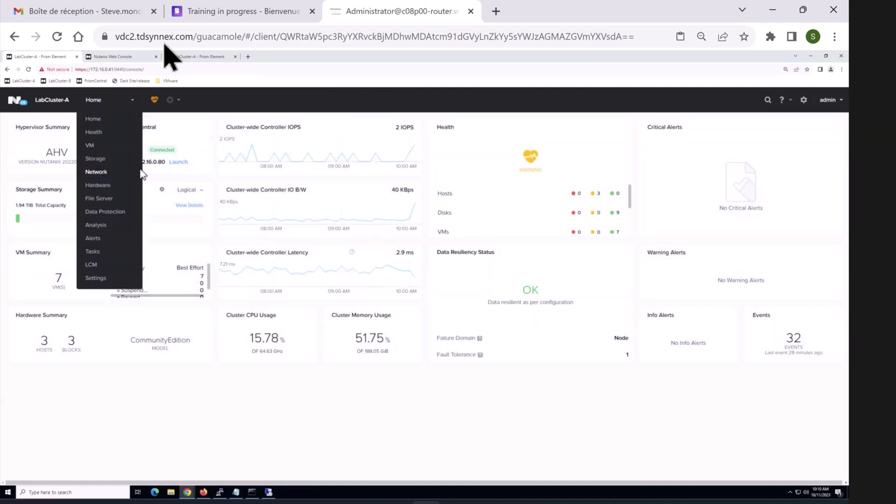
pyautogui.click(90, 145)
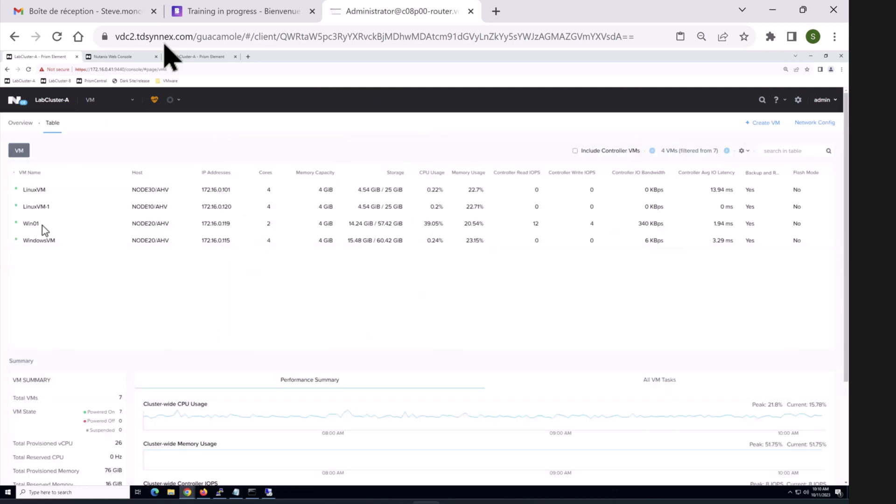
pyautogui.doubleClick(42, 226)
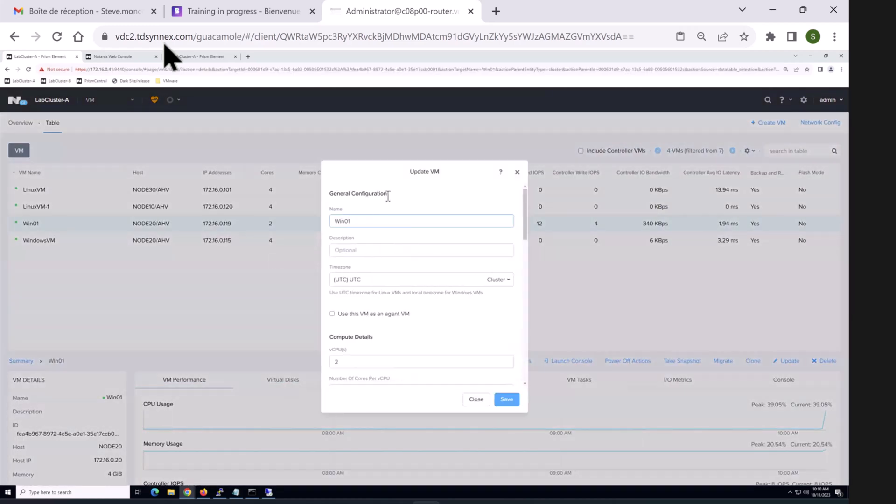
pyautogui.click(518, 173)
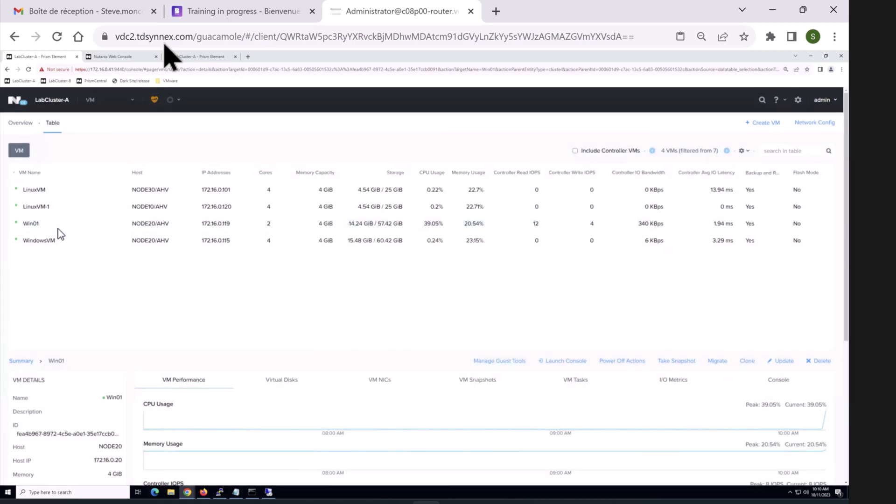
pyautogui.rightClick(58, 229)
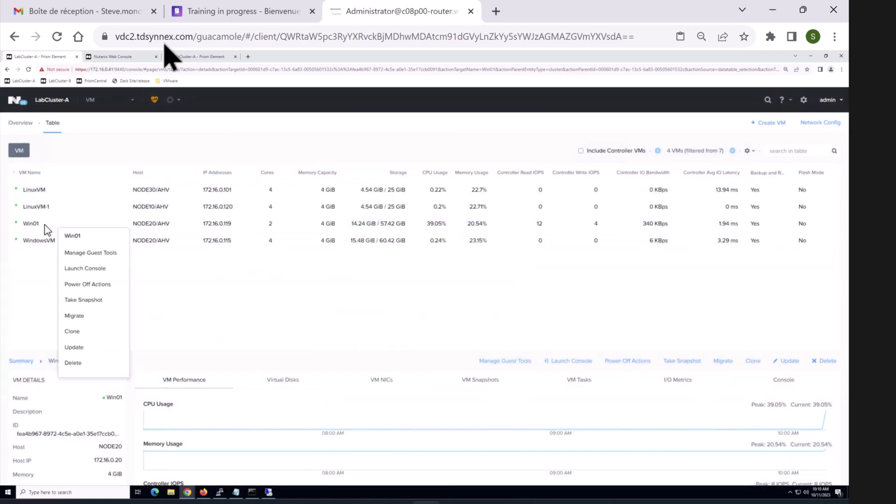
pyautogui.moveTo(227, 231)
pyautogui.click(102, 255)
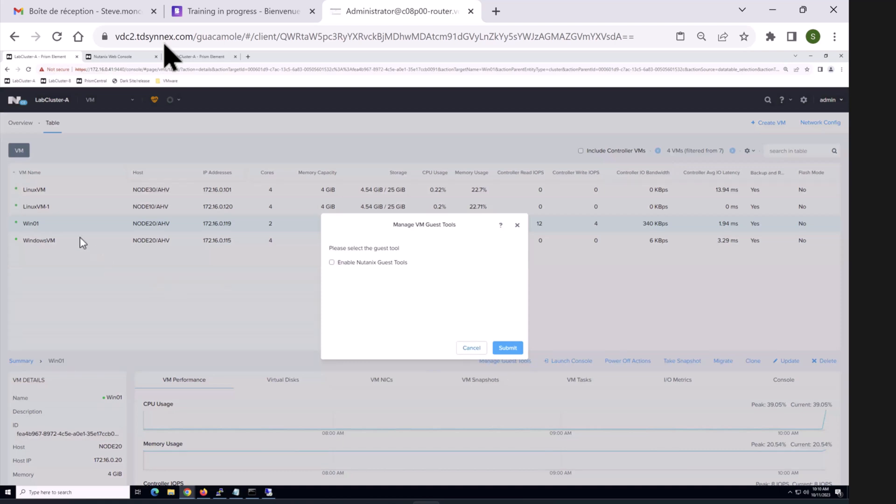
pyautogui.press('Escape')
# Step: In Win01's update form, delete the 12 GiB scsi.1 disk
pyautogui.rightClick(61, 230)
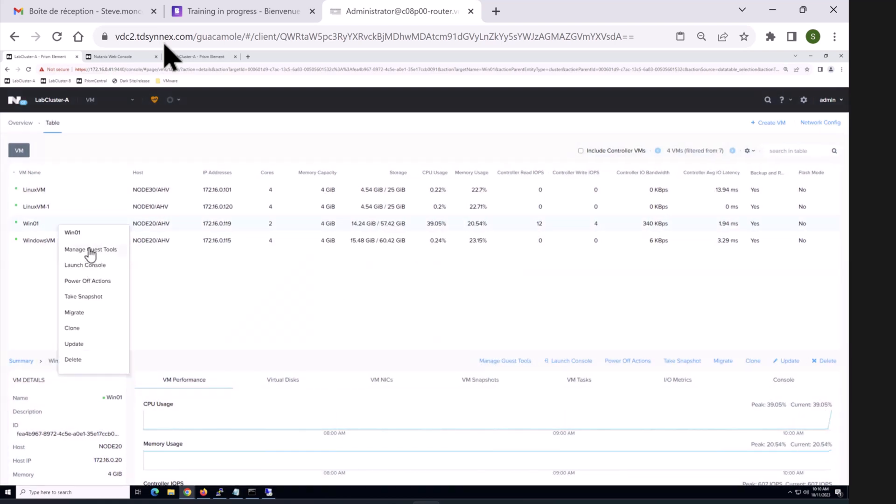
pyautogui.click(87, 345)
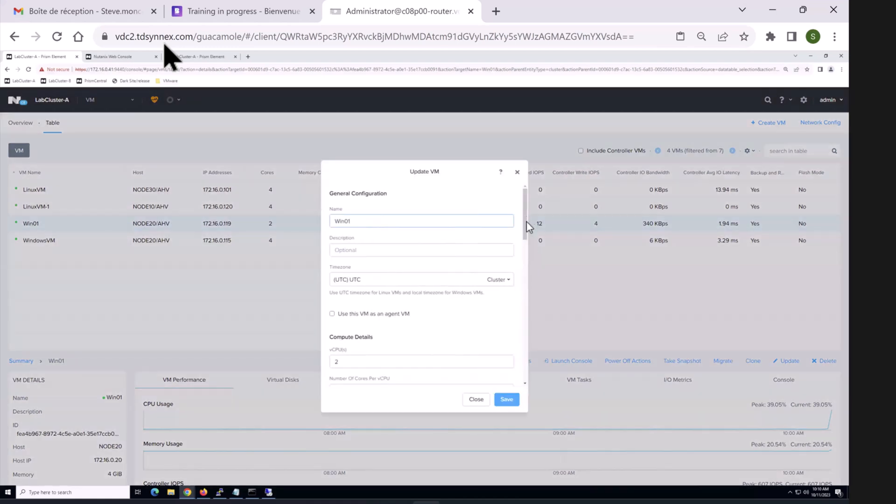
pyautogui.scroll(-6, 528, 270)
pyautogui.scroll(-2, 515, 302)
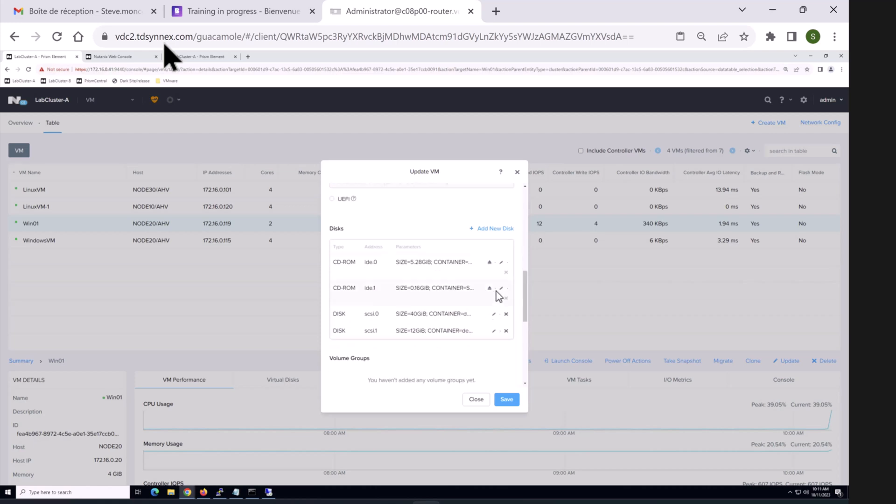
pyautogui.click(506, 331)
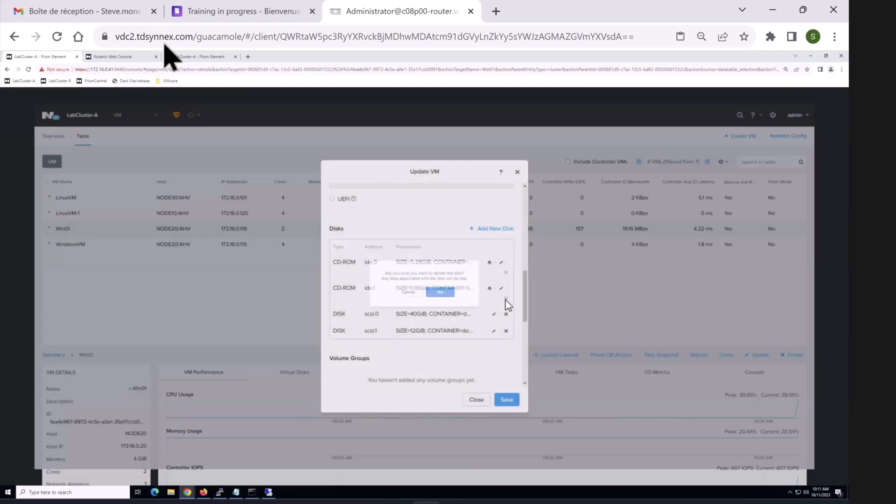
pyautogui.click(446, 295)
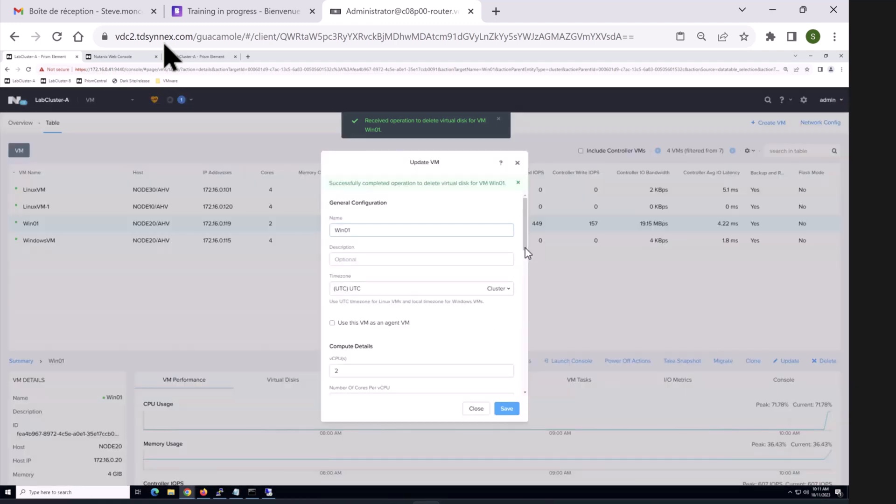
# Step: Eject the ide.1 CD-ROM image and save Win01's changes
pyautogui.scroll(-5, 526, 299)
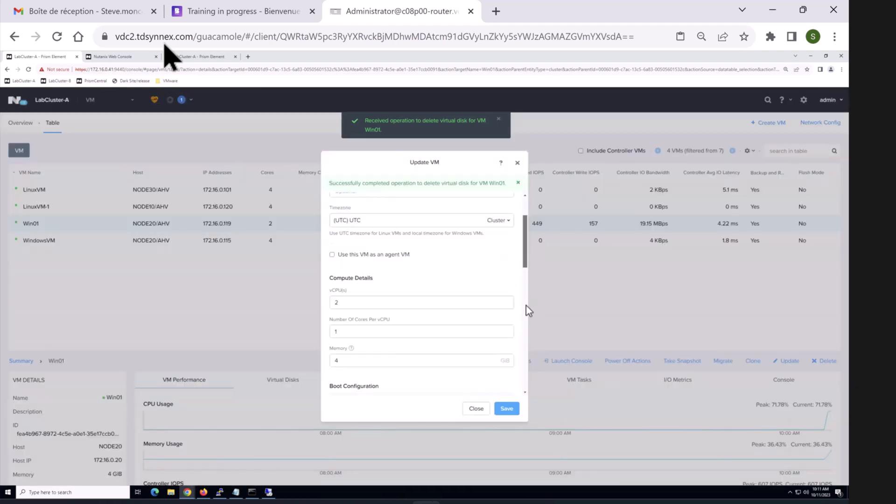
pyautogui.scroll(-3, 528, 321)
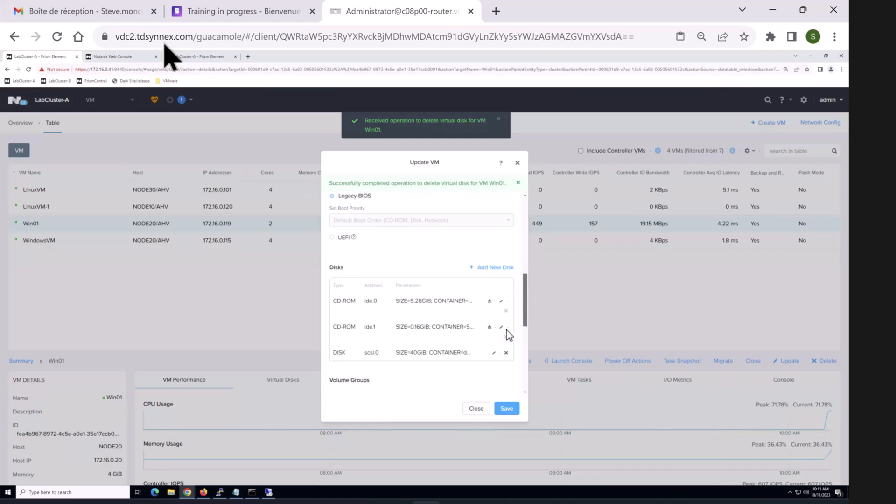
pyautogui.click(491, 327)
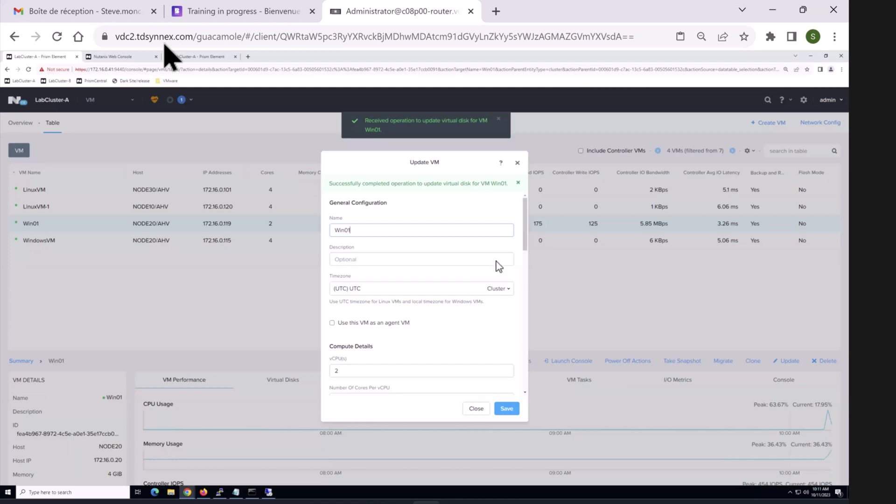
pyautogui.moveTo(524, 218); pyautogui.dragTo(524, 301)
pyautogui.scroll(-5, 529, 299)
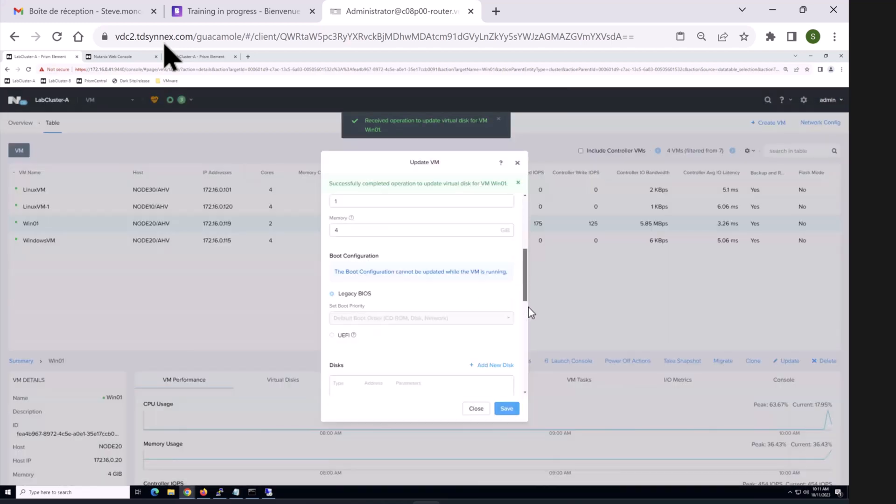
pyautogui.click(507, 409)
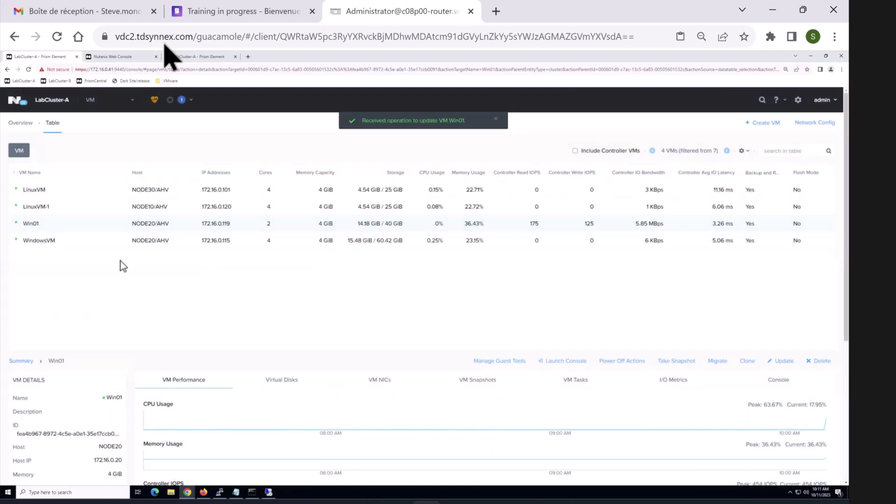
# Step: Enable and mount Nutanix Guest Tools on Win01
pyautogui.rightClick(39, 227)
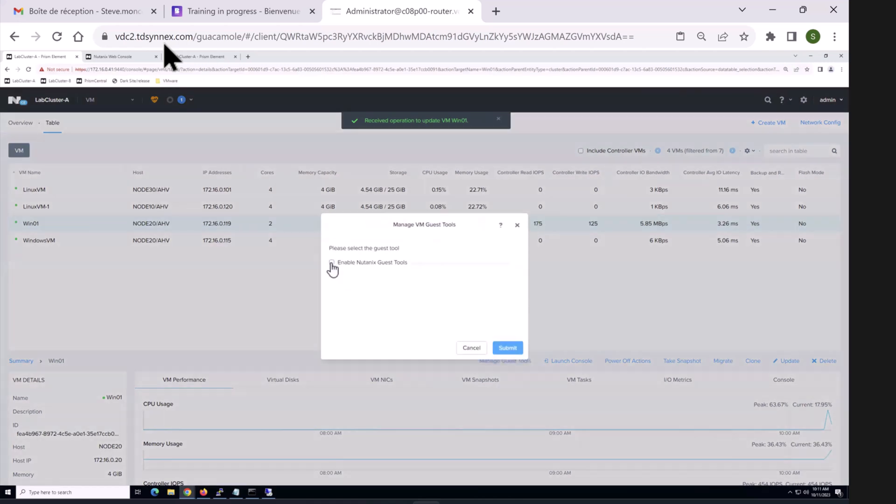
pyautogui.click(332, 262)
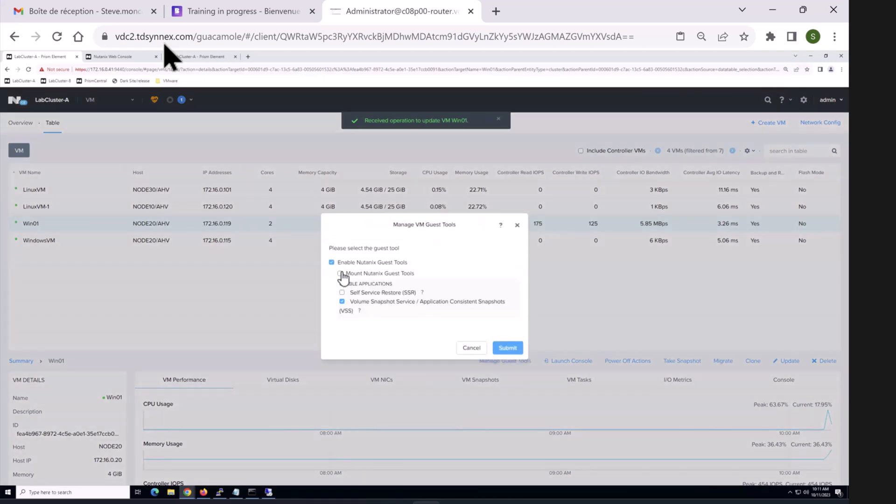
pyautogui.click(340, 274)
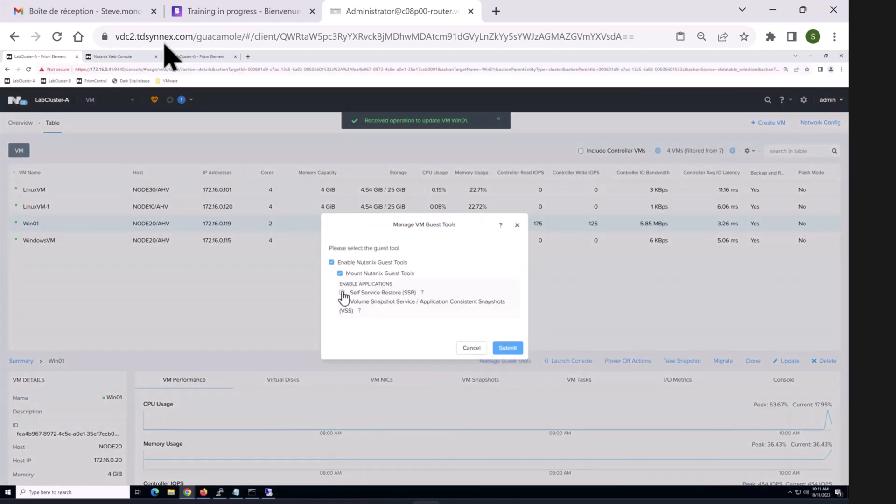
pyautogui.click(502, 348)
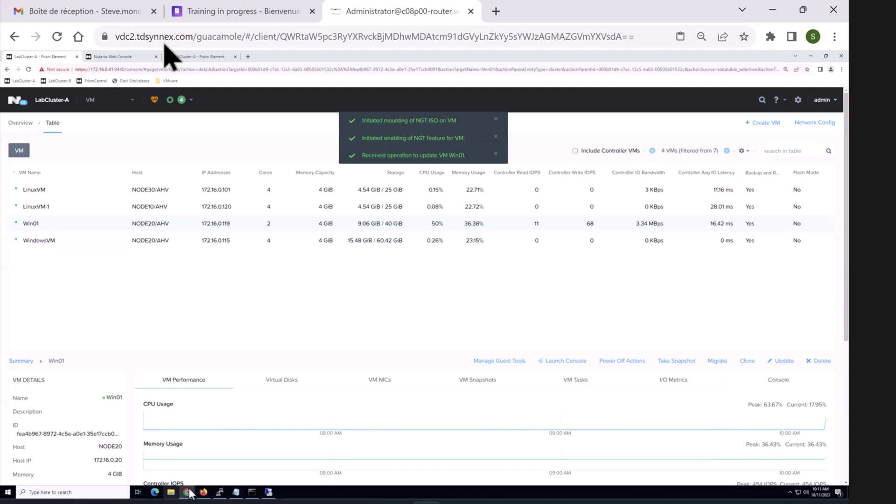
# Step: In the Win01 console, open the NUTANIX_TOOLS drive, accept the license and start installing
pyautogui.moveTo(187, 492)
pyautogui.click(229, 457)
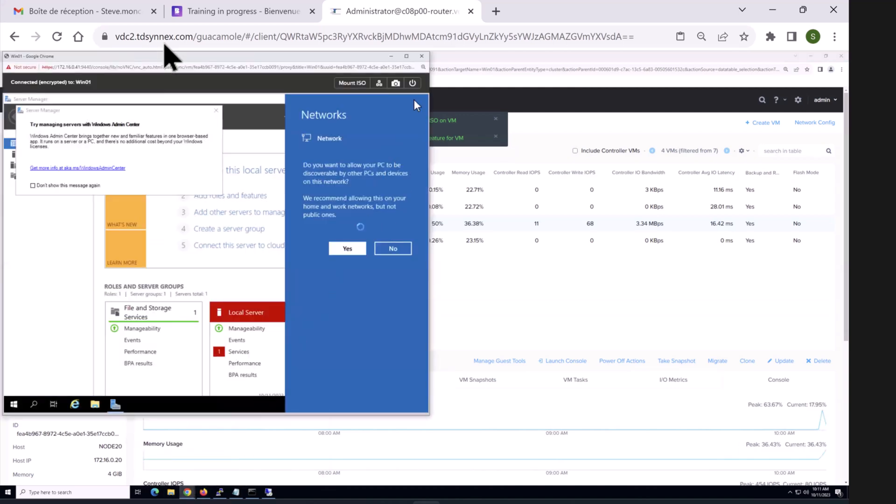
pyautogui.click(348, 248)
pyautogui.click(418, 99)
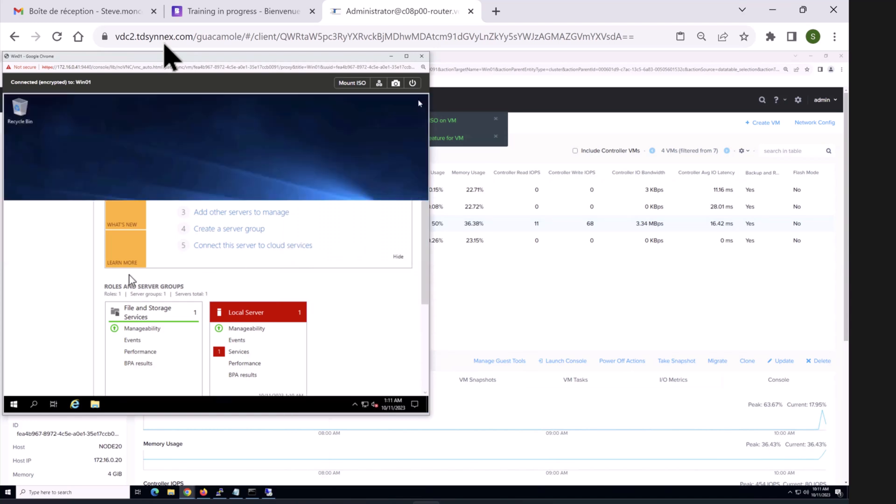
pyautogui.doubleClick(21, 114)
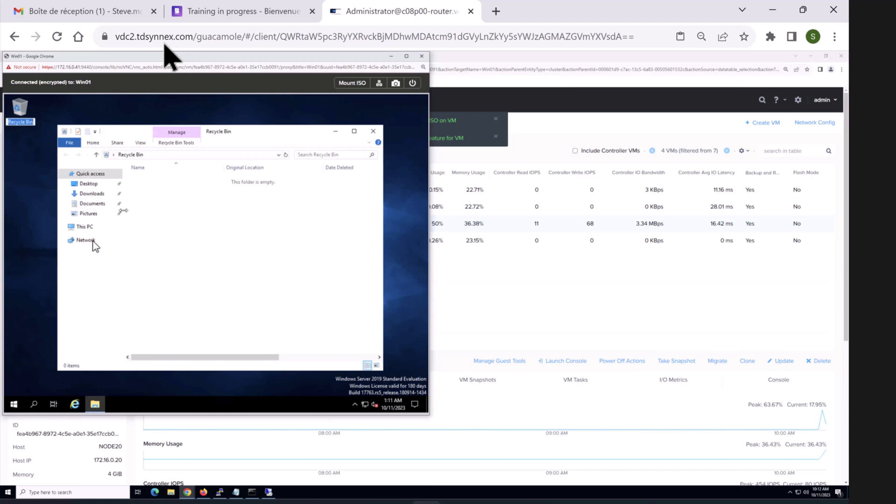
pyautogui.click(85, 228)
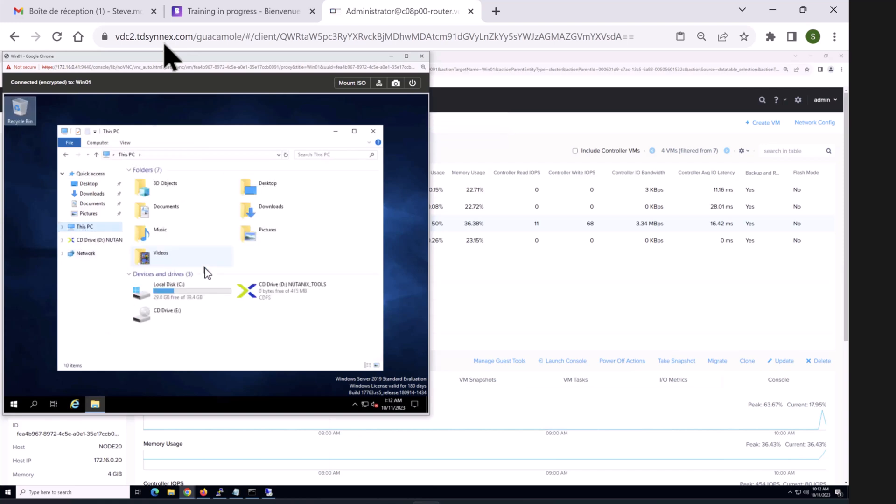
pyautogui.click(293, 295)
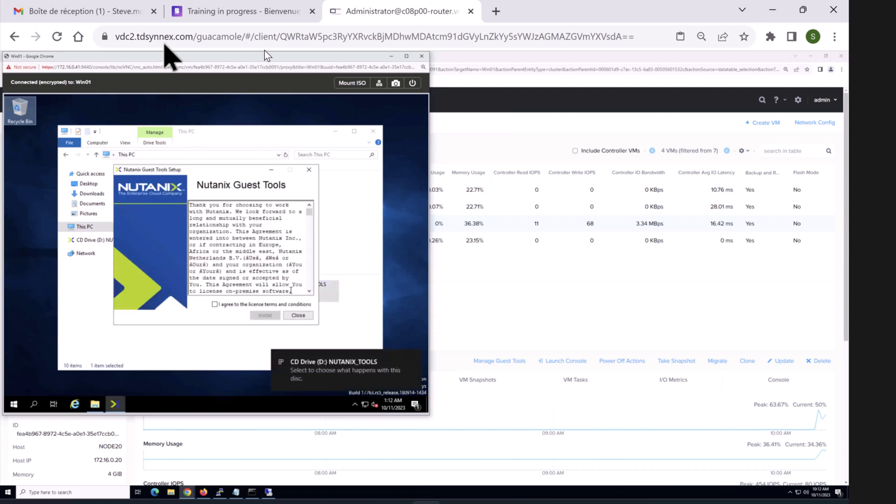
pyautogui.click(214, 304)
pyautogui.click(265, 315)
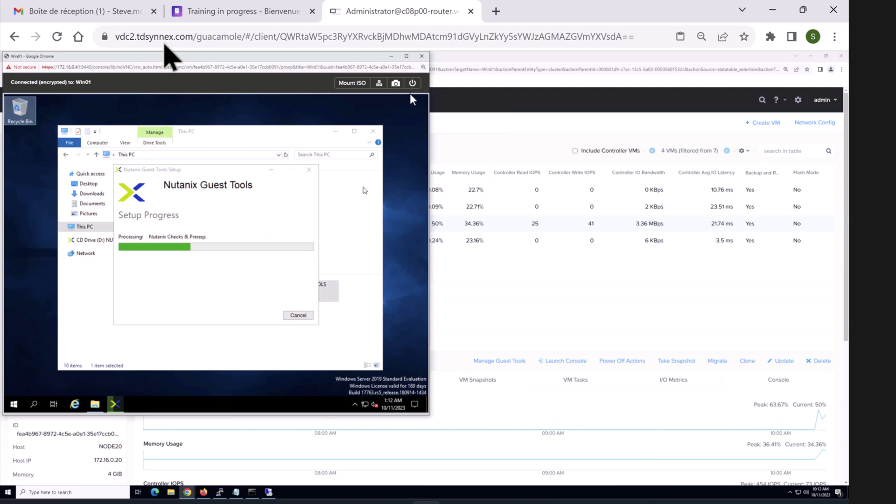
# Step: Minimize the Win01 console and bring Paint to the front
pyautogui.click(392, 56)
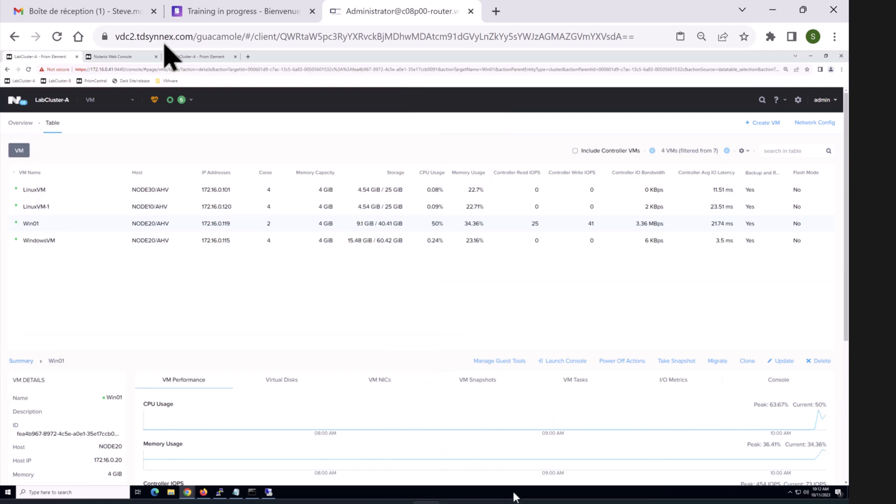
pyautogui.moveTo(572, 502)
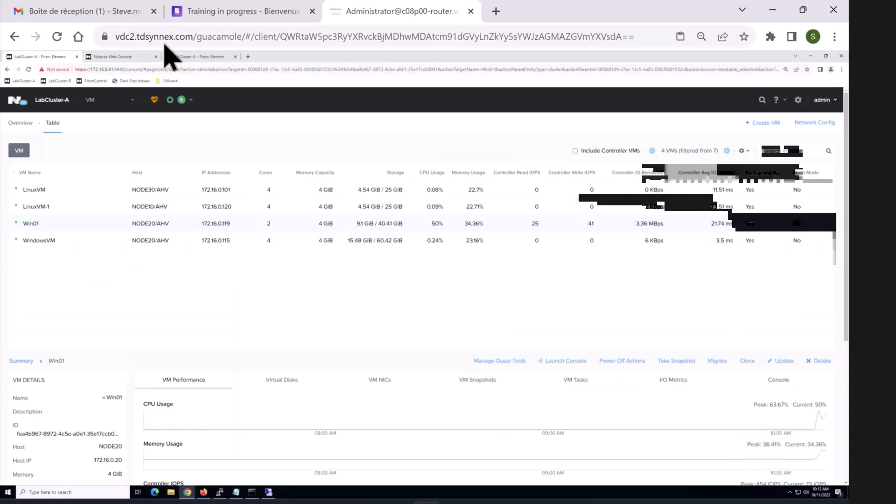
pyautogui.click(572, 502)
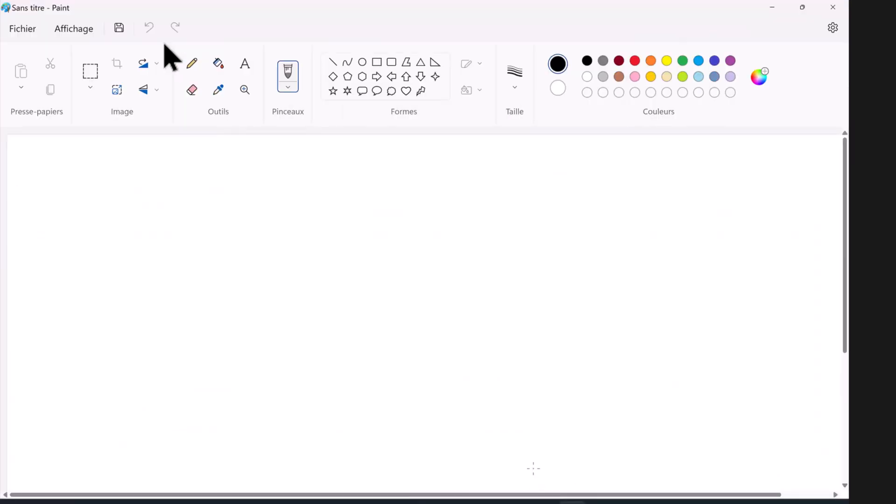
# Step: Sketch a cloud flanked by boxes labelled C1 and C2
pyautogui.moveTo(443, 247)
pyautogui.mouseDown()
pyautogui.moveTo(489, 255)
pyautogui.moveTo(503, 324)
pyautogui.moveTo(438, 370)
pyautogui.moveTo(364, 308)
pyautogui.moveTo(381, 254)
pyautogui.moveTo(449, 239)
pyautogui.mouseUp()
pyautogui.moveTo(103, 272); pyautogui.dragTo(94, 358)
pyautogui.moveTo(235, 279); pyautogui.dragTo(233, 346)
pyautogui.moveTo(98, 351); pyautogui.dragTo(239, 339)
pyautogui.moveTo(95, 279); pyautogui.dragTo(260, 276)
pyautogui.moveTo(161, 243)
pyautogui.mouseDown()
pyautogui.moveTo(153, 244)
pyautogui.moveTo(188, 242)
pyautogui.mouseUp()
pyautogui.moveTo(190, 240)
pyautogui.mouseDown()
pyautogui.moveTo(180, 256)
pyautogui.moveTo(202, 255)
pyautogui.mouseUp()
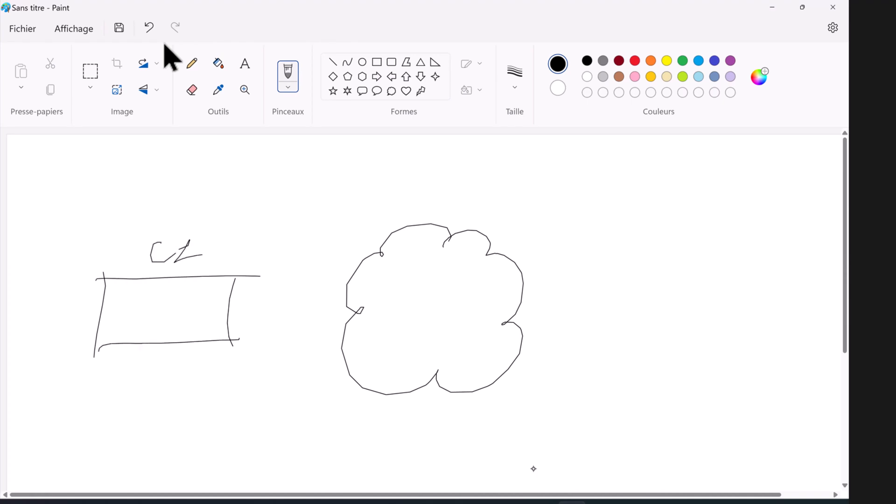
pyautogui.moveTo(620, 285)
pyautogui.mouseDown()
pyautogui.moveTo(618, 356)
pyautogui.moveTo(786, 280)
pyautogui.moveTo(723, 358)
pyautogui.moveTo(607, 355)
pyautogui.mouseUp()
pyautogui.moveTo(697, 246)
pyautogui.mouseDown()
pyautogui.moveTo(707, 261)
pyautogui.moveTo(745, 257)
pyautogui.mouseUp()
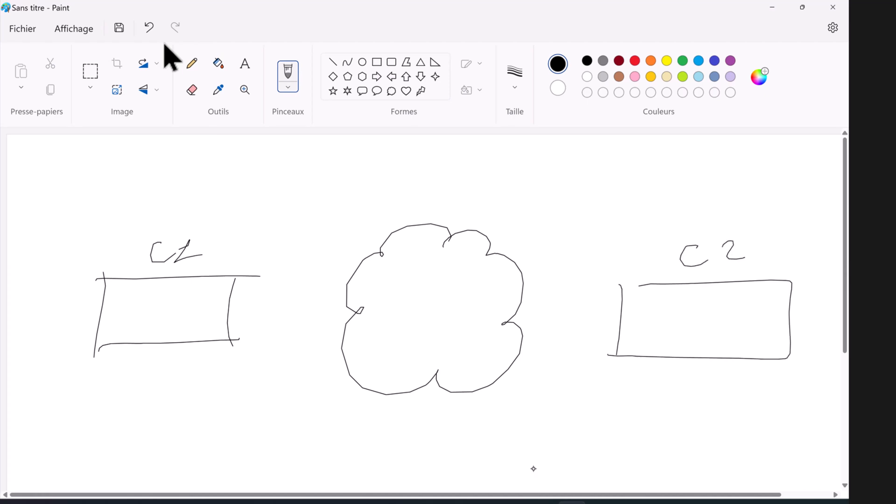
# Step: Write address 200.4.5.2 above C1 and 198.50 above C2
pyautogui.moveTo(123, 198)
pyautogui.mouseDown()
pyautogui.moveTo(115, 213)
pyautogui.moveTo(208, 206)
pyautogui.mouseUp()
pyautogui.moveTo(212, 193); pyautogui.dragTo(255, 202)
pyautogui.click(228, 199)
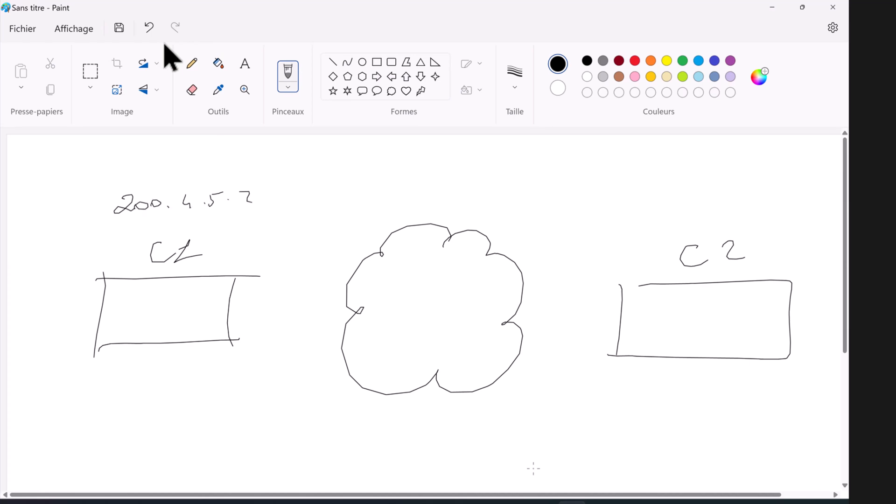
pyautogui.moveTo(544, 503)
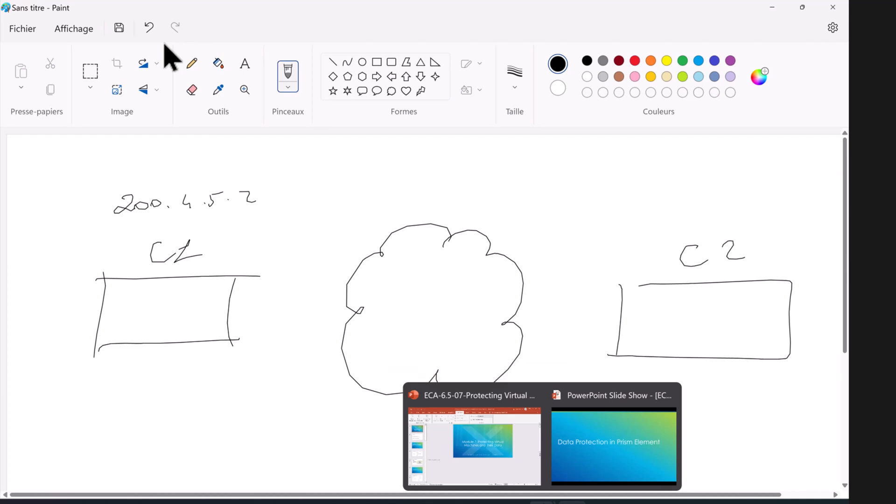
pyautogui.moveTo(650, 225)
pyautogui.mouseDown()
pyautogui.moveTo(714, 214)
pyautogui.moveTo(720, 205)
pyautogui.moveTo(746, 220)
pyautogui.moveTo(755, 209)
pyautogui.mouseUp()
pyautogui.click(732, 216)
pyautogui.moveTo(753, 210); pyautogui.dragTo(841, 217)
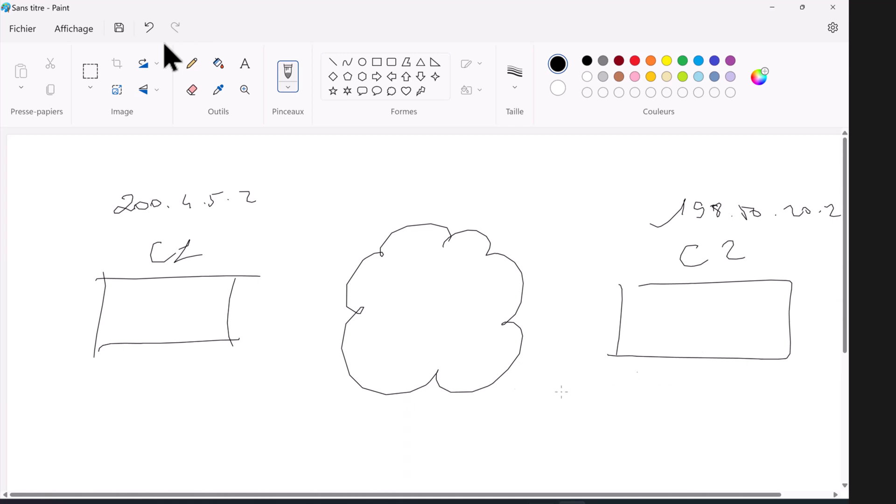
# Step: Draw a line and divider inside each box and a dash after 200.4.5.2
pyautogui.moveTo(106, 319); pyautogui.dragTo(230, 315)
pyautogui.moveTo(183, 285); pyautogui.dragTo(177, 346)
pyautogui.moveTo(641, 320); pyautogui.dragTo(763, 319)
pyautogui.moveTo(713, 290); pyautogui.dragTo(717, 359)
pyautogui.moveTo(257, 200); pyautogui.dragTo(264, 202)
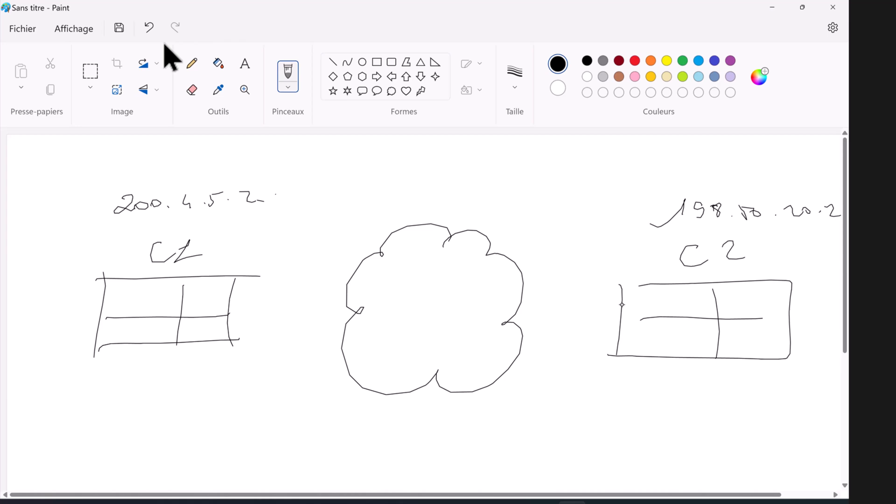
# Step: Draw small boxes A and B above 200.4.5.2 with a long straight line beneath
pyautogui.moveTo(64, 143); pyautogui.dragTo(60, 173)
pyautogui.moveTo(65, 148)
pyautogui.mouseDown()
pyautogui.moveTo(85, 140)
pyautogui.moveTo(60, 173)
pyautogui.moveTo(86, 158)
pyautogui.moveTo(108, 179)
pyautogui.mouseUp()
pyautogui.moveTo(114, 142)
pyautogui.mouseDown()
pyautogui.moveTo(131, 162)
pyautogui.moveTo(111, 178)
pyautogui.moveTo(114, 167)
pyautogui.mouseUp()
pyautogui.click(333, 62)
pyautogui.moveTo(24, 187); pyautogui.dragTo(313, 180)
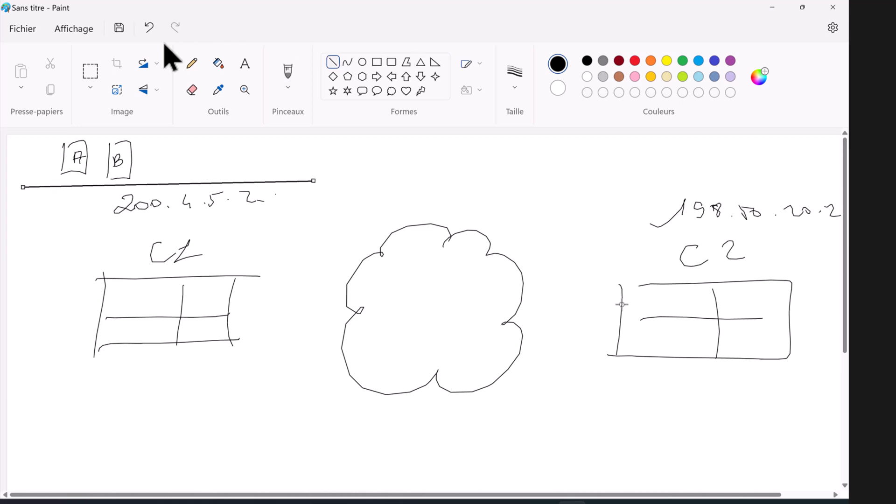
# Step: Connect boxes A and B to the line and sketch cylinder SC1 holding A and B
pyautogui.moveTo(122, 175); pyautogui.dragTo(123, 186)
pyautogui.moveTo(76, 166); pyautogui.dragTo(78, 186)
pyautogui.click(288, 71)
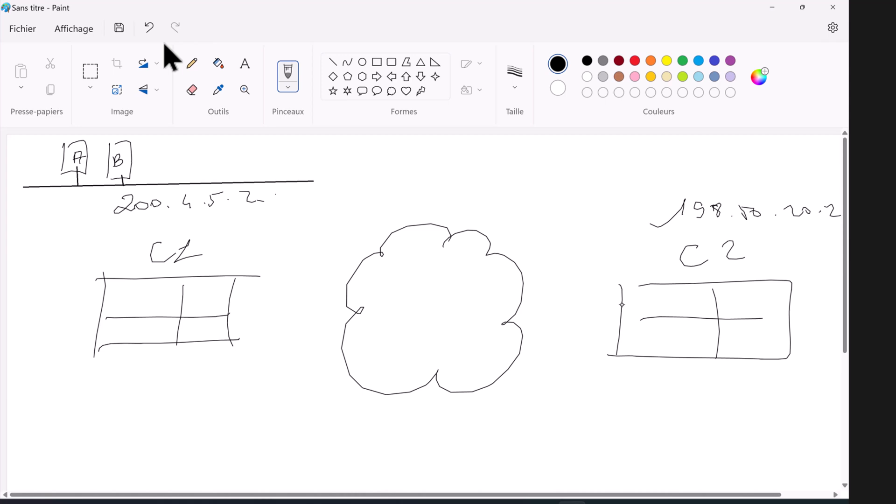
pyautogui.moveTo(93, 387)
pyautogui.mouseDown()
pyautogui.moveTo(111, 391)
pyautogui.moveTo(95, 386)
pyautogui.moveTo(96, 450)
pyautogui.moveTo(140, 474)
pyautogui.moveTo(150, 375)
pyautogui.moveTo(114, 366)
pyautogui.moveTo(103, 381)
pyautogui.moveTo(130, 376)
pyautogui.mouseUp()
pyautogui.moveTo(133, 372)
pyautogui.mouseDown()
pyautogui.moveTo(139, 360)
pyautogui.moveTo(139, 376)
pyautogui.mouseUp()
pyautogui.moveTo(130, 375); pyautogui.dragTo(150, 375)
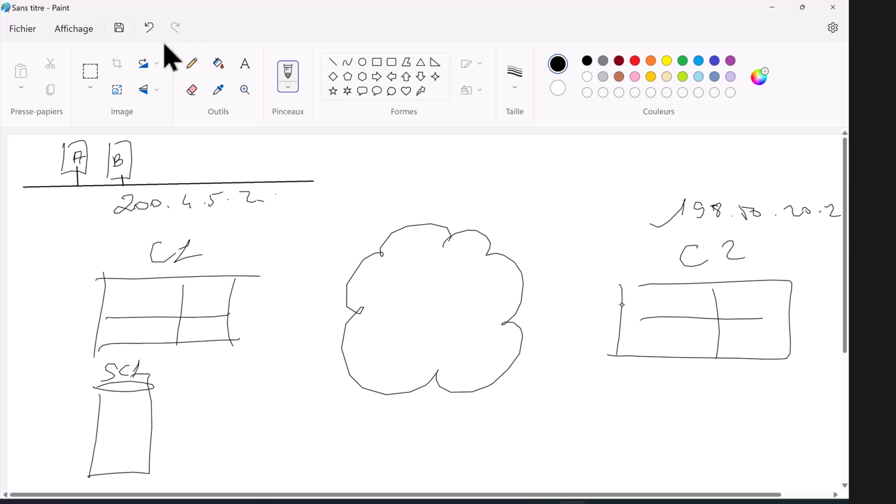
pyautogui.moveTo(116, 400)
pyautogui.mouseDown()
pyautogui.moveTo(127, 401)
pyautogui.moveTo(132, 420)
pyautogui.moveTo(123, 405)
pyautogui.moveTo(116, 417)
pyautogui.mouseUp()
pyautogui.moveTo(121, 411); pyautogui.dragTo(135, 439)
pyautogui.moveTo(114, 448)
pyautogui.mouseDown()
pyautogui.moveTo(120, 464)
pyautogui.moveTo(140, 447)
pyautogui.moveTo(126, 460)
pyautogui.mouseUp()
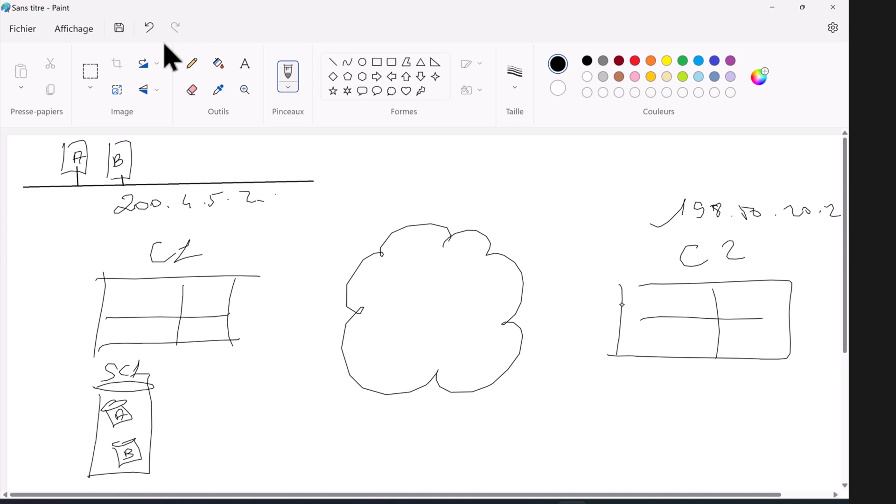
# Step: Sketch a cylinder labelled SC3 below C2
pyautogui.moveTo(621, 396)
pyautogui.mouseDown()
pyautogui.moveTo(693, 394)
pyautogui.moveTo(617, 389)
pyautogui.moveTo(625, 482)
pyautogui.moveTo(691, 484)
pyautogui.mouseUp()
pyautogui.moveTo(680, 388); pyautogui.dragTo(691, 483)
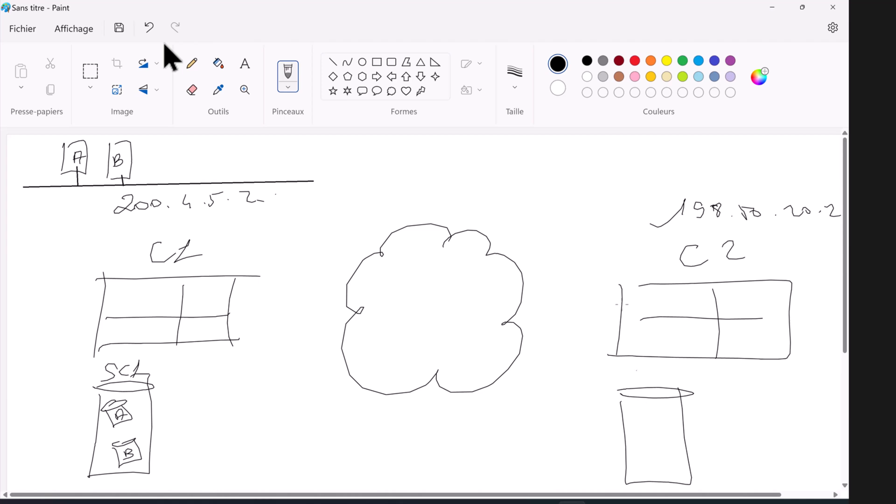
pyautogui.moveTo(648, 370)
pyautogui.mouseDown()
pyautogui.moveTo(633, 384)
pyautogui.moveTo(672, 373)
pyautogui.moveTo(665, 384)
pyautogui.mouseUp()
# Step: Draw a straight line above C2's address and label the lines Nat 1 and Net3
pyautogui.click(333, 62)
pyautogui.moveTo(606, 177); pyautogui.dragTo(835, 179)
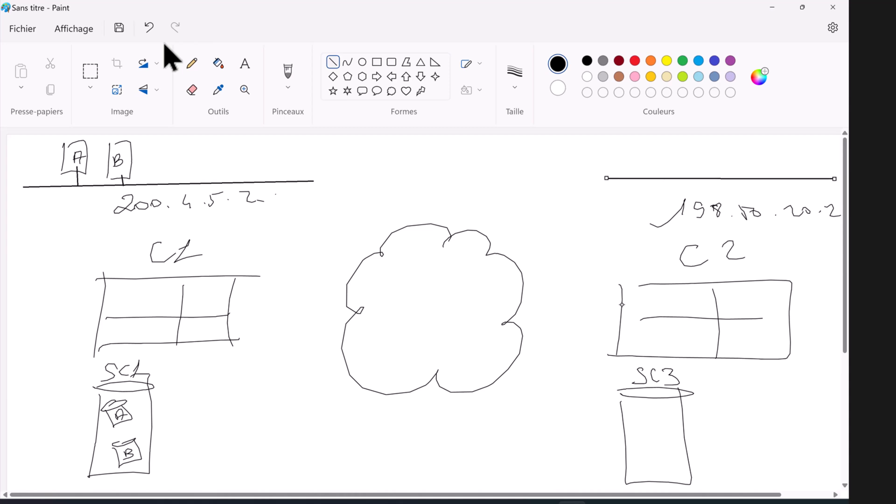
pyautogui.click(288, 76)
pyautogui.moveTo(278, 179)
pyautogui.mouseDown()
pyautogui.moveTo(278, 164)
pyautogui.moveTo(288, 166)
pyautogui.mouseUp()
pyautogui.moveTo(298, 168); pyautogui.dragTo(299, 177)
pyautogui.moveTo(302, 159)
pyautogui.mouseDown()
pyautogui.moveTo(303, 177)
pyautogui.moveTo(329, 175)
pyautogui.mouseUp()
pyautogui.moveTo(789, 175)
pyautogui.mouseDown()
pyautogui.moveTo(802, 164)
pyautogui.moveTo(817, 175)
pyautogui.mouseUp()
pyautogui.moveTo(816, 163)
pyautogui.mouseDown()
pyautogui.moveTo(827, 158)
pyautogui.moveTo(835, 167)
pyautogui.moveTo(827, 176)
pyautogui.mouseUp()
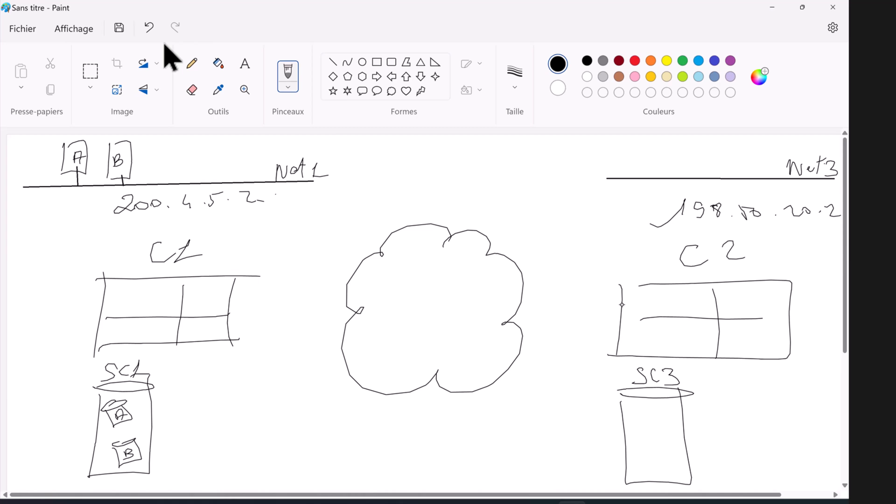
# Step: In Chrome, select LabCluster-A's name, close Cluster Details, and open LabCluster-B's login at 172.16.0.51
pyautogui.press('super')
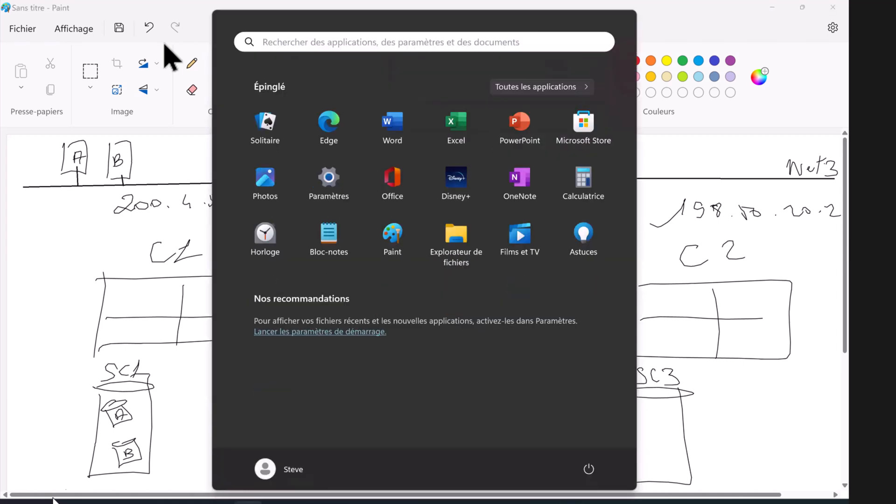
pyautogui.press('super+1')
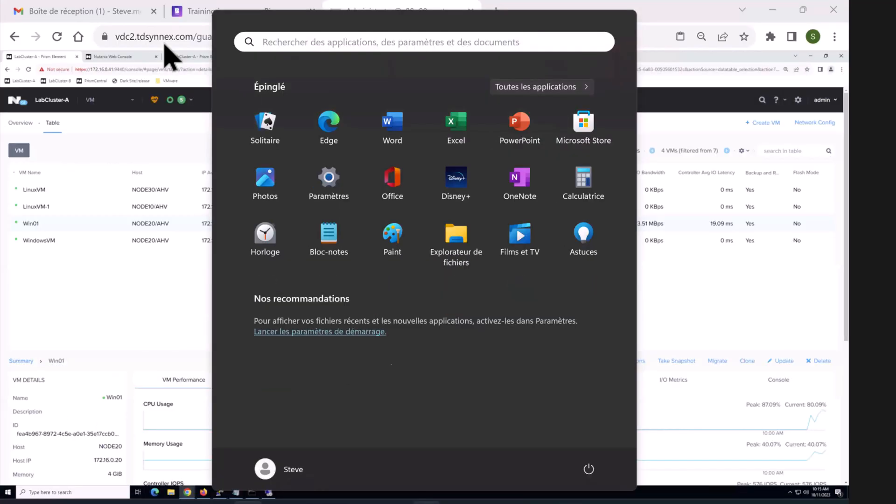
pyautogui.press('super+1')
pyautogui.press('super+1')
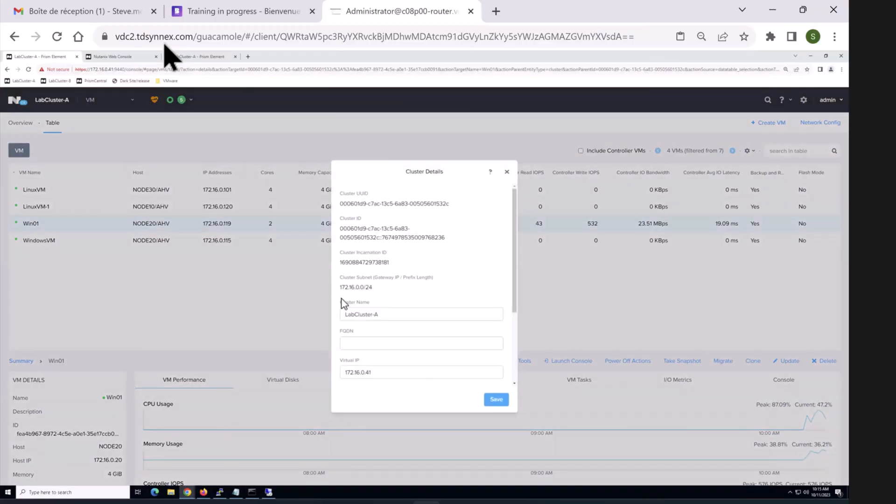
pyautogui.moveTo(397, 314); pyautogui.dragTo(303, 316)
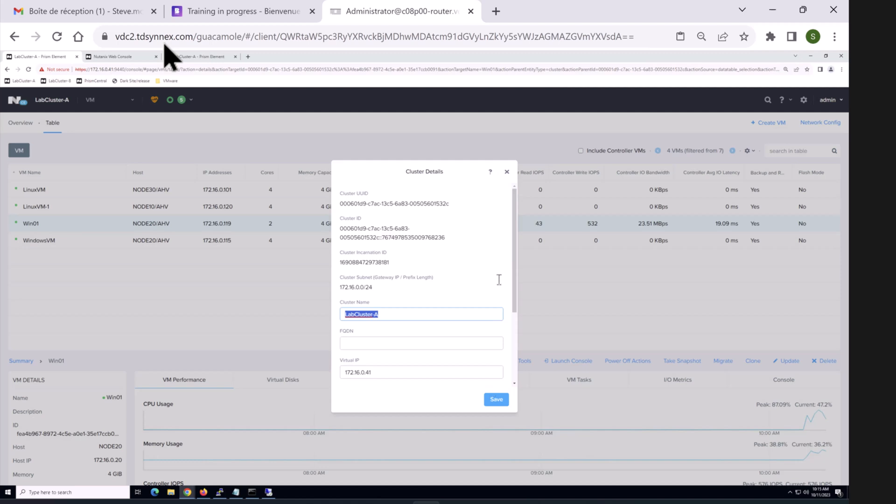
pyautogui.click(113, 91)
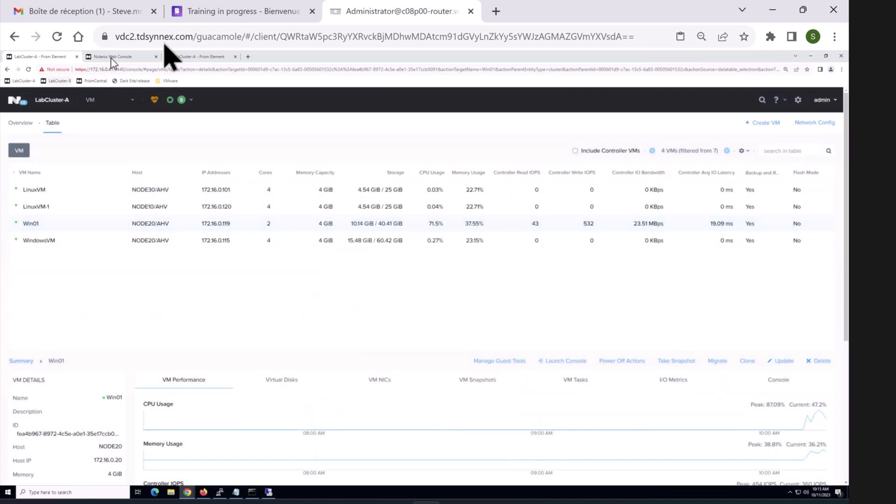
pyautogui.click(56, 81)
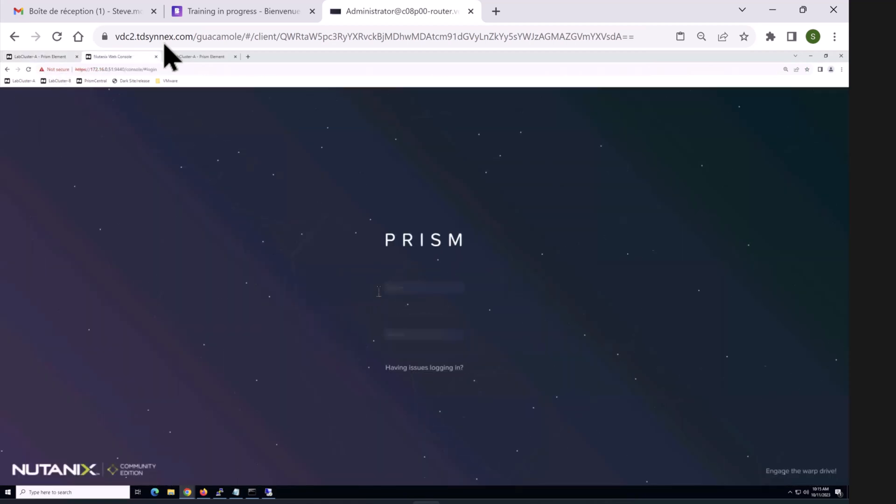
# Step: Attempt to sign in to LabCluster-B as admin with a typed password
pyautogui.write('admin')
pyautogui.press('Tab')
pyautogui.write('************')
pyautogui.press('Return')
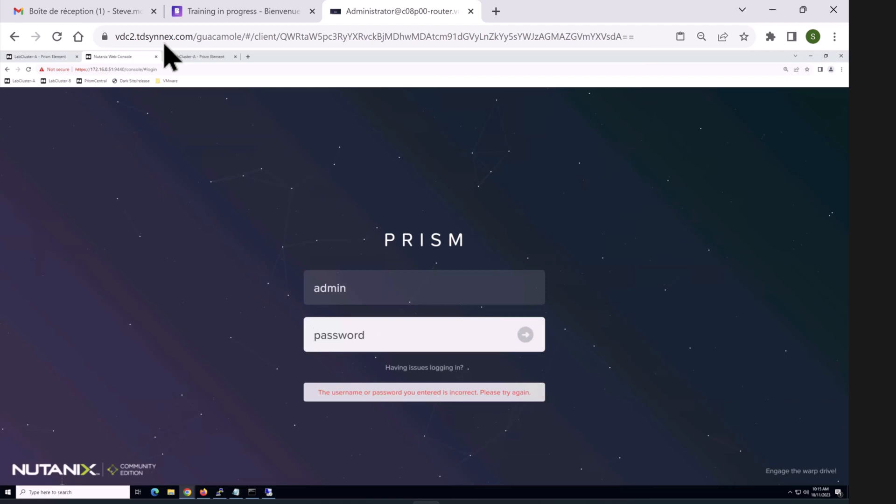
# Step: Copy the admin password from Notepad, sign in again, and reach the empty Virtual IP field
pyautogui.click(235, 492)
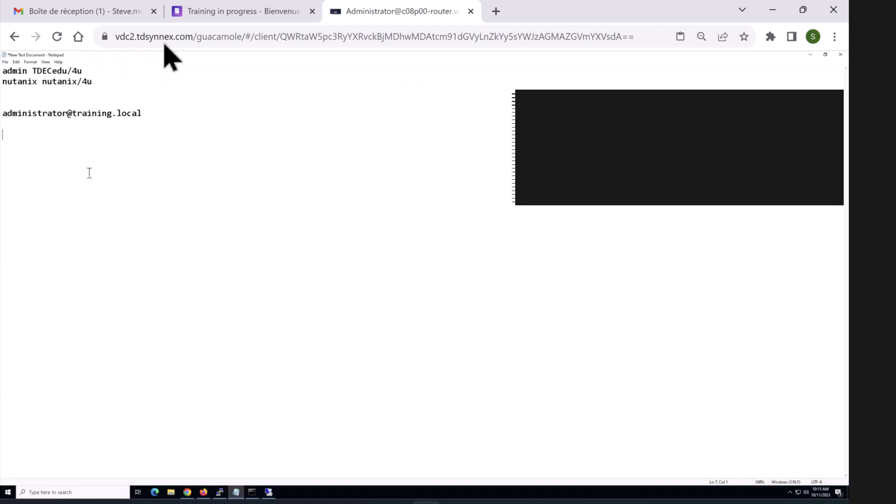
pyautogui.tripleClick(72, 69)
pyautogui.click(82, 70)
pyautogui.moveTo(47, 71)
pyautogui.mouseDown()
pyautogui.moveTo(37, 71)
pyautogui.moveTo(66, 71)
pyautogui.moveTo(32, 71)
pyautogui.mouseUp()
pyautogui.rightClick(43, 72)
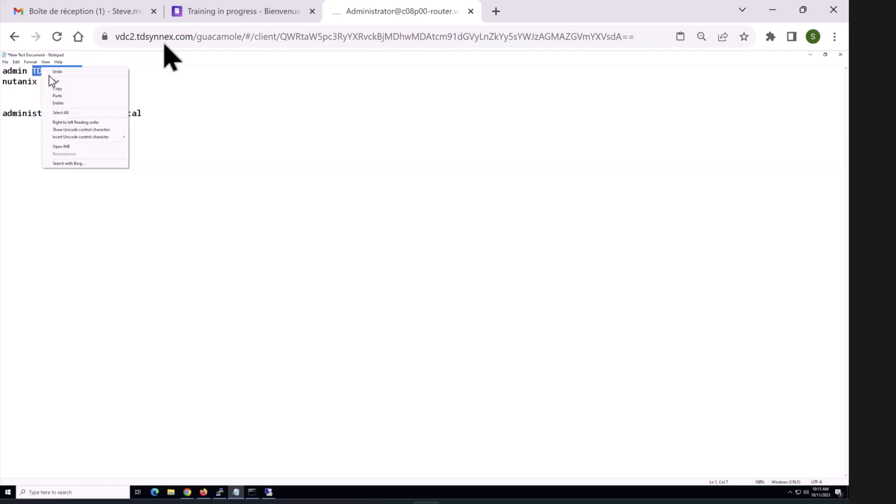
pyautogui.click(57, 88)
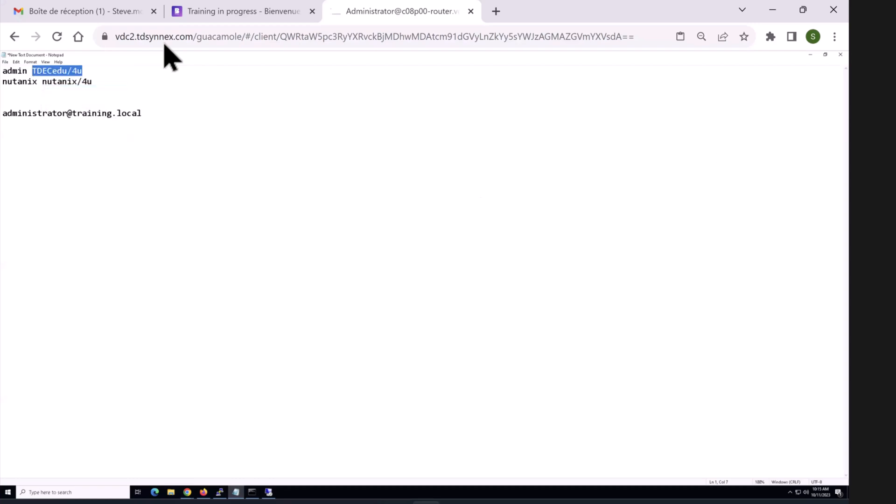
pyautogui.click(810, 55)
pyautogui.hotkey('ctrl', 'v')
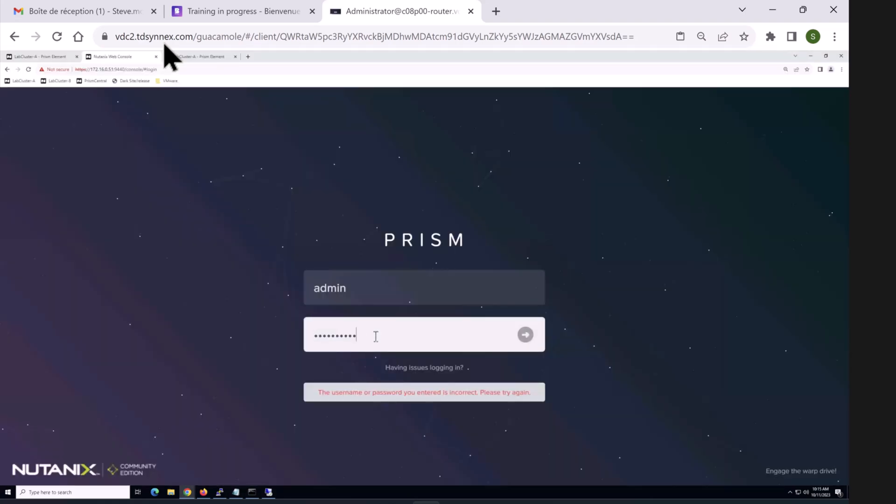
pyautogui.press('Return')
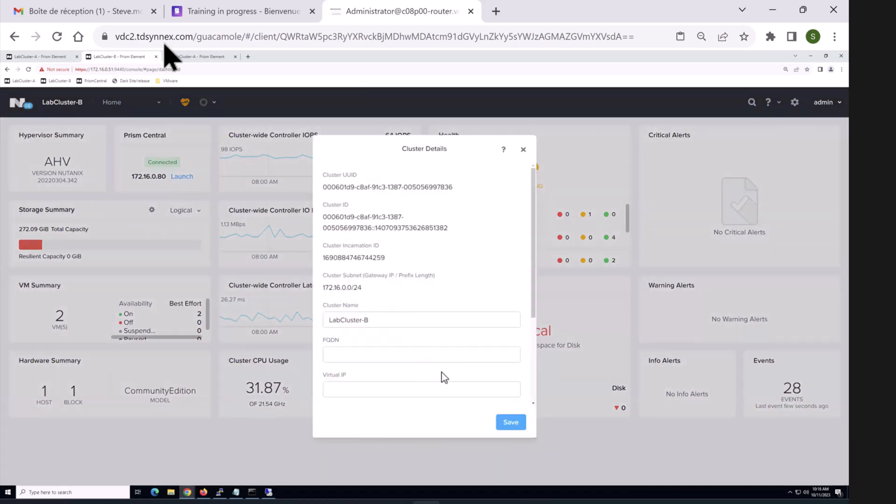
pyautogui.scroll(-2, 444, 365)
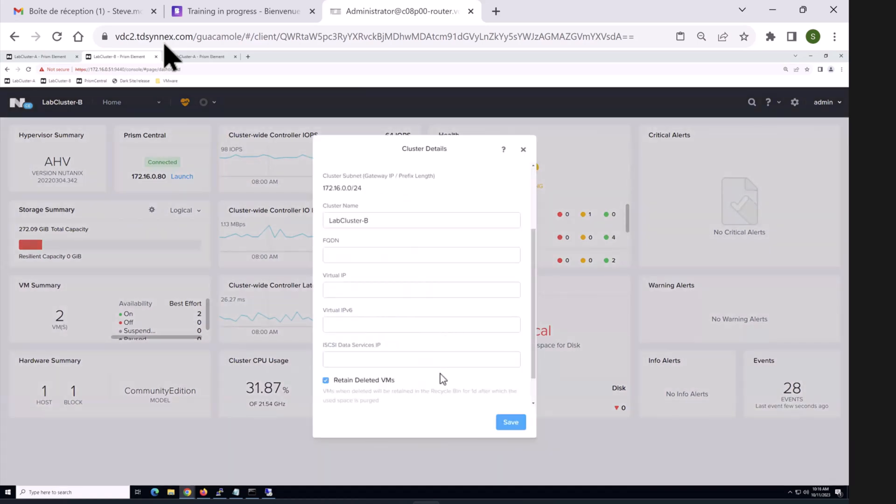
pyautogui.click(463, 286)
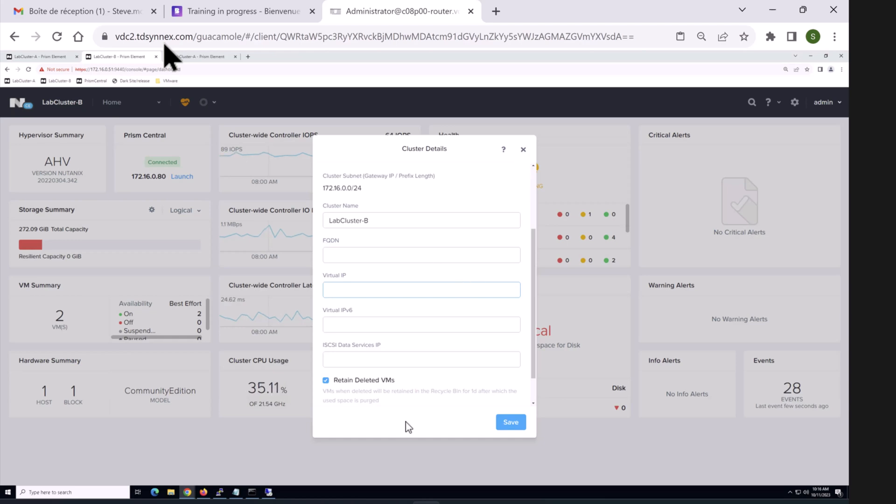
# Step: Restart the disconnected PuTTY session to CVM 172.16.0.21 and log in as nutanix
pyautogui.moveTo(220, 492)
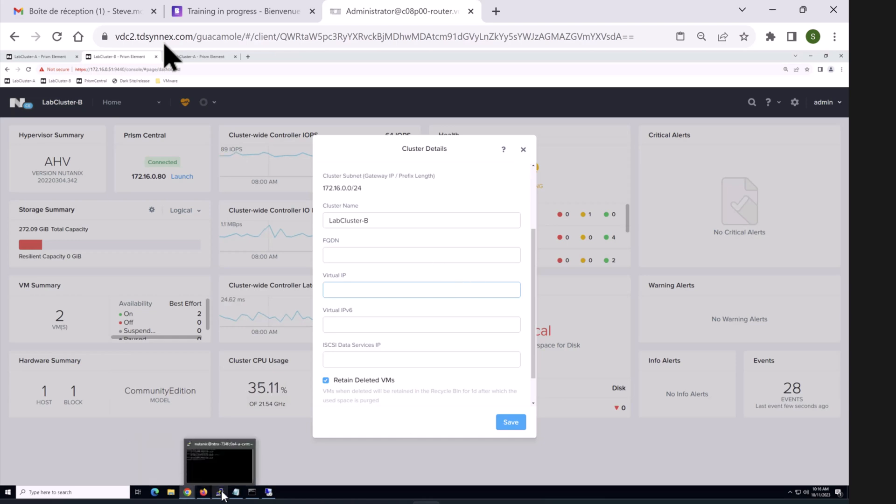
pyautogui.click(221, 467)
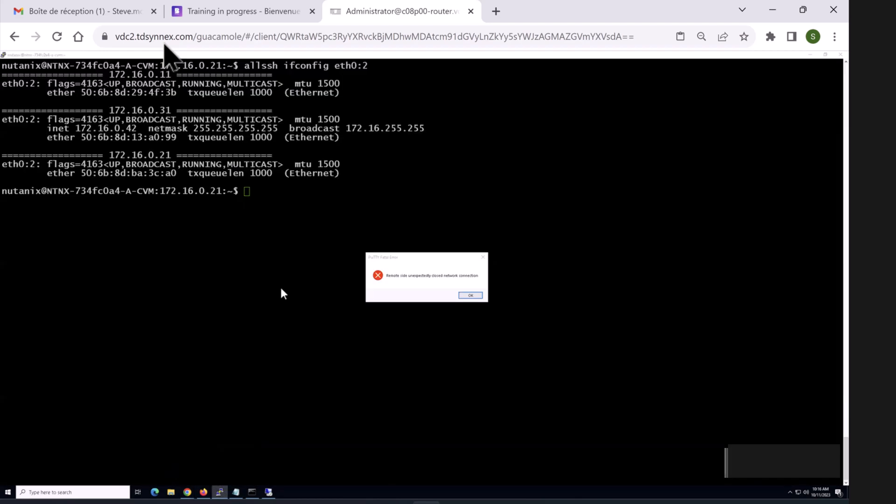
pyautogui.click(469, 296)
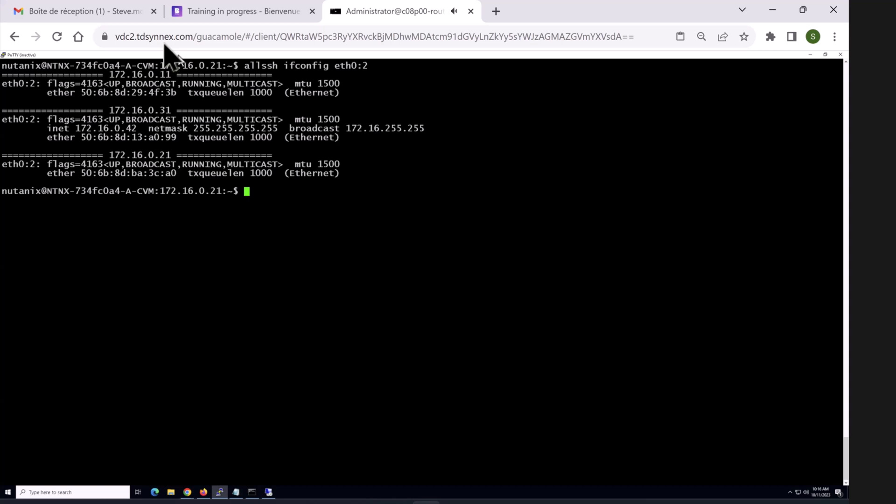
pyautogui.rightClick(178, 55)
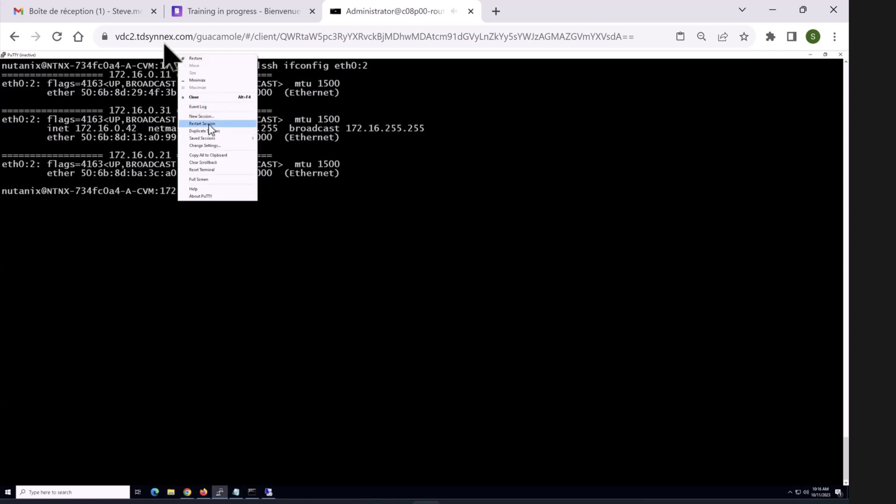
pyautogui.click(229, 124)
pyautogui.write('nutanix')
pyautogui.press('Return')
pyautogui.write('nutan')
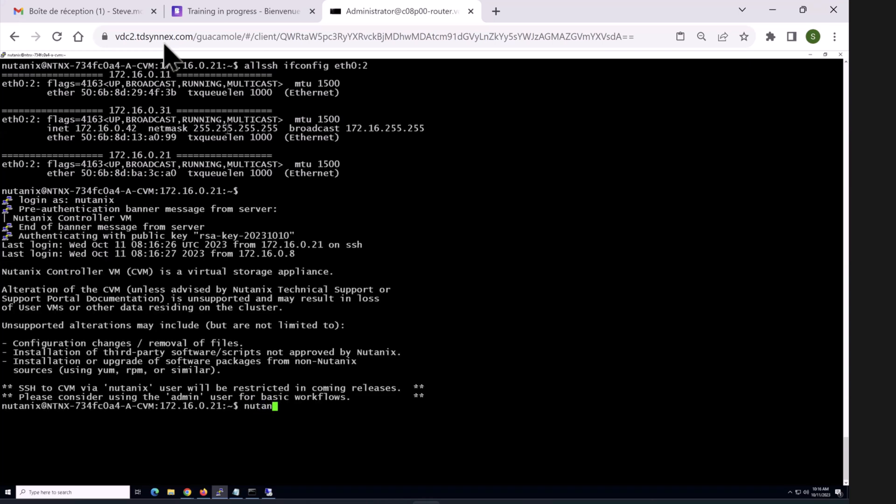
pyautogui.write('ix/4u')
pyautogui.press('Return')
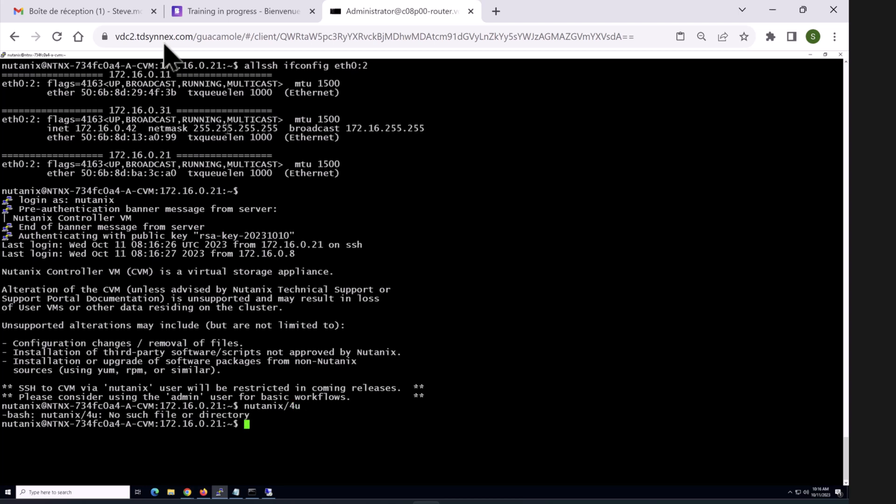
# Step: Ping 172.16.0.70 and stop it once it shows the destination unreachable
pyautogui.write('ping 172.16.0.')
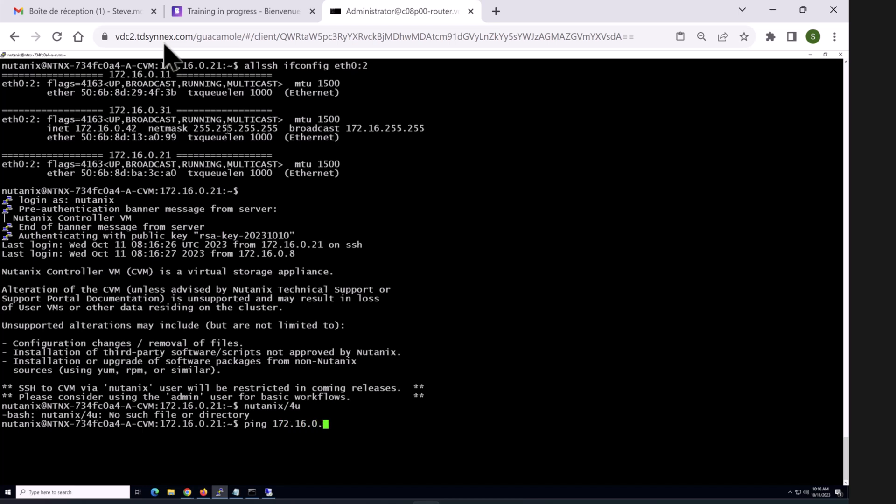
pyautogui.write('70')
pyautogui.press('Return')
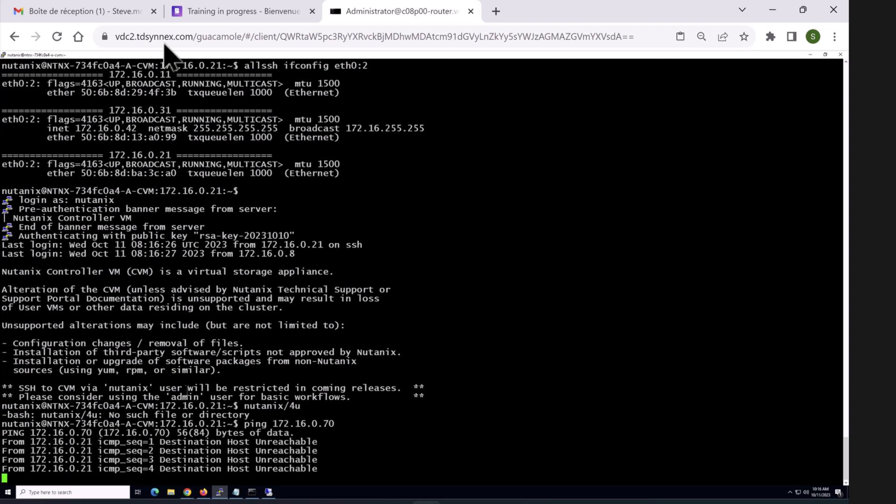
pyautogui.hotkey('ctrl', 'c')
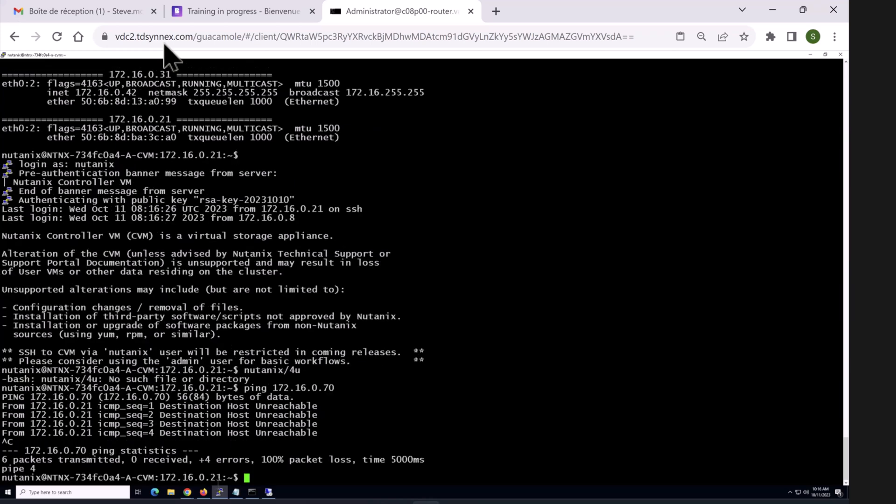
pyautogui.moveTo(189, 490)
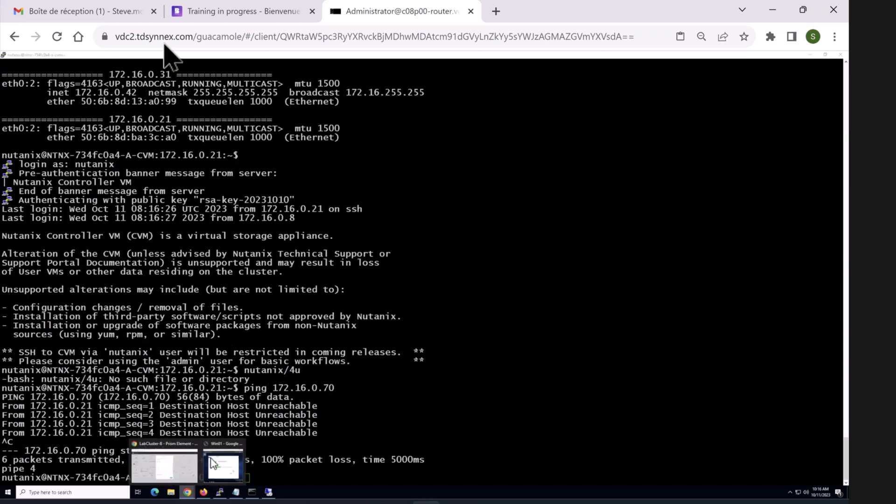
# Step: Save 172.16.0.70 as LabCluster-B's virtual IP in Cluster Details
pyautogui.click(165, 464)
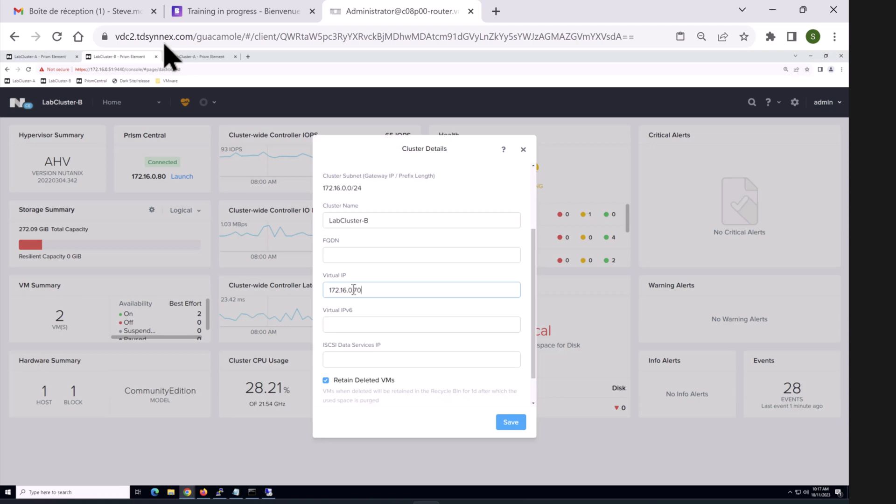
pyautogui.click(511, 422)
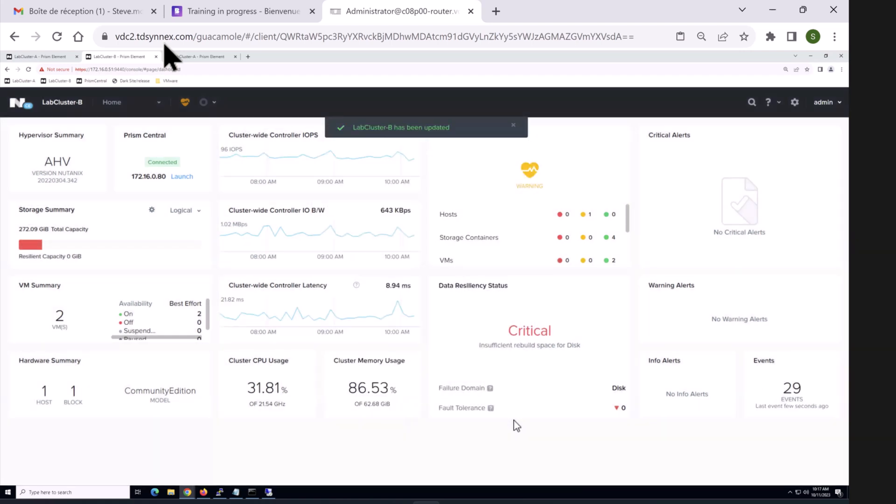
pyautogui.click(219, 492)
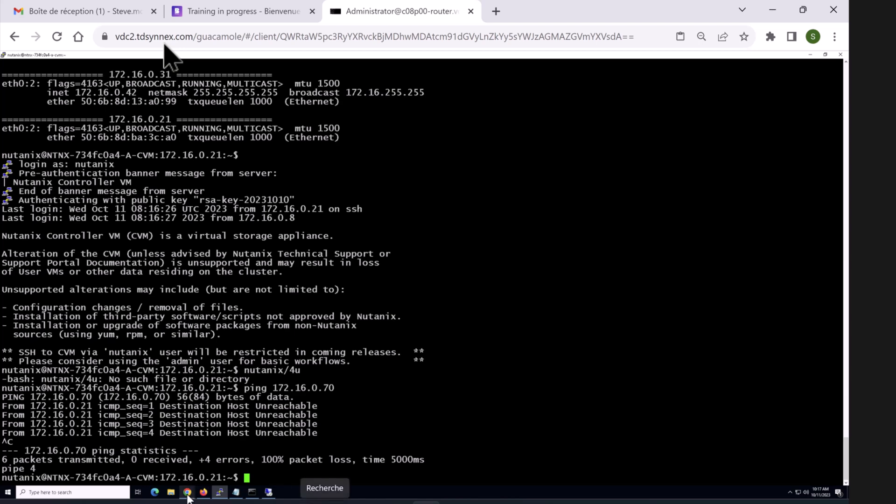
pyautogui.moveTo(187, 492)
pyautogui.click(194, 466)
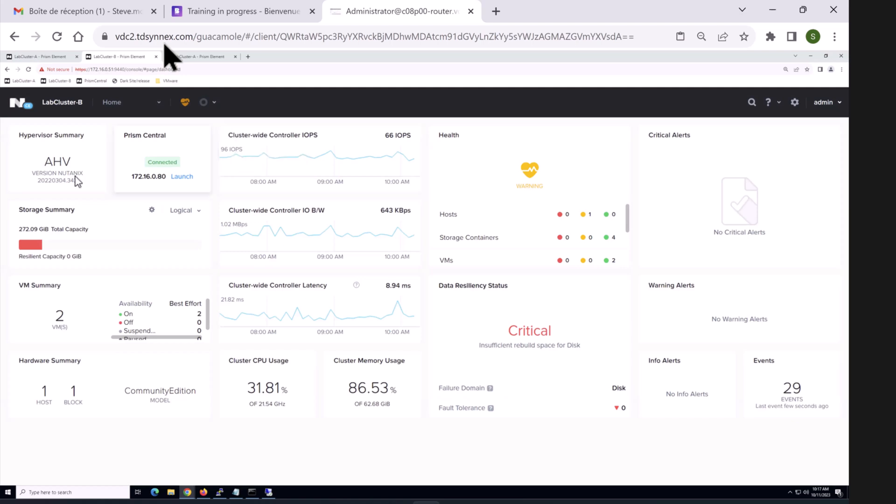
# Step: Copy the LabCluster-A cluster name from its Cluster Details and return to LabCluster-B
pyautogui.click(37, 58)
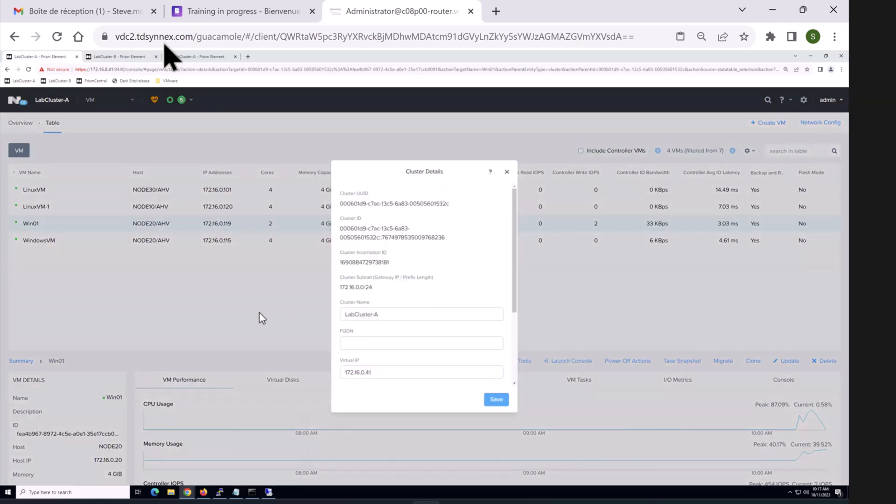
pyautogui.tripleClick(351, 311)
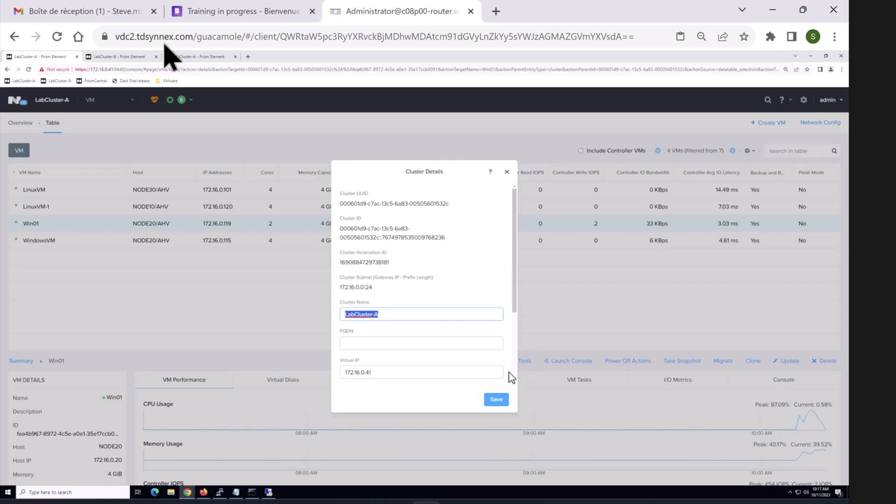
pyautogui.click(508, 171)
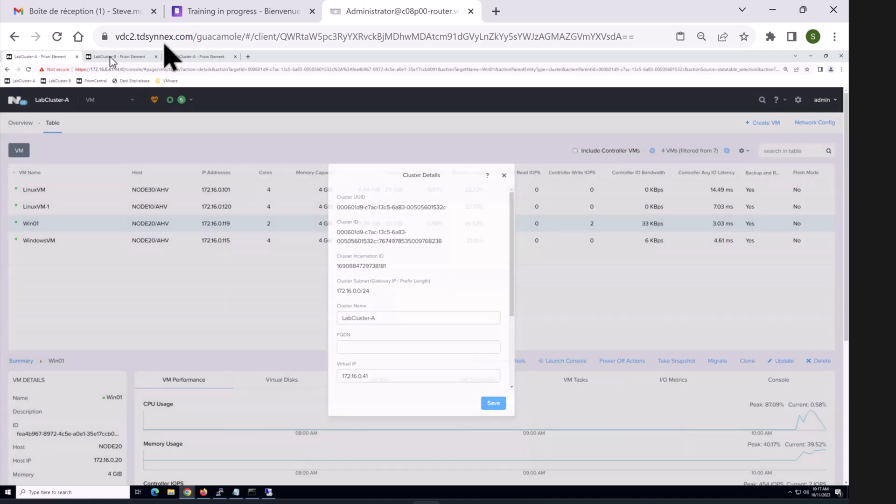
pyautogui.hotkey('ctrl', 'Tab')
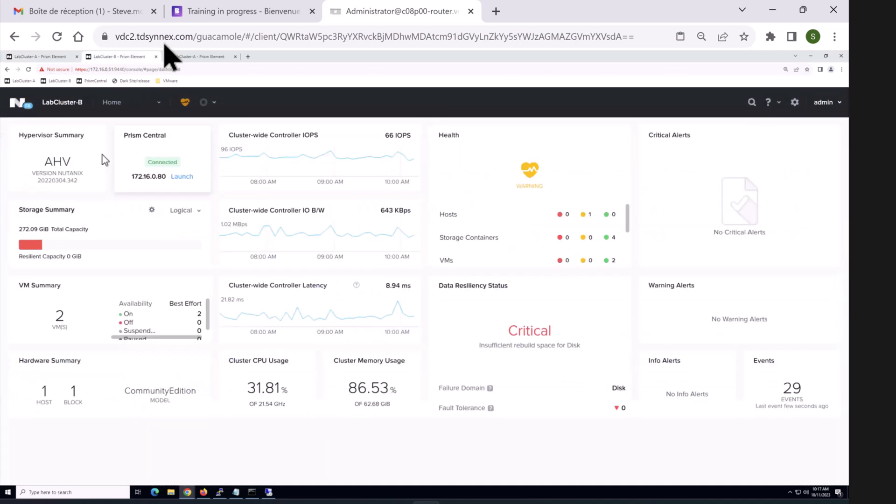
# Step: Go to LabCluster-B's Data Protection page, dismissing the protection domain warning
pyautogui.click(112, 102)
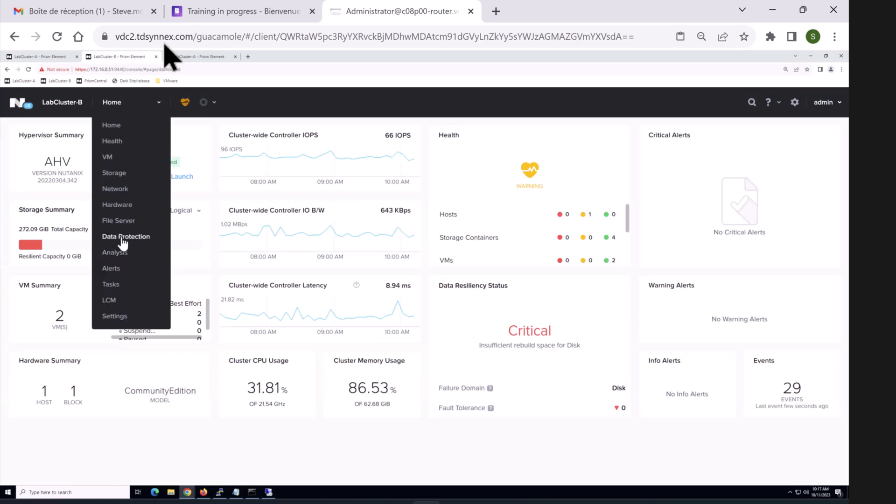
pyautogui.click(122, 234)
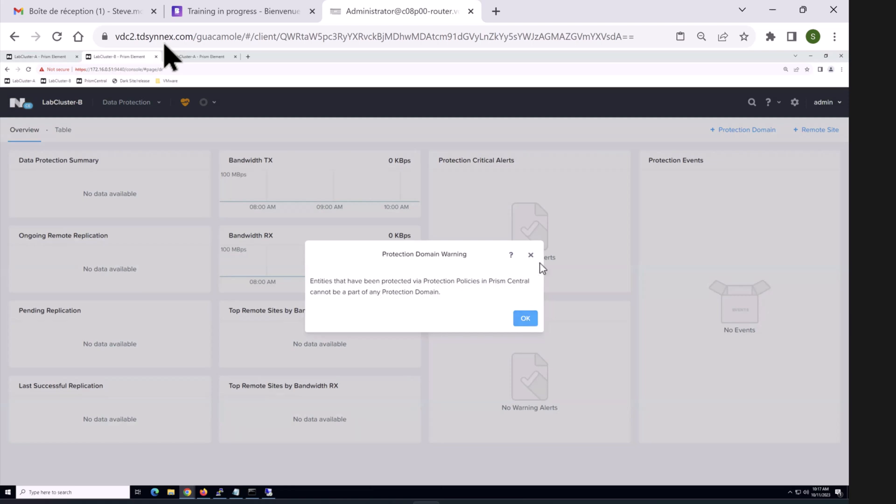
pyautogui.click(530, 324)
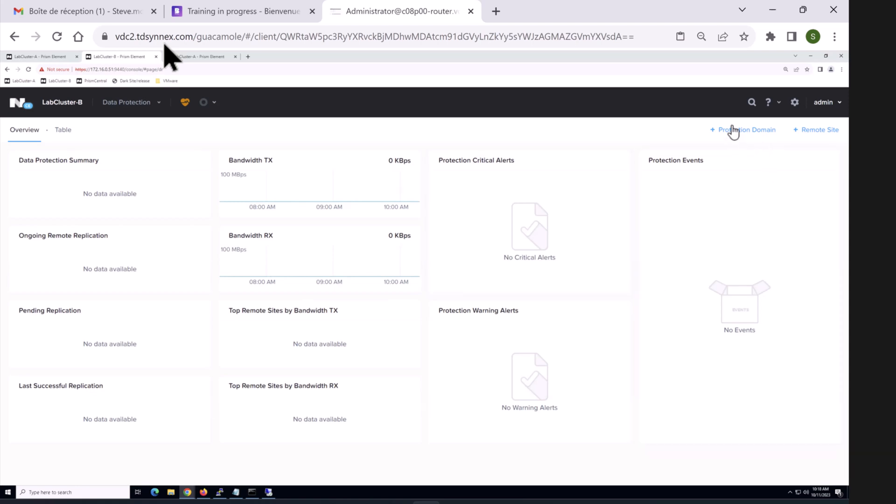
# Step: Start a Cloud remote site, then abandon it without saving
pyautogui.click(823, 134)
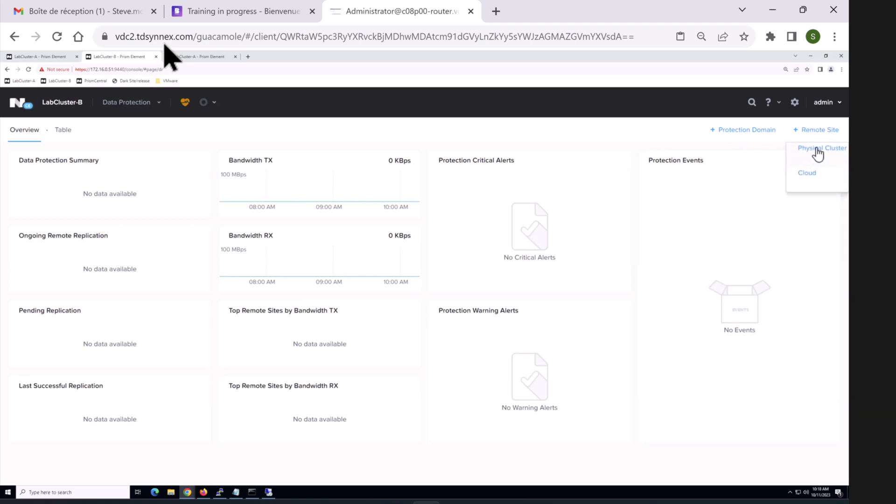
pyautogui.click(807, 173)
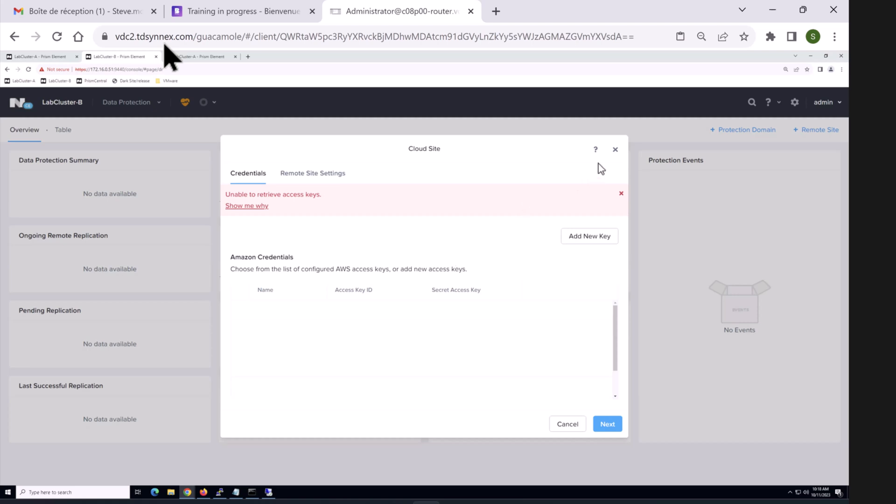
pyautogui.click(615, 151)
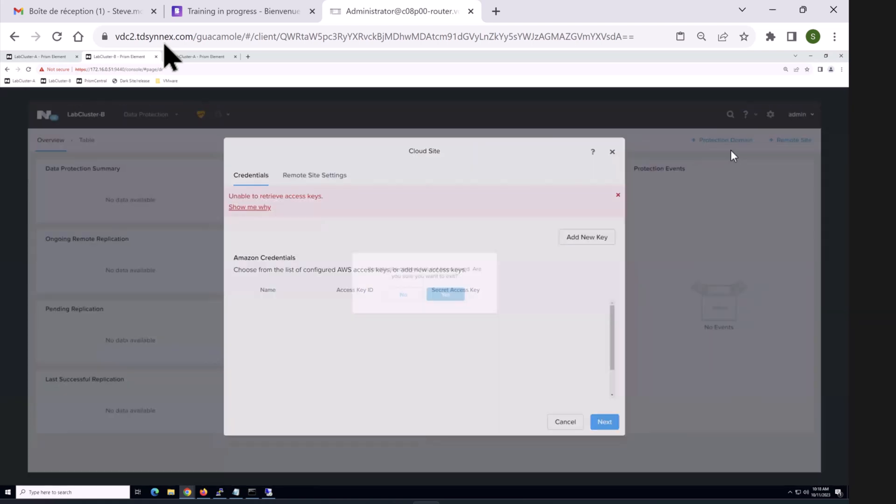
pyautogui.click(466, 303)
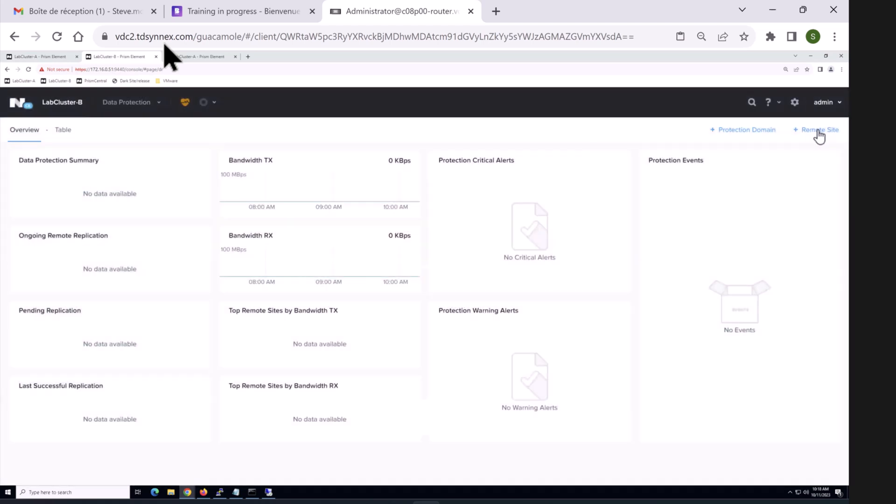
# Step: Add a Physical Cluster remote site named LabCluster-A using the pasted cluster name
pyautogui.click(821, 133)
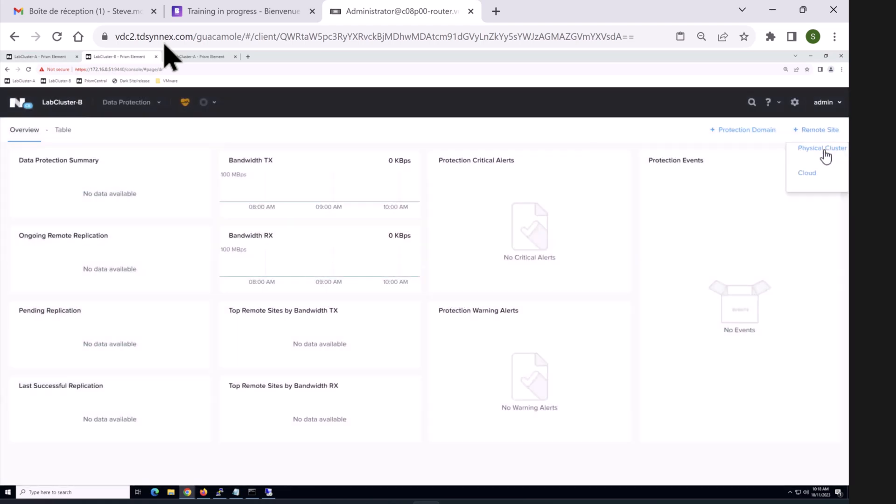
pyautogui.click(822, 161)
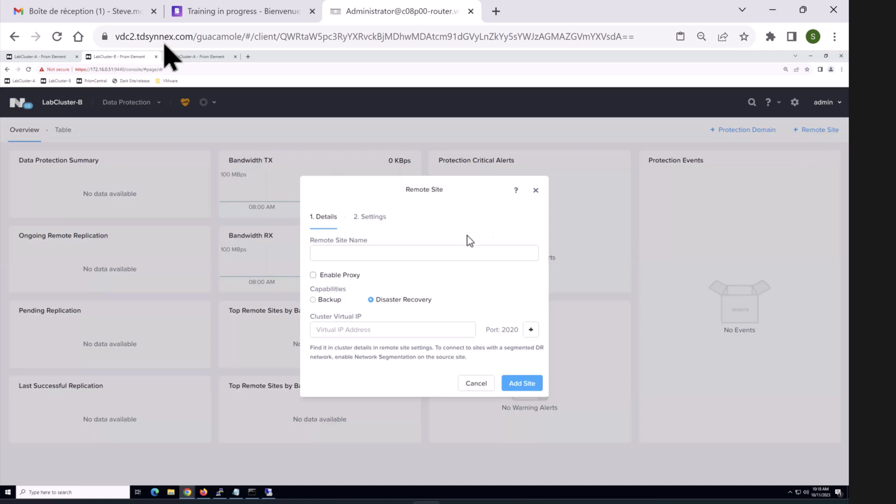
pyautogui.click(439, 248)
pyautogui.write('LabCluster-A')
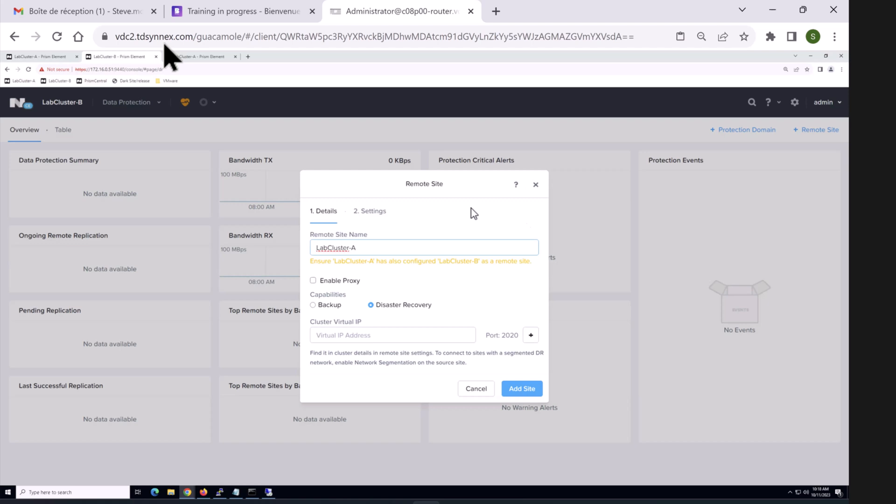
pyautogui.click(313, 282)
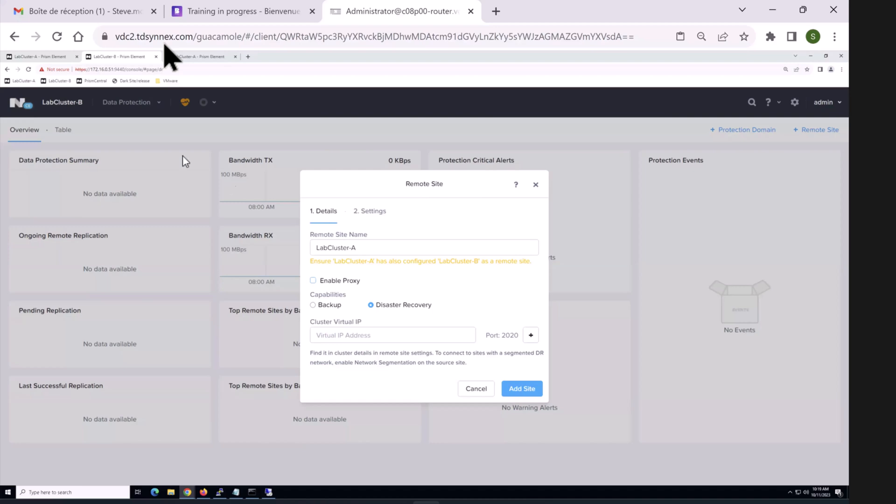
pyautogui.click(41, 58)
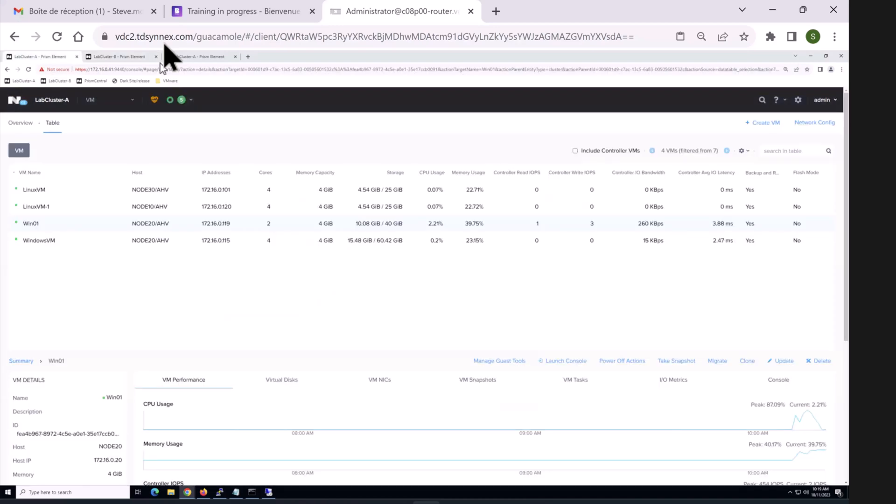
# Step: Step through a new HTTP proxy's fields in LabCluster-A's settings, then cancel without saving
pyautogui.click(798, 100)
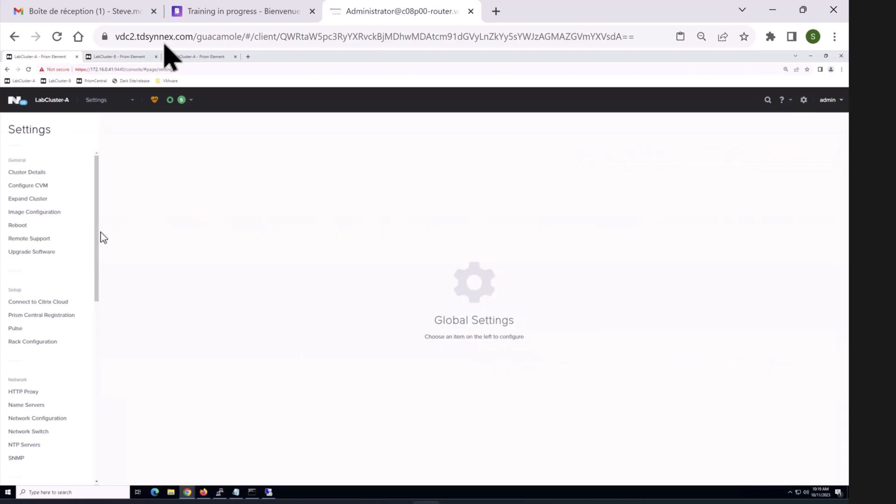
pyautogui.moveTo(98, 258); pyautogui.dragTo(96, 292)
pyautogui.click(21, 310)
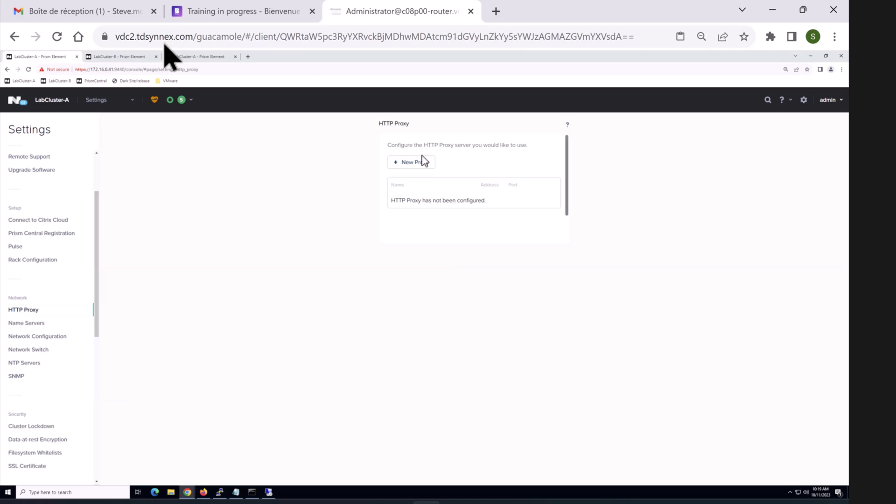
pyautogui.click(423, 162)
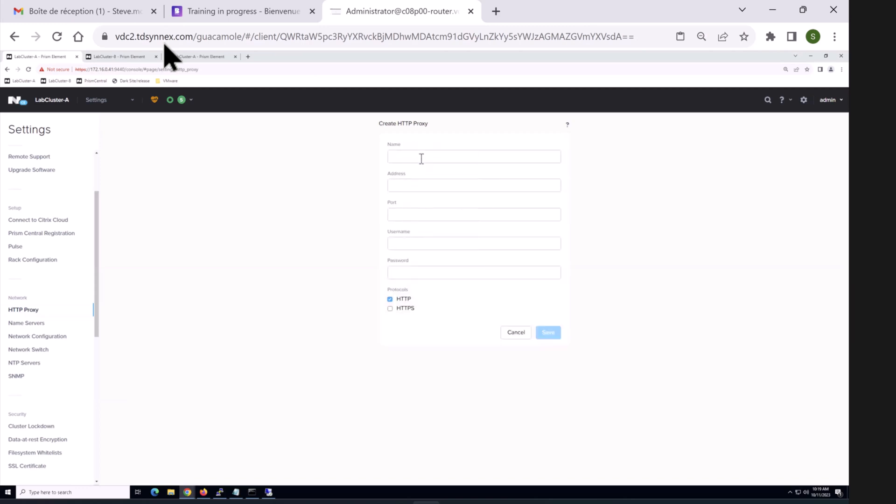
pyautogui.click(422, 187)
pyautogui.click(421, 215)
pyautogui.click(421, 249)
pyautogui.click(418, 272)
pyautogui.click(403, 310)
pyautogui.click(522, 335)
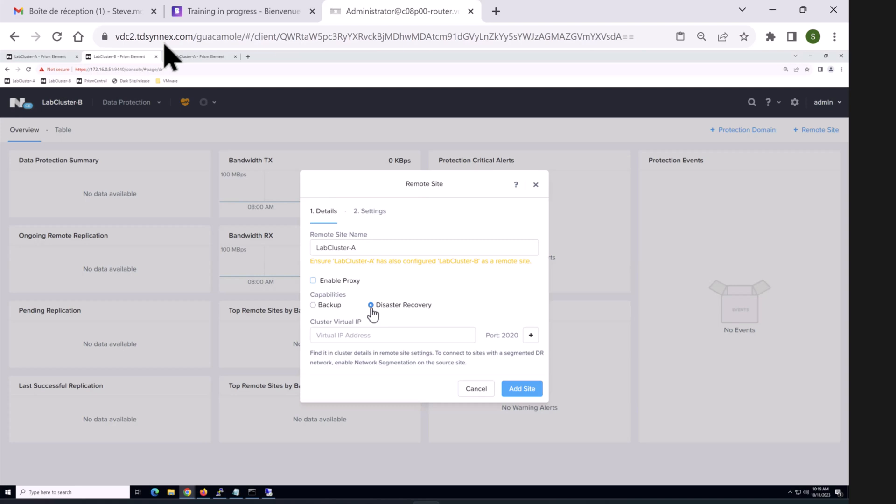
# Step: Enter cluster virtual IP 172.16.0.41 and verify it against LabCluster-A's Cluster Details
pyautogui.click(364, 335)
pyautogui.write('172.16.0.41')
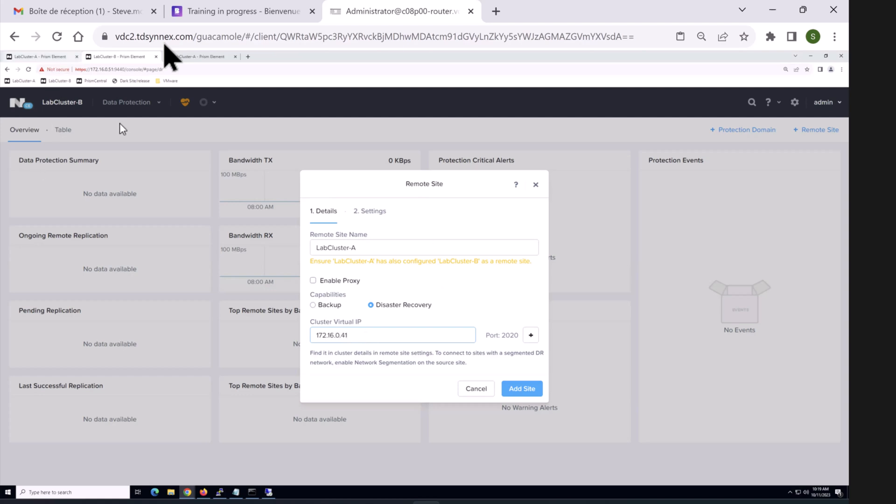
pyautogui.click(46, 57)
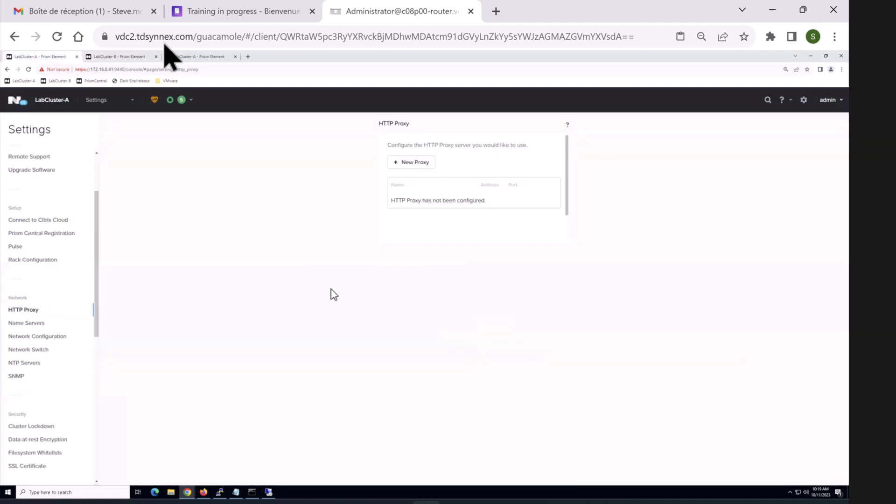
pyautogui.click(57, 96)
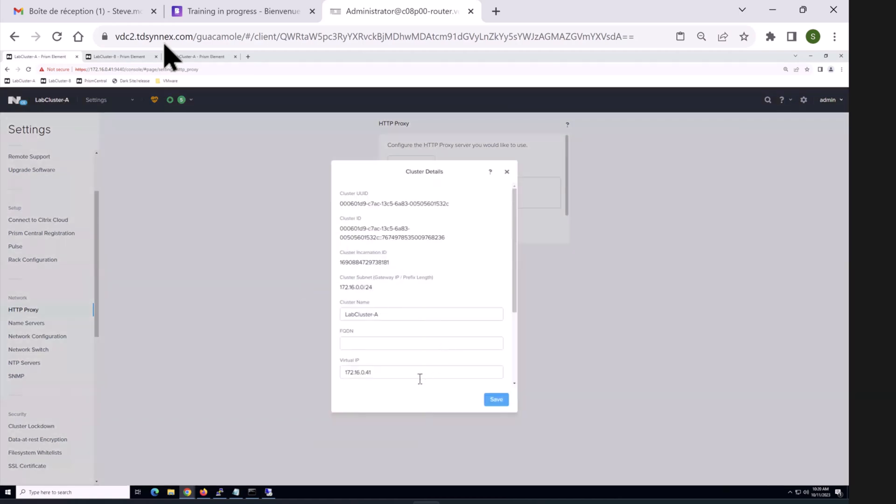
pyautogui.click(142, 58)
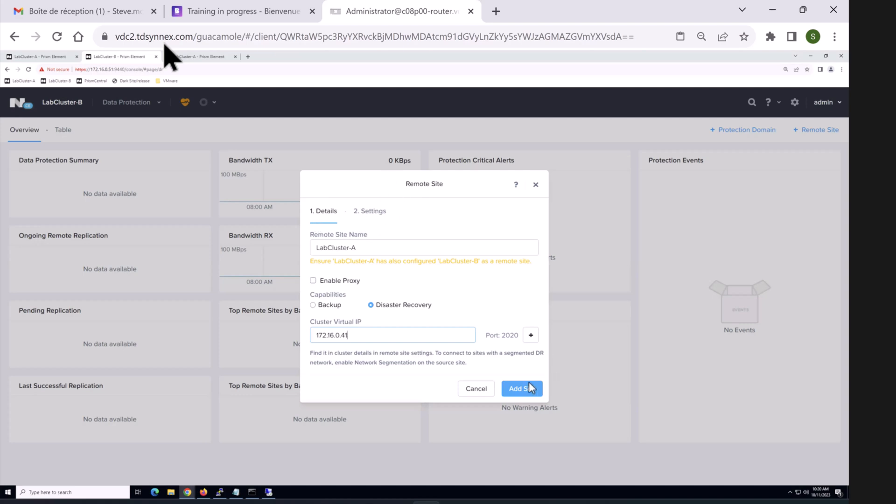
# Step: Create remote site LabCluster-A at 172.16.0.41 with Add Site
pyautogui.click(521, 393)
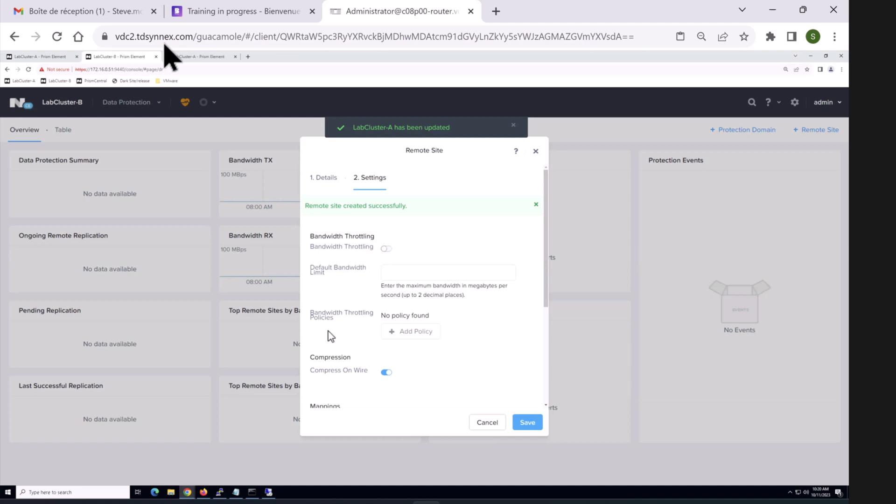
# Step: In the Paint diagram, handwrite WAN inside the cloud
pyautogui.moveTo(544, 503)
pyautogui.click(570, 464)
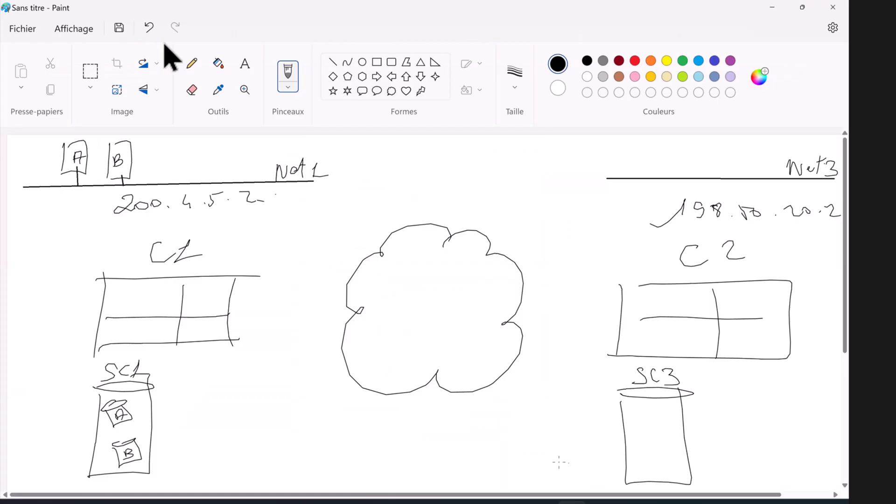
pyautogui.moveTo(392, 261)
pyautogui.mouseDown()
pyautogui.moveTo(393, 279)
pyautogui.moveTo(409, 257)
pyautogui.moveTo(426, 272)
pyautogui.moveTo(444, 258)
pyautogui.mouseUp()
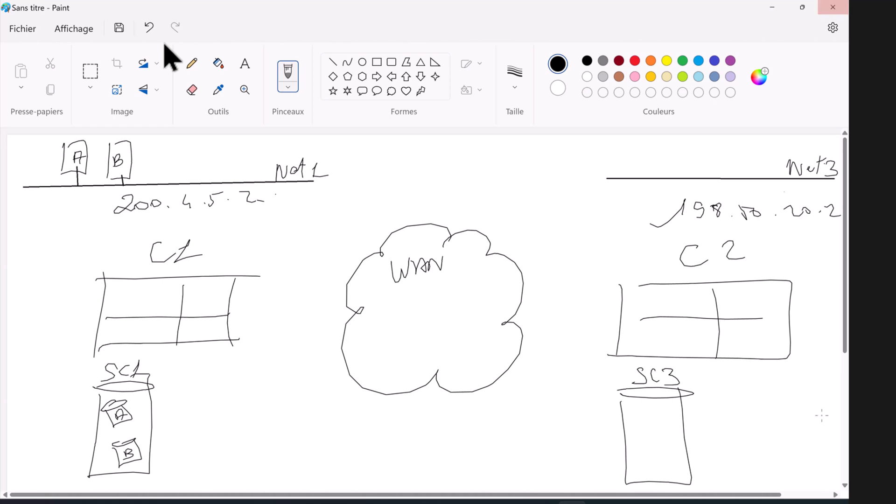
# Step: Return to the Remote Site dialog in Chrome
pyautogui.moveTo(486, 500)
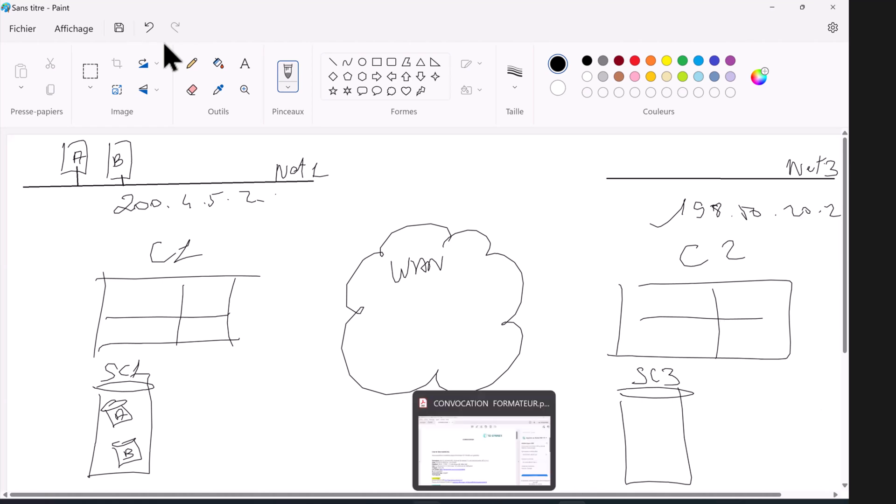
pyautogui.moveTo(425, 502)
pyautogui.click(416, 460)
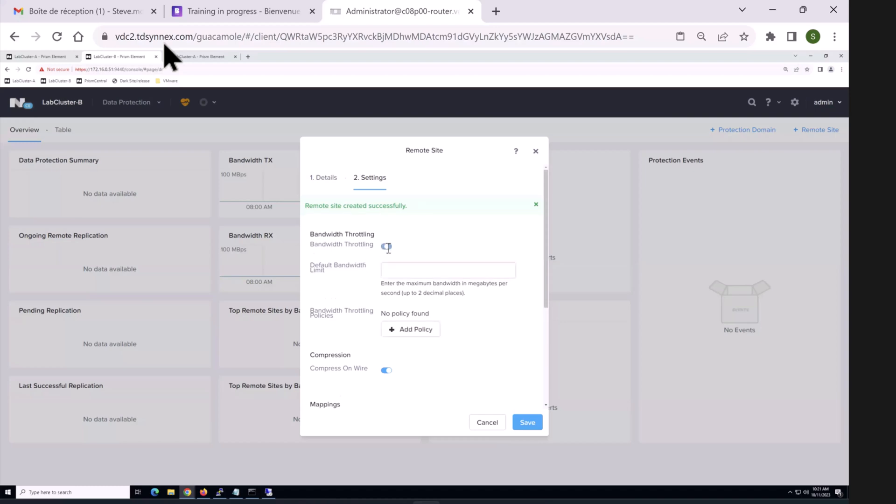
pyautogui.click(386, 226)
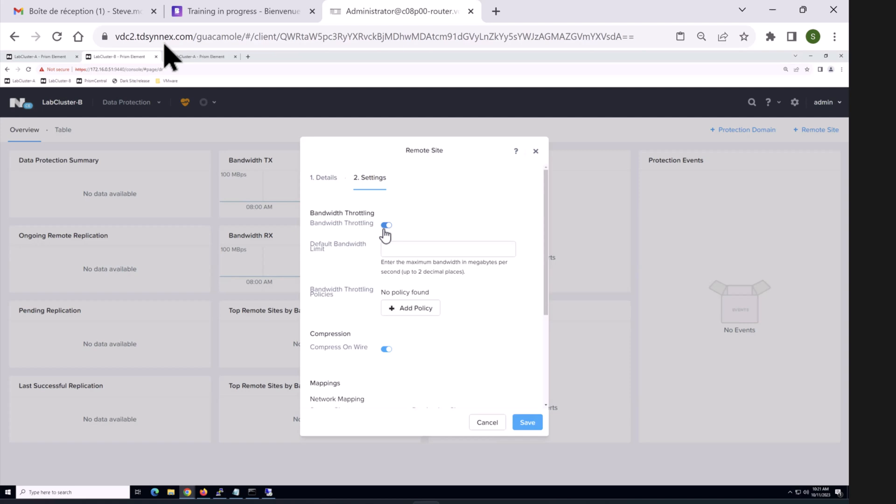
pyautogui.click(388, 247)
pyautogui.doubleClick(476, 262)
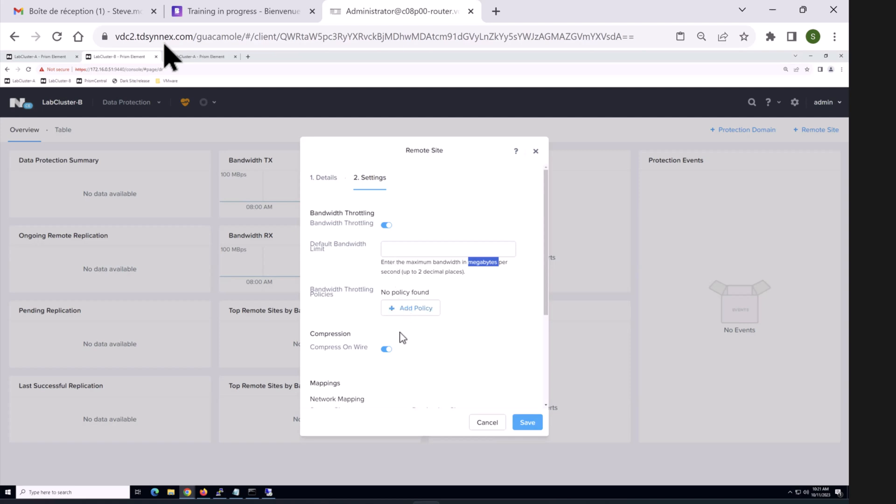
pyautogui.click(384, 226)
pyautogui.click(386, 227)
pyautogui.click(386, 226)
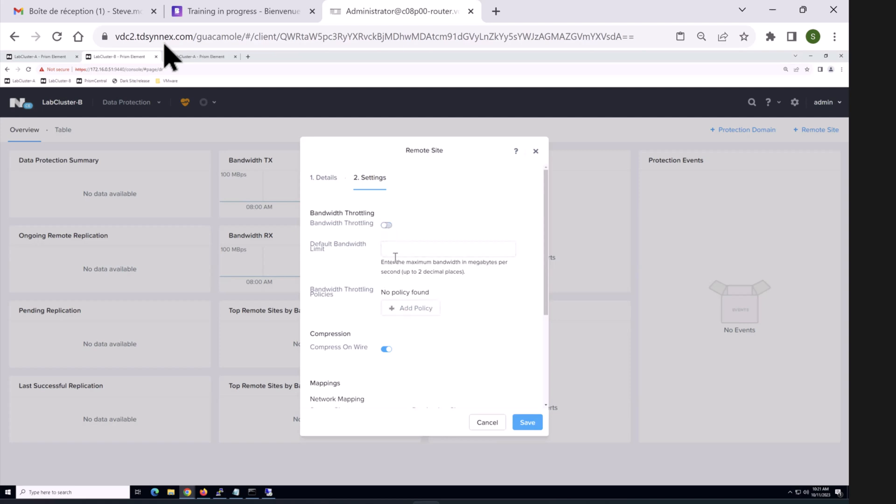
pyautogui.click(410, 310)
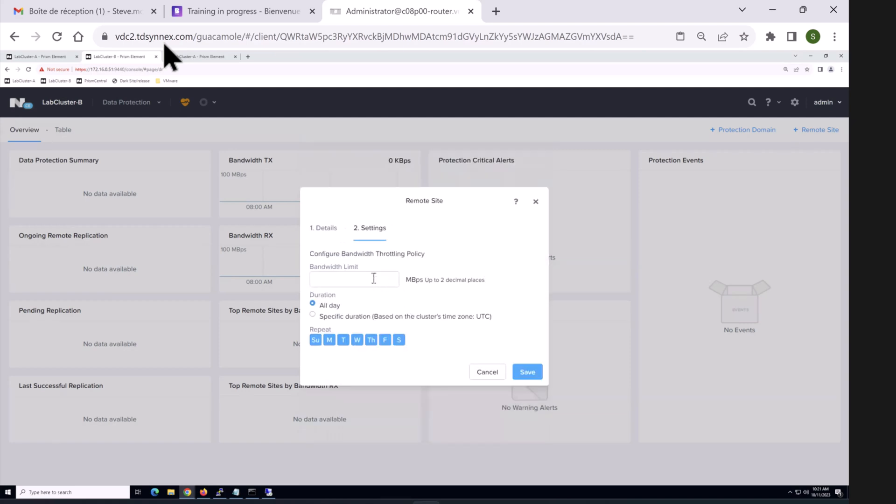
pyautogui.click(373, 278)
pyautogui.write('10')
pyautogui.click(313, 316)
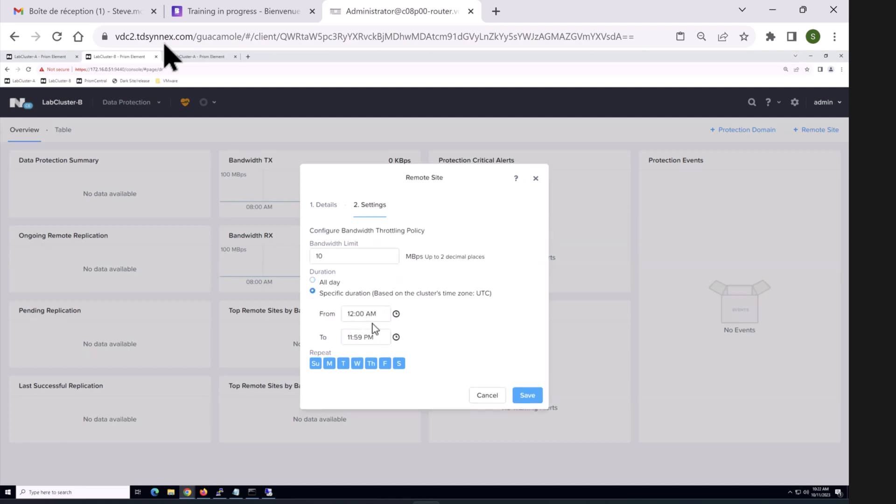
pyautogui.click(343, 364)
pyautogui.click(370, 365)
pyautogui.click(492, 392)
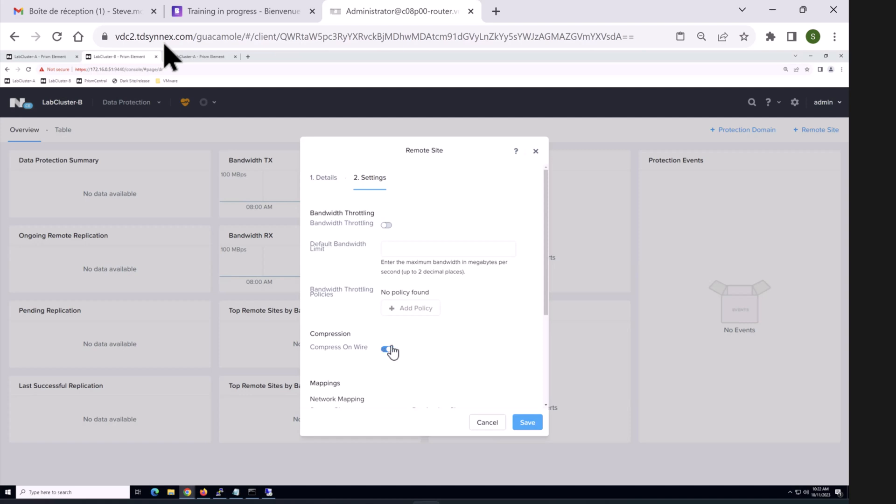
# Step: Scroll the Remote Site dialog down to Mappings and bring the Paint diagram forward
pyautogui.moveTo(552, 296); pyautogui.dragTo(545, 350)
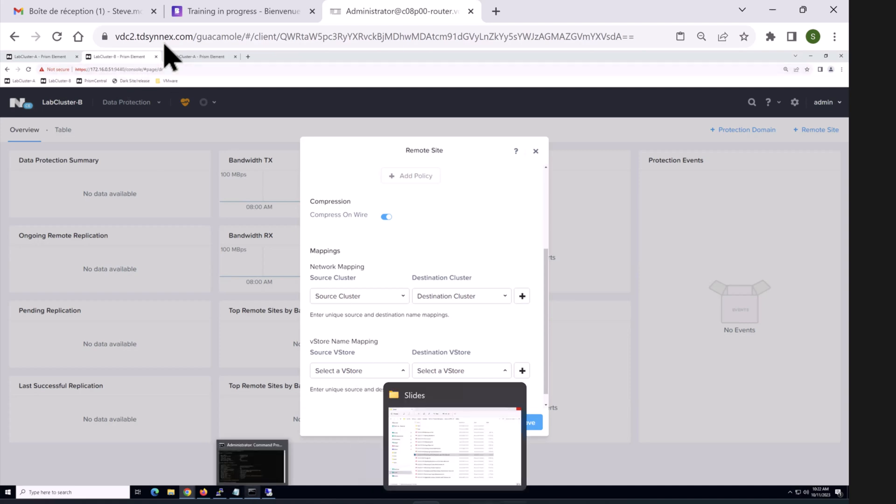
pyautogui.click(572, 502)
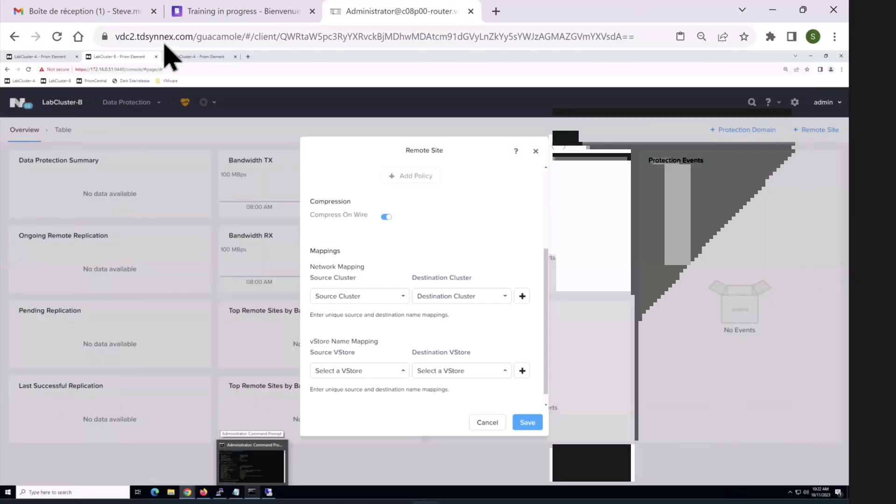
pyautogui.click(572, 503)
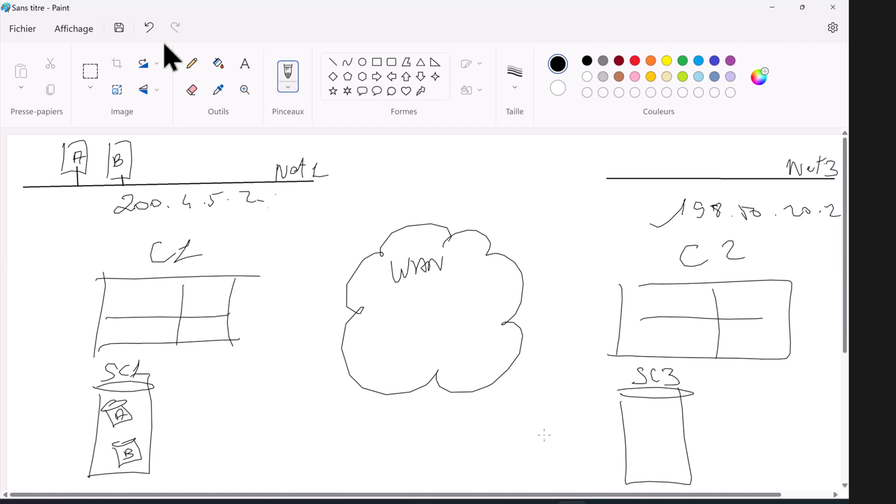
# Step: Handwrite C2: 198.50.20.1 below the 200.4.5.2 address
pyautogui.moveTo(248, 219)
pyautogui.mouseDown()
pyautogui.moveTo(247, 228)
pyautogui.moveTo(269, 225)
pyautogui.mouseUp()
pyautogui.moveTo(282, 226); pyautogui.dragTo(392, 225)
pyautogui.click(353, 222)
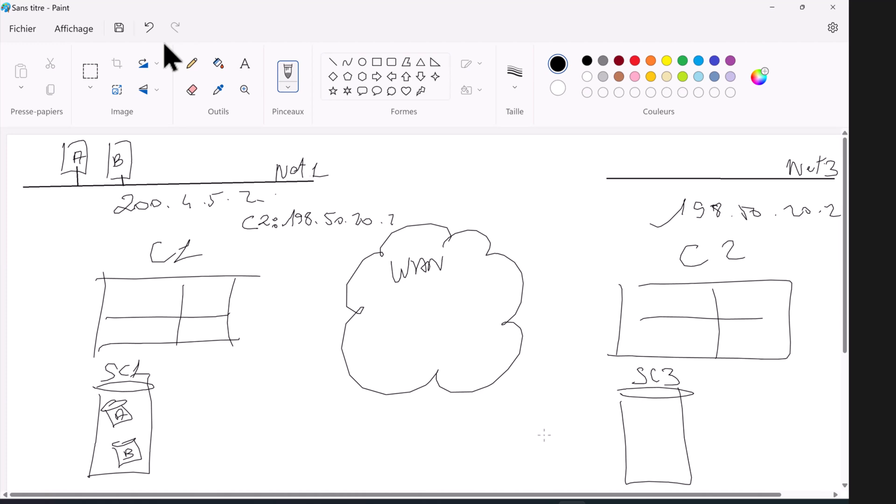
# Step: Draw dashed lines between Net1 and Net3 and below the cloud
pyautogui.moveTo(406, 181); pyautogui.dragTo(409, 180)
pyautogui.moveTo(429, 181); pyautogui.dragTo(440, 179)
pyautogui.moveTo(451, 179); pyautogui.dragTo(497, 178)
pyautogui.moveTo(514, 179); pyautogui.dragTo(559, 181)
pyautogui.moveTo(581, 178); pyautogui.dragTo(586, 180)
pyautogui.click(236, 461)
pyautogui.moveTo(291, 449); pyautogui.dragTo(360, 455)
pyautogui.moveTo(420, 459); pyautogui.dragTo(424, 460)
pyautogui.moveTo(511, 465); pyautogui.dragTo(533, 467)
# Step: Add Net1 — Net3 and SC1 — SC3 to the C2 note, box it, and start a C1 note
pyautogui.moveTo(247, 255)
pyautogui.mouseDown()
pyautogui.moveTo(254, 242)
pyautogui.moveTo(279, 253)
pyautogui.moveTo(330, 239)
pyautogui.moveTo(343, 248)
pyautogui.mouseUp()
pyautogui.moveTo(342, 242); pyautogui.dragTo(358, 247)
pyautogui.moveTo(349, 250)
pyautogui.mouseDown()
pyautogui.moveTo(364, 241)
pyautogui.moveTo(346, 251)
pyautogui.mouseUp()
pyautogui.moveTo(256, 261)
pyautogui.mouseDown()
pyautogui.moveTo(249, 274)
pyautogui.moveTo(287, 272)
pyautogui.mouseUp()
pyautogui.moveTo(306, 269)
pyautogui.mouseDown()
pyautogui.moveTo(356, 271)
pyautogui.moveTo(364, 261)
pyautogui.moveTo(358, 271)
pyautogui.mouseUp()
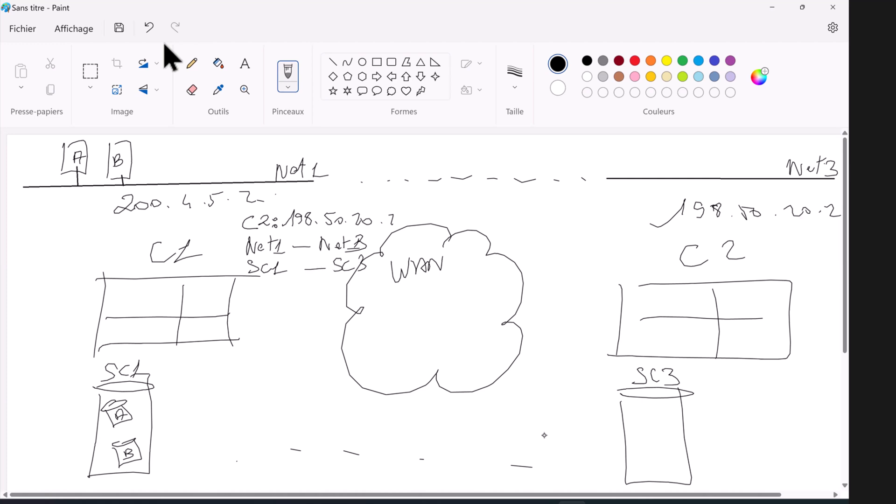
pyautogui.moveTo(236, 275)
pyautogui.mouseDown()
pyautogui.moveTo(235, 211)
pyautogui.moveTo(385, 204)
pyautogui.moveTo(403, 270)
pyautogui.moveTo(234, 280)
pyautogui.mouseUp()
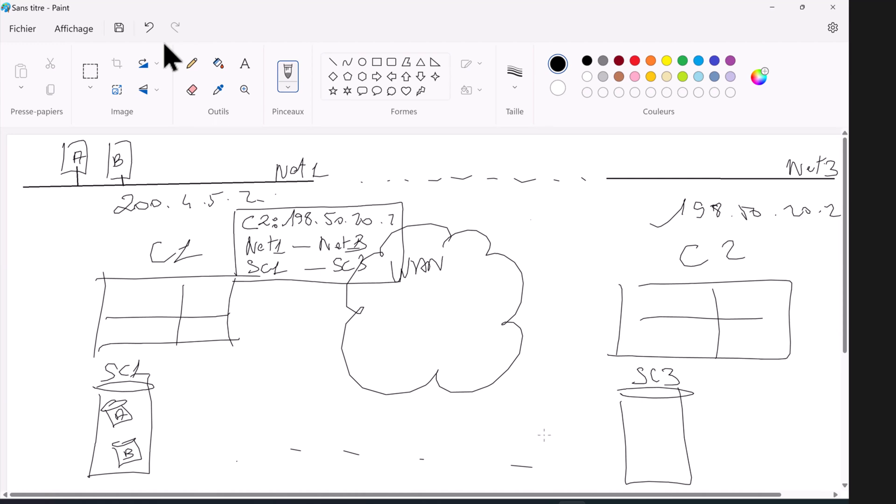
pyautogui.moveTo(541, 214)
pyautogui.mouseDown()
pyautogui.moveTo(526, 214)
pyautogui.moveTo(533, 229)
pyautogui.moveTo(596, 220)
pyautogui.moveTo(655, 226)
pyautogui.mouseUp()
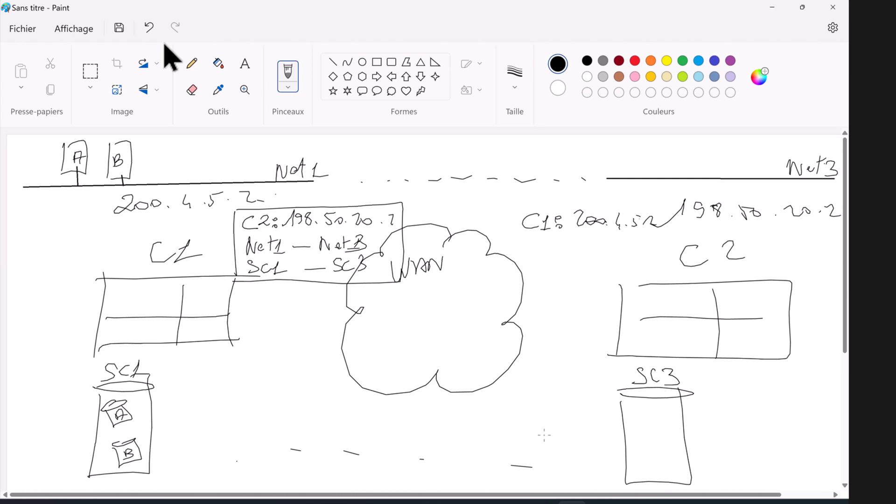
# Step: Write Net3 — Net1 and SC3 — SC1 under C1's address and box the note
pyautogui.moveTo(543, 240); pyautogui.dragTo(562, 247)
pyautogui.moveTo(566, 237)
pyautogui.mouseDown()
pyautogui.moveTo(566, 248)
pyautogui.moveTo(575, 238)
pyautogui.mouseUp()
pyautogui.moveTo(577, 237)
pyautogui.mouseDown()
pyautogui.moveTo(584, 238)
pyautogui.moveTo(578, 248)
pyautogui.mouseUp()
pyautogui.moveTo(597, 245)
pyautogui.mouseDown()
pyautogui.moveTo(625, 250)
pyautogui.moveTo(637, 237)
pyautogui.moveTo(646, 247)
pyautogui.mouseUp()
pyautogui.moveTo(652, 233)
pyautogui.mouseDown()
pyautogui.moveTo(650, 247)
pyautogui.moveTo(657, 238)
pyautogui.mouseUp()
pyautogui.moveTo(665, 234); pyautogui.dragTo(664, 248)
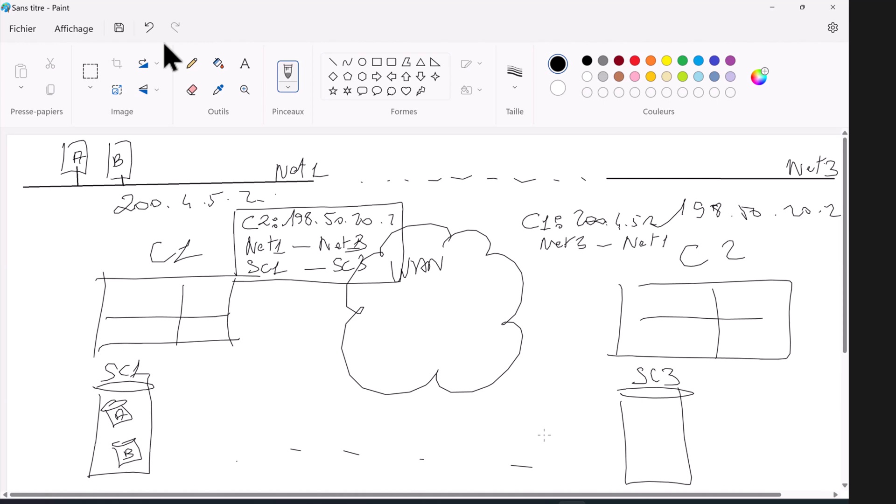
pyautogui.moveTo(551, 260); pyautogui.dragTo(544, 274)
pyautogui.moveTo(565, 261)
pyautogui.mouseDown()
pyautogui.moveTo(565, 272)
pyautogui.moveTo(627, 271)
pyautogui.mouseUp()
pyautogui.moveTo(643, 260)
pyautogui.mouseDown()
pyautogui.moveTo(635, 267)
pyautogui.moveTo(644, 270)
pyautogui.mouseUp()
pyautogui.moveTo(649, 259); pyautogui.dragTo(653, 270)
pyautogui.moveTo(518, 210)
pyautogui.mouseDown()
pyautogui.moveTo(510, 285)
pyautogui.moveTo(659, 206)
pyautogui.moveTo(667, 257)
pyautogui.moveTo(610, 285)
pyautogui.moveTo(505, 283)
pyautogui.mouseUp()
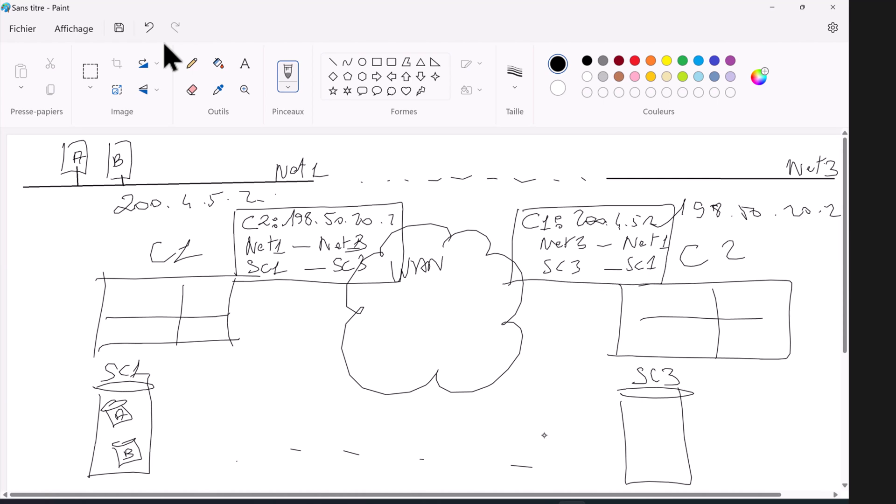
# Step: Draw a two-way arrow between the notes, write Snap in SC3, and add snapshot boxes beside A and B
pyautogui.moveTo(419, 213)
pyautogui.mouseDown()
pyautogui.moveTo(505, 211)
pyautogui.moveTo(417, 217)
pyautogui.mouseUp()
pyautogui.moveTo(628, 414)
pyautogui.mouseDown()
pyautogui.moveTo(637, 415)
pyautogui.moveTo(624, 423)
pyautogui.moveTo(658, 423)
pyautogui.mouseUp()
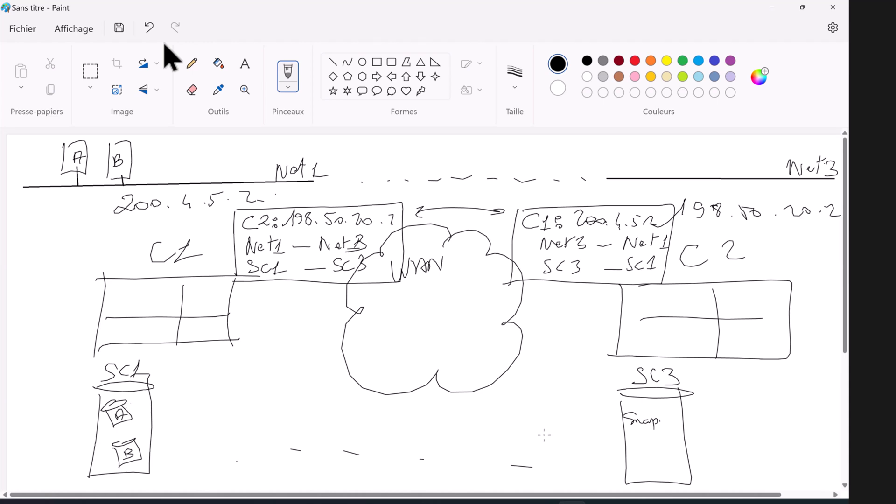
pyautogui.moveTo(127, 402)
pyautogui.mouseDown()
pyautogui.moveTo(134, 395)
pyautogui.moveTo(150, 412)
pyautogui.moveTo(156, 404)
pyautogui.mouseUp()
pyautogui.moveTo(136, 443); pyautogui.dragTo(151, 440)
pyautogui.moveTo(140, 444)
pyautogui.mouseDown()
pyautogui.moveTo(144, 456)
pyautogui.moveTo(153, 451)
pyautogui.mouseUp()
# Step: Draw dashed snapshot lines from SC1 to SC3 and a snapshot box inside SC3
pyautogui.moveTo(188, 409); pyautogui.dragTo(199, 411)
pyautogui.moveTo(224, 416); pyautogui.dragTo(231, 417)
pyautogui.moveTo(269, 419); pyautogui.dragTo(338, 423)
pyautogui.moveTo(399, 427); pyautogui.dragTo(412, 428)
pyautogui.moveTo(469, 428); pyautogui.dragTo(484, 428)
pyautogui.moveTo(542, 428); pyautogui.dragTo(557, 428)
pyautogui.moveTo(584, 427)
pyautogui.mouseDown()
pyautogui.moveTo(664, 422)
pyautogui.moveTo(656, 428)
pyautogui.mouseUp()
pyautogui.moveTo(317, 450); pyautogui.dragTo(358, 452)
pyautogui.moveTo(540, 461); pyautogui.dragTo(653, 461)
pyautogui.moveTo(636, 462)
pyautogui.mouseDown()
pyautogui.moveTo(637, 472)
pyautogui.moveTo(649, 463)
pyautogui.mouseUp()
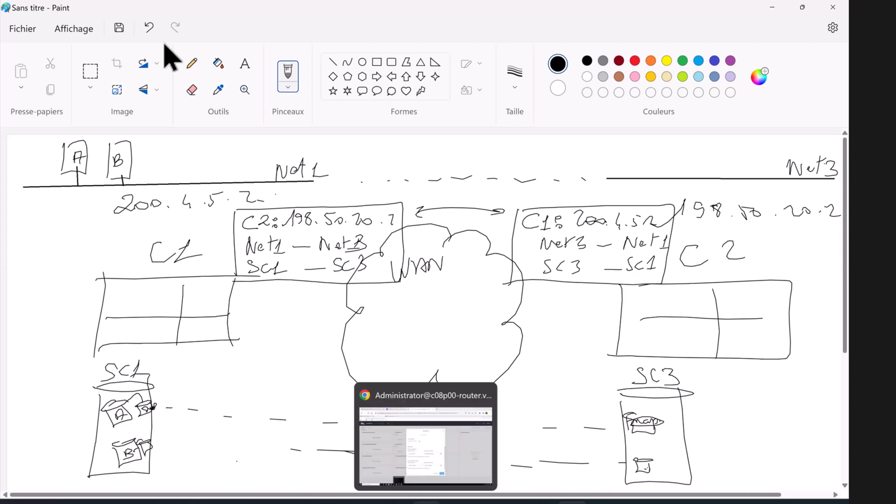
# Step: Map the LCB management network to AHV: Managed Network in the Remote Site dialog
pyautogui.click(428, 446)
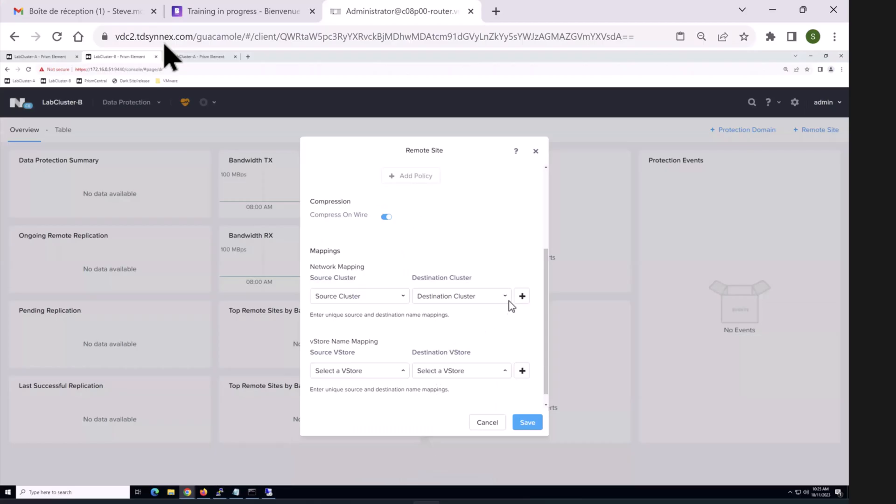
pyautogui.click(402, 298)
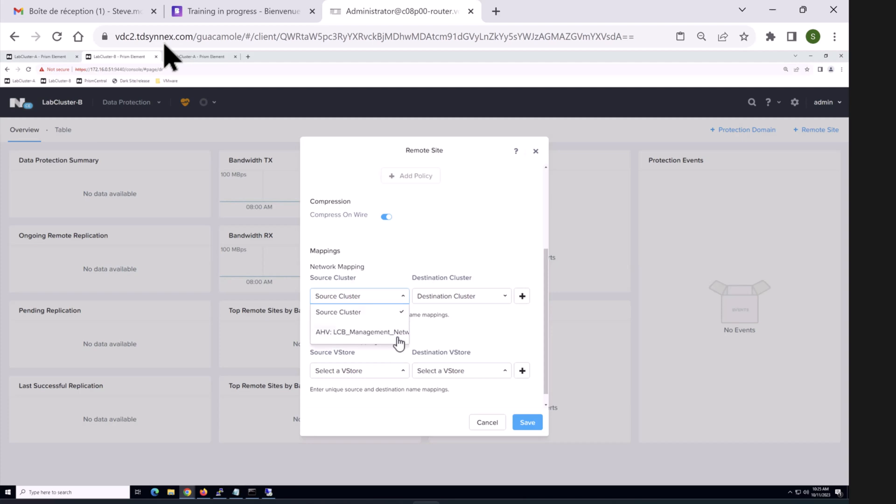
pyautogui.scroll(-1, 373, 329)
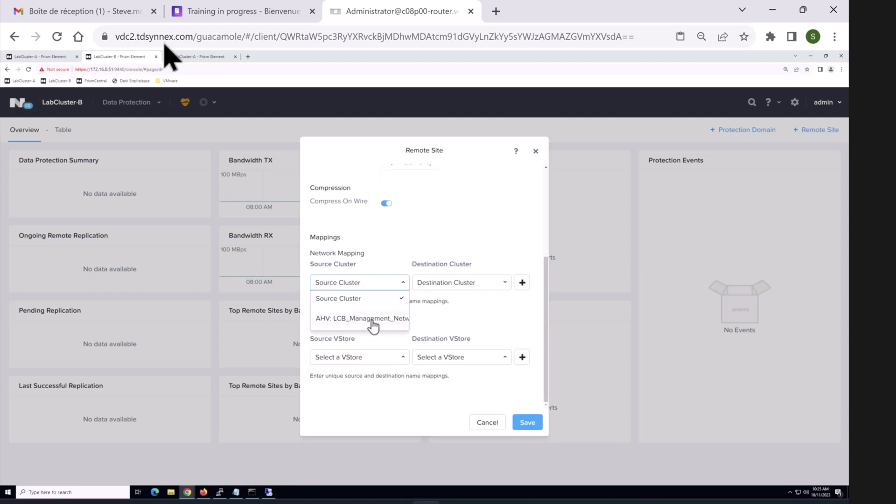
pyautogui.click(373, 321)
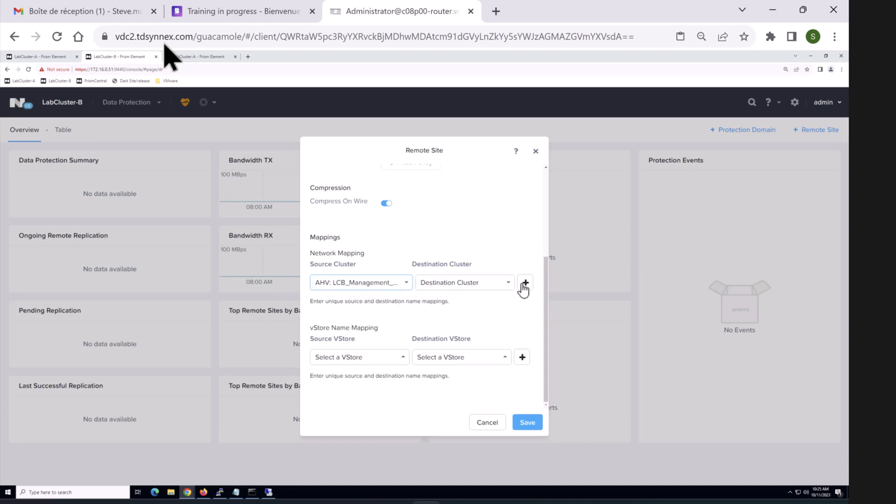
pyautogui.click(494, 285)
pyautogui.click(488, 318)
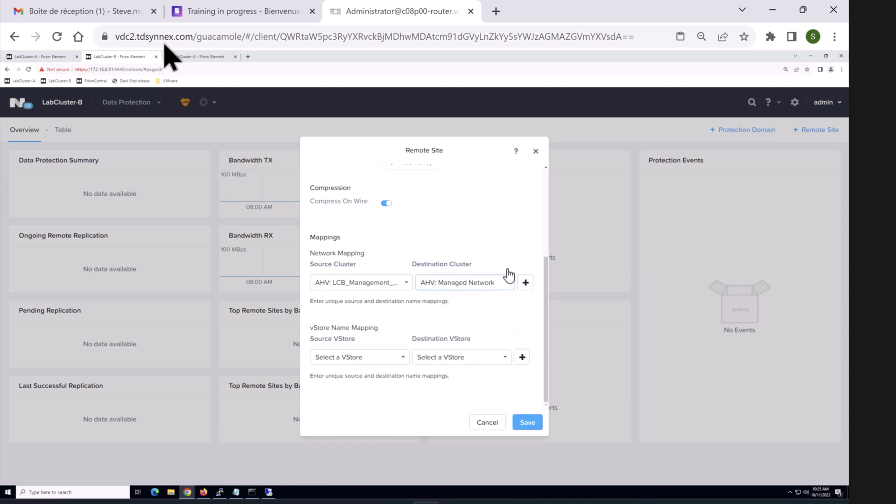
# Step: Pair the default source and destination vStores and save LabCluster-A's mappings
pyautogui.click(393, 358)
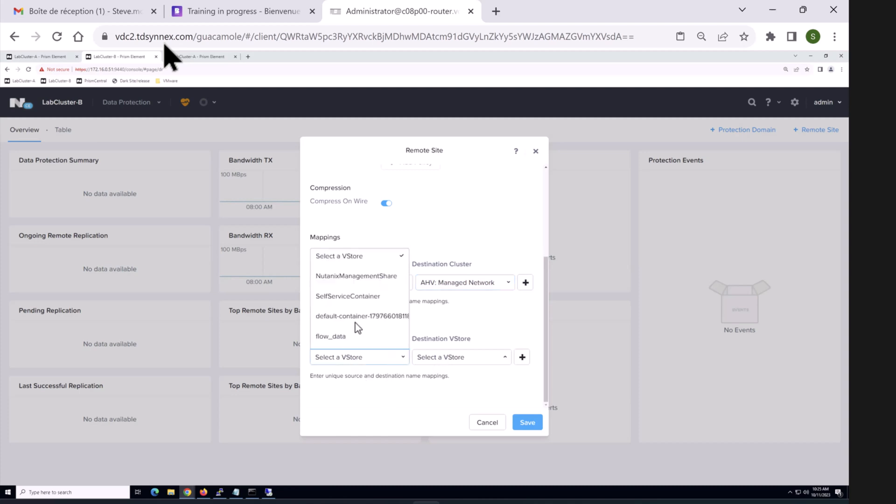
pyautogui.click(502, 360)
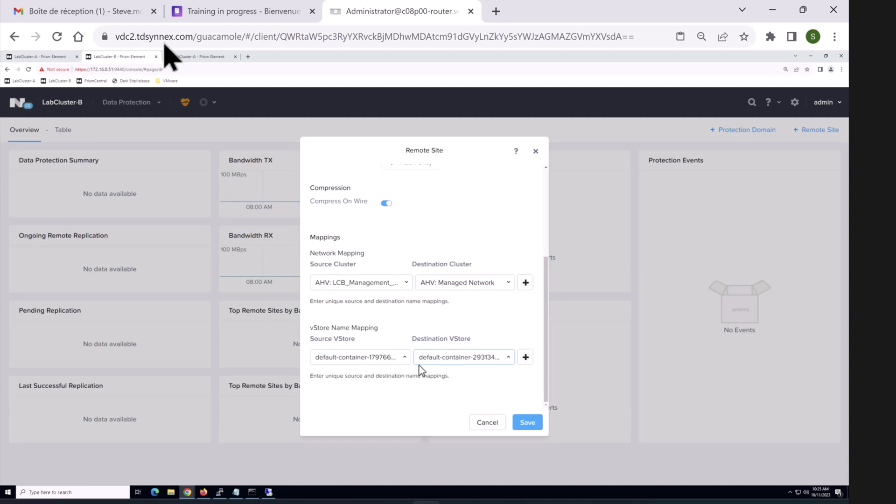
pyautogui.click(527, 422)
pyautogui.click(527, 421)
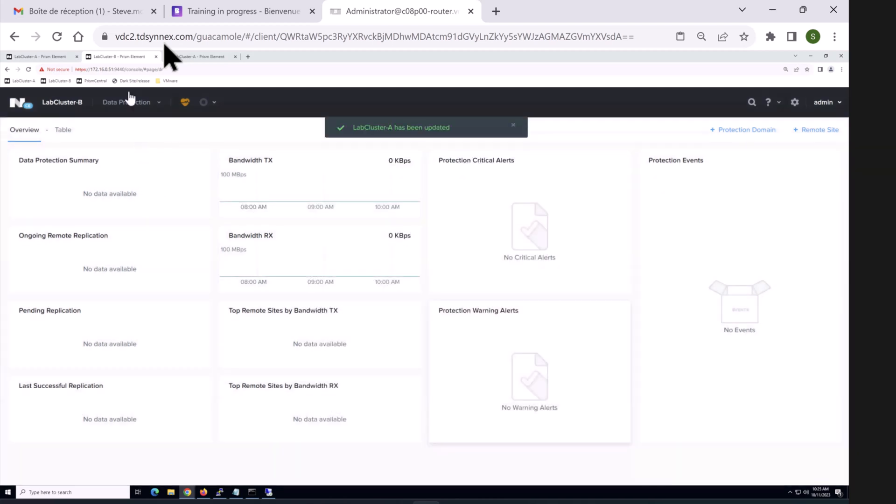
# Step: Save LabCluster-B's cluster details, then open Data Protection in LabCluster-A's console
pyautogui.click(63, 103)
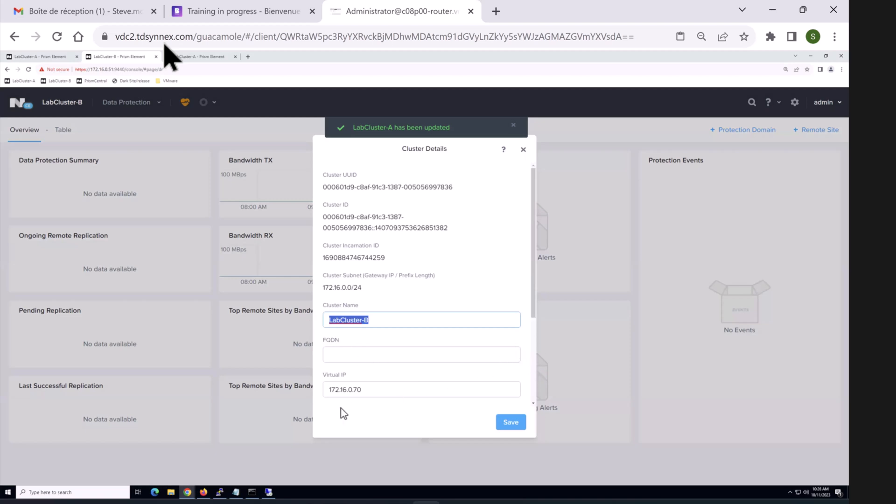
pyautogui.click(514, 423)
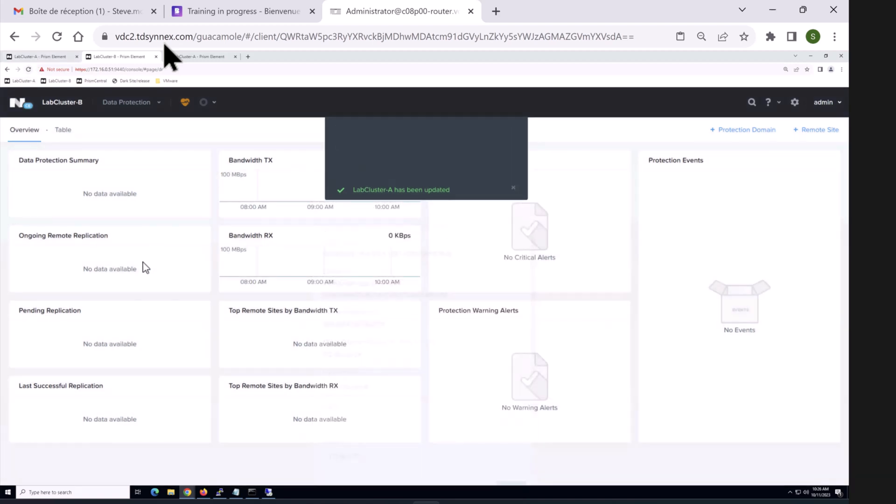
pyautogui.click(40, 57)
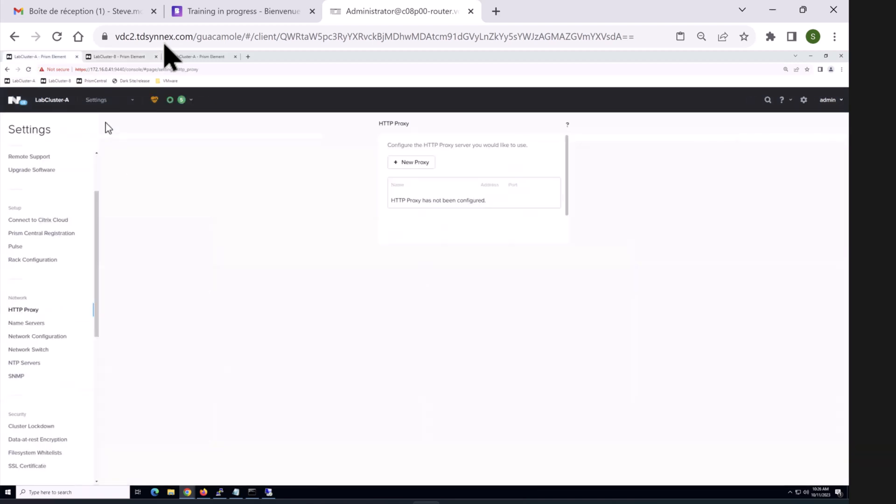
pyautogui.click(103, 101)
pyautogui.click(103, 102)
pyautogui.click(101, 106)
# Step: Add LabCluster-B as a Physical Cluster remote site with its virtual IP
pyautogui.click(99, 213)
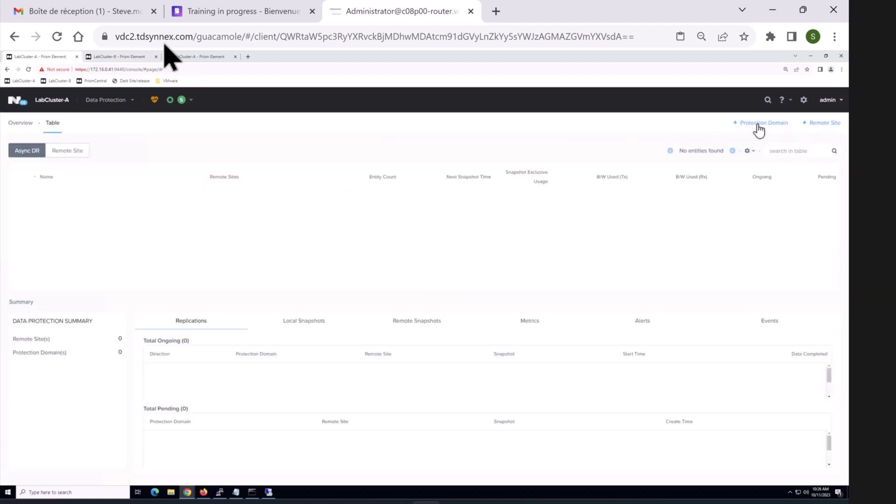
pyautogui.click(814, 125)
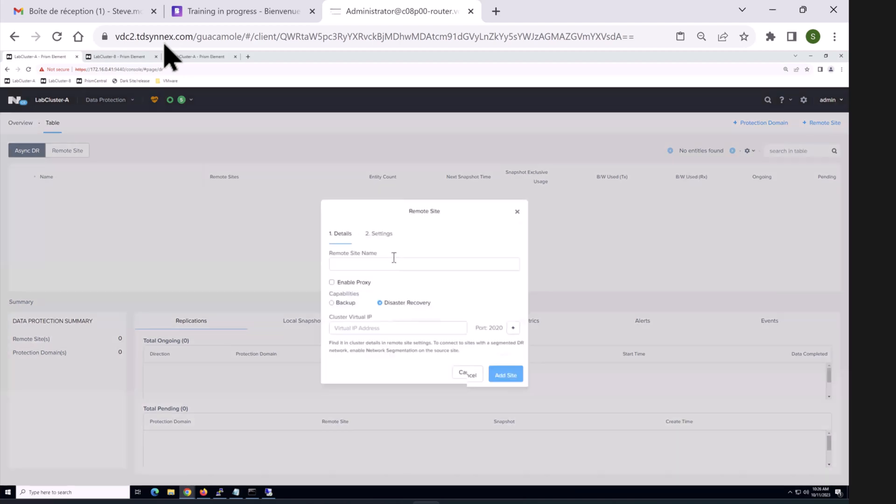
pyautogui.click(394, 257)
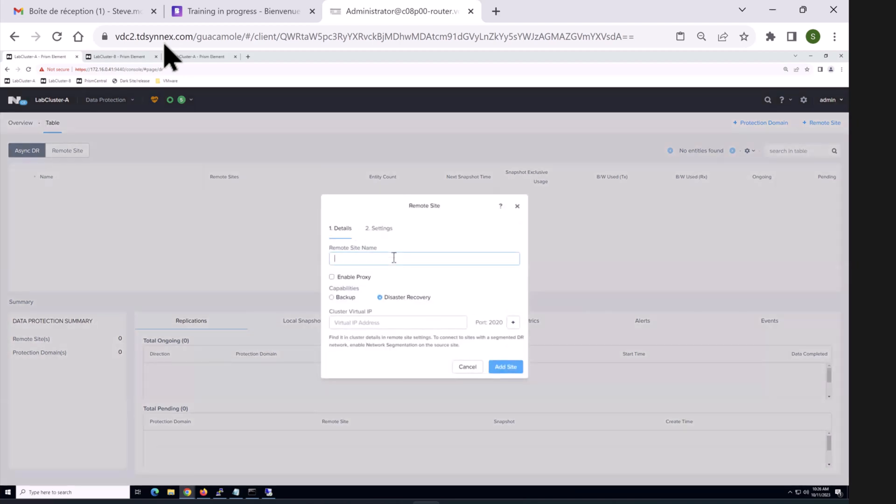
pyautogui.write('LabCluster-B')
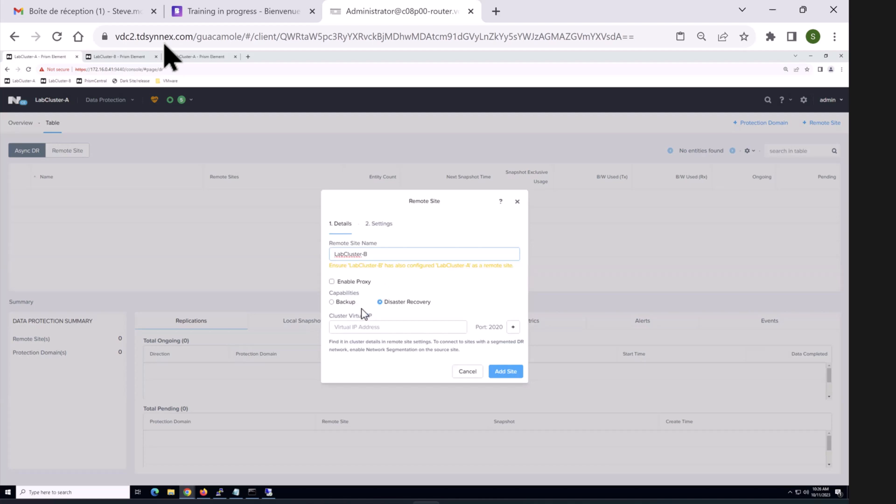
pyautogui.click(365, 328)
pyautogui.write('172.16.0.70')
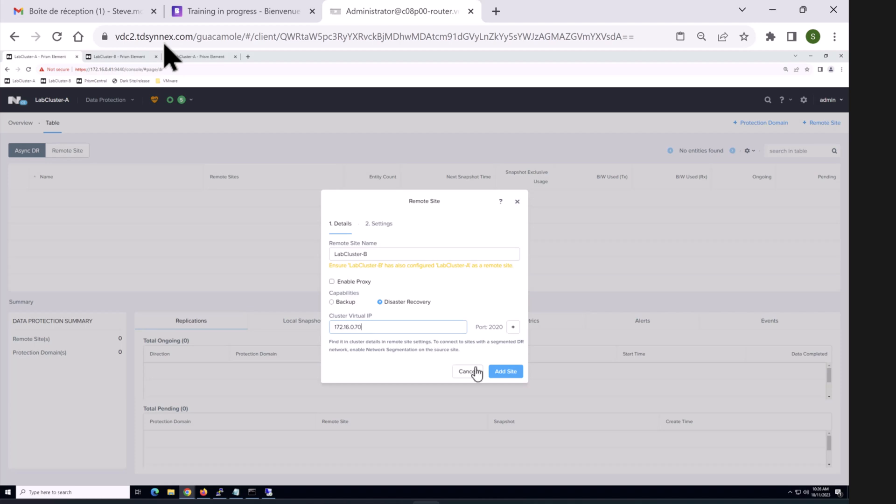
pyautogui.click(503, 371)
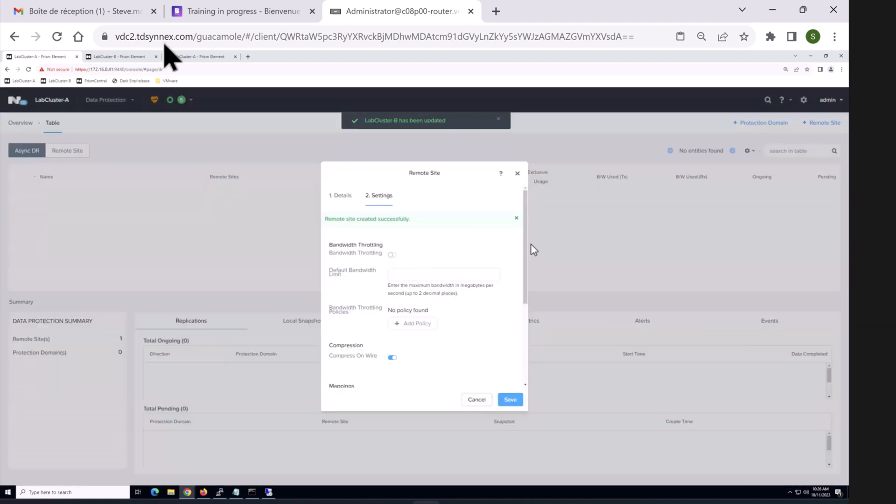
# Step: Map AHV: Managed Network to LabCluster-B's management network
pyautogui.moveTo(527, 303); pyautogui.dragTo(530, 369)
pyautogui.scroll(-2, 386, 307)
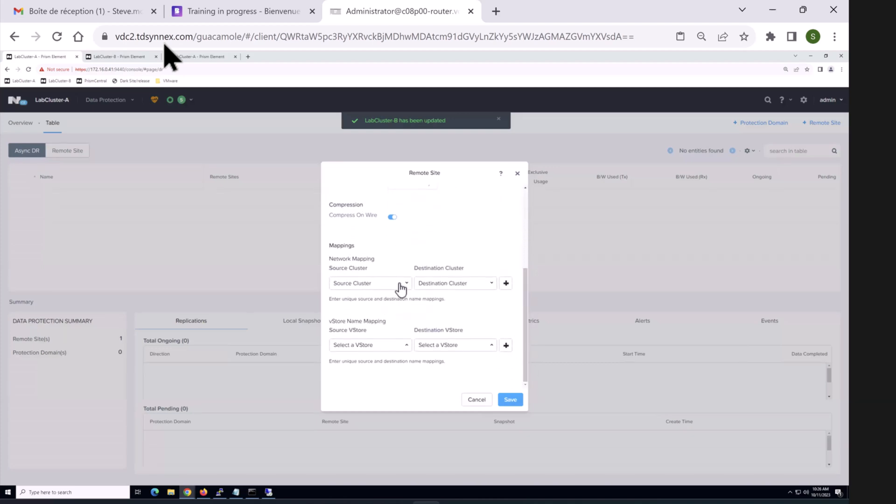
pyautogui.click(402, 288)
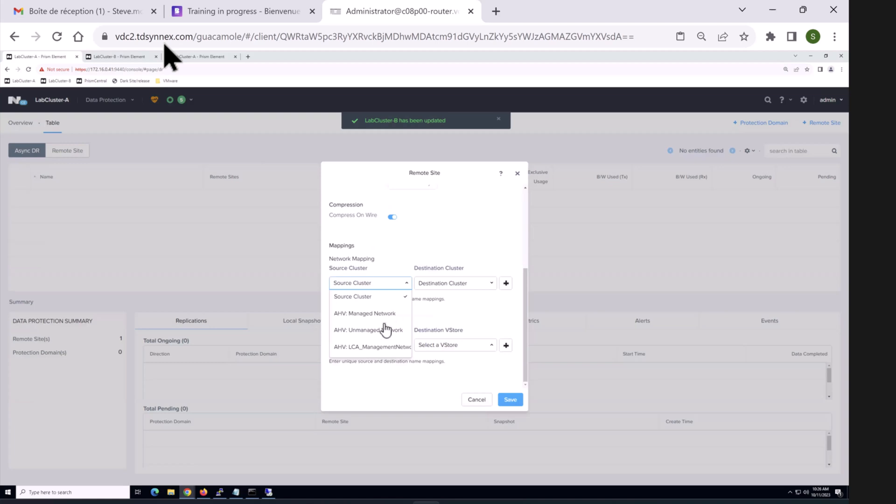
pyautogui.click(366, 314)
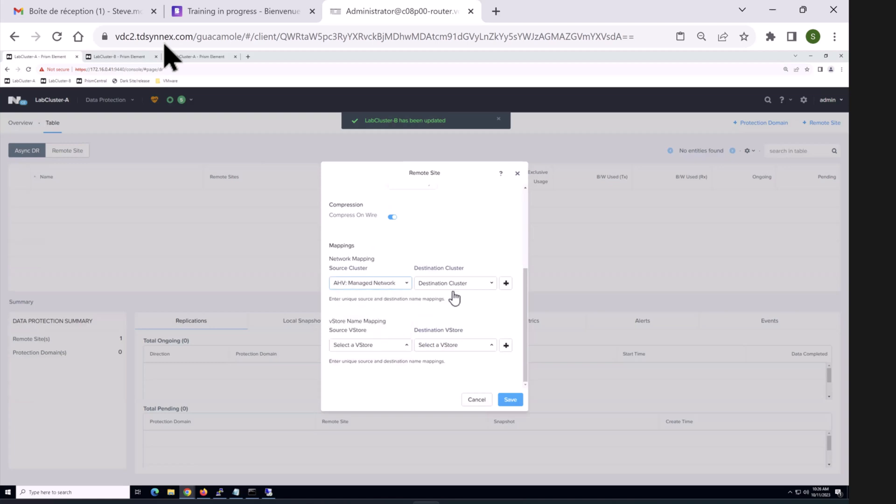
pyautogui.click(487, 290)
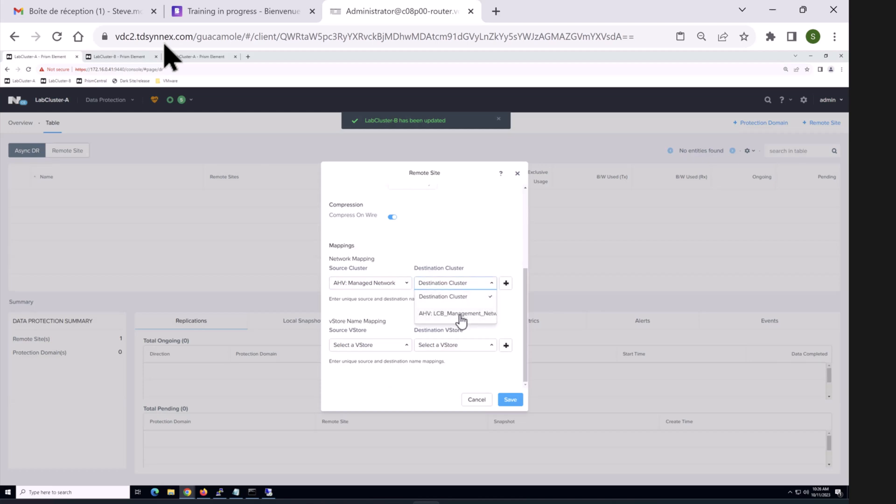
pyautogui.moveTo(461, 314); pyautogui.dragTo(508, 294)
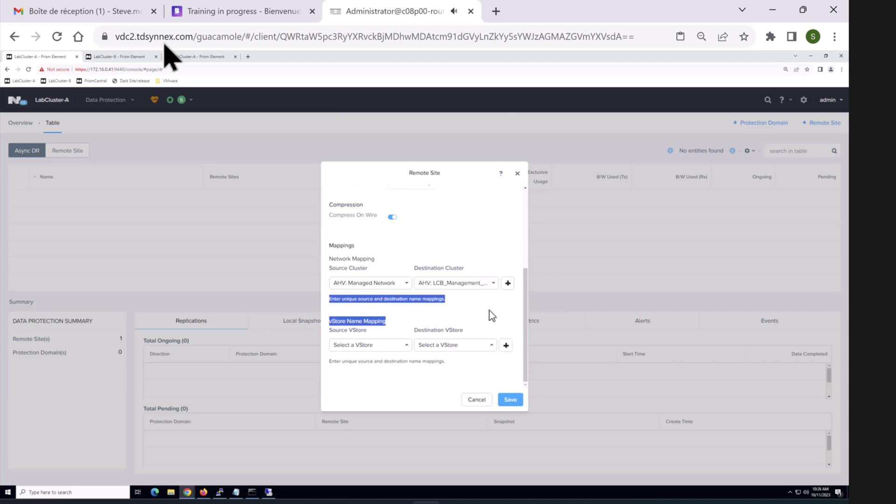
pyautogui.click(406, 308)
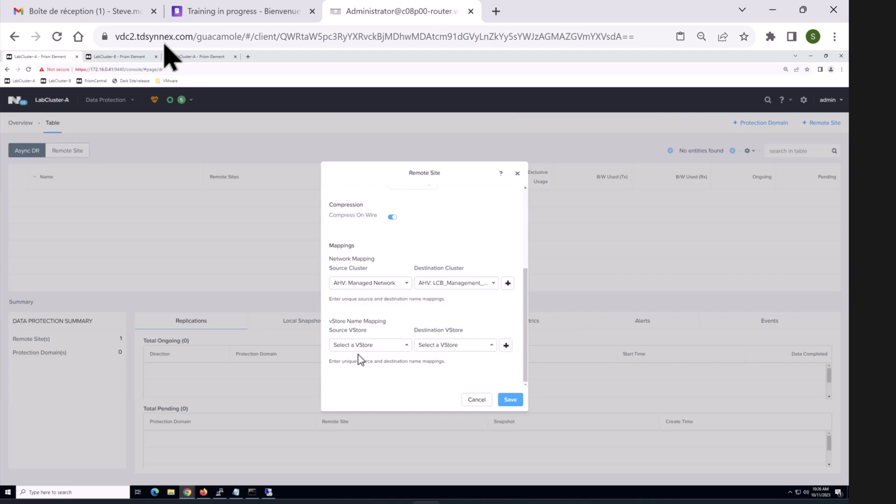
# Step: Pair the default storage containers on both clusters and save the remote site
pyautogui.click(396, 347)
pyautogui.click(369, 341)
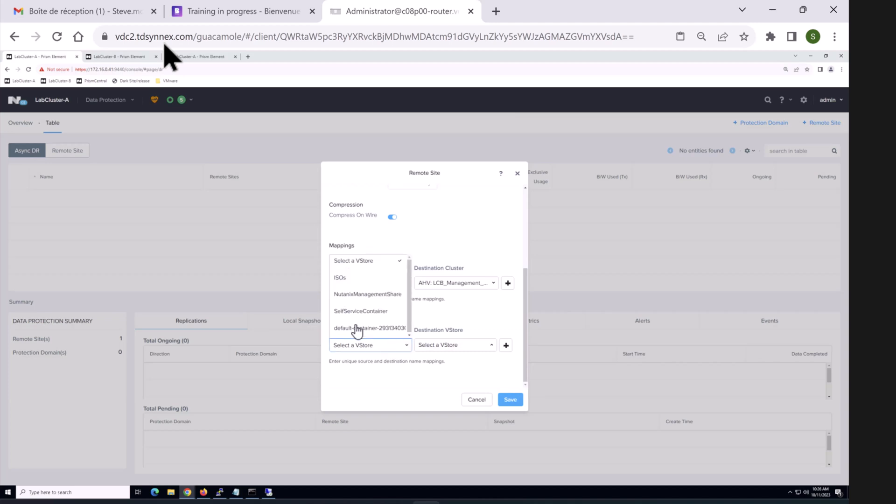
pyautogui.click(453, 346)
pyautogui.click(452, 295)
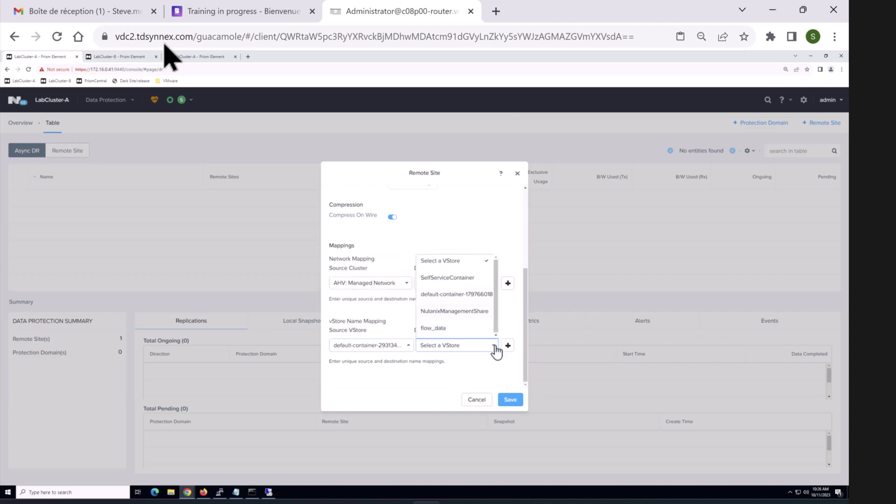
pyautogui.click(516, 400)
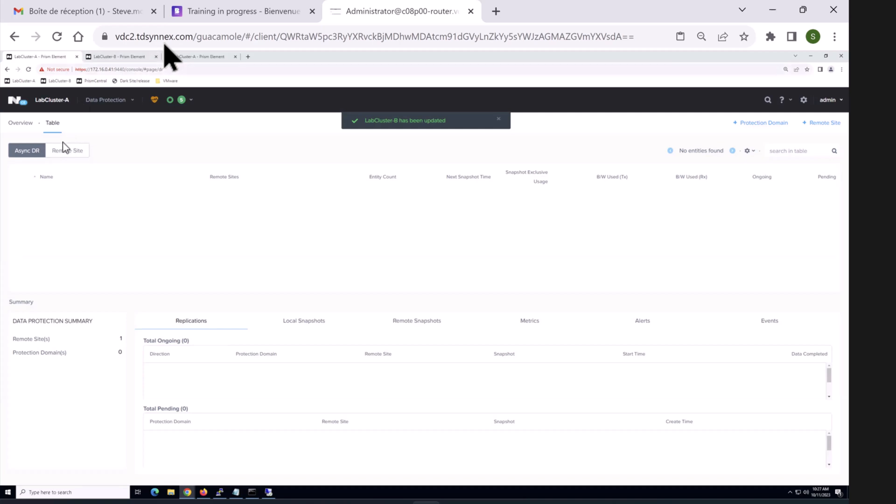
# Step: Show the VM table, check the PuTTY session, then restore LabCluster-A's Prism window
pyautogui.click(109, 101)
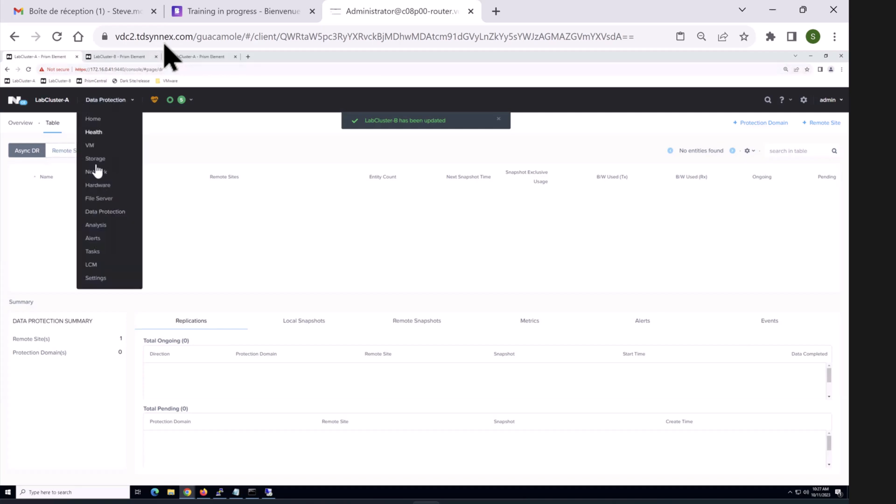
pyautogui.click(89, 147)
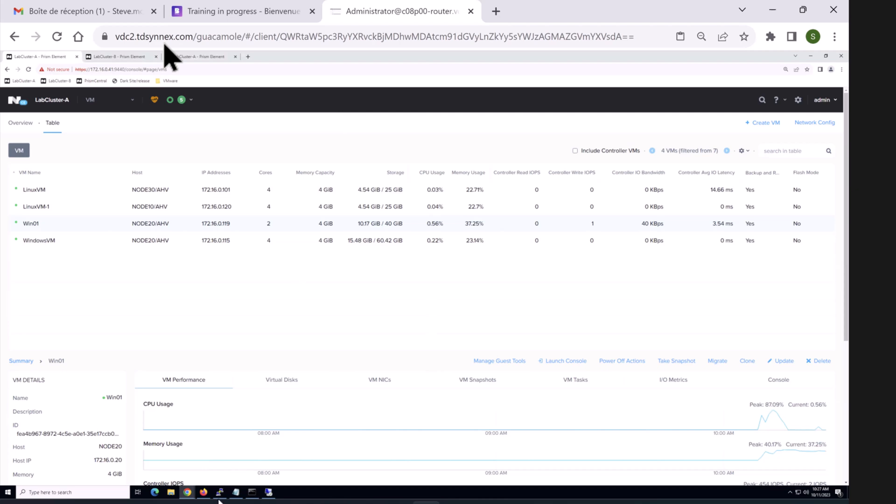
pyautogui.moveTo(192, 496)
pyautogui.click(811, 56)
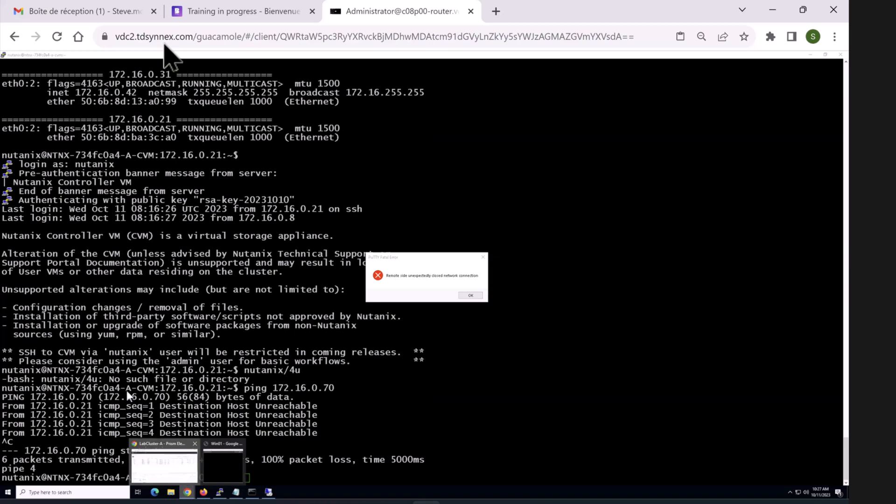
pyautogui.click(171, 467)
# Step: Launch Win01's console, dismiss the Guest Tools message, and close This PC
pyautogui.rightClick(45, 226)
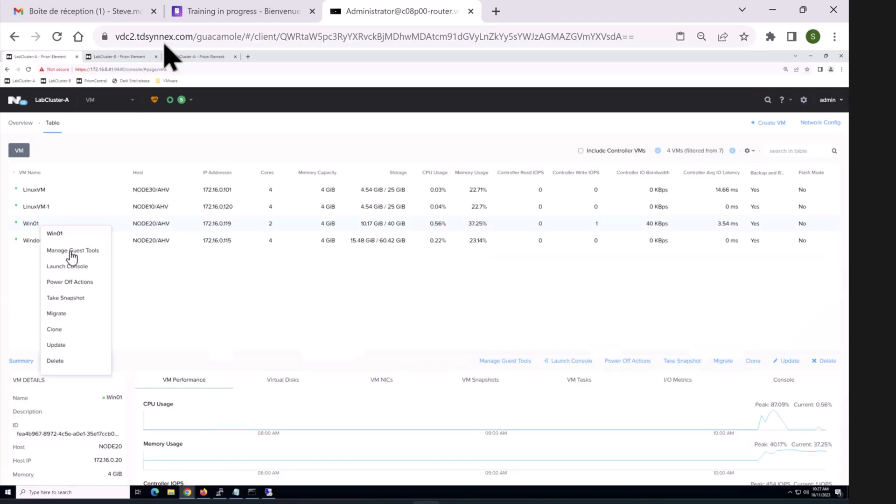
pyautogui.click(67, 266)
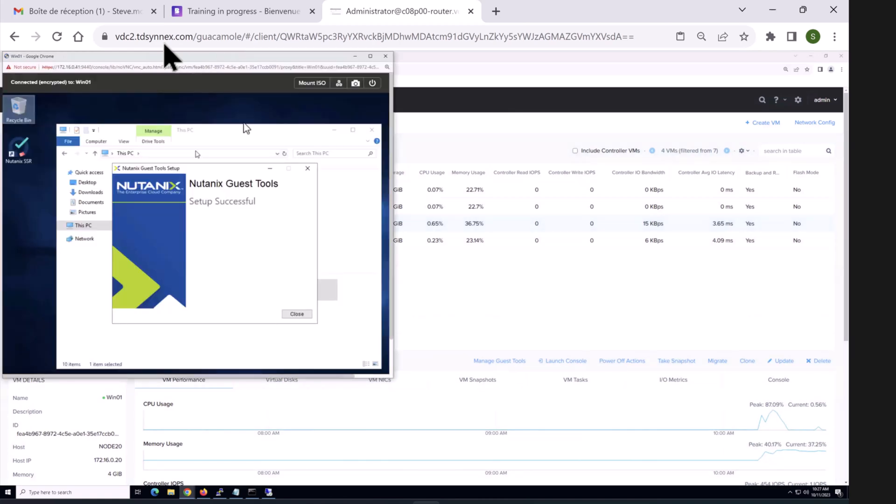
pyautogui.click(297, 314)
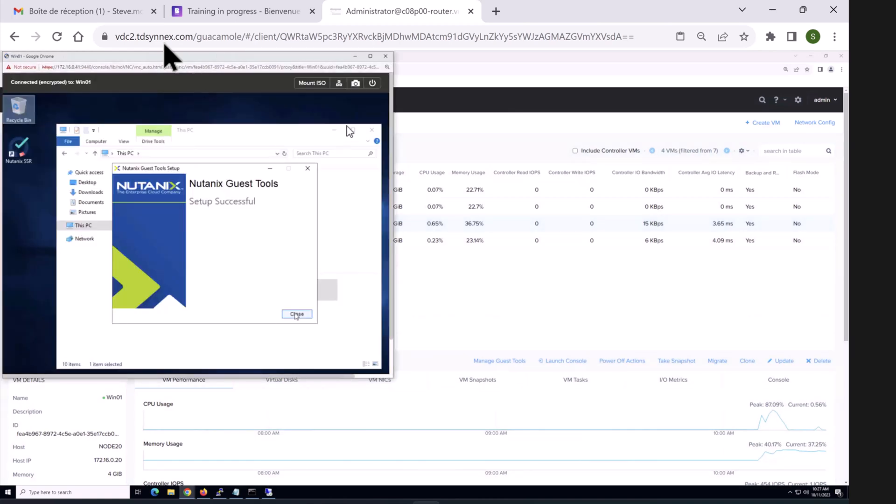
pyautogui.click(373, 130)
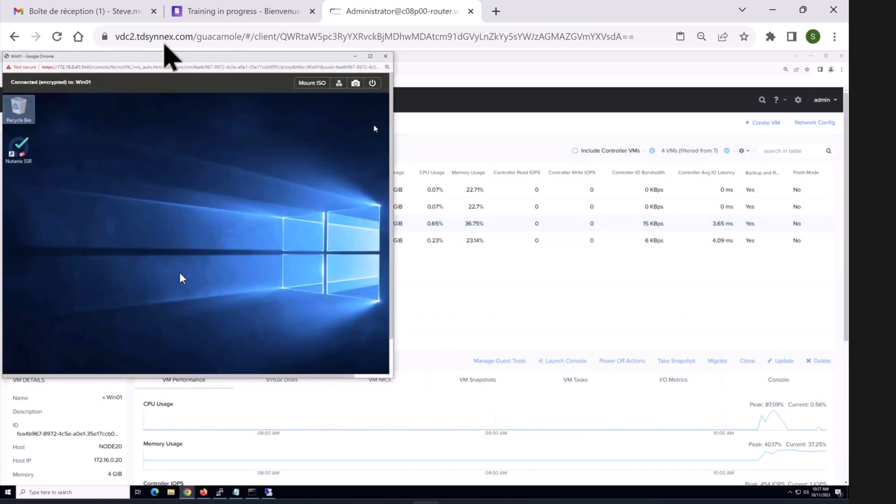
# Step: Create a New folder on Win01's desktop, open it, and close it
pyautogui.rightClick(139, 162)
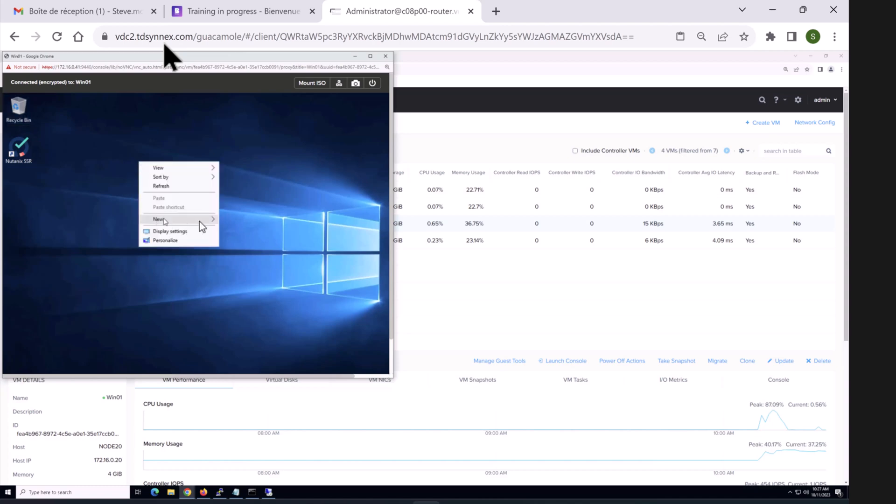
pyautogui.moveTo(164, 220)
pyautogui.click(233, 220)
pyautogui.press('Return')
pyautogui.rightClick(231, 218)
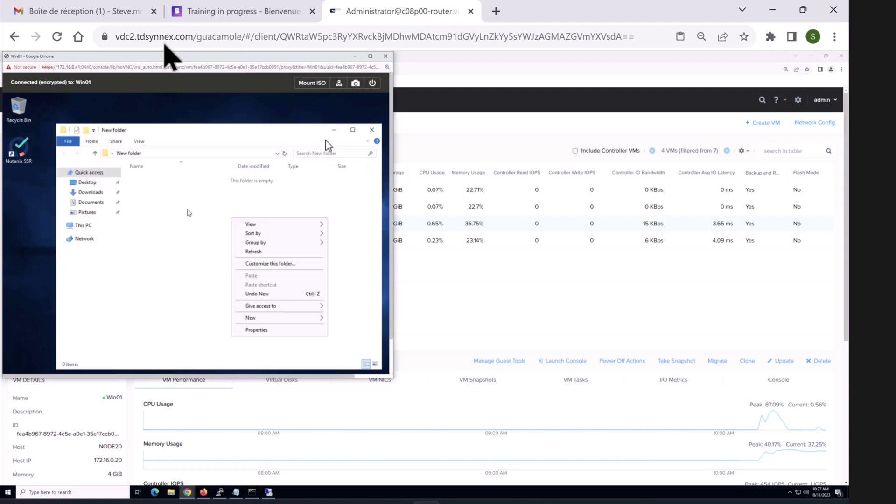
pyautogui.click(372, 130)
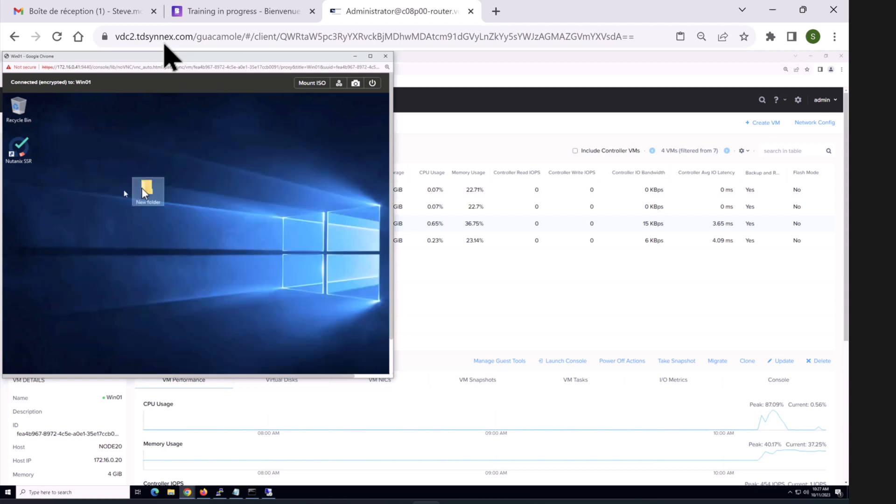
# Step: Reopen and close the New folder, then close Win01's console
pyautogui.rightClick(141, 188)
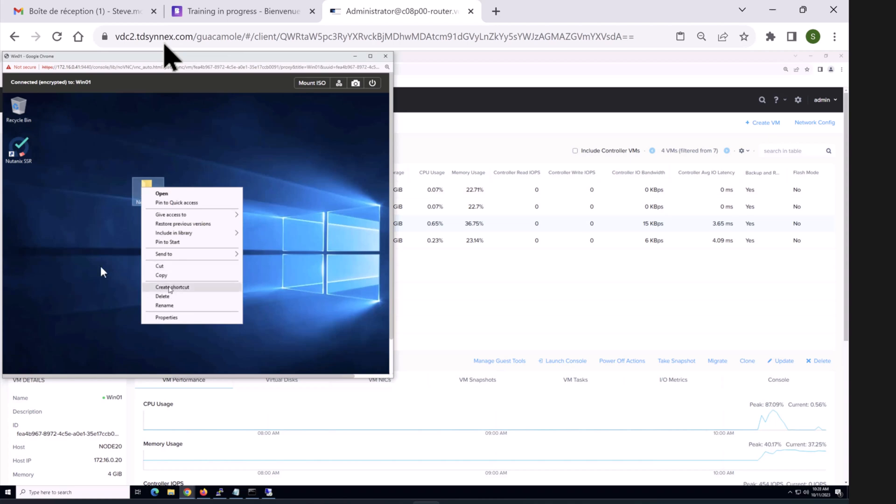
pyautogui.click(152, 204)
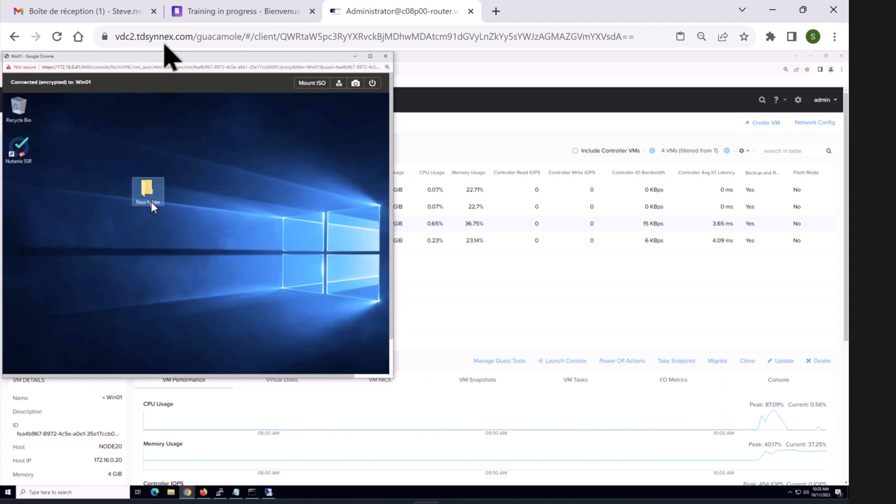
pyautogui.doubleClick(151, 202)
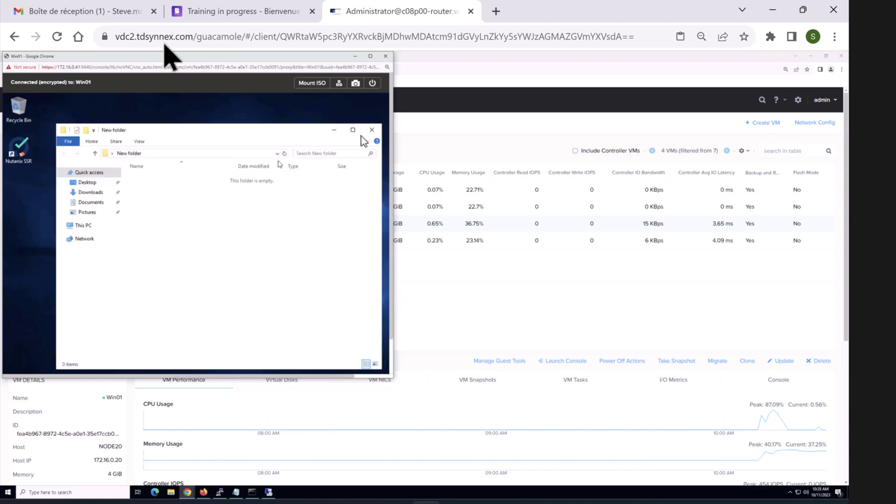
pyautogui.click(371, 131)
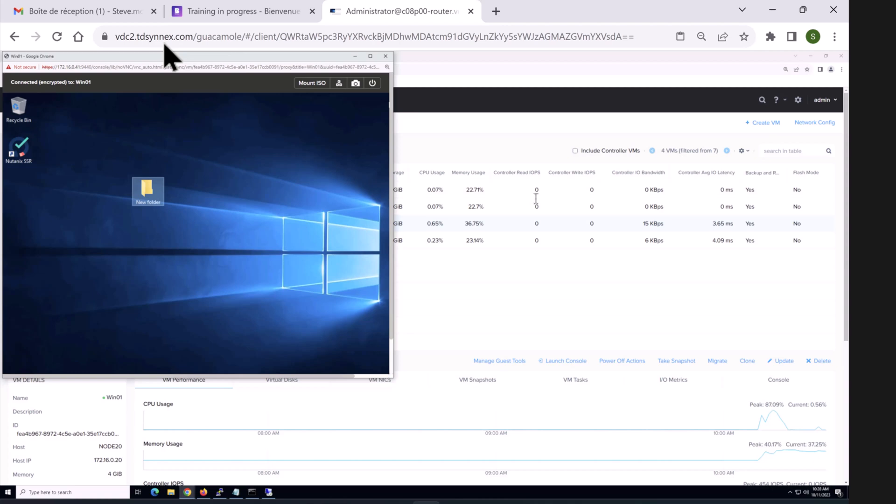
pyautogui.click(442, 303)
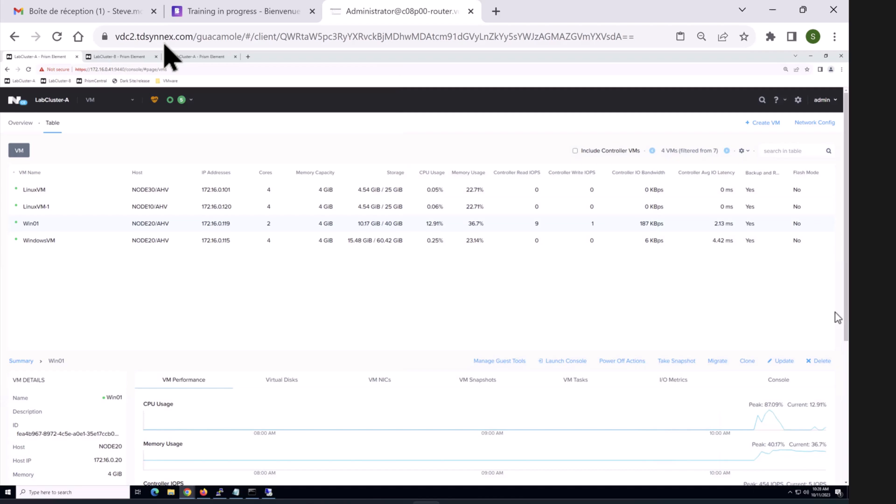
# Step: Bring the Paint WAN diagram back in front of Prism Element
pyautogui.moveTo(572, 503)
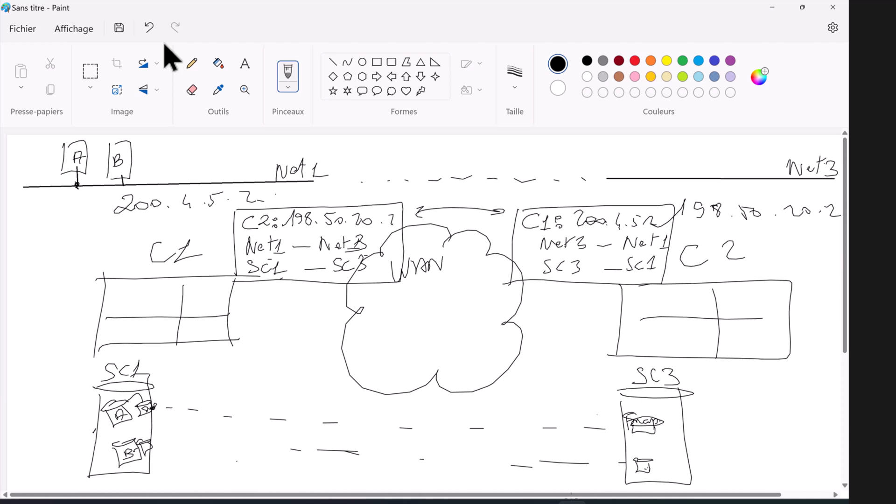
# Step: Return to LabCluster-A's Prism VM table in Chrome, leaving the Paint diagram behind
pyautogui.press('super')
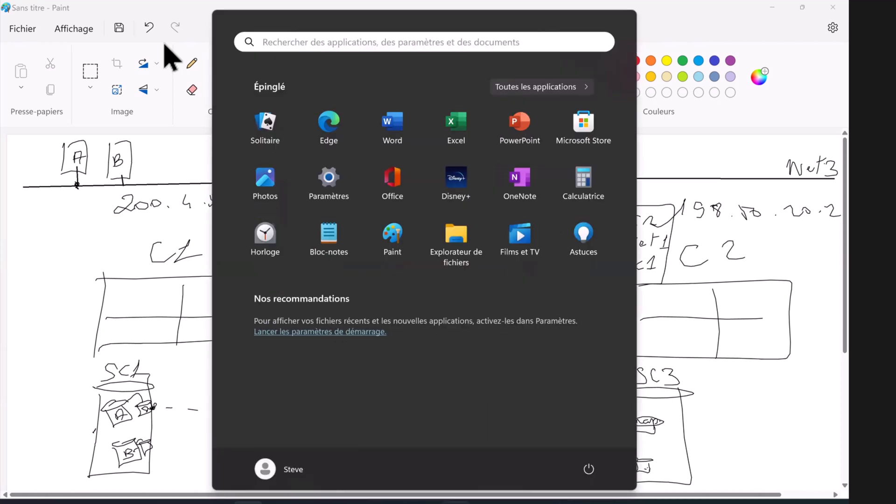
pyautogui.click(410, 458)
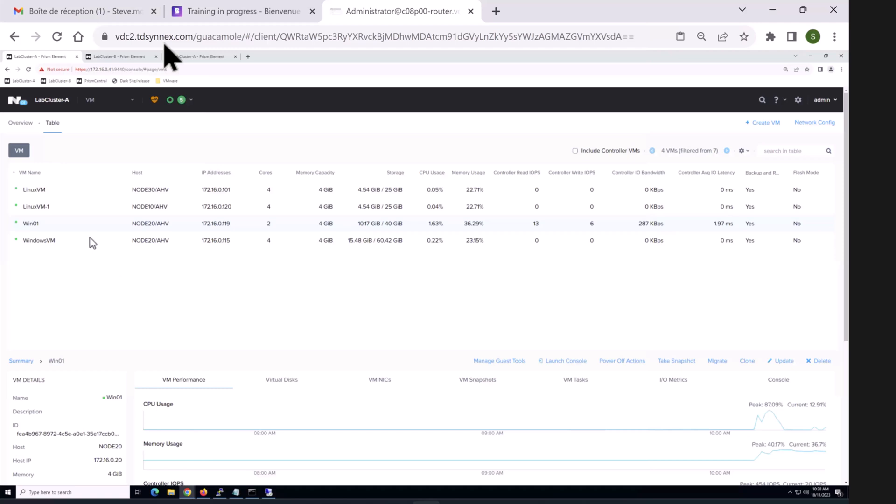
pyautogui.rightClick(88, 222)
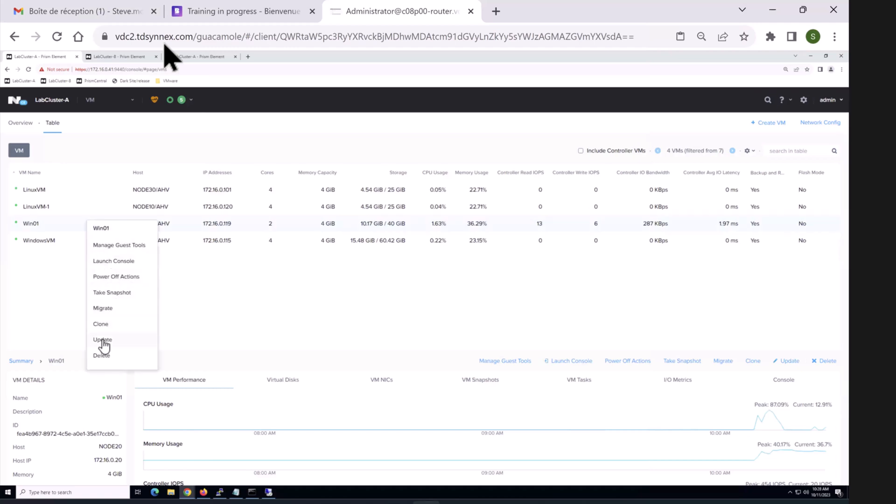
pyautogui.click(134, 342)
pyautogui.moveTo(526, 226); pyautogui.dragTo(523, 311)
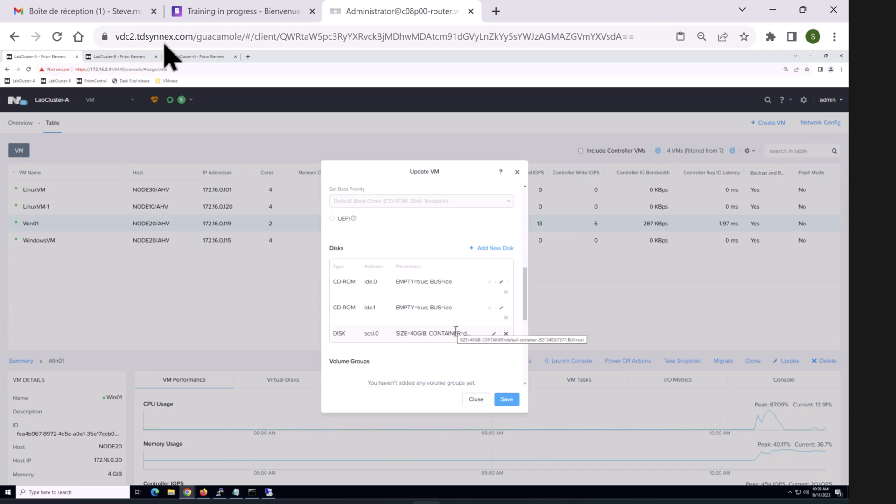
pyautogui.click(474, 399)
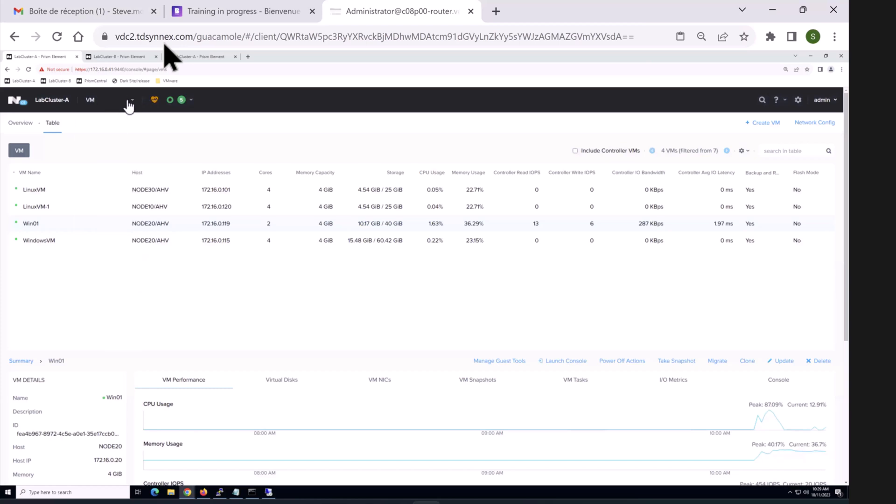
pyautogui.click(132, 102)
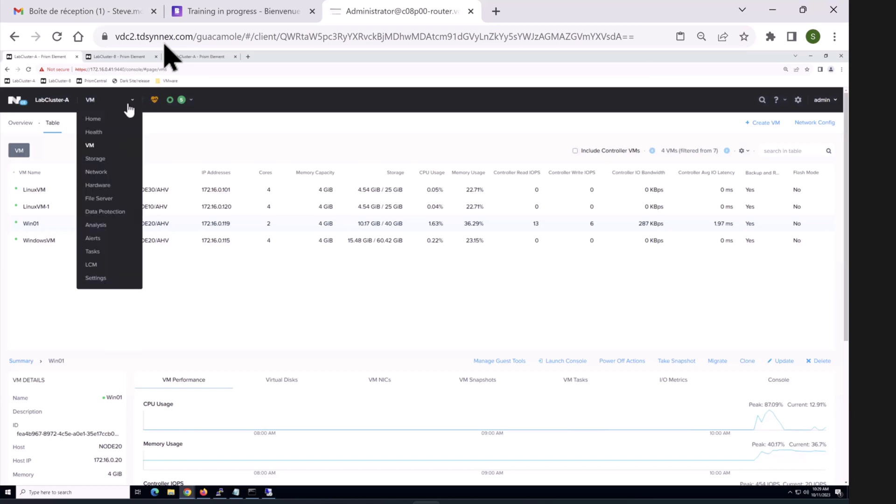
# Step: Start an Async DR protection domain named PD001, then cancel the setup
pyautogui.click(110, 211)
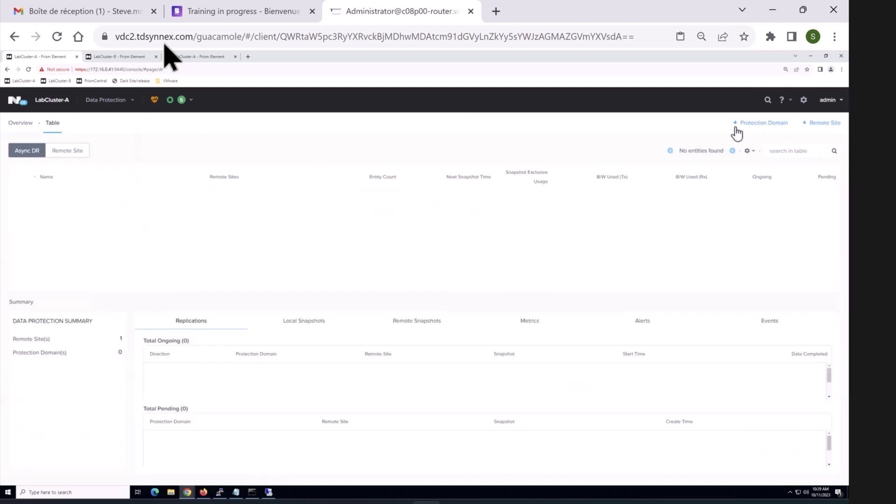
pyautogui.click(750, 127)
pyautogui.click(750, 140)
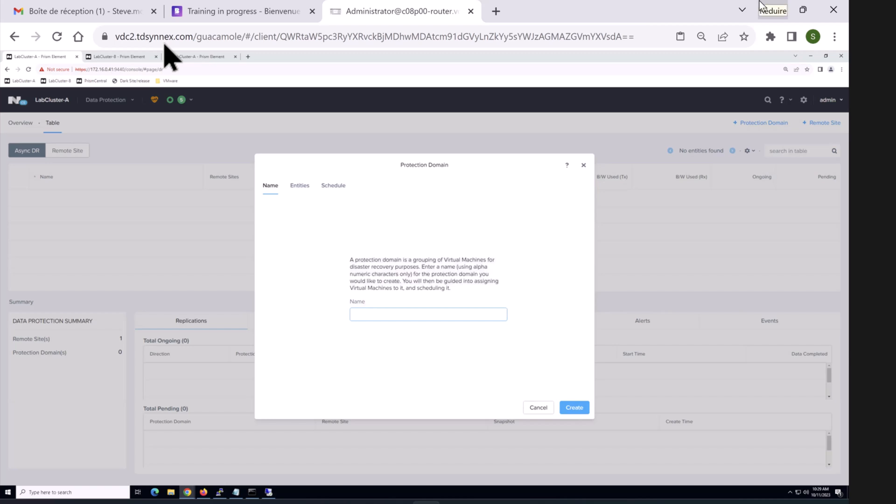
pyautogui.write('PD001')
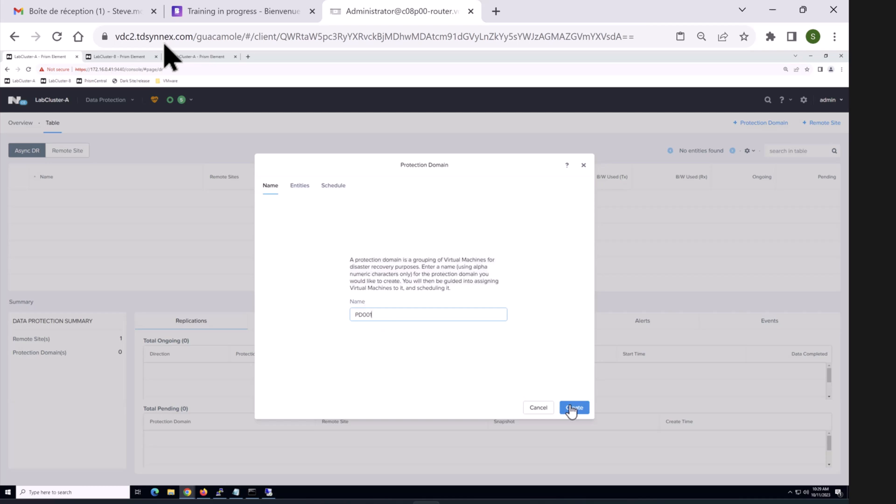
pyautogui.hotkey('ctrl', 'a')
pyautogui.click(581, 410)
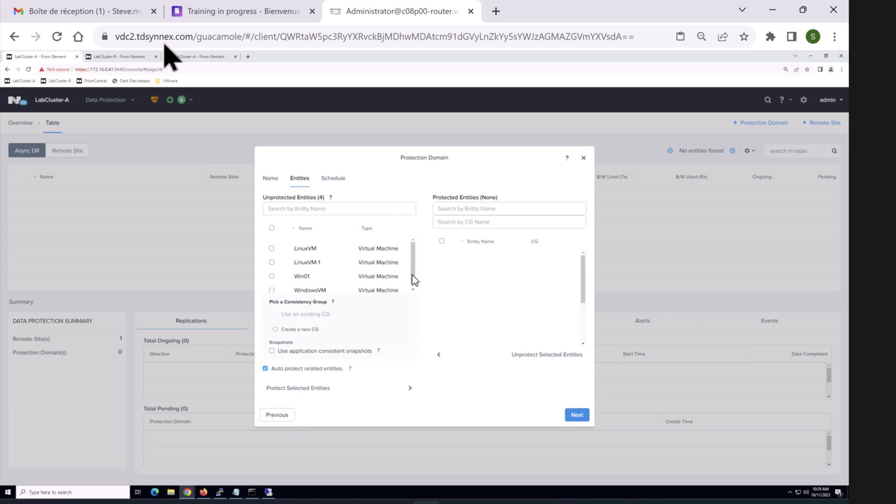
pyautogui.scroll(-1, 414, 282)
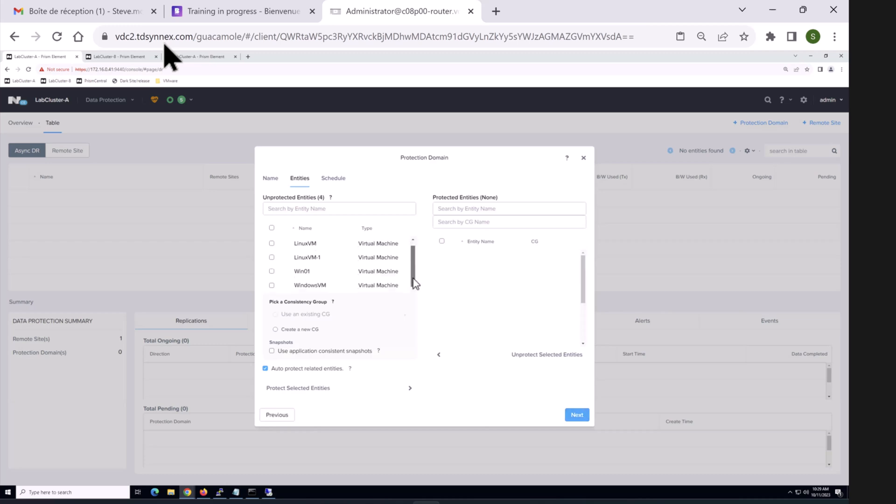
pyautogui.click(579, 168)
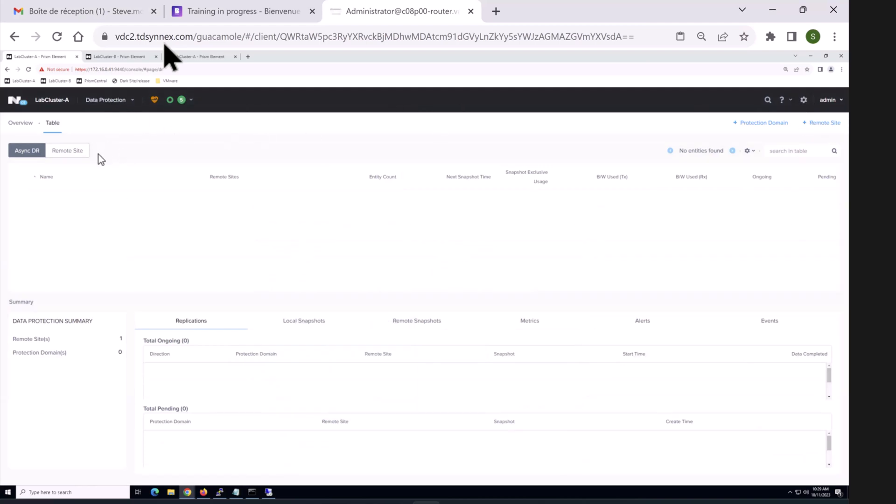
# Step: Show LabCluster-A's storage pool table on the Storage page
pyautogui.click(120, 109)
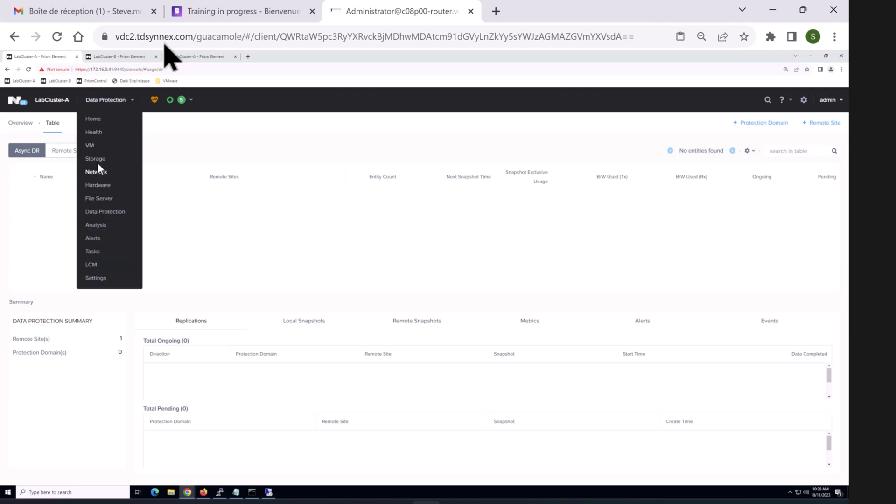
pyautogui.click(138, 159)
pyautogui.click(120, 152)
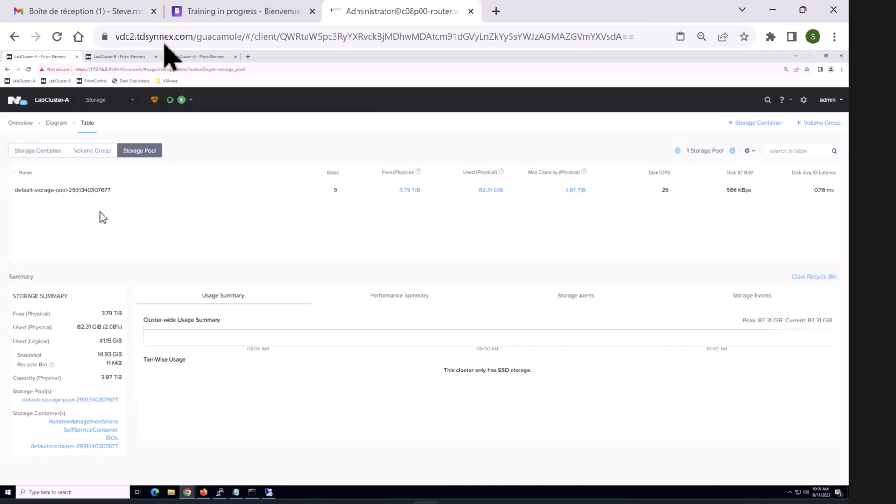
# Step: Create volume group VG001 with one 2 GiB disk from SelfServiceContainer
pyautogui.click(94, 151)
pyautogui.click(810, 129)
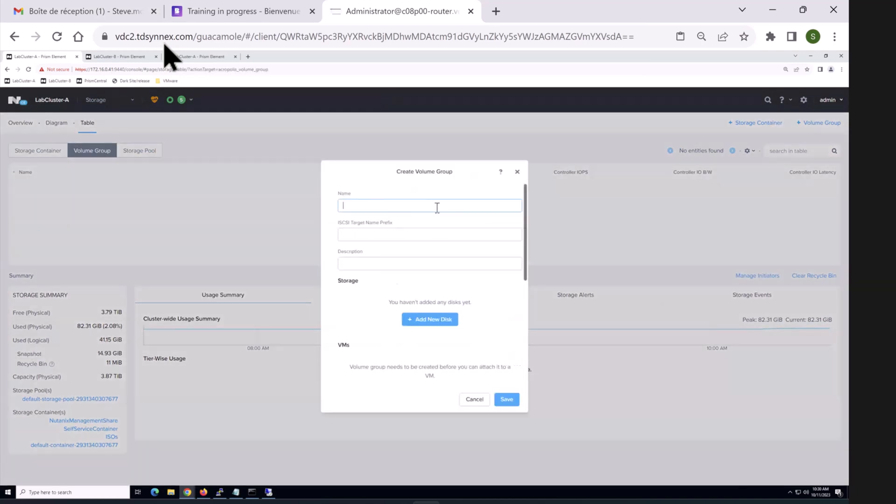
pyautogui.click(438, 207)
pyautogui.write('VG001')
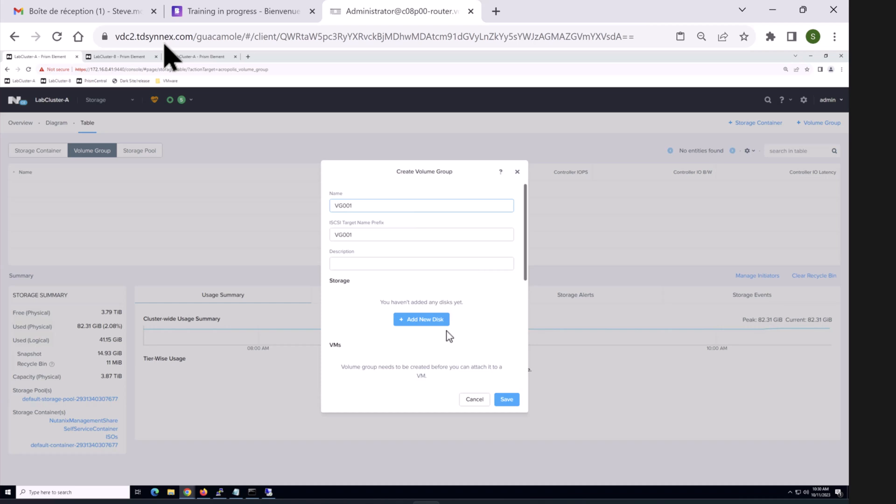
pyautogui.click(421, 319)
pyautogui.click(406, 300)
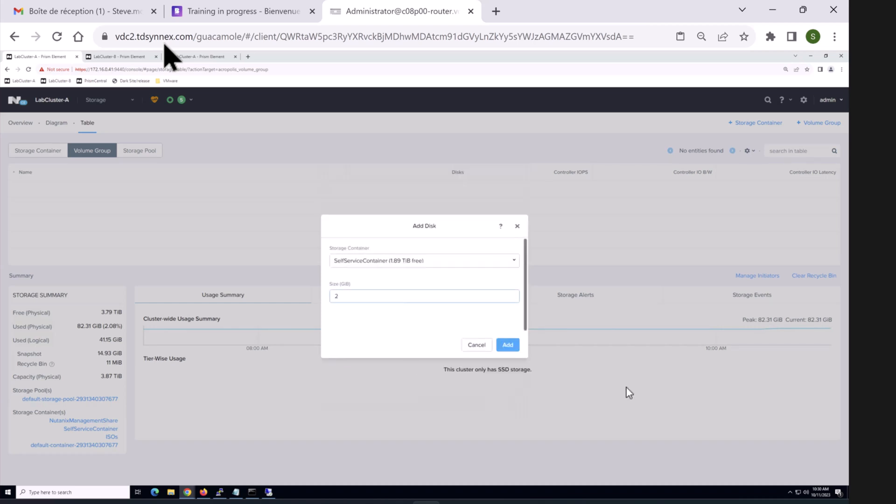
pyautogui.click(508, 345)
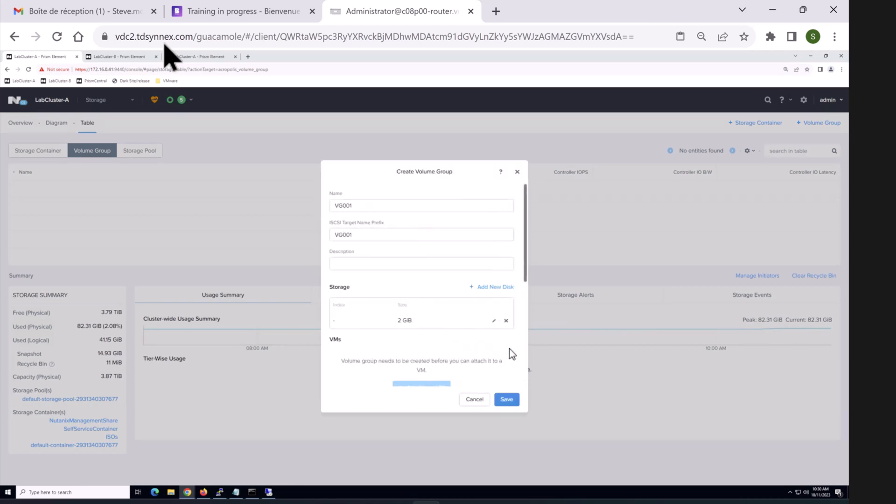
pyautogui.click(506, 400)
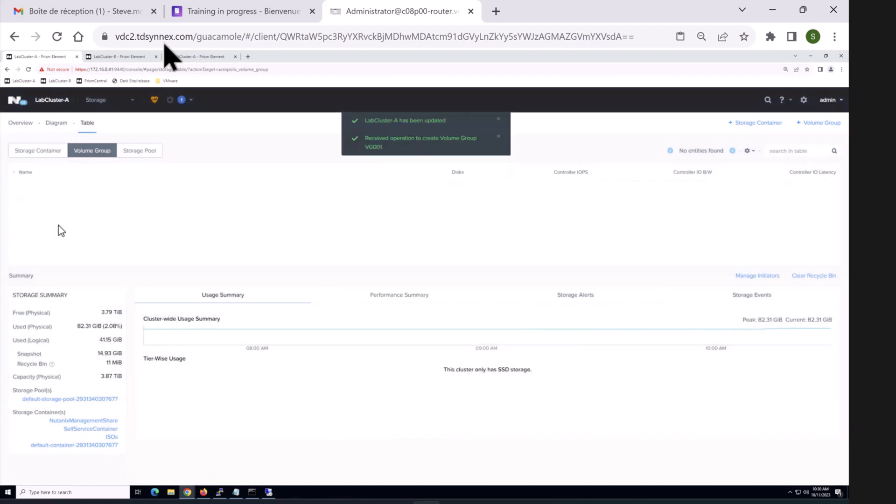
# Step: Dismiss the progress notifications and reload the volume group list to confirm VG001
pyautogui.click(498, 139)
pyautogui.click(499, 119)
pyautogui.click(135, 152)
pyautogui.doubleClick(82, 153)
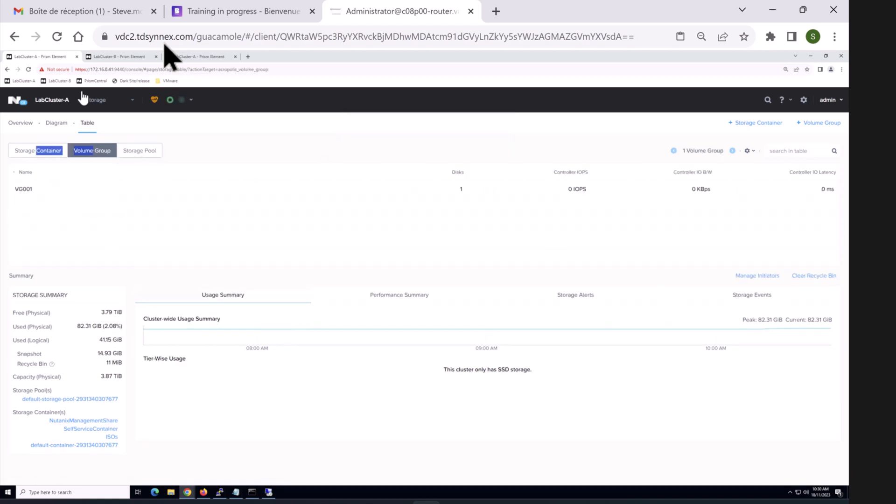
pyautogui.click(93, 99)
# Step: Create an Async DR protection domain named PD001
pyautogui.click(113, 212)
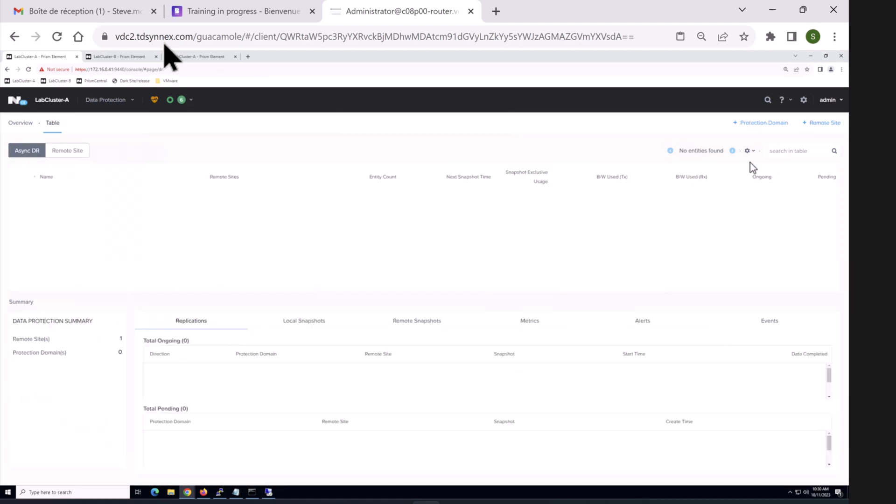
pyautogui.click(761, 123)
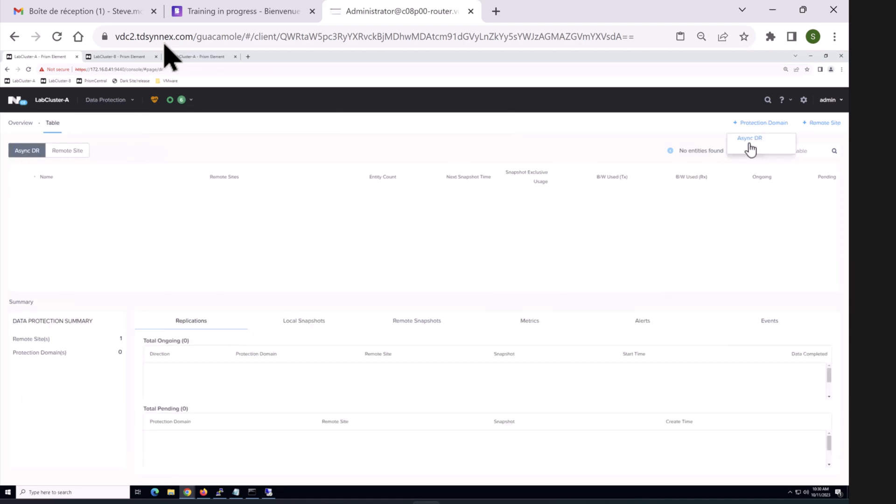
pyautogui.click(750, 140)
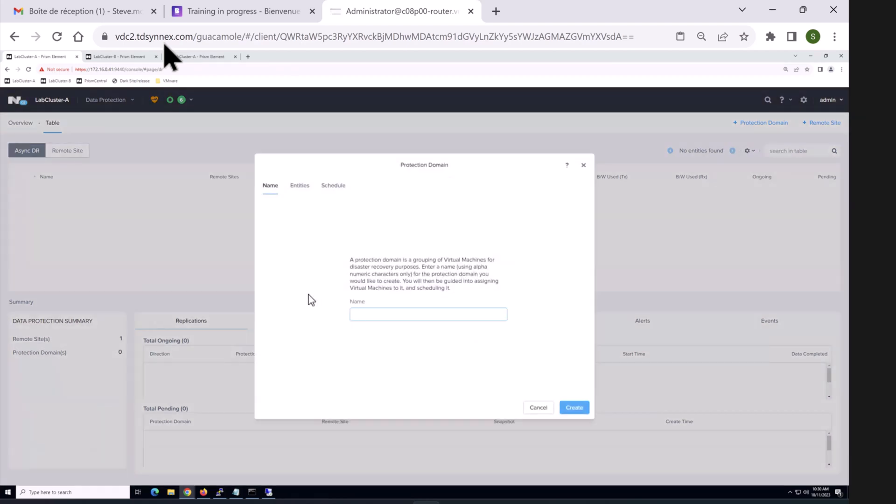
pyautogui.write('PD001')
pyautogui.click(564, 410)
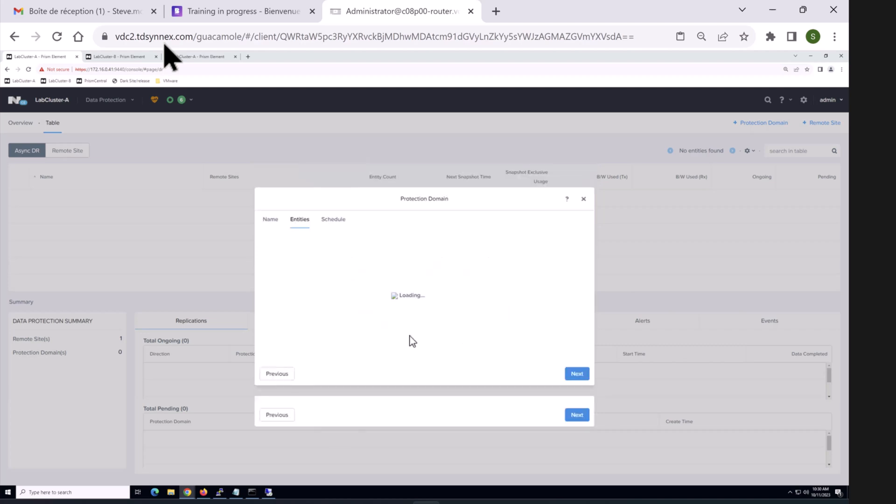
# Step: Protect only Win01 in PD001 and continue to the schedule step
pyautogui.click(272, 276)
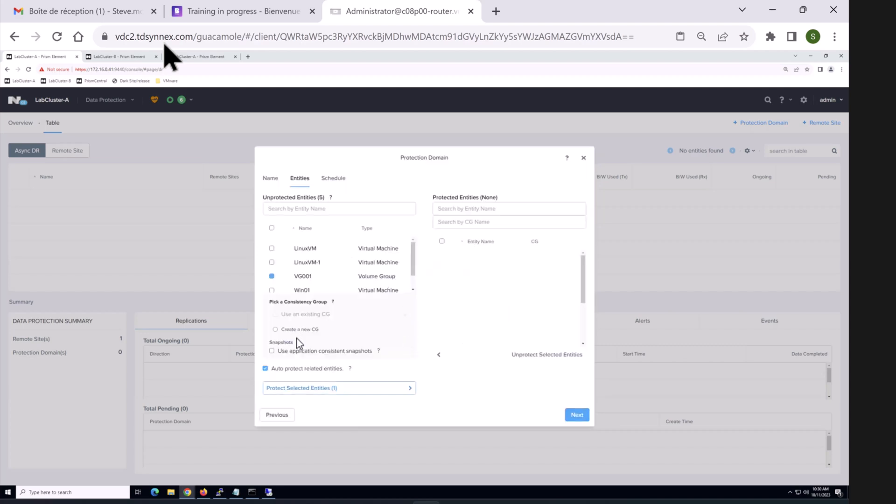
pyautogui.click(272, 263)
pyautogui.click(272, 249)
pyautogui.doubleClick(272, 255)
pyautogui.click(272, 276)
pyautogui.moveTo(273, 298); pyautogui.dragTo(323, 284)
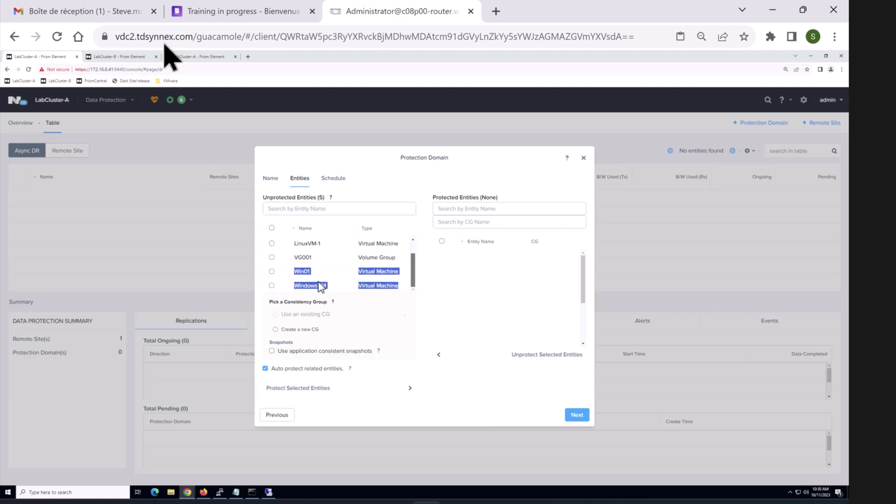
pyautogui.click(270, 272)
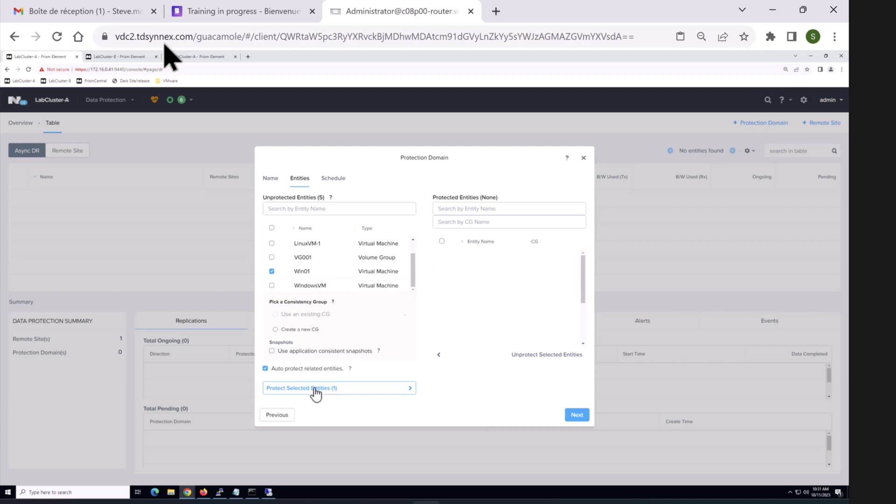
pyautogui.click(342, 392)
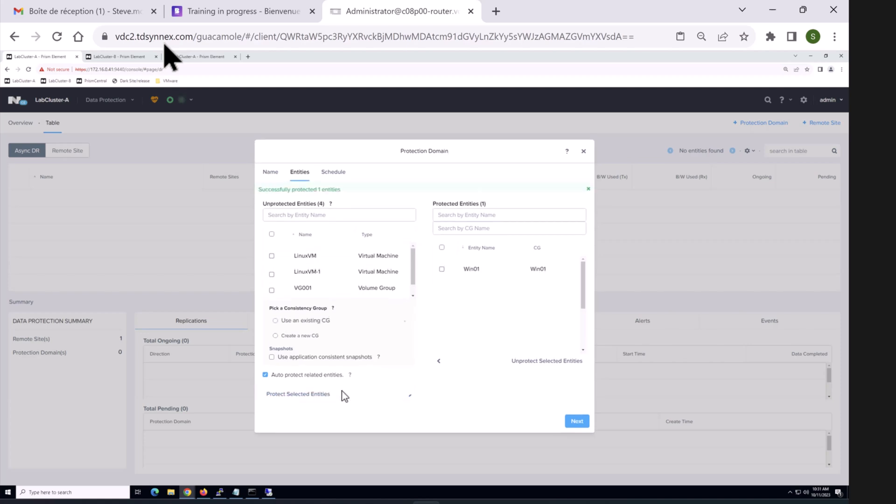
pyautogui.tripleClick(442, 212)
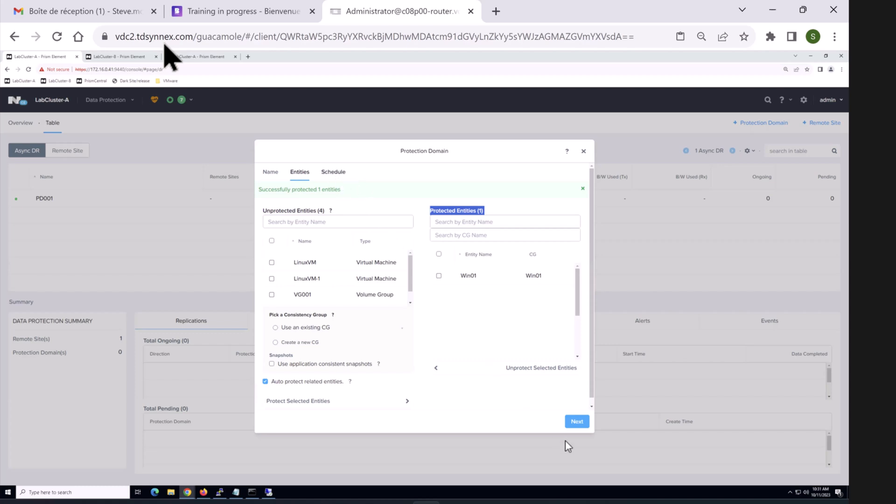
pyautogui.click(577, 417)
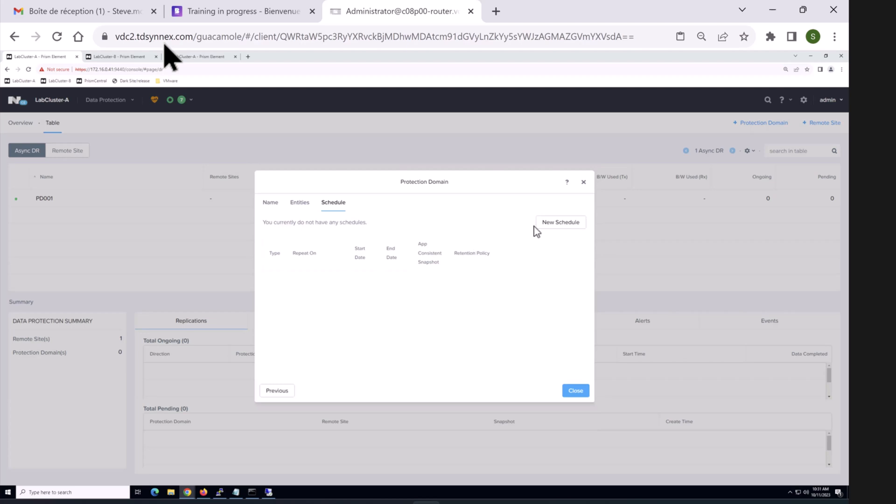
# Step: Fill in a PD001 schedule: every 60 minutes, keep last 2 locally and 2 on LabCluster-B
pyautogui.doubleClick(562, 225)
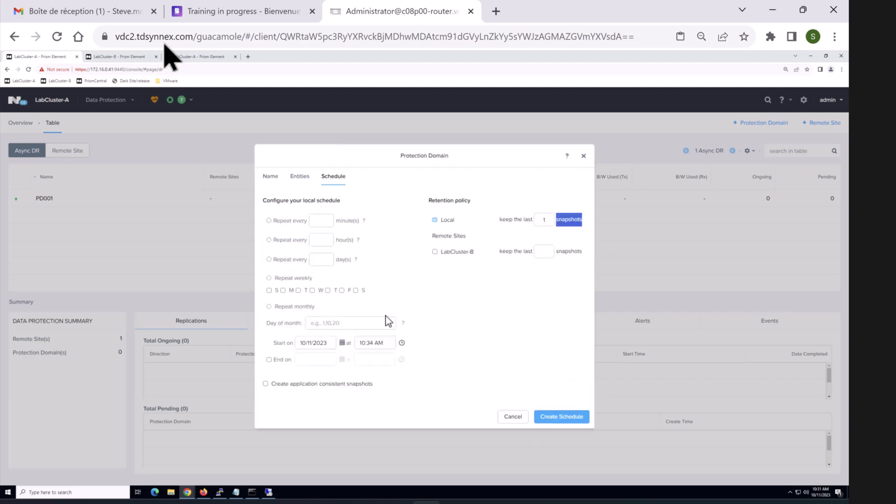
pyautogui.click(273, 222)
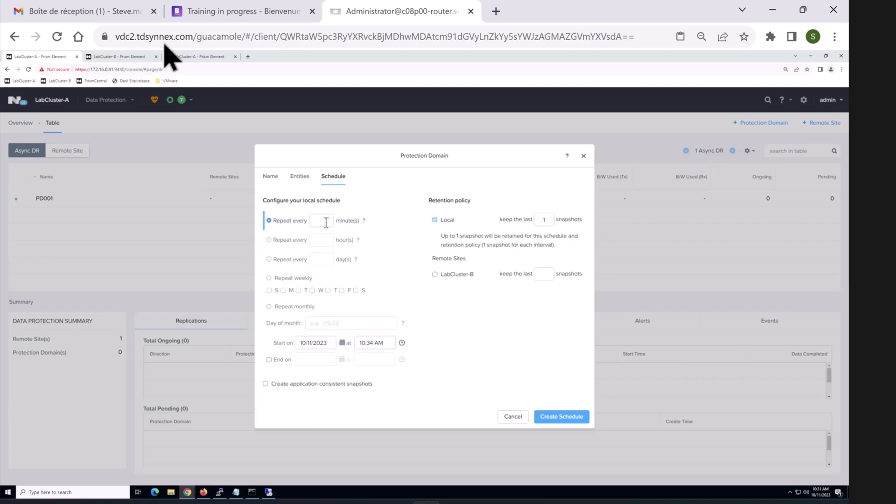
pyautogui.write('60')
pyautogui.click(542, 220)
pyautogui.write('2')
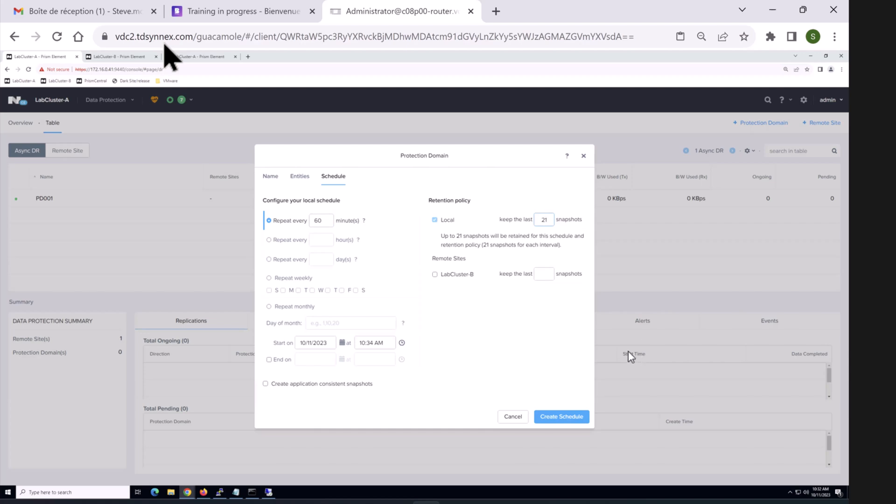
pyautogui.press('Delete')
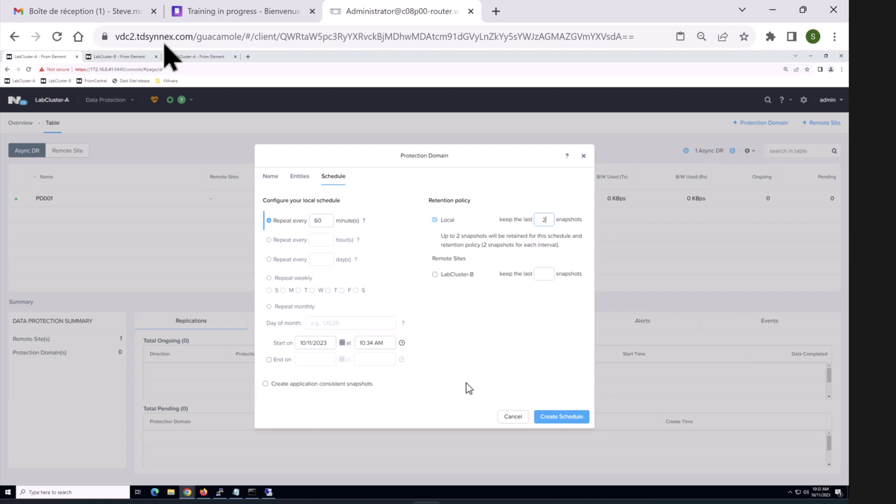
pyautogui.doubleClick(438, 277)
pyautogui.click(468, 359)
pyautogui.write('2')
# Step: Change the rejected 60-minute interval to 600 minutes, save the schedule, and close the dialog
pyautogui.click(567, 415)
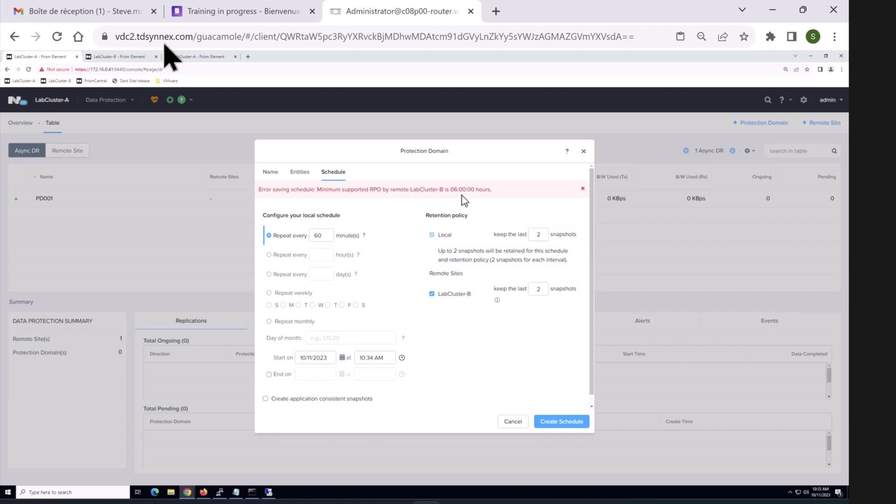
pyautogui.click(355, 219)
pyautogui.write('0')
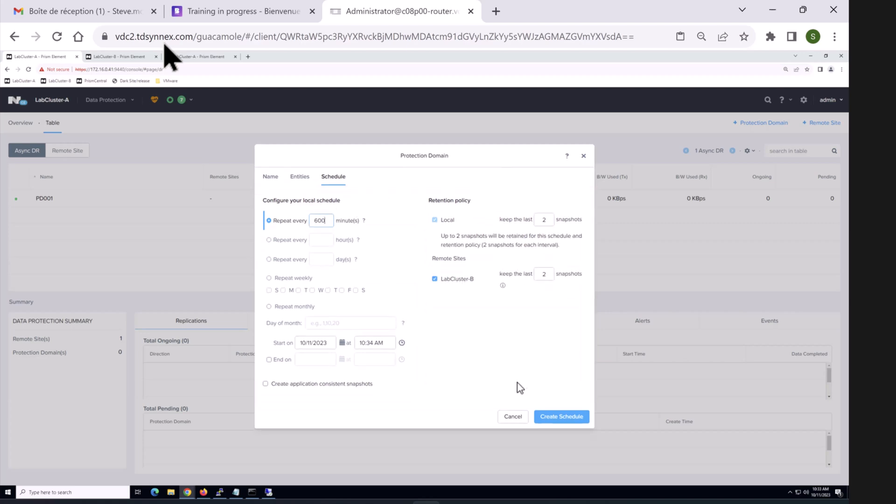
pyautogui.click(577, 418)
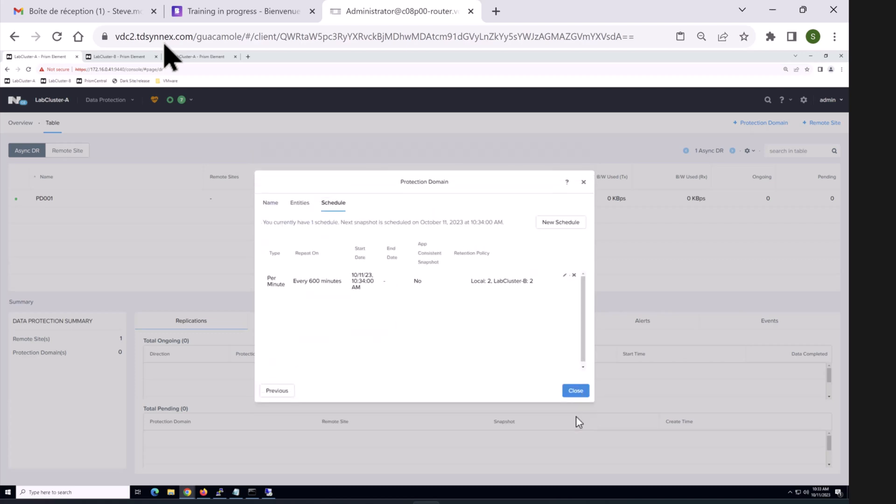
pyautogui.click(578, 393)
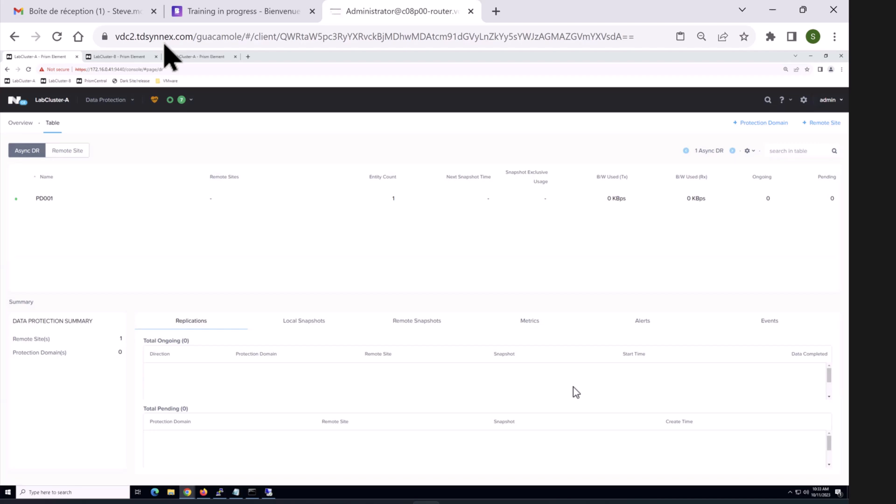
# Step: In Paint, write PD with a bracket line below the C1 table
pyautogui.moveTo(576, 500)
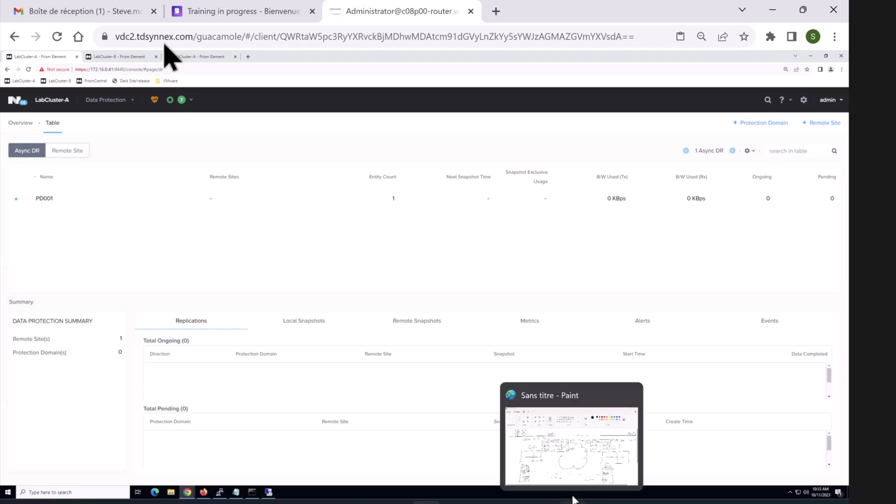
pyautogui.click(574, 471)
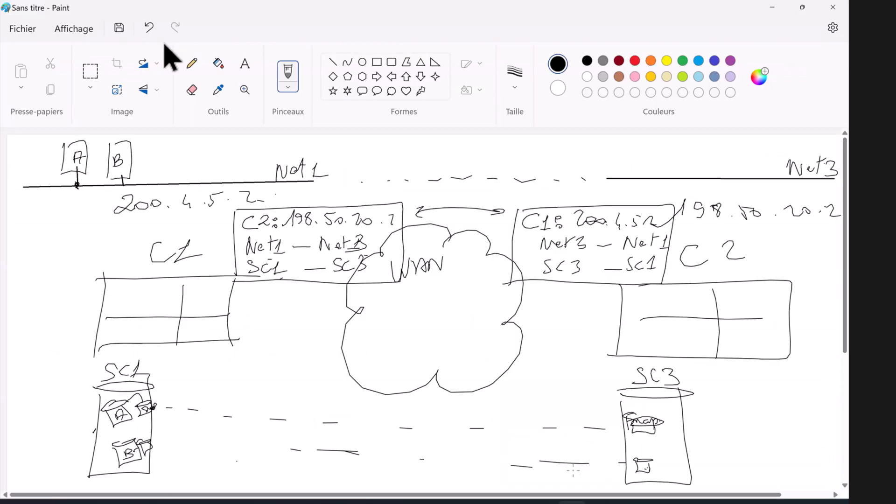
pyautogui.moveTo(216, 352)
pyautogui.mouseDown()
pyautogui.moveTo(214, 372)
pyautogui.moveTo(215, 360)
pyautogui.moveTo(232, 367)
pyautogui.mouseUp()
pyautogui.moveTo(231, 354)
pyautogui.mouseDown()
pyautogui.moveTo(239, 356)
pyautogui.moveTo(226, 369)
pyautogui.mouseUp()
pyautogui.moveTo(251, 355)
pyautogui.mouseDown()
pyautogui.moveTo(249, 384)
pyautogui.moveTo(275, 364)
pyautogui.moveTo(265, 387)
pyautogui.moveTo(289, 357)
pyautogui.moveTo(293, 380)
pyautogui.mouseUp()
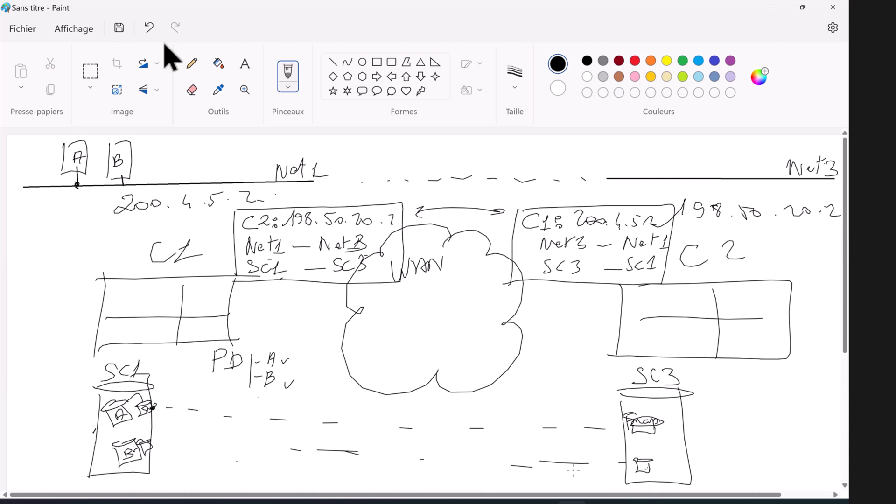
# Step: Note the 60-minute interval and retention 3, plus a C2 checkbox with 3
pyautogui.moveTo(260, 396); pyautogui.dragTo(258, 411)
pyautogui.moveTo(261, 408); pyautogui.dragTo(268, 410)
pyautogui.moveTo(273, 389); pyautogui.dragTo(271, 397)
pyautogui.moveTo(296, 395)
pyautogui.mouseDown()
pyautogui.moveTo(308, 397)
pyautogui.moveTo(295, 411)
pyautogui.mouseUp()
pyautogui.moveTo(221, 427)
pyautogui.mouseDown()
pyautogui.moveTo(234, 442)
pyautogui.moveTo(220, 429)
pyautogui.moveTo(276, 437)
pyautogui.moveTo(236, 429)
pyautogui.mouseUp()
pyautogui.click(264, 431)
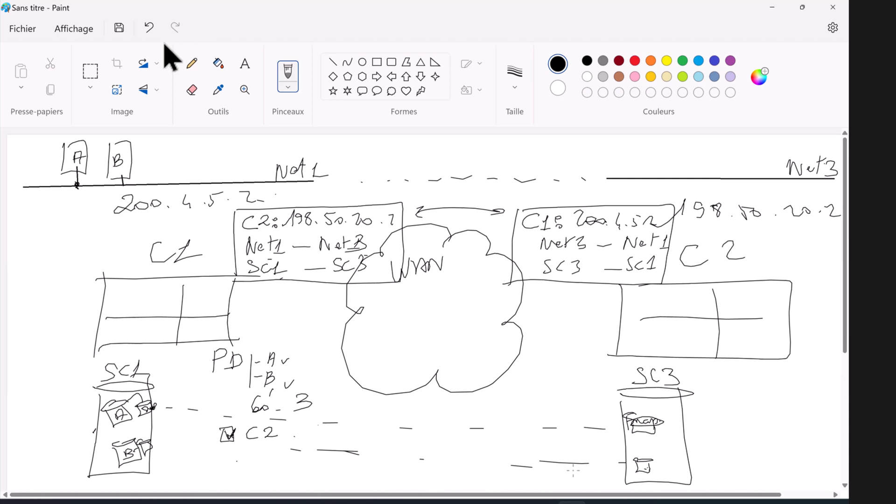
pyautogui.moveTo(307, 422)
pyautogui.mouseDown()
pyautogui.moveTo(315, 427)
pyautogui.moveTo(305, 437)
pyautogui.mouseUp()
# Step: In red, box the PD label and tick the C2 checkbox
pyautogui.click(635, 61)
pyautogui.moveTo(204, 343)
pyautogui.mouseDown()
pyautogui.moveTo(202, 376)
pyautogui.moveTo(245, 341)
pyautogui.moveTo(246, 375)
pyautogui.moveTo(191, 382)
pyautogui.mouseUp()
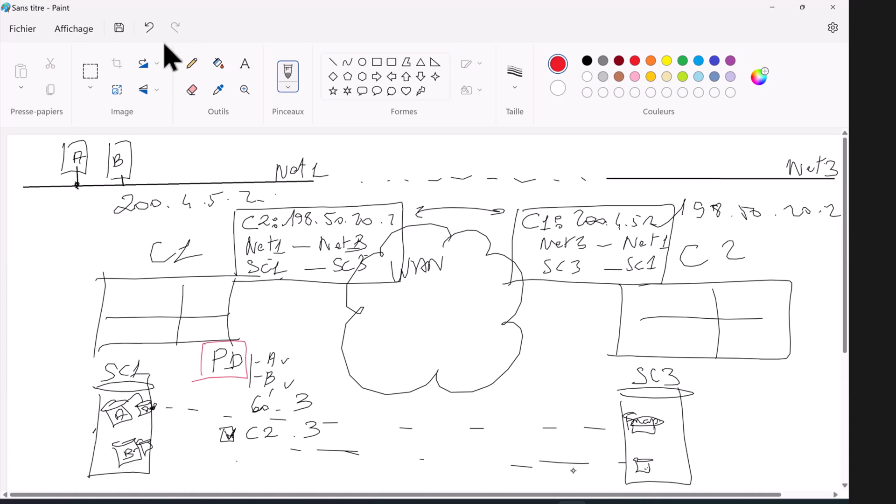
pyautogui.moveTo(228, 438); pyautogui.dragTo(239, 426)
# Step: Draw a second PD box in black beside SC3
pyautogui.click(587, 61)
pyautogui.moveTo(529, 370); pyautogui.dragTo(530, 400)
pyautogui.moveTo(530, 369)
pyautogui.mouseDown()
pyautogui.moveTo(557, 383)
pyautogui.moveTo(526, 403)
pyautogui.mouseUp()
pyautogui.moveTo(538, 380)
pyautogui.mouseDown()
pyautogui.moveTo(537, 393)
pyautogui.moveTo(540, 386)
pyautogui.moveTo(551, 393)
pyautogui.moveTo(539, 395)
pyautogui.mouseUp()
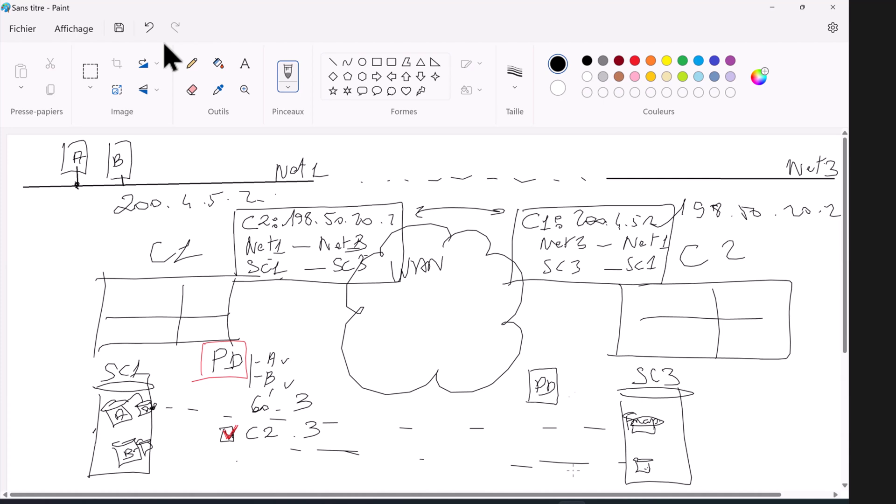
# Step: In red, label the first PD 'Act.', the second 'Passive', and add dashes beside it
pyautogui.click(635, 61)
pyautogui.moveTo(249, 341); pyautogui.dragTo(265, 342)
pyautogui.moveTo(270, 324)
pyautogui.mouseDown()
pyautogui.moveTo(271, 339)
pyautogui.moveTo(279, 328)
pyautogui.mouseUp()
pyautogui.click(276, 339)
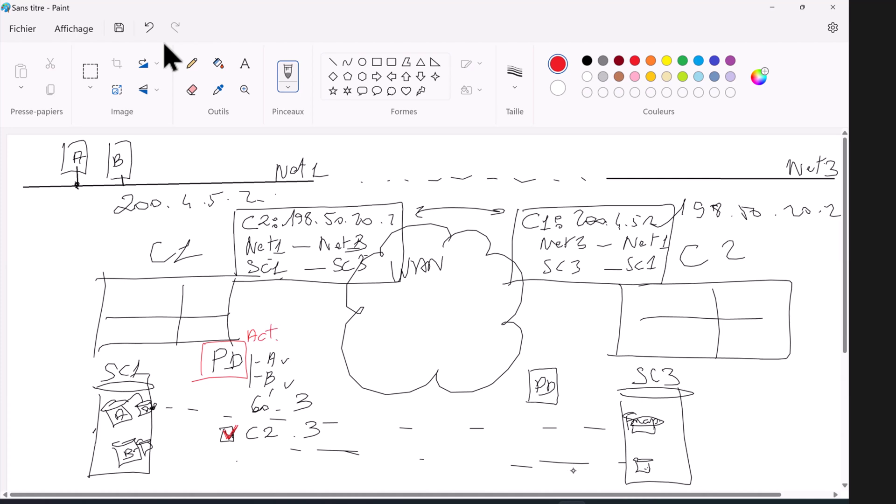
pyautogui.moveTo(542, 346); pyautogui.dragTo(544, 359)
pyautogui.moveTo(541, 347); pyautogui.dragTo(555, 359)
pyautogui.moveTo(583, 355); pyautogui.dragTo(587, 358)
pyautogui.click(595, 358)
pyautogui.moveTo(562, 391); pyautogui.dragTo(574, 390)
pyautogui.moveTo(562, 401)
pyautogui.mouseDown()
pyautogui.moveTo(577, 400)
pyautogui.moveTo(575, 410)
pyautogui.mouseUp()
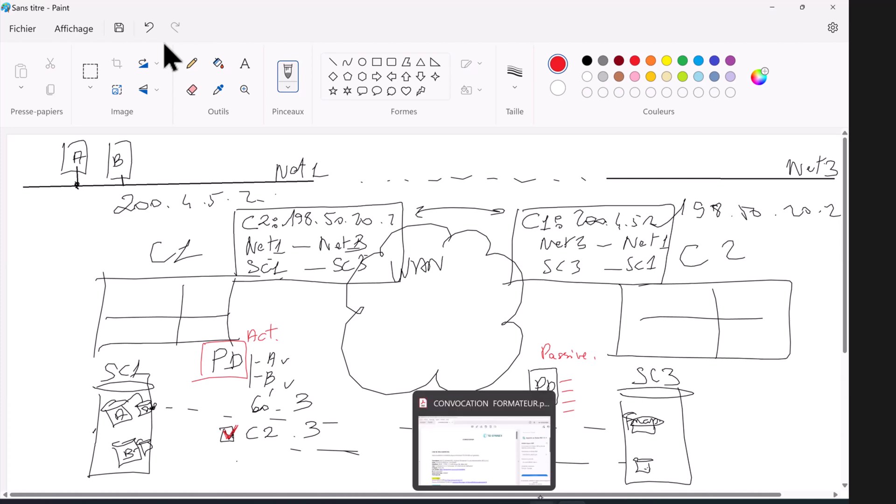
# Step: On LabCluster-B's Data Protection table, check that PD001 is Inactive
pyautogui.moveTo(424, 495)
pyautogui.click(421, 473)
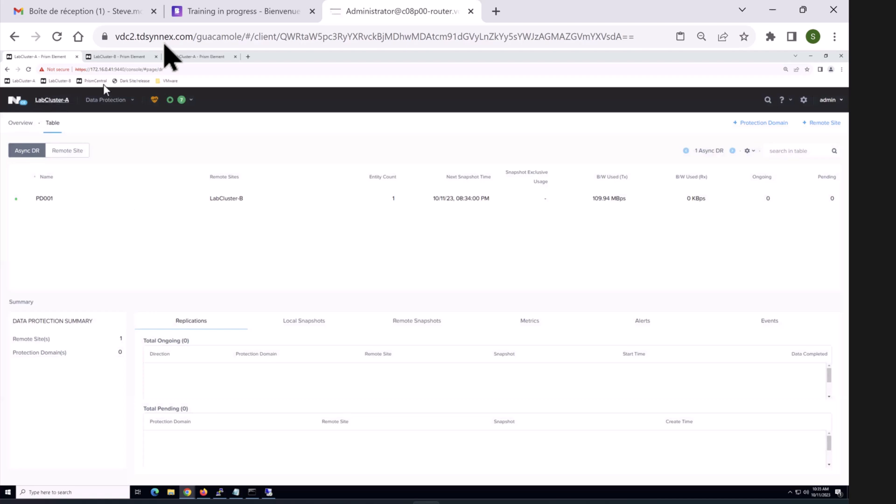
pyautogui.hotkey('ctrl', 'Tab')
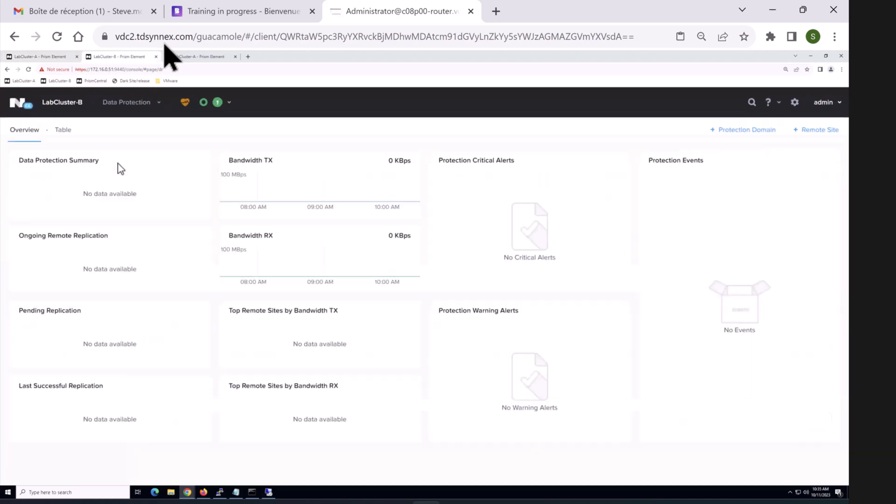
pyautogui.click(140, 103)
pyautogui.click(88, 227)
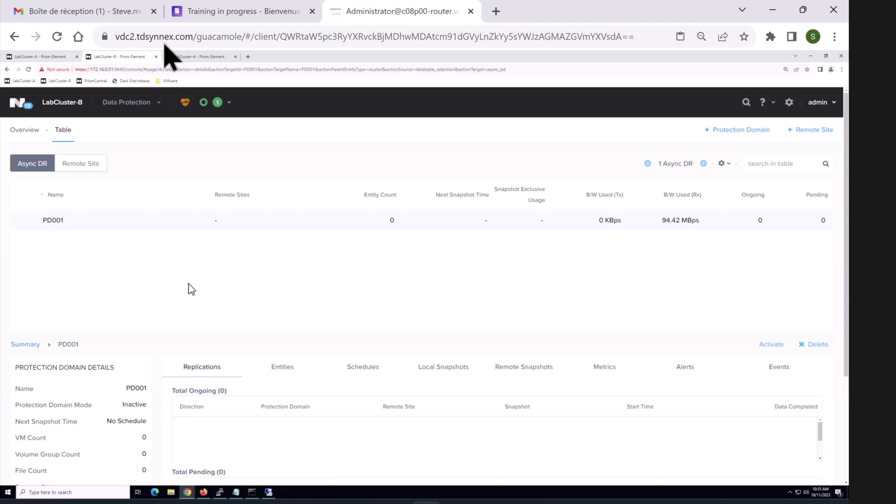
pyautogui.doubleClick(138, 404)
# Step: Confirm PD001 is Active on LabCluster-A, then show its VM table
pyautogui.click(40, 56)
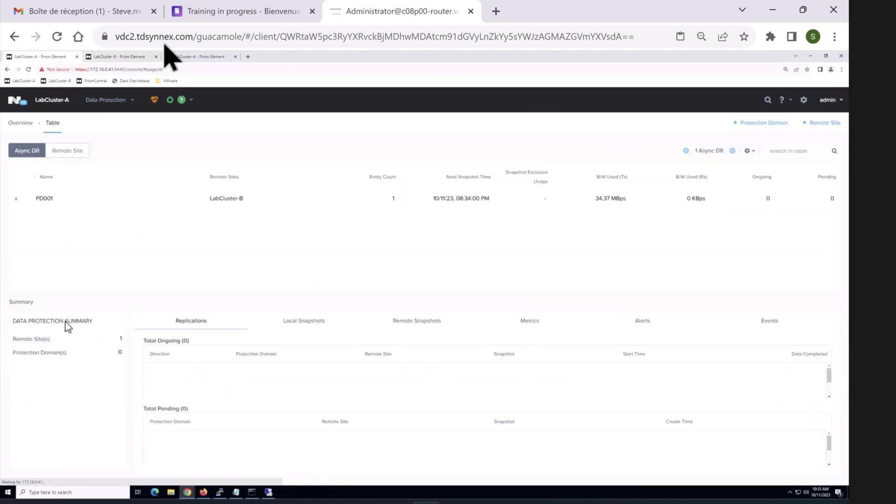
pyautogui.doubleClick(112, 352)
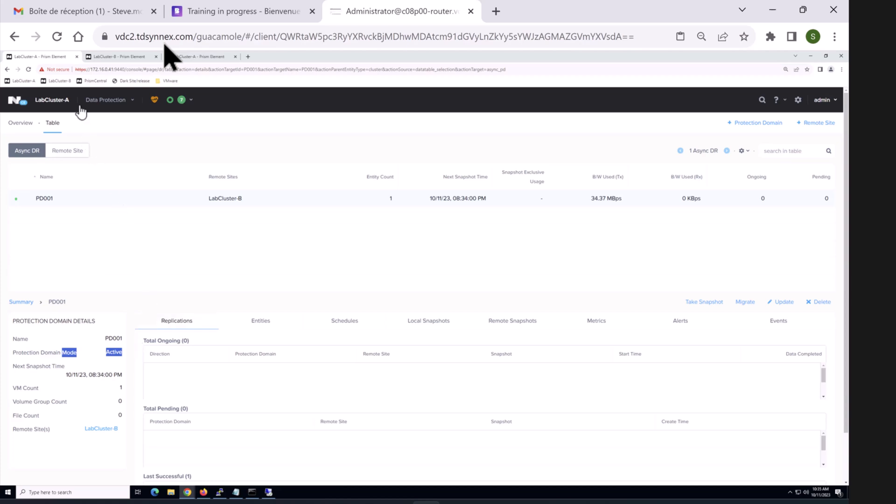
pyautogui.click(110, 100)
pyautogui.click(93, 146)
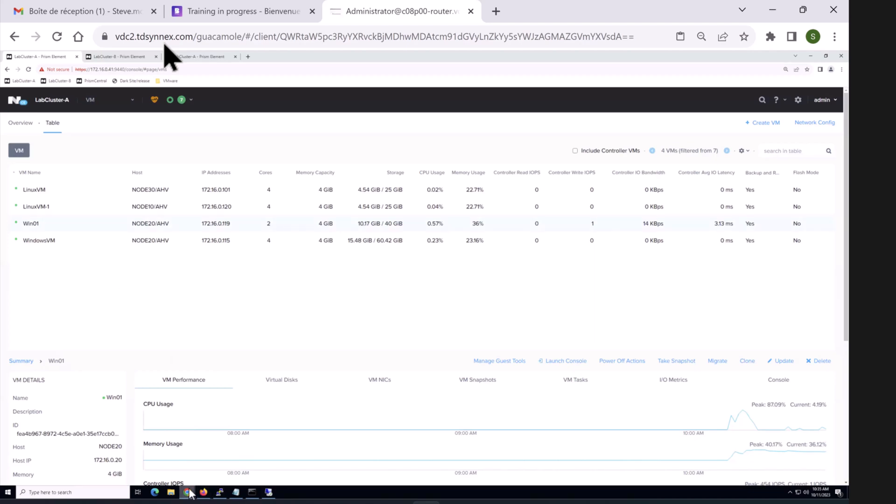
pyautogui.moveTo(188, 494)
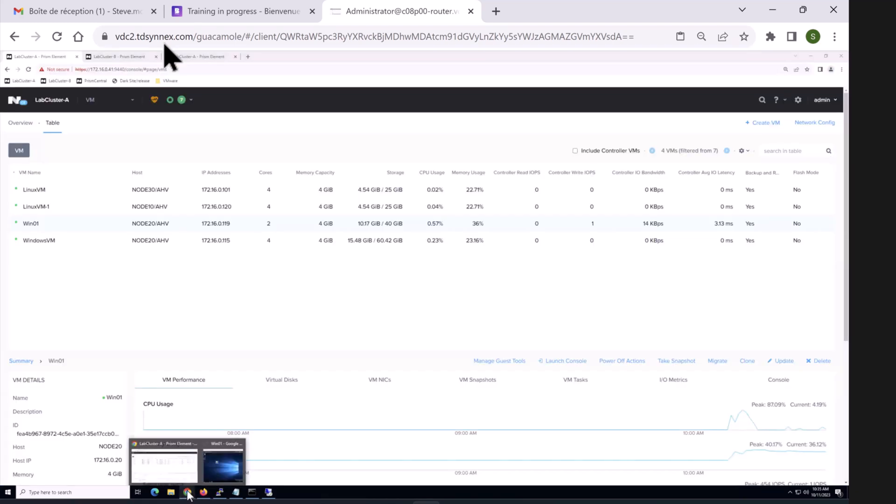
# Step: Glance at the Win01 console, minimise it, and view LabCluster-B's VM table
pyautogui.click(209, 464)
pyautogui.click(268, 228)
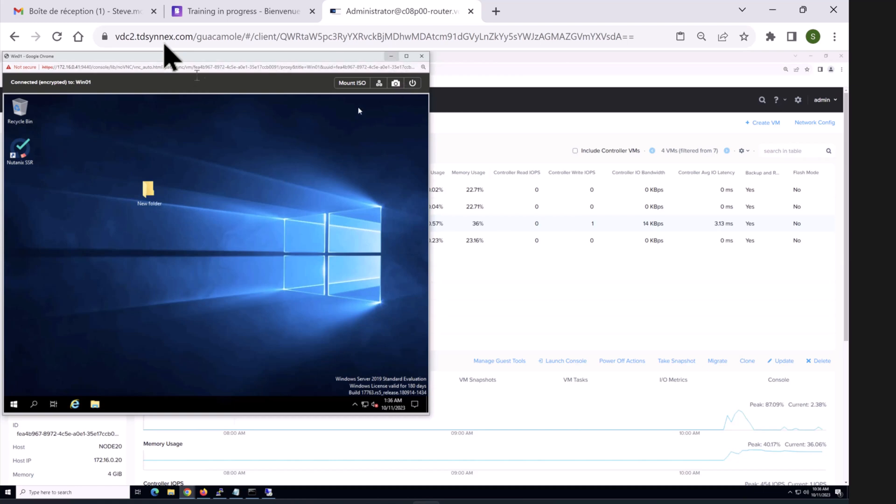
pyautogui.click(391, 56)
pyautogui.click(130, 58)
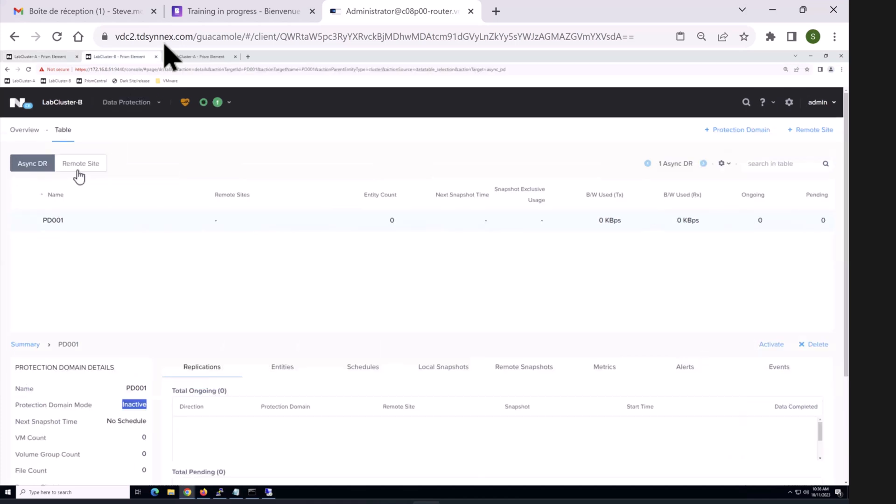
pyautogui.click(132, 104)
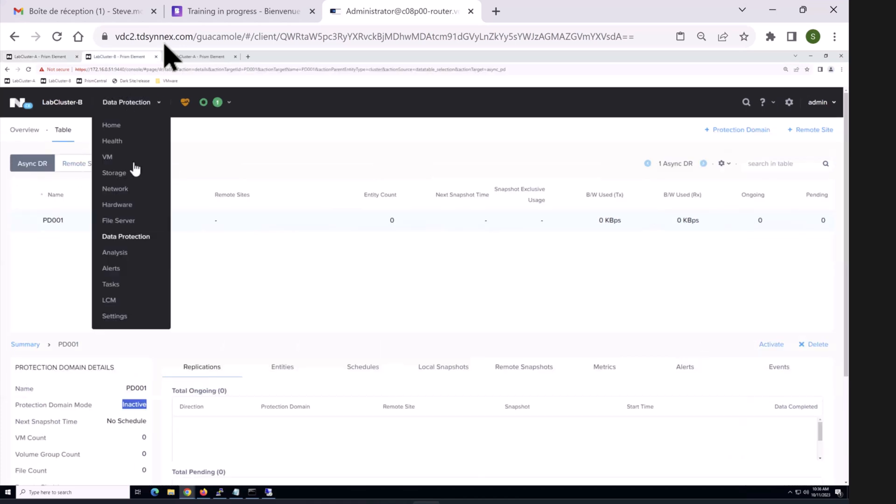
pyautogui.click(106, 156)
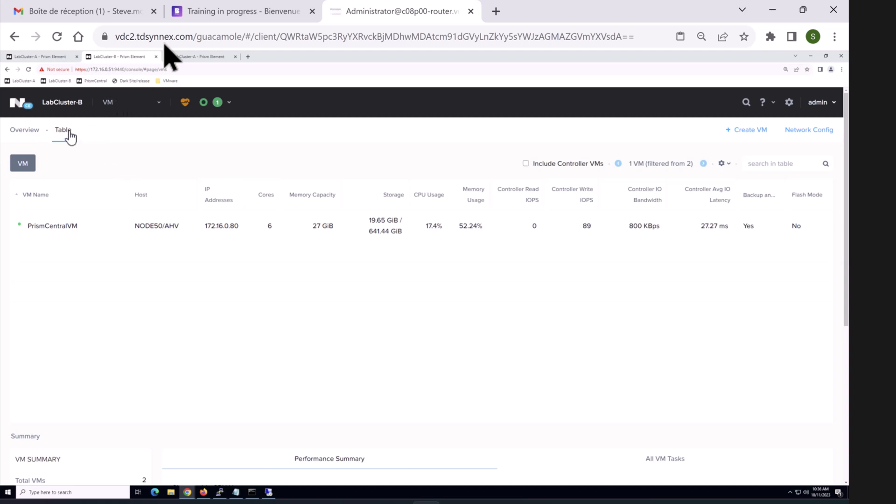
# Step: Review PD001's local and remote snapshots on LabCluster-B's data protection table
pyautogui.click(124, 104)
pyautogui.click(108, 231)
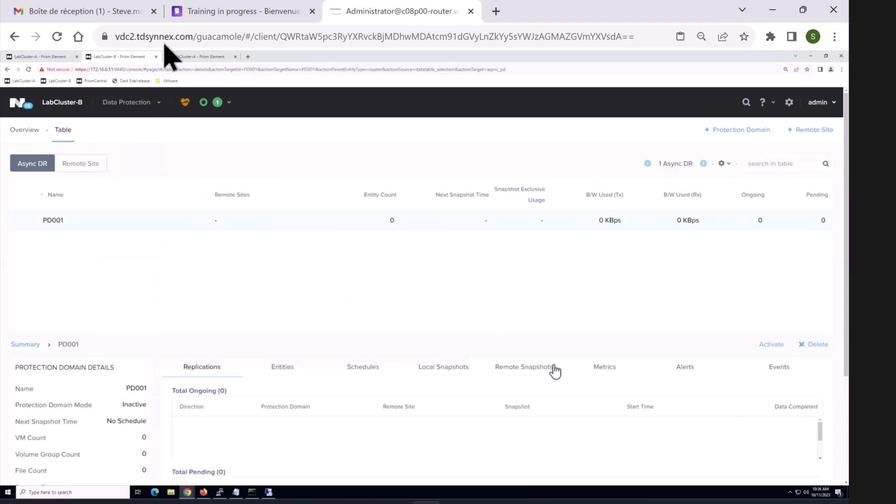
pyautogui.click(455, 371)
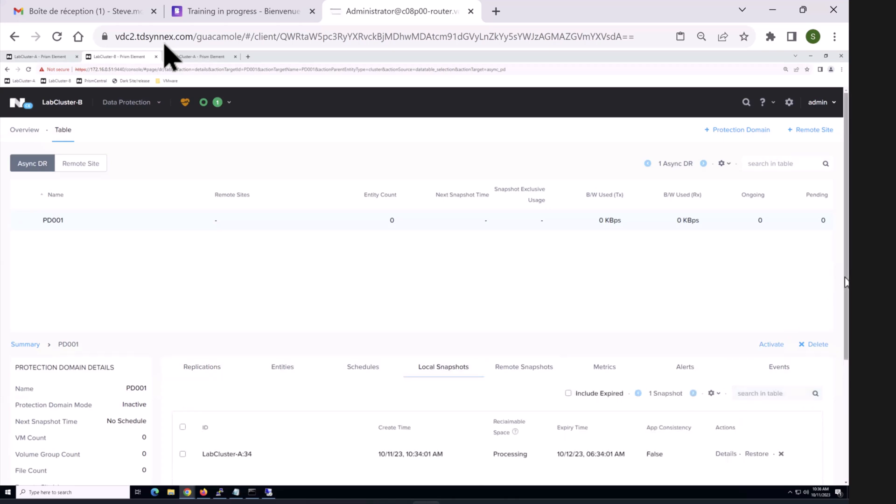
pyautogui.scroll(-1, 467, 361)
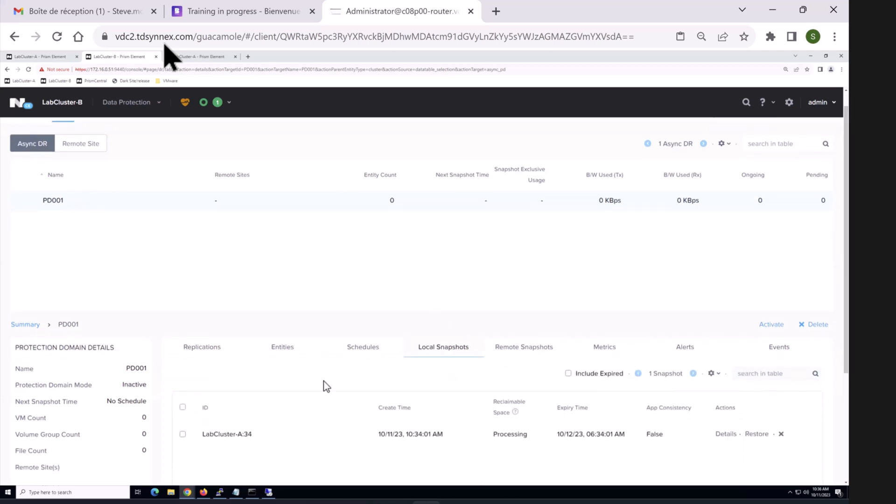
pyautogui.doubleClick(540, 349)
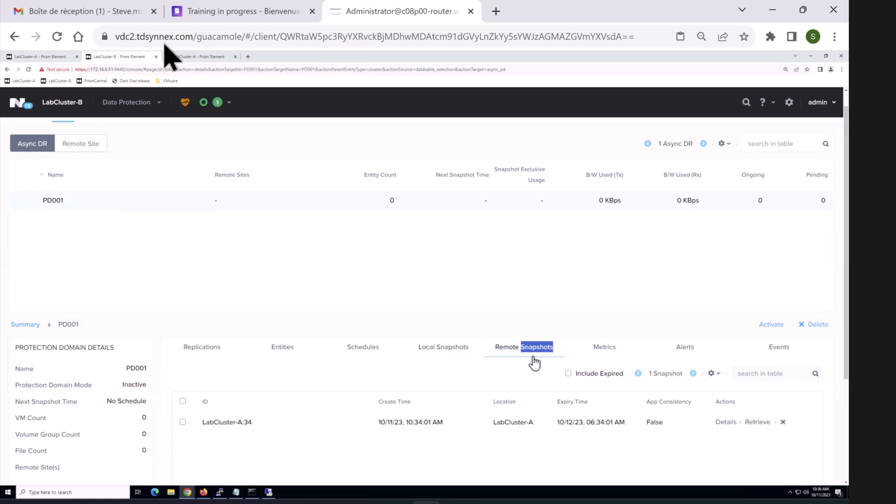
pyautogui.doubleClick(463, 349)
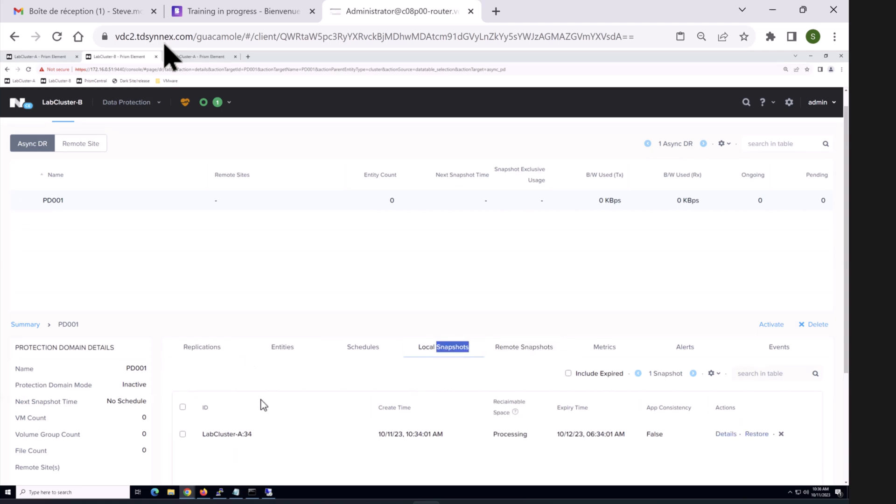
# Step: On LabCluster-A, list PD001's remote snapshots (snapshot 34 on LabCluster-B), then bring Paint forward
pyautogui.click(44, 56)
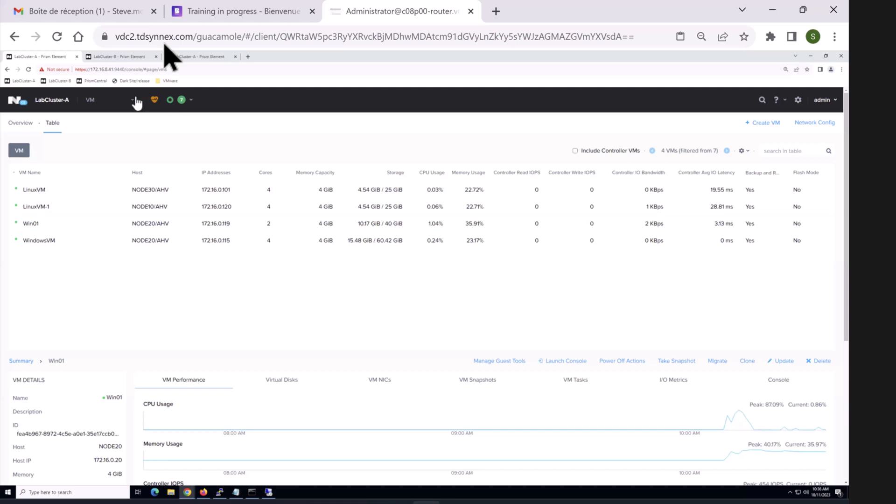
pyautogui.click(105, 212)
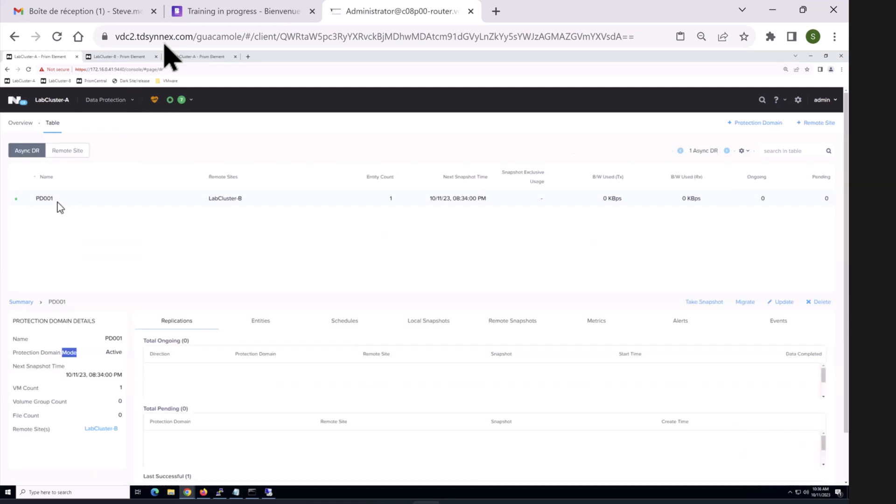
pyautogui.click(426, 322)
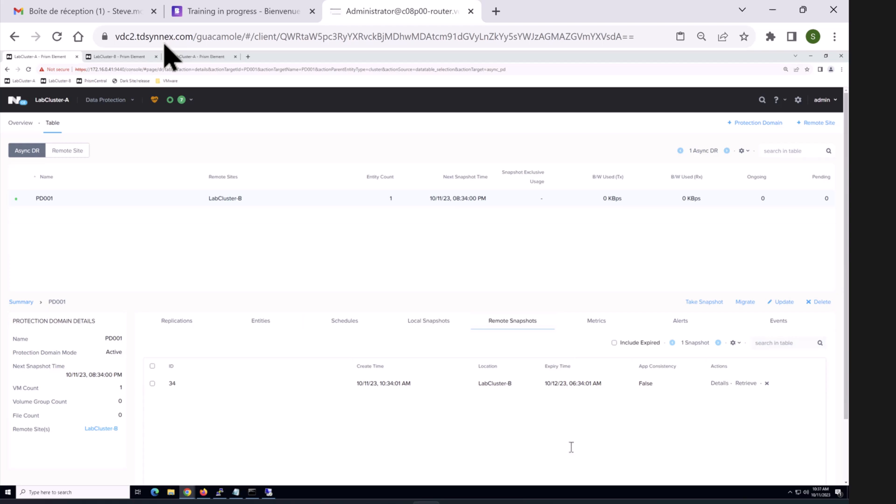
pyautogui.moveTo(572, 502)
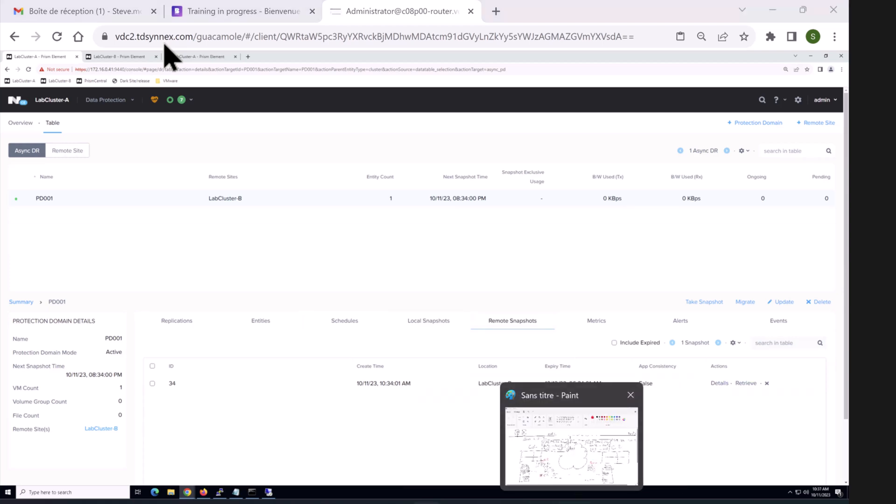
pyautogui.click(569, 451)
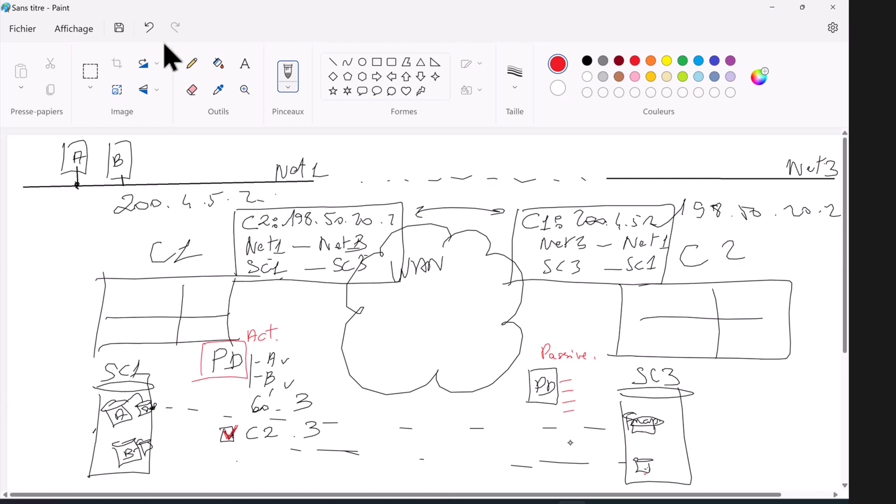
# Step: In black, write and underline 'Failover' inside the WAN cloud
pyautogui.click(587, 61)
pyautogui.moveTo(379, 302)
pyautogui.mouseDown()
pyautogui.moveTo(378, 325)
pyautogui.moveTo(392, 305)
pyautogui.mouseUp()
pyautogui.moveTo(377, 319)
pyautogui.mouseDown()
pyautogui.moveTo(411, 326)
pyautogui.moveTo(435, 318)
pyautogui.mouseUp()
pyautogui.moveTo(434, 321); pyautogui.dragTo(452, 318)
pyautogui.moveTo(365, 333); pyautogui.dragTo(456, 332)
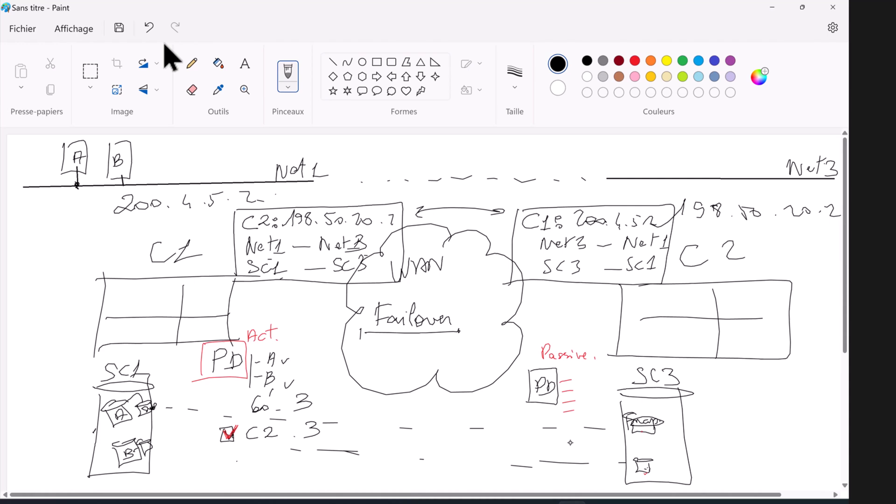
# Step: Bracket the Act. label and write 'Migrate' above it
pyautogui.moveTo(246, 326); pyautogui.dragTo(242, 351)
pyautogui.moveTo(276, 321); pyautogui.dragTo(281, 346)
pyautogui.moveTo(256, 317)
pyautogui.mouseDown()
pyautogui.moveTo(279, 294)
pyautogui.moveTo(301, 310)
pyautogui.moveTo(321, 303)
pyautogui.mouseUp()
pyautogui.moveTo(333, 281)
pyautogui.mouseDown()
pyautogui.moveTo(329, 303)
pyautogui.moveTo(341, 295)
pyautogui.mouseUp()
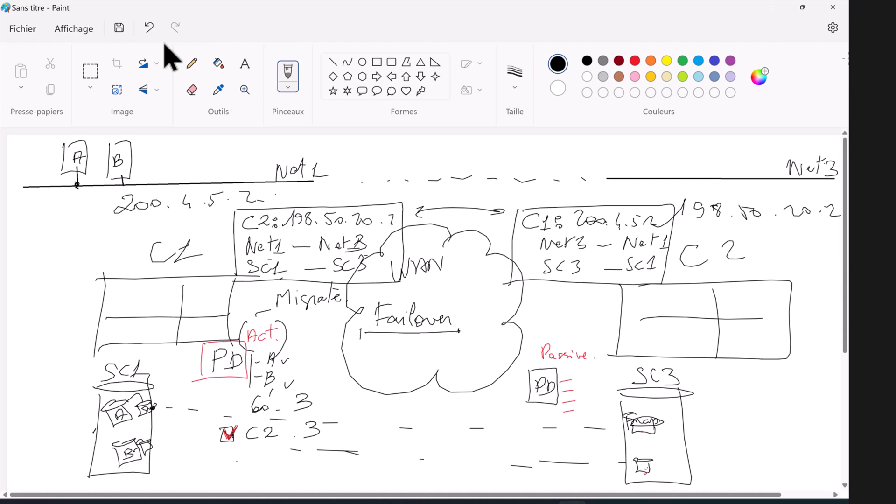
# Step: Note 'Srv' beside boxes A and B, then cross both boxes out
pyautogui.moveTo(153, 156); pyautogui.dragTo(148, 177)
pyautogui.moveTo(154, 159); pyautogui.dragTo(180, 166)
pyautogui.moveTo(73, 152); pyautogui.dragTo(102, 170)
pyautogui.moveTo(100, 149)
pyautogui.mouseDown()
pyautogui.moveTo(71, 179)
pyautogui.moveTo(128, 164)
pyautogui.moveTo(116, 180)
pyautogui.mouseUp()
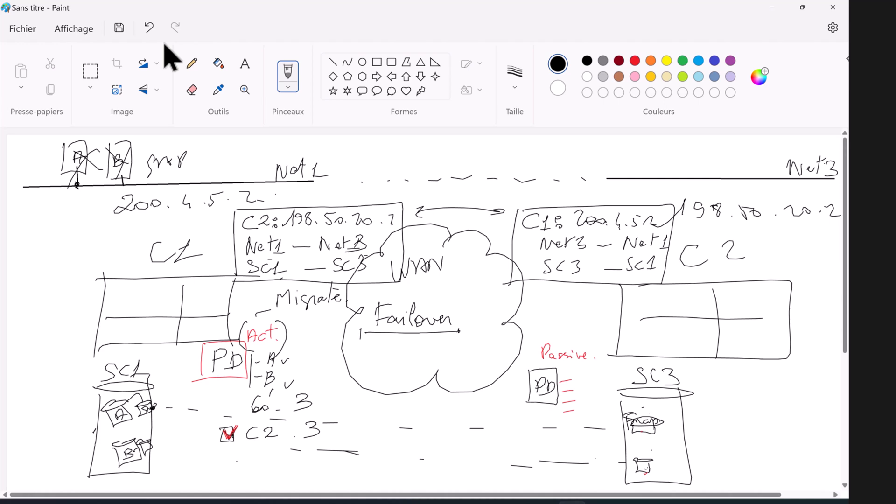
# Step: Draw boxes A and B beside C 2 and return to the Prism browser window
pyautogui.moveTo(755, 233); pyautogui.dragTo(751, 251)
pyautogui.moveTo(757, 229)
pyautogui.mouseDown()
pyautogui.moveTo(776, 241)
pyautogui.moveTo(757, 252)
pyautogui.moveTo(766, 245)
pyautogui.mouseUp()
pyautogui.moveTo(760, 242); pyautogui.dragTo(812, 247)
pyautogui.moveTo(813, 246)
pyautogui.mouseDown()
pyautogui.moveTo(796, 248)
pyautogui.moveTo(808, 242)
pyautogui.mouseUp()
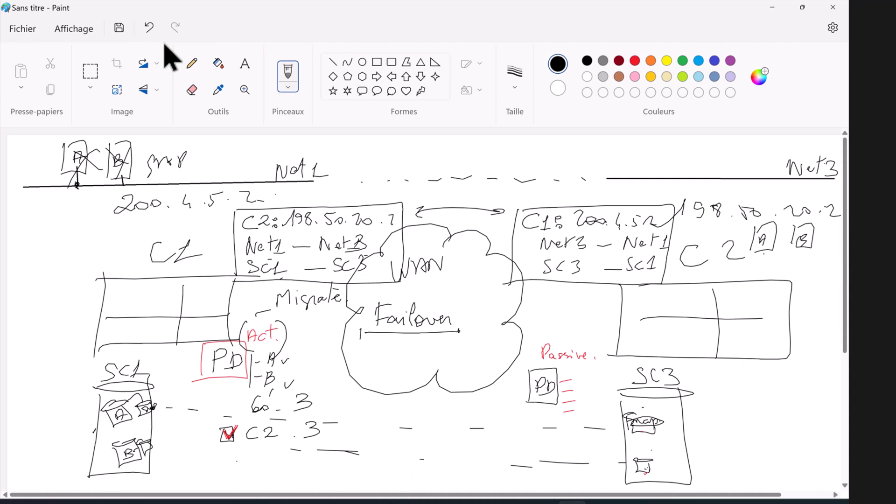
pyautogui.moveTo(430, 495)
pyautogui.click(419, 441)
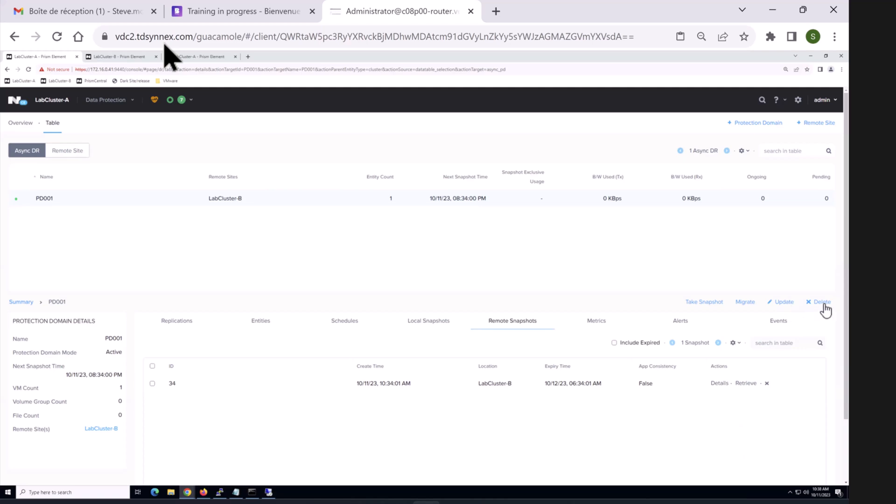
# Step: Migrate PD001 to LabCluster-B, confirming with the pasted word MIGRATE, then open the VM table
pyautogui.click(746, 305)
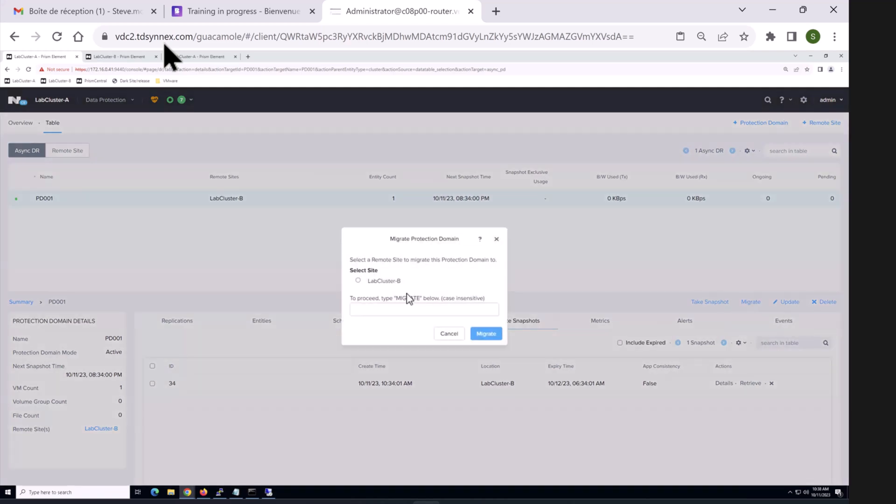
pyautogui.click(359, 280)
pyautogui.tripleClick(406, 298)
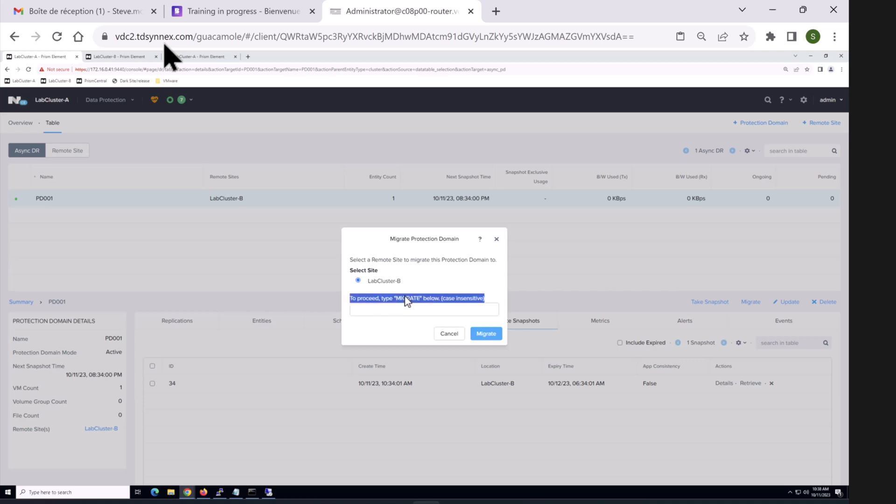
pyautogui.click(407, 300)
pyautogui.doubleClick(407, 300)
pyautogui.hotkey('ctrl', 'c')
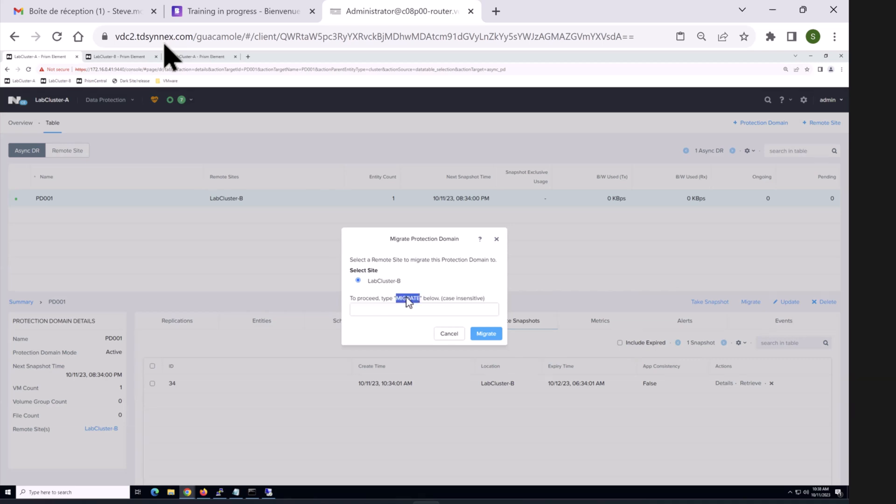
pyautogui.click(439, 310)
pyautogui.hotkey('ctrl', 'v')
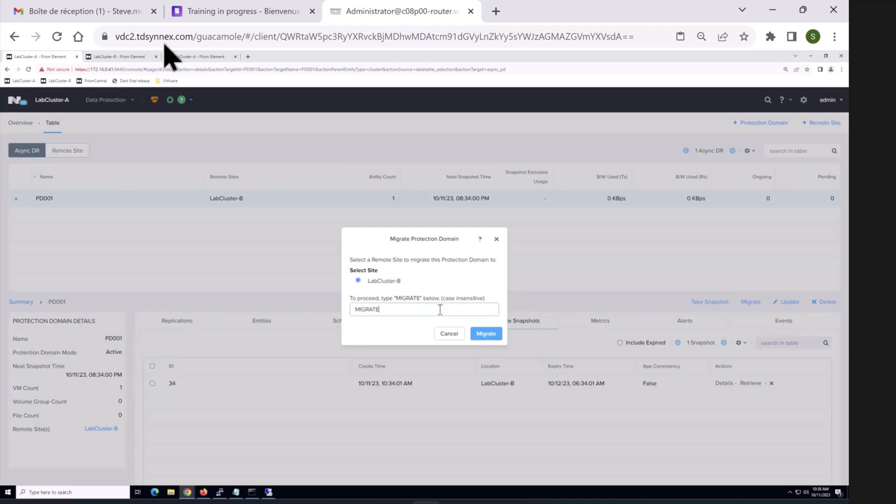
pyautogui.click(486, 335)
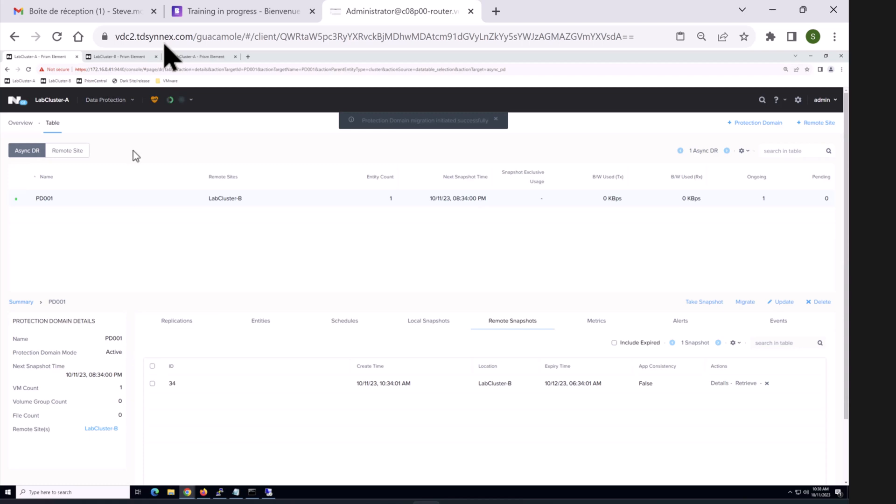
pyautogui.click(113, 101)
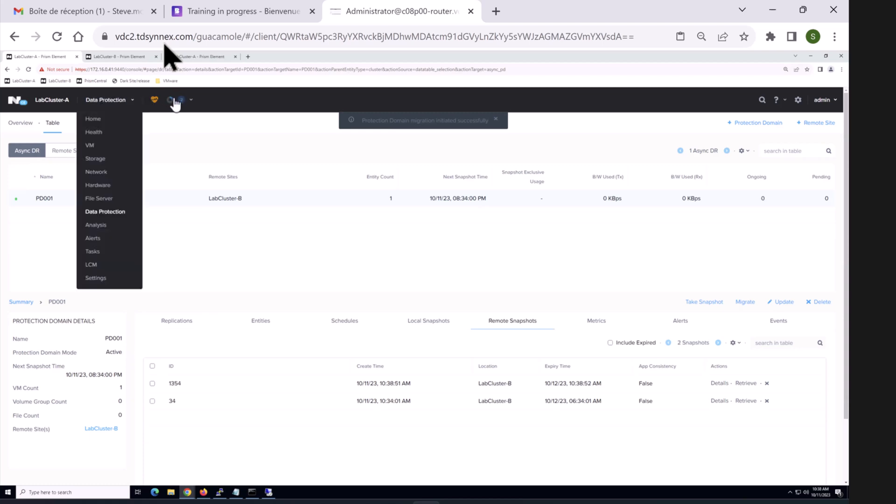
pyautogui.click(93, 147)
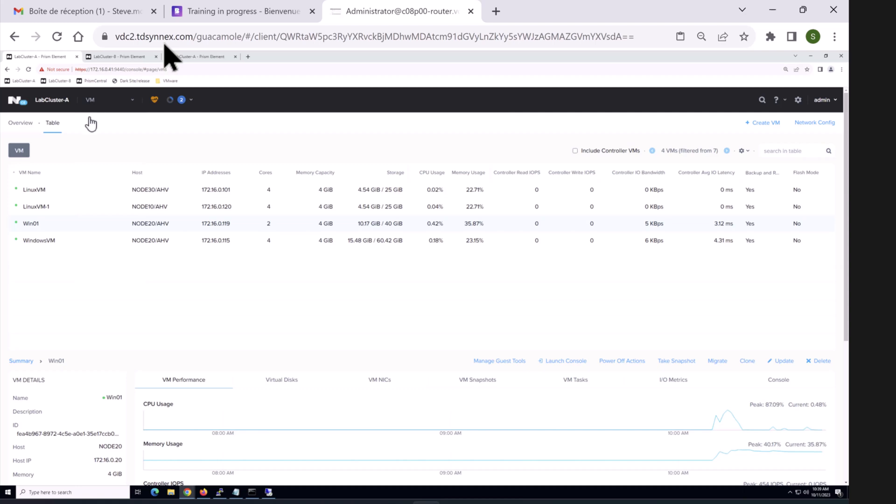
# Step: Cycle through Storage, VM and Health back to the VM table showing Win01, then switch to Paint
pyautogui.moveTo(96, 103)
pyautogui.click(100, 159)
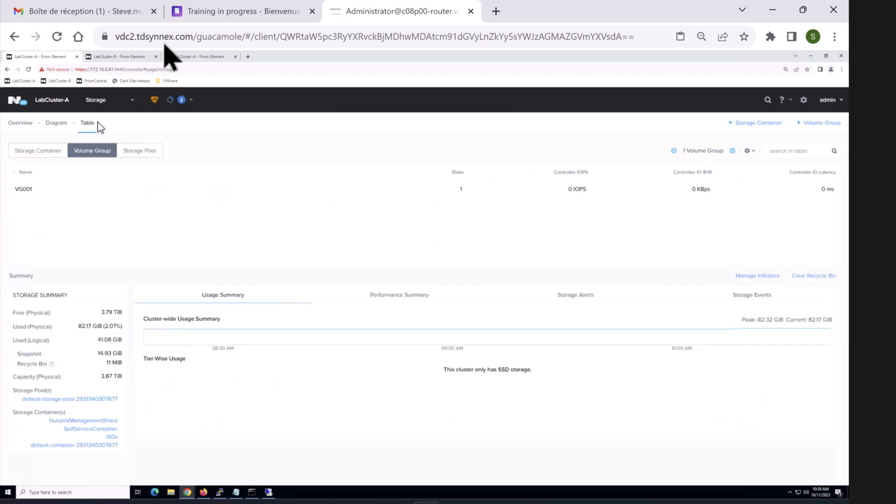
pyautogui.moveTo(97, 102)
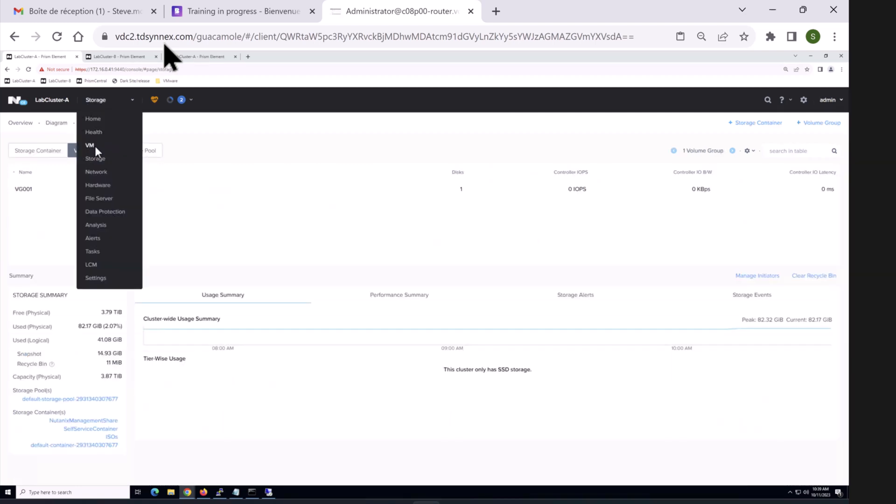
pyautogui.click(96, 148)
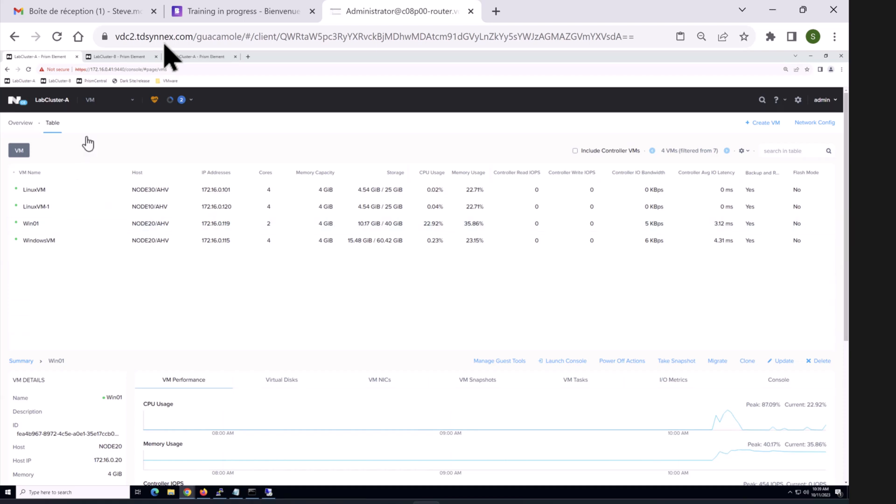
pyautogui.click(94, 101)
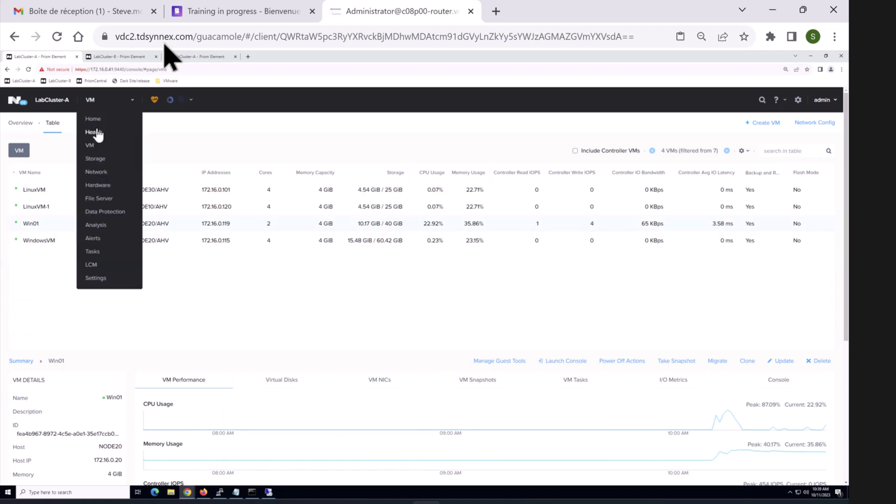
pyautogui.click(93, 131)
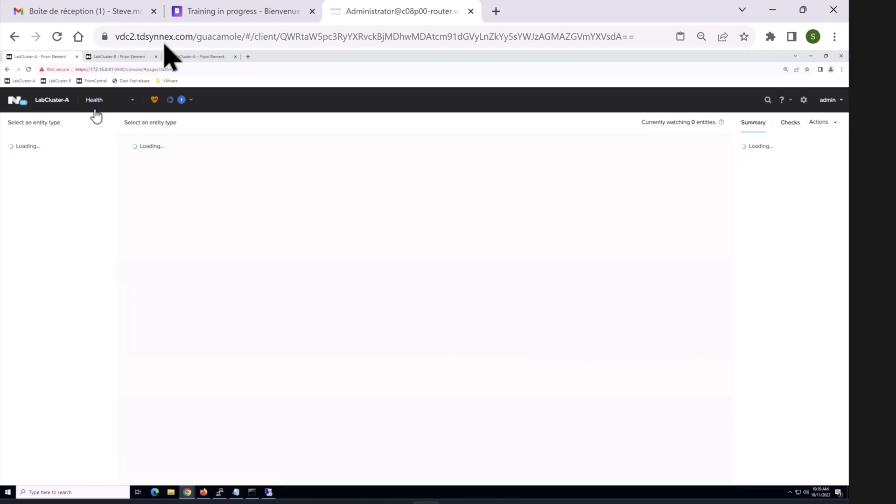
pyautogui.click(94, 108)
pyautogui.click(91, 146)
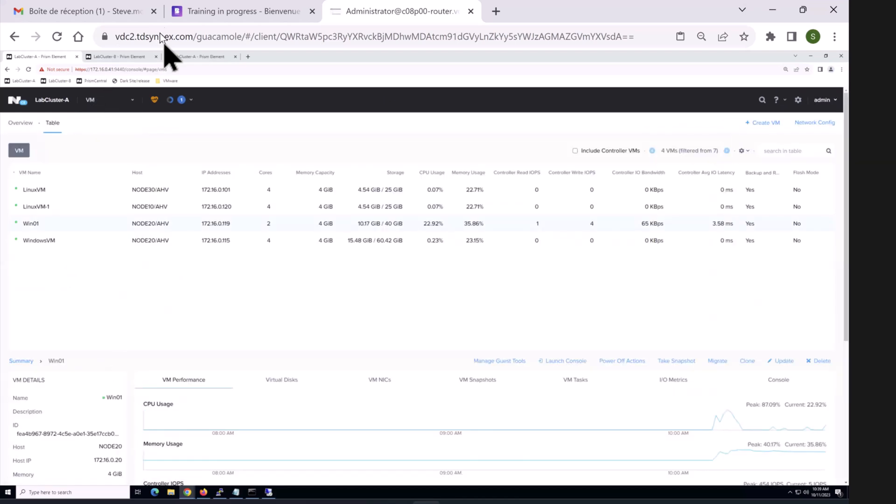
pyautogui.hotkey('alt', 'Tab')
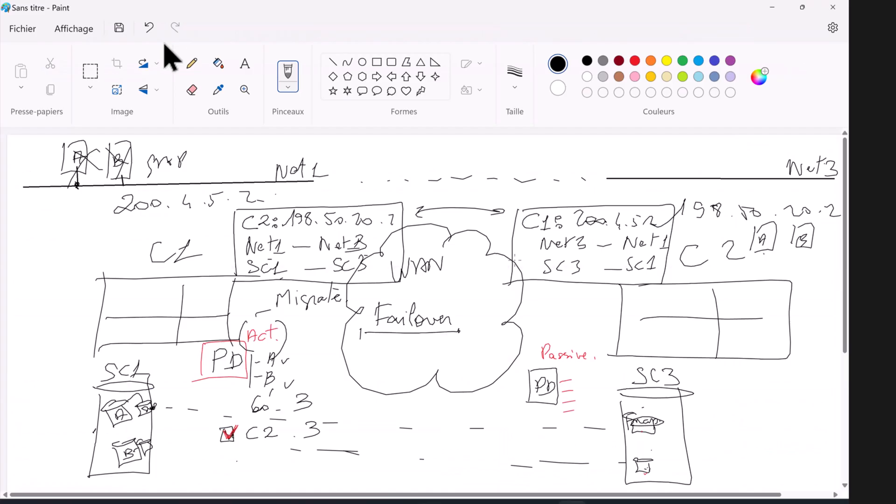
# Step: Scribble out the red Passive. and Act. labels and write 'Act' on the right side
pyautogui.moveTo(544, 351)
pyautogui.mouseDown()
pyautogui.moveTo(590, 352)
pyautogui.moveTo(551, 358)
pyautogui.moveTo(585, 359)
pyautogui.mouseUp()
pyautogui.moveTo(544, 323)
pyautogui.mouseDown()
pyautogui.moveTo(548, 338)
pyautogui.moveTo(571, 335)
pyautogui.mouseUp()
pyautogui.moveTo(582, 319); pyautogui.dragTo(582, 335)
pyautogui.moveTo(575, 323); pyautogui.dragTo(602, 317)
pyautogui.moveTo(248, 340); pyautogui.dragTo(278, 332)
pyautogui.moveTo(290, 362)
pyautogui.mouseDown()
pyautogui.moveTo(298, 337)
pyautogui.moveTo(327, 343)
pyautogui.mouseUp()
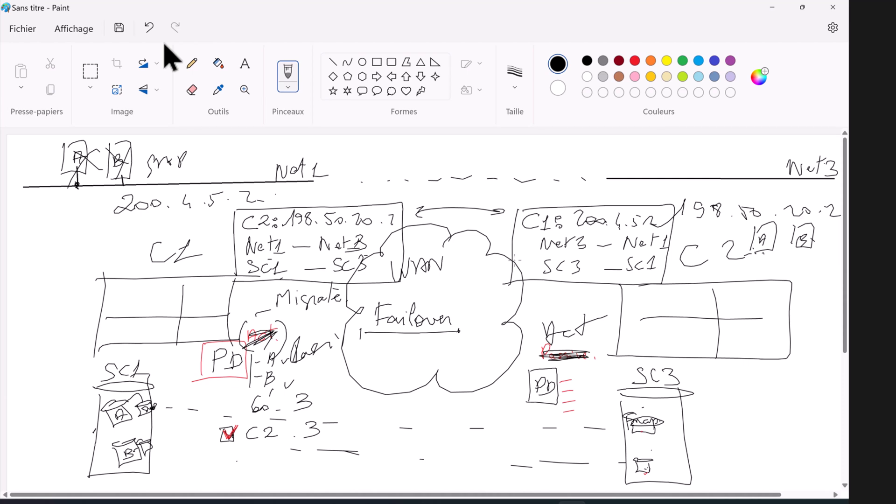
# Step: Draw return arrows from the new A/B boxes via SC3 to SC1, and underline 'Failback' under Failover
pyautogui.moveTo(504, 213); pyautogui.dragTo(397, 226)
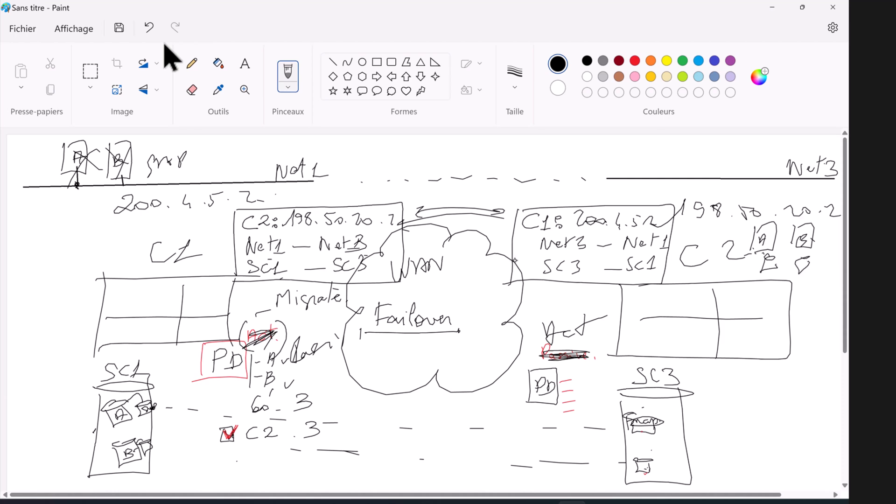
pyautogui.moveTo(812, 258)
pyautogui.mouseDown()
pyautogui.moveTo(799, 311)
pyautogui.moveTo(679, 490)
pyautogui.mouseUp()
pyautogui.moveTo(769, 257)
pyautogui.mouseDown()
pyautogui.moveTo(653, 420)
pyautogui.moveTo(347, 380)
pyautogui.moveTo(158, 423)
pyautogui.moveTo(215, 424)
pyautogui.mouseUp()
pyautogui.moveTo(683, 473); pyautogui.dragTo(173, 462)
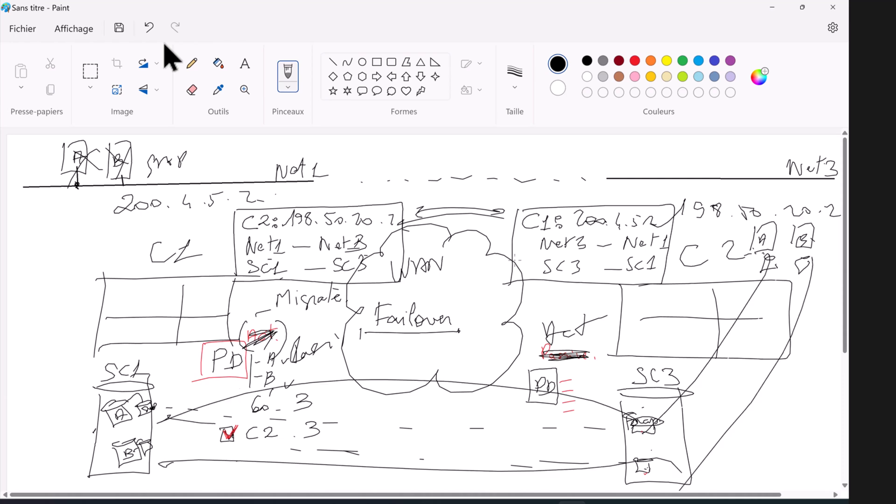
pyautogui.moveTo(377, 344)
pyautogui.mouseDown()
pyautogui.moveTo(375, 367)
pyautogui.moveTo(390, 341)
pyautogui.mouseUp()
pyautogui.moveTo(374, 365); pyautogui.dragTo(454, 370)
pyautogui.moveTo(380, 388); pyautogui.dragTo(462, 382)
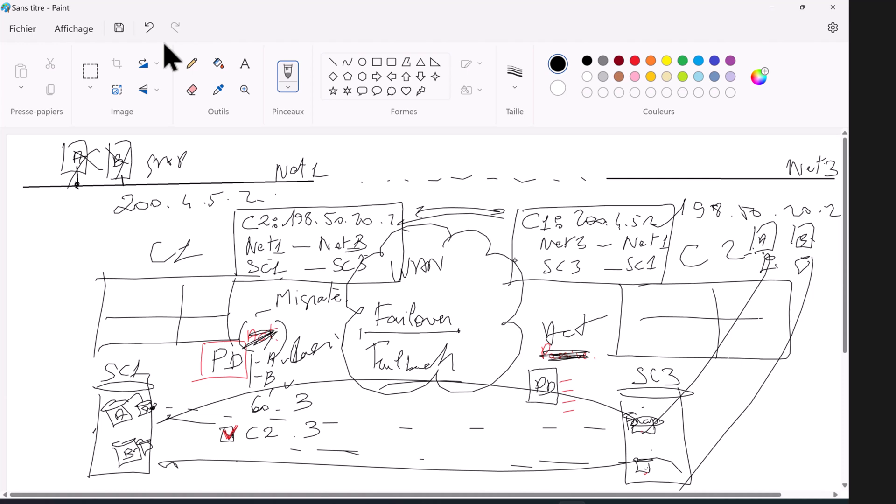
# Step: Cross out the left half, write and underline 'Activate' beside SC3 with an arrow, and circle the right Act
pyautogui.moveTo(119, 180); pyautogui.dragTo(340, 451)
pyautogui.moveTo(331, 173); pyautogui.dragTo(121, 471)
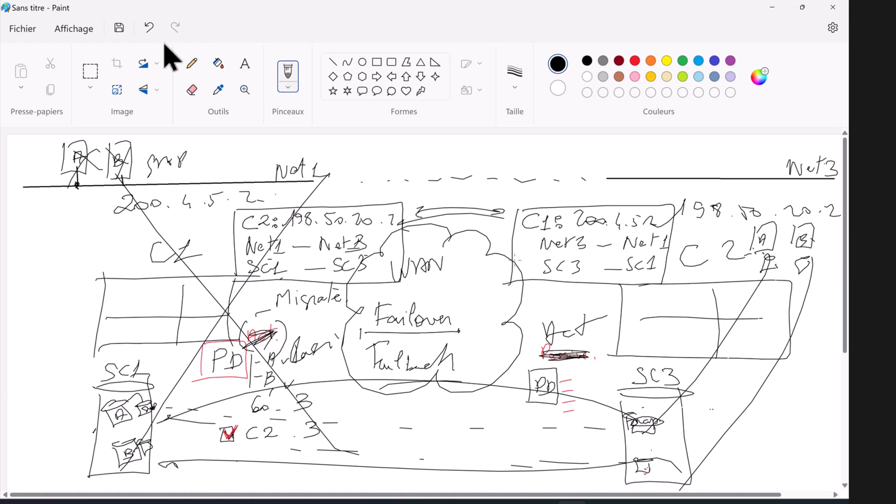
pyautogui.moveTo(709, 415); pyautogui.dragTo(724, 408)
pyautogui.moveTo(734, 406); pyautogui.dragTo(732, 415)
pyautogui.moveTo(706, 423); pyautogui.dragTo(815, 422)
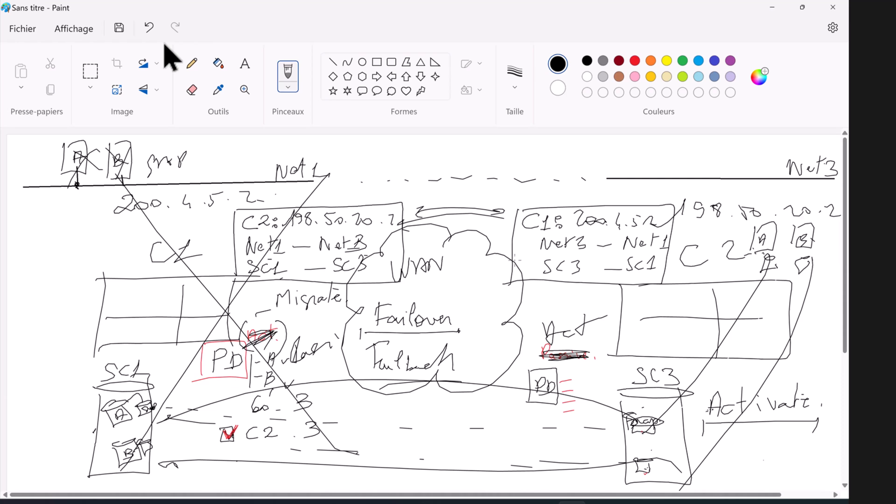
pyautogui.moveTo(693, 430)
pyautogui.mouseDown()
pyautogui.moveTo(822, 416)
pyautogui.moveTo(816, 439)
pyautogui.mouseUp()
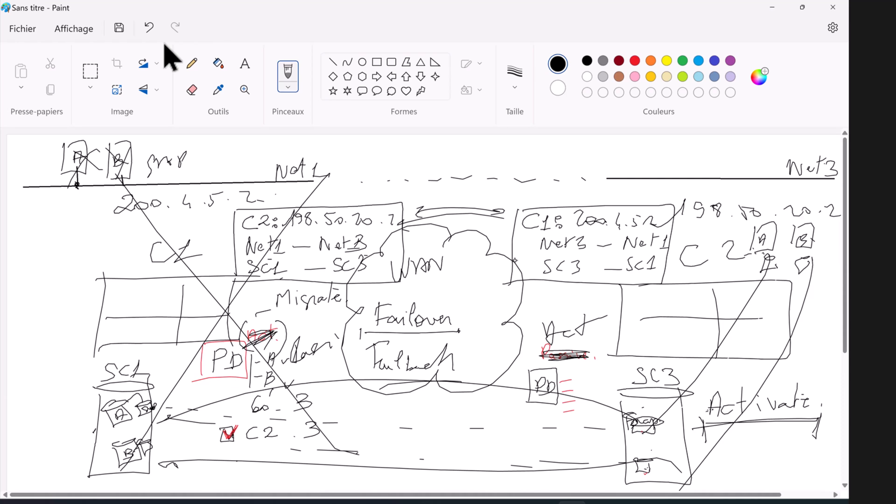
pyautogui.moveTo(602, 327)
pyautogui.mouseDown()
pyautogui.moveTo(558, 310)
pyautogui.moveTo(607, 348)
pyautogui.moveTo(509, 348)
pyautogui.moveTo(542, 322)
pyautogui.moveTo(513, 364)
pyautogui.mouseUp()
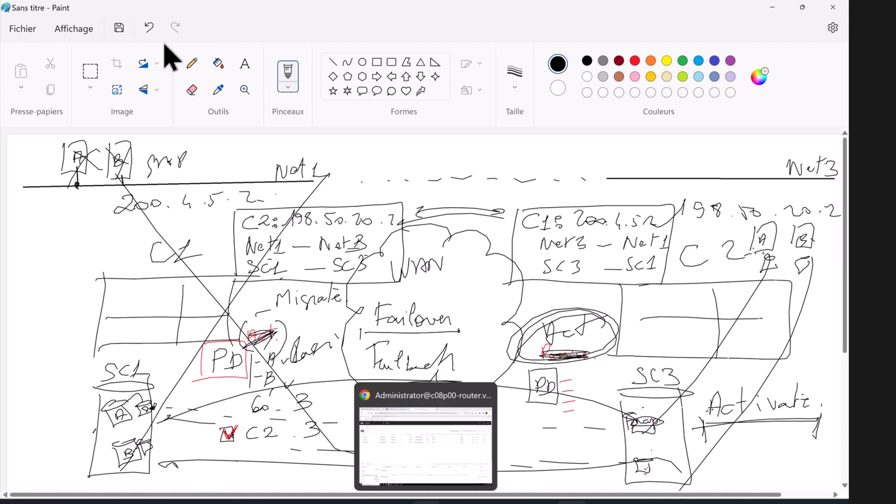
# Step: Check on LabCluster-A's Data Protection page that PD001 is Inactive
pyautogui.click(432, 460)
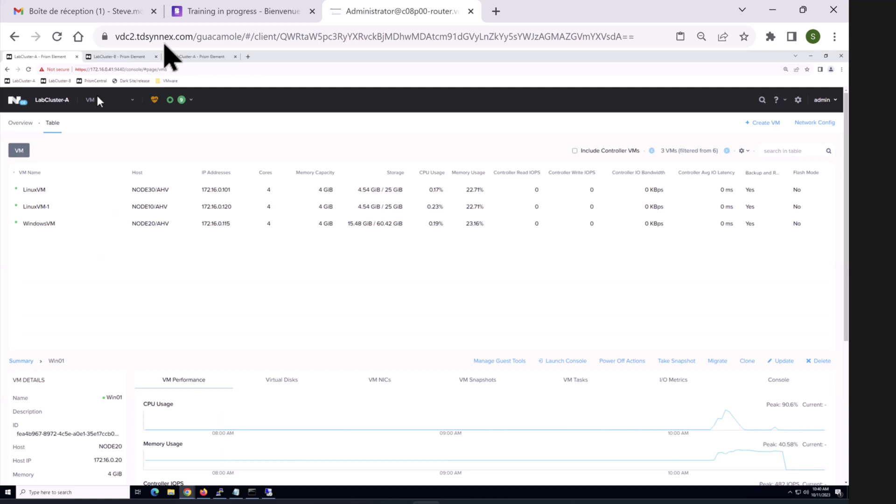
pyautogui.click(119, 106)
pyautogui.click(102, 212)
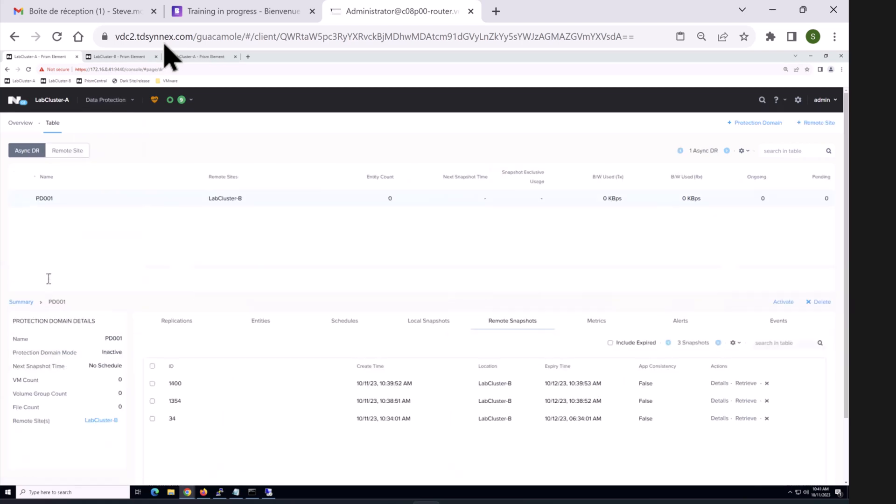
pyautogui.doubleClick(111, 352)
# Step: Confirm PD001 is Active on LabCluster-B and open that cluster's VM table
pyautogui.click(110, 57)
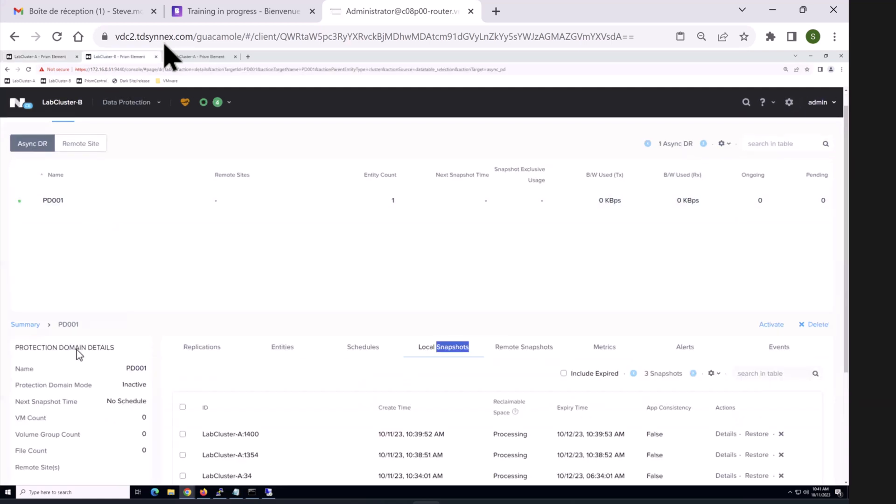
pyautogui.click(115, 383)
pyautogui.click(82, 147)
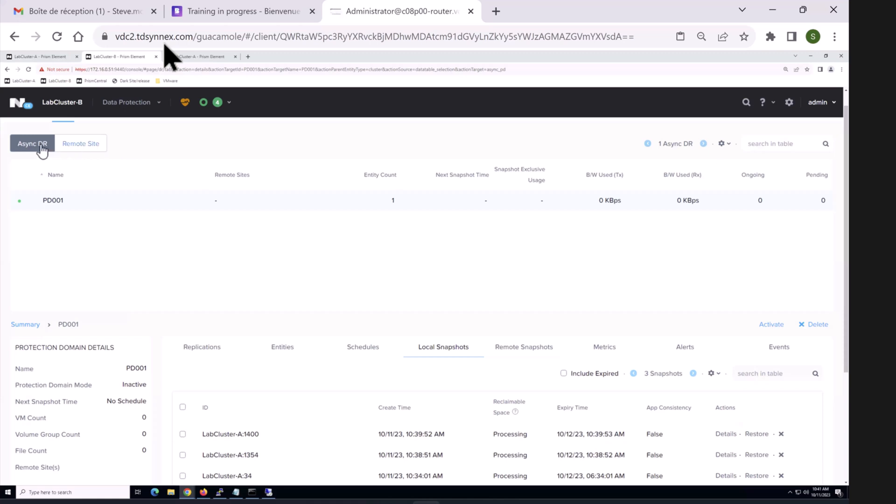
pyautogui.doubleClick(136, 384)
pyautogui.click(140, 102)
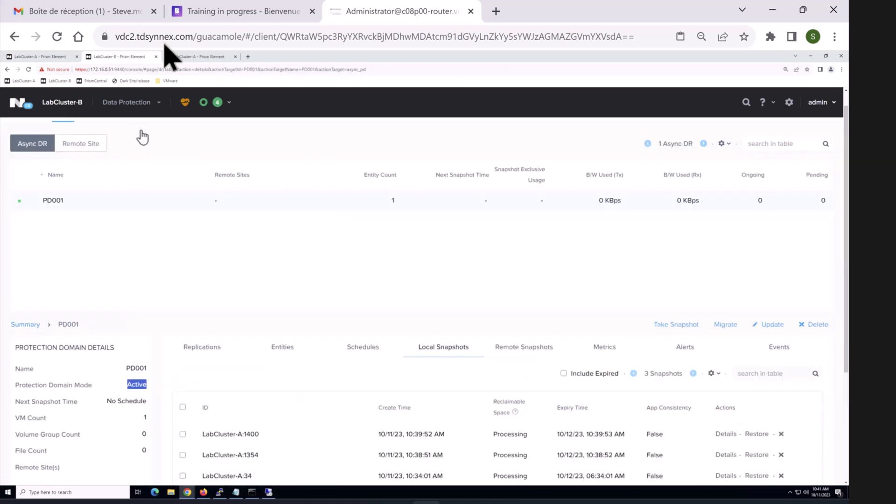
pyautogui.click(112, 158)
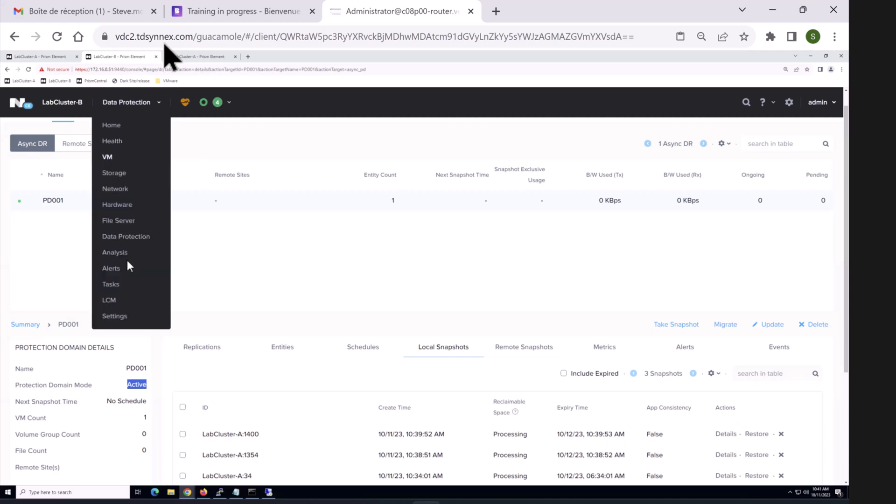
# Step: Power on Win01 on LabCluster-B and return to the VM table
pyautogui.click(64, 232)
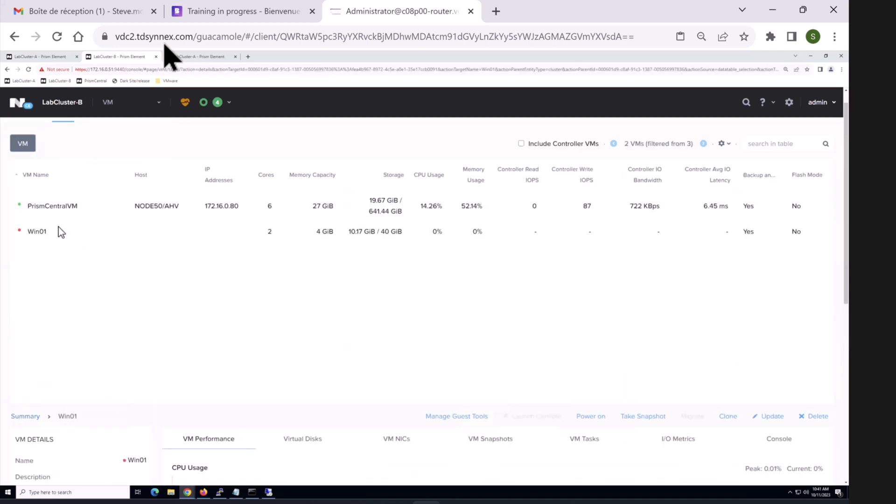
pyautogui.rightClick(55, 231)
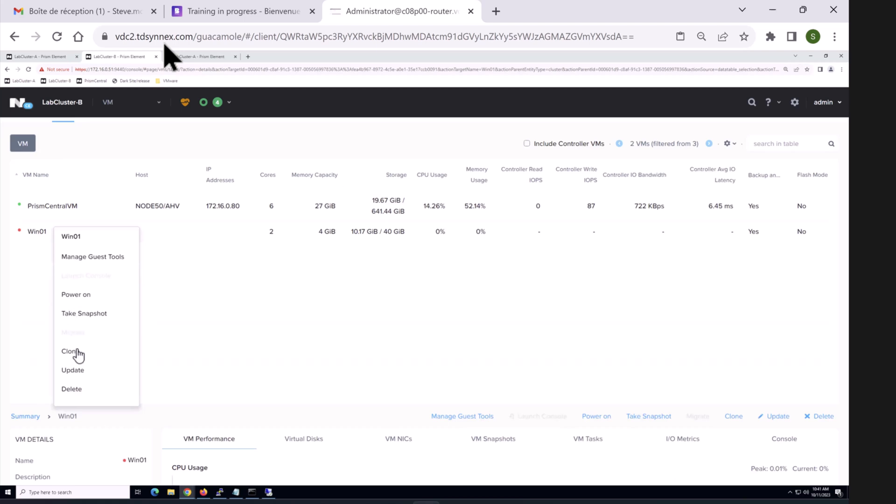
pyautogui.click(76, 299)
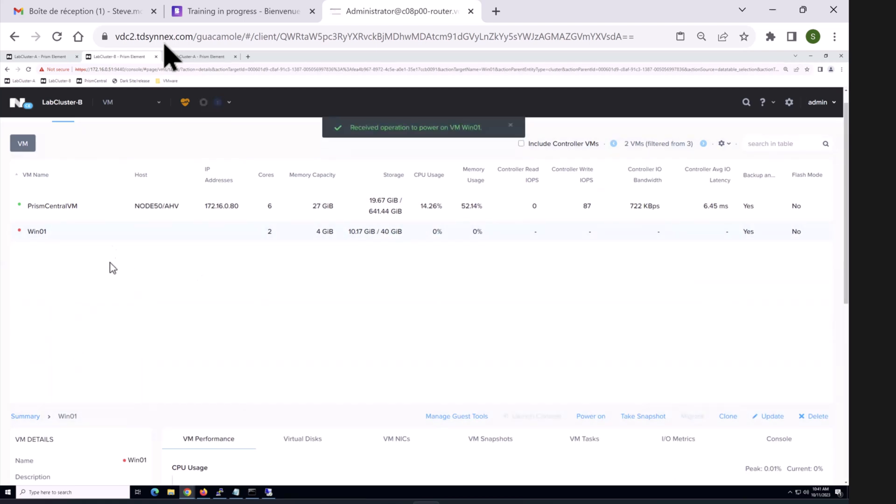
pyautogui.click(113, 105)
pyautogui.click(114, 171)
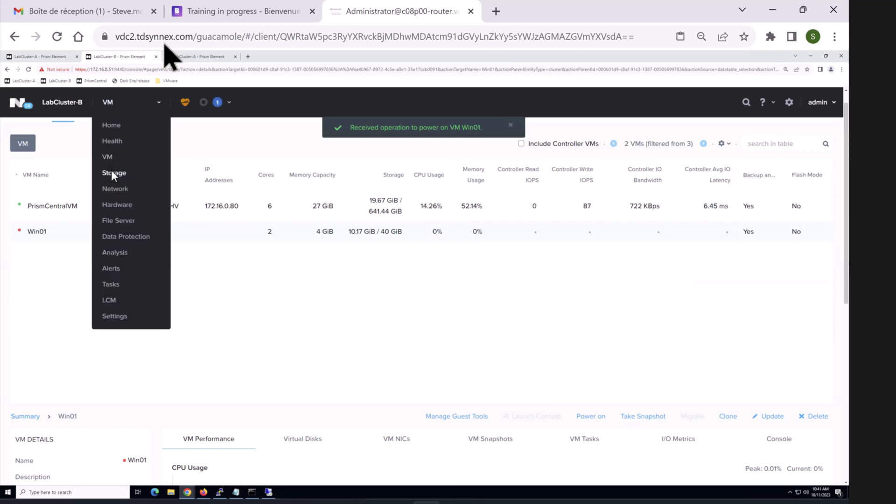
pyautogui.click(115, 115)
pyautogui.click(117, 105)
pyautogui.click(117, 106)
pyautogui.click(108, 159)
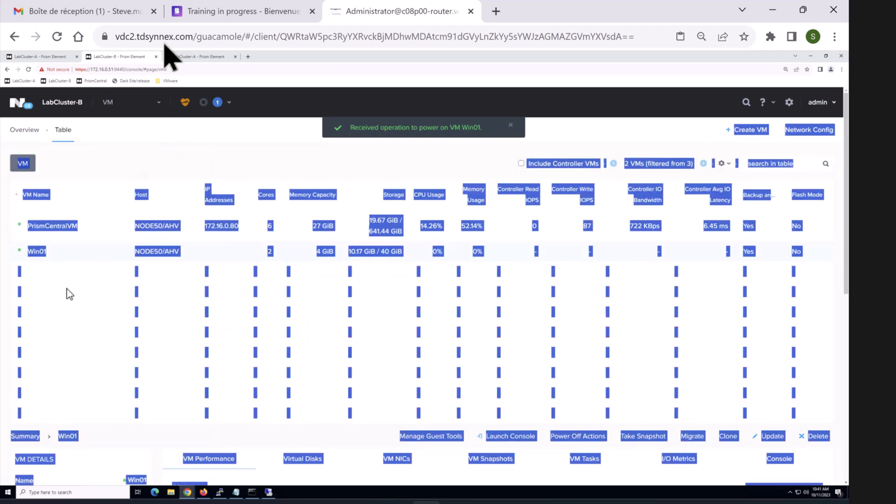
# Step: Launch Win01's console, sign in as Administrator, check the New folder, and close the console
pyautogui.click(41, 257)
pyautogui.rightClick(39, 253)
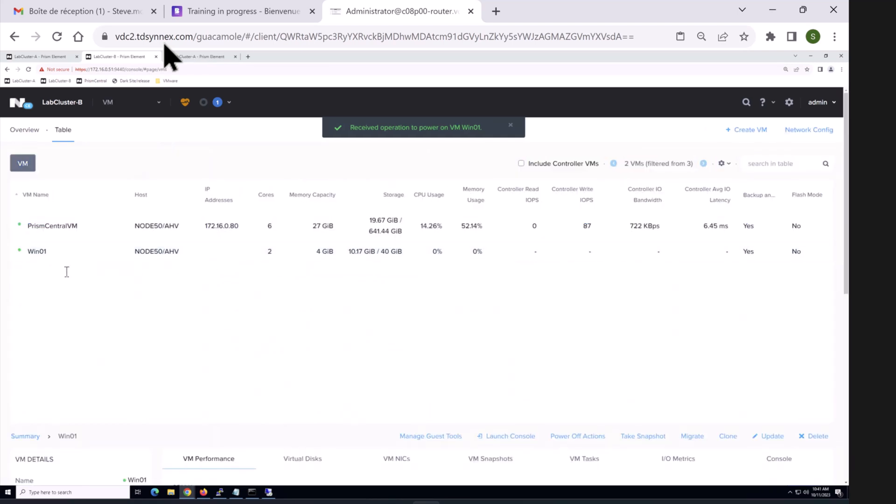
pyautogui.click(90, 303)
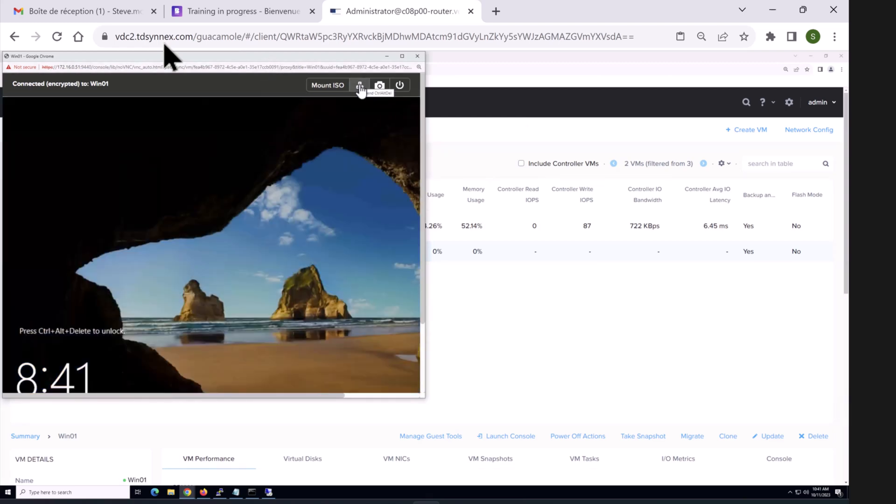
pyautogui.click(358, 90)
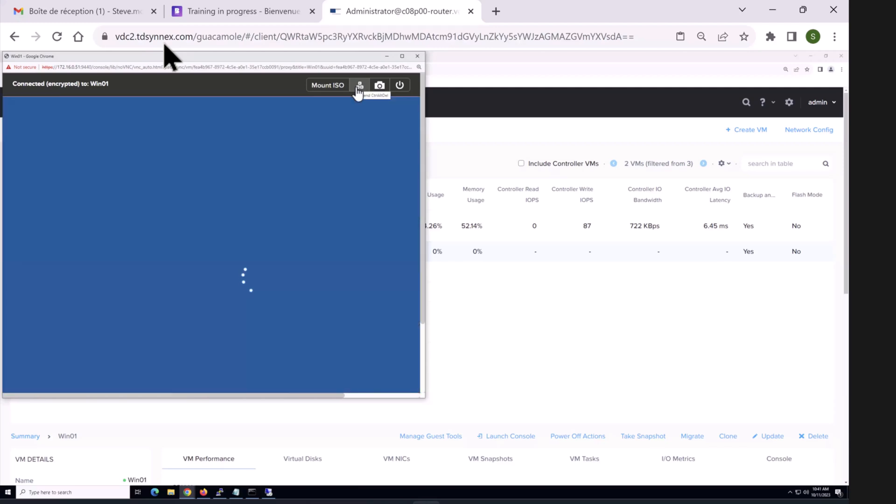
pyautogui.write('••')
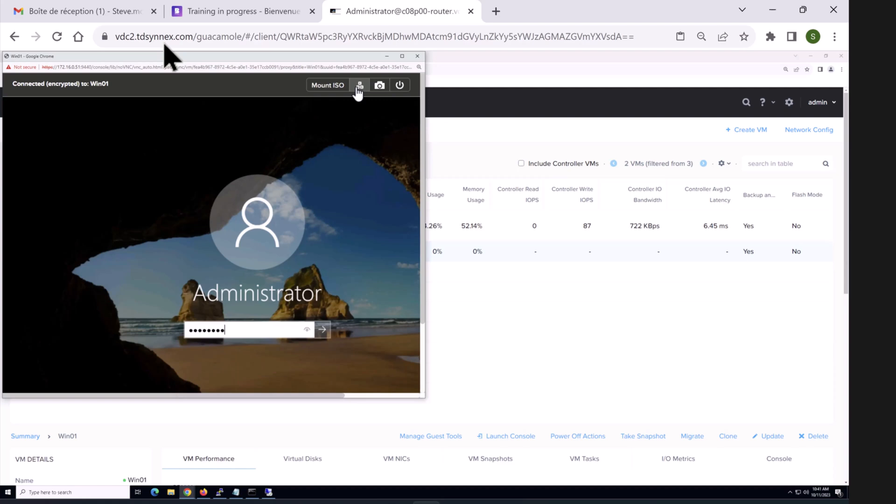
pyautogui.press('Return')
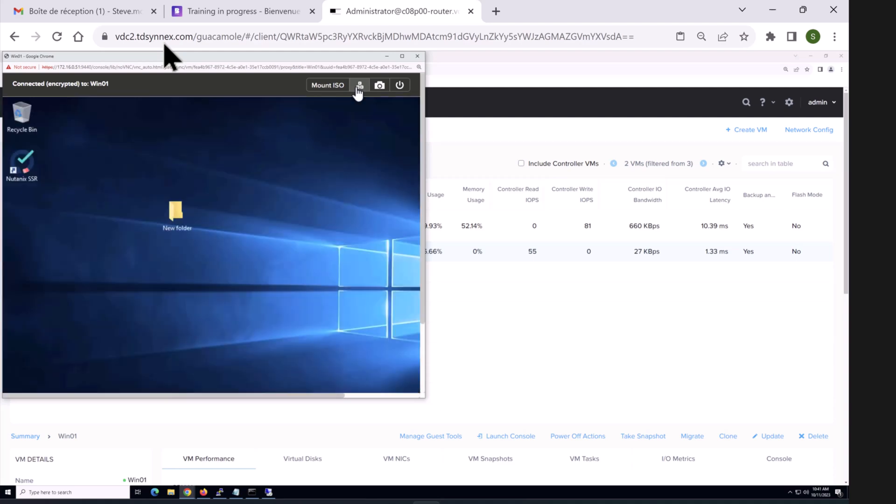
pyautogui.doubleClick(183, 212)
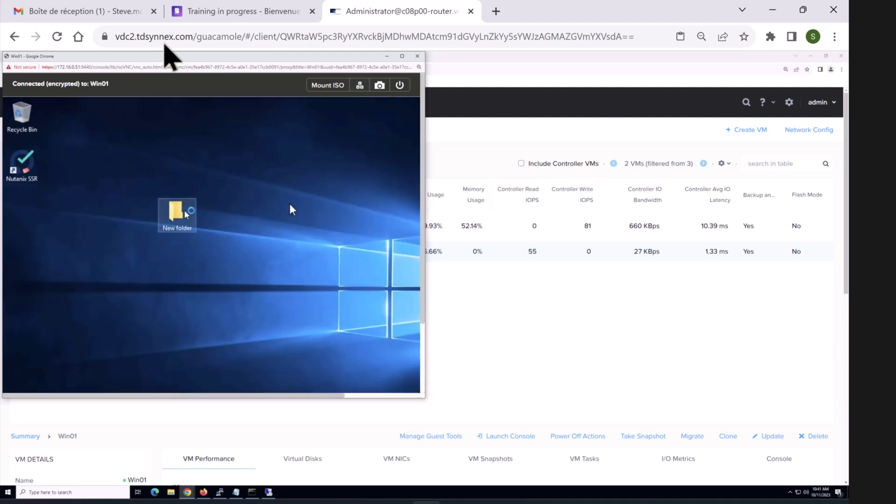
pyautogui.click(417, 57)
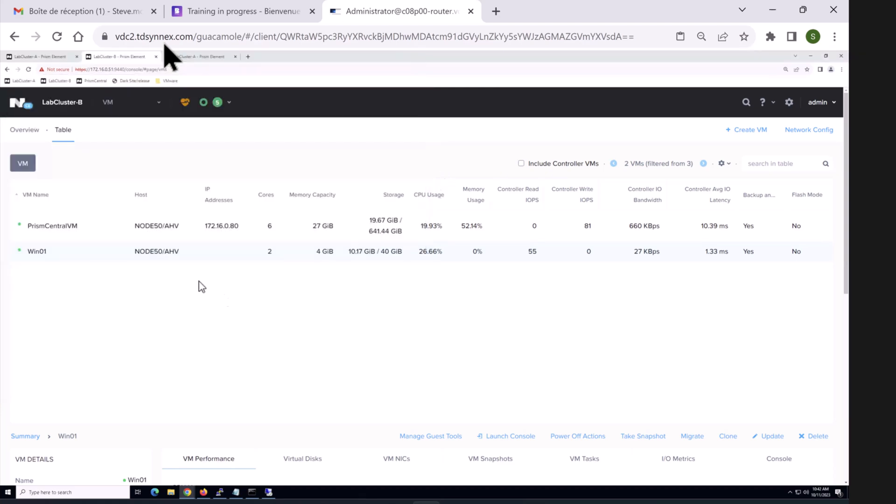
# Step: Review PD001's snapshots and schedules on Data Protection, then switch to the LabCluster-A console
pyautogui.click(150, 109)
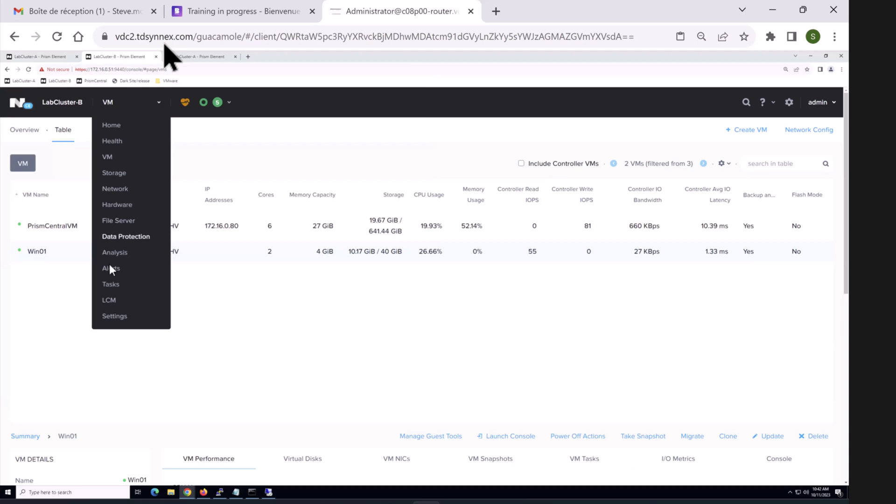
pyautogui.click(117, 236)
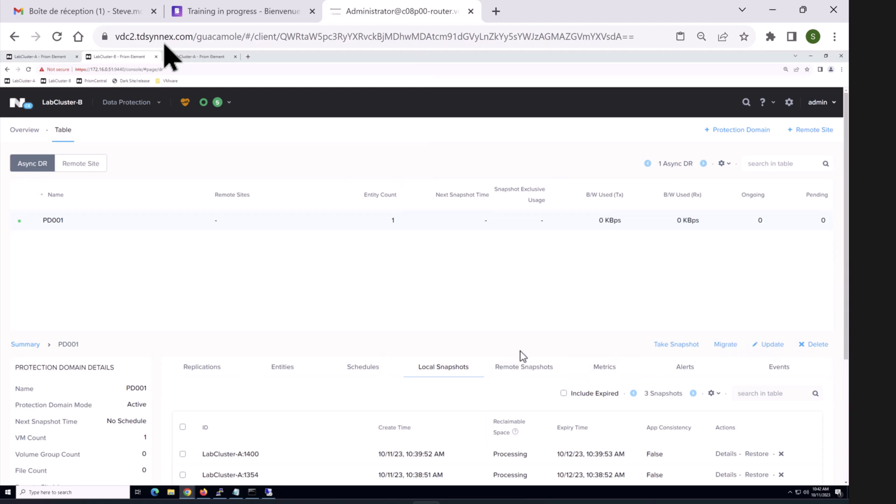
pyautogui.scroll(-3, 364, 348)
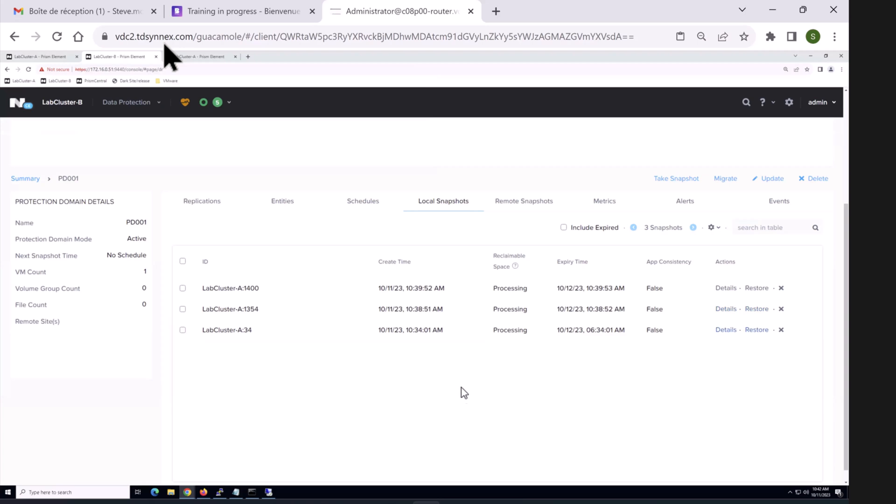
pyautogui.scroll(3, 472, 419)
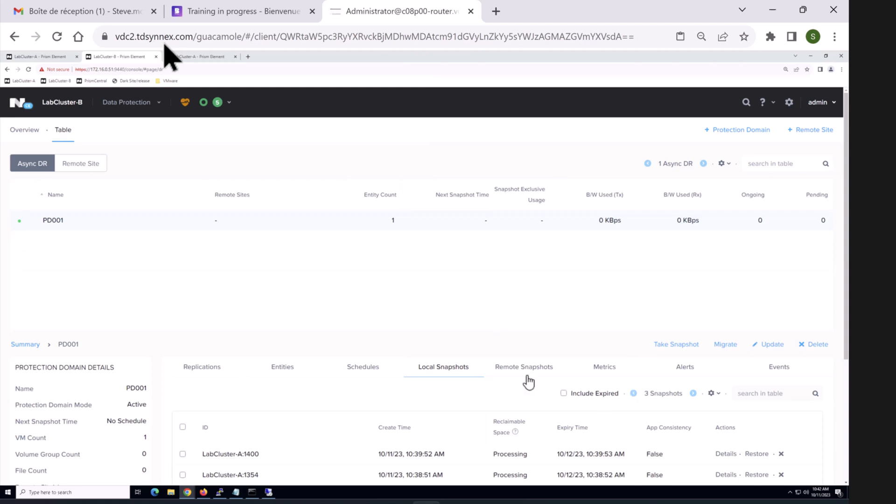
pyautogui.scroll(-3, 448, 275)
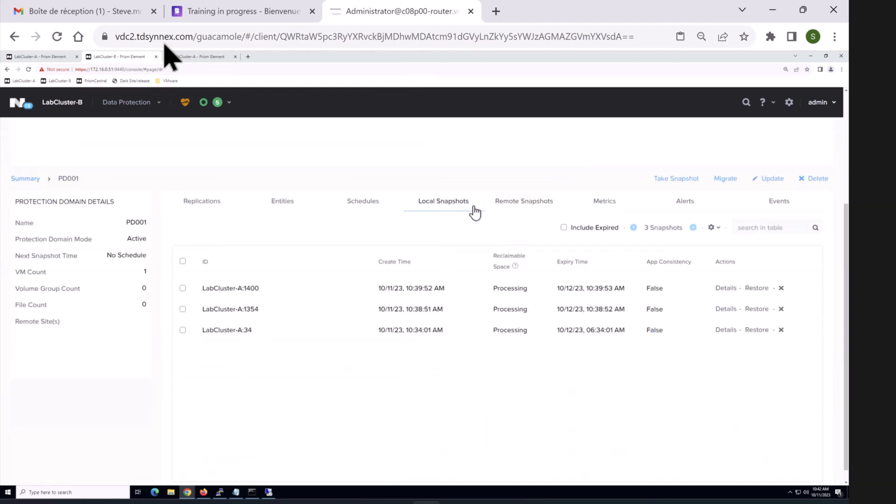
pyautogui.click(373, 206)
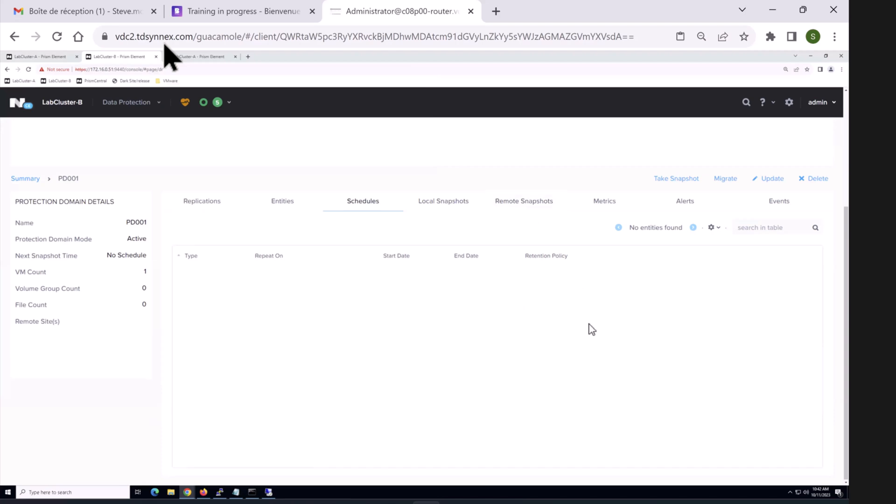
pyautogui.scroll(2, 589, 324)
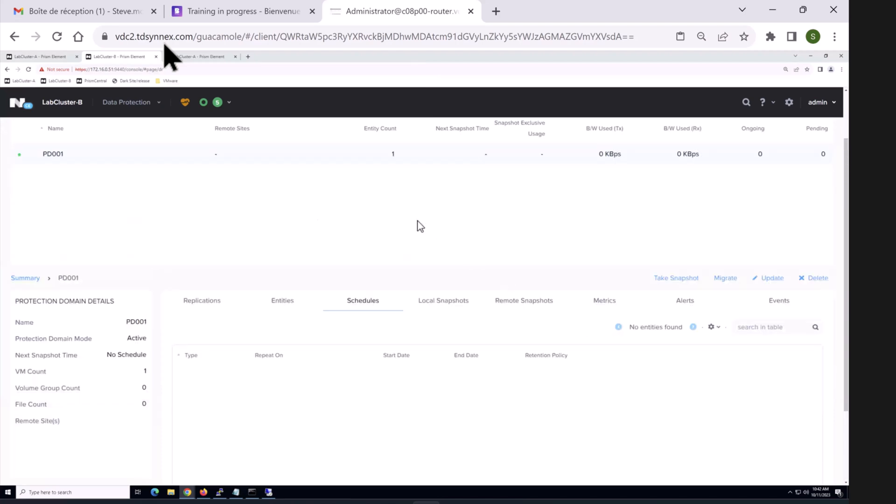
pyautogui.click(41, 57)
pyautogui.click(80, 199)
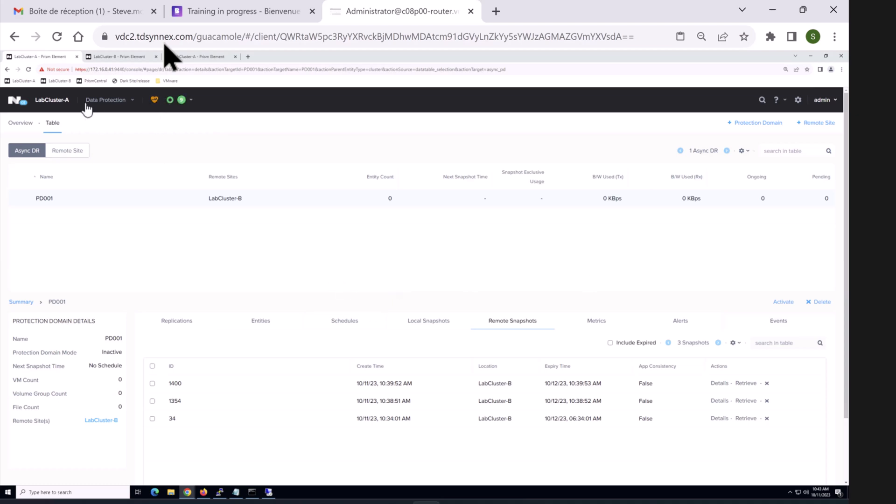
# Step: From LabCluster-B, migrate PD001 back to LabCluster-A, confirming with the pasted word MIGRATE
pyautogui.click(138, 57)
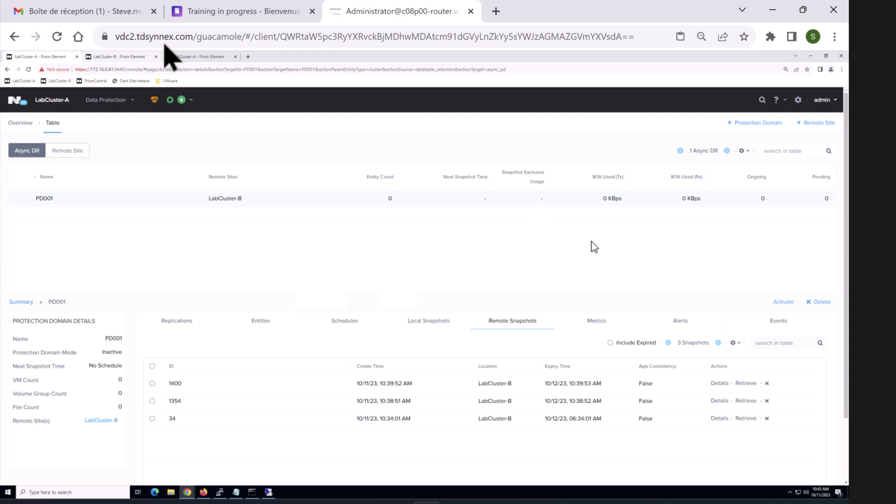
pyautogui.click(729, 279)
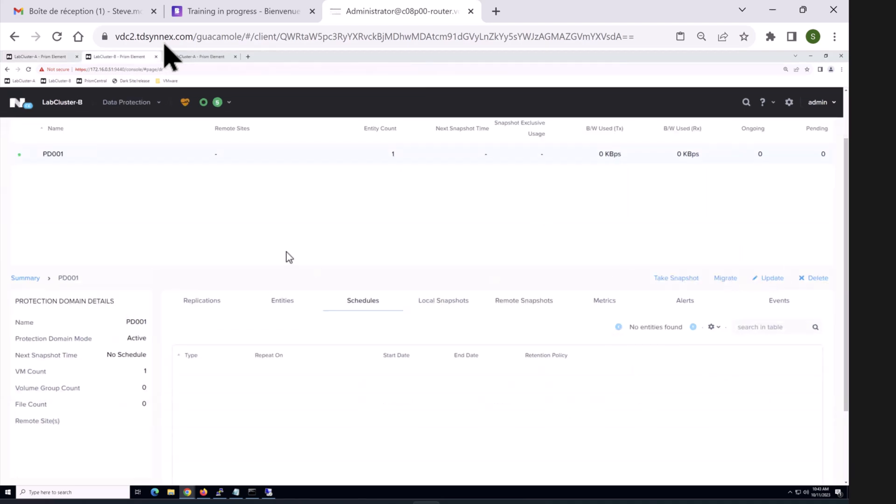
pyautogui.click(346, 280)
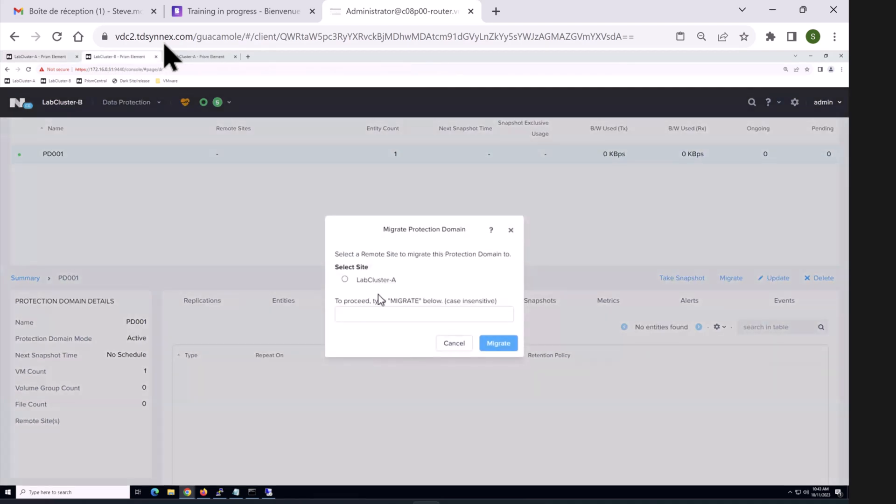
pyautogui.tripleClick(407, 304)
pyautogui.click(409, 292)
pyautogui.doubleClick(404, 302)
pyautogui.hotkey('ctrl', 'c')
pyautogui.click(384, 320)
pyautogui.hotkey('ctrl', 'v')
pyautogui.click(500, 343)
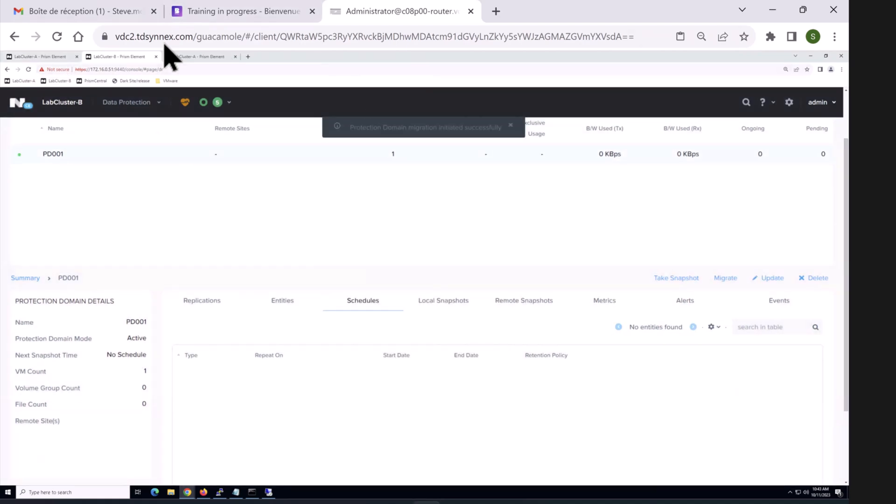
pyautogui.moveTo(543, 503)
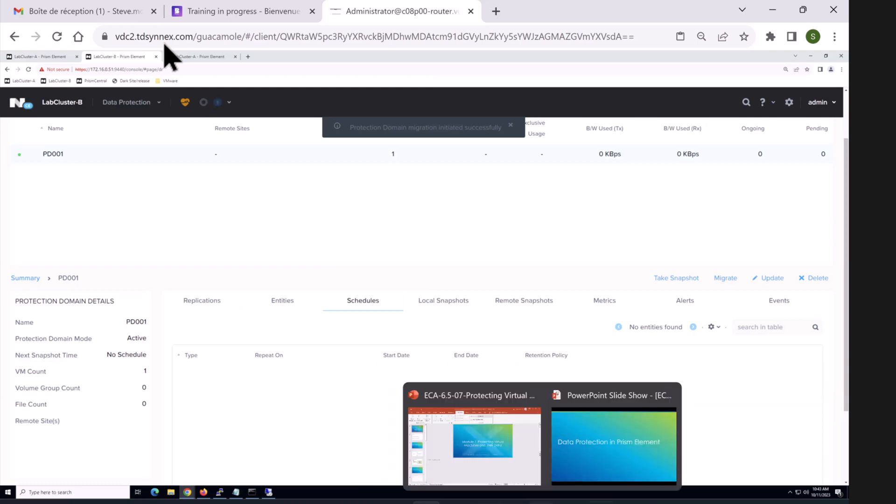
pyautogui.moveTo(513, 503)
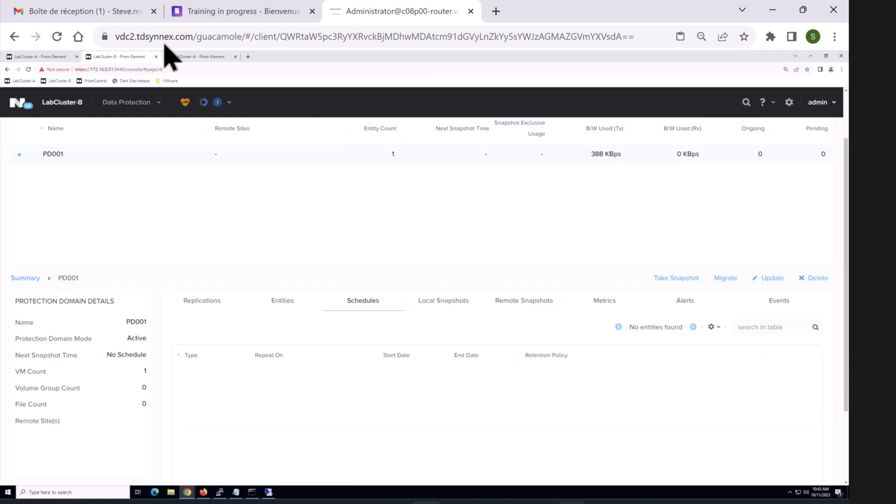
# Step: Bring up the PowerPoint slide show and advance to slide 7, Data Protection Terms
pyautogui.click(590, 472)
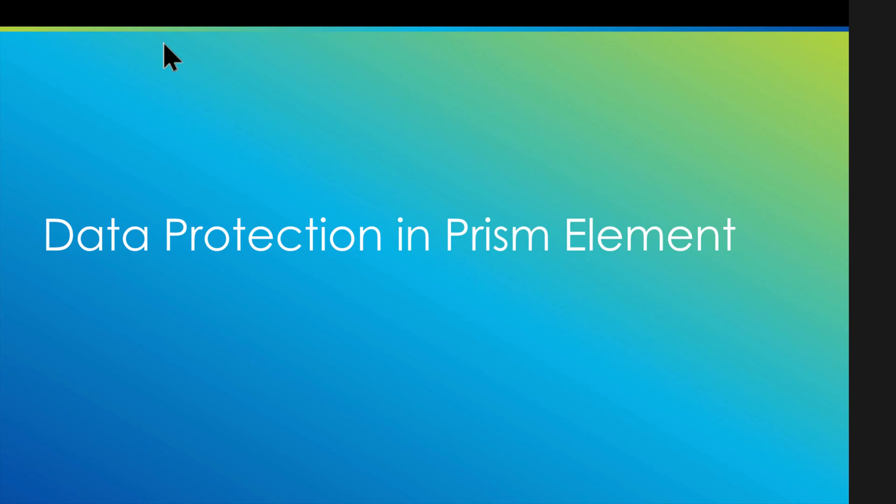
pyautogui.press('Right')
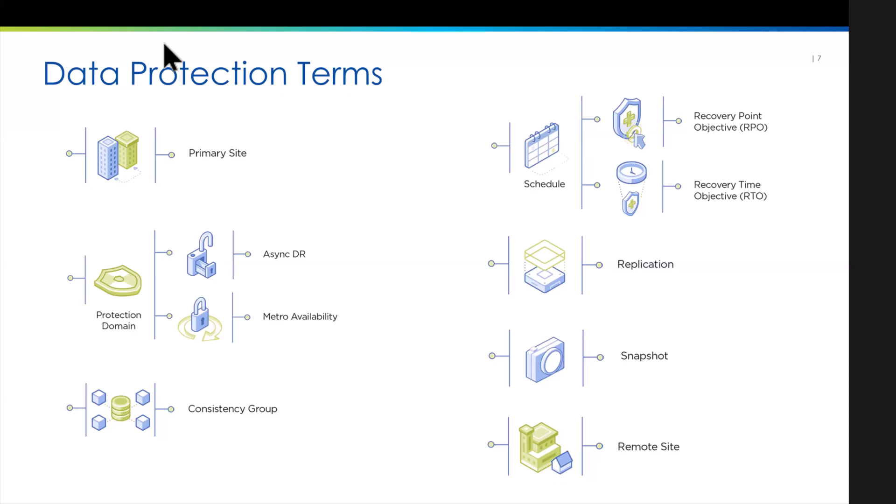
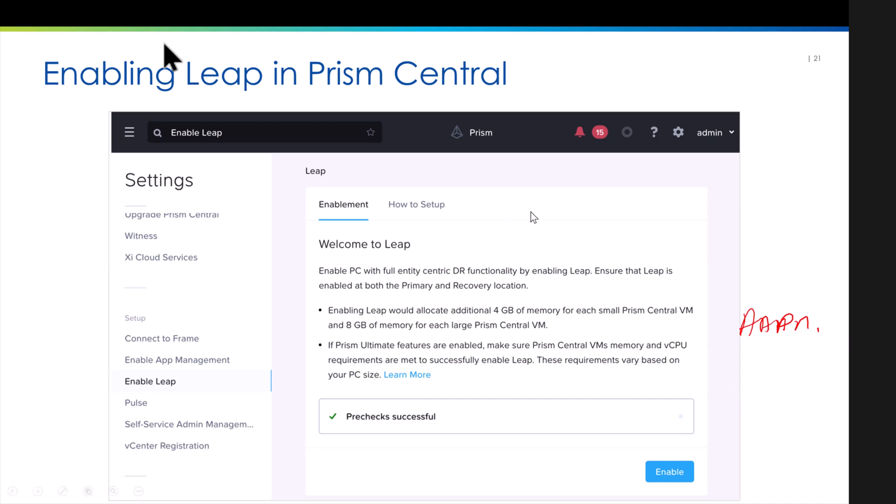
# Step: Step through the Enabling Leap slide builds to reveal the Leap setup steps
pyautogui.click(613, 254)
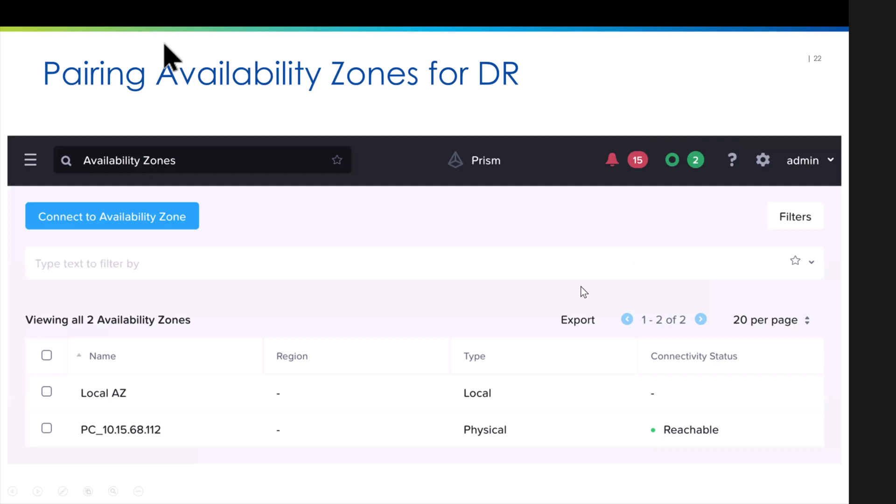
pyautogui.click(582, 287)
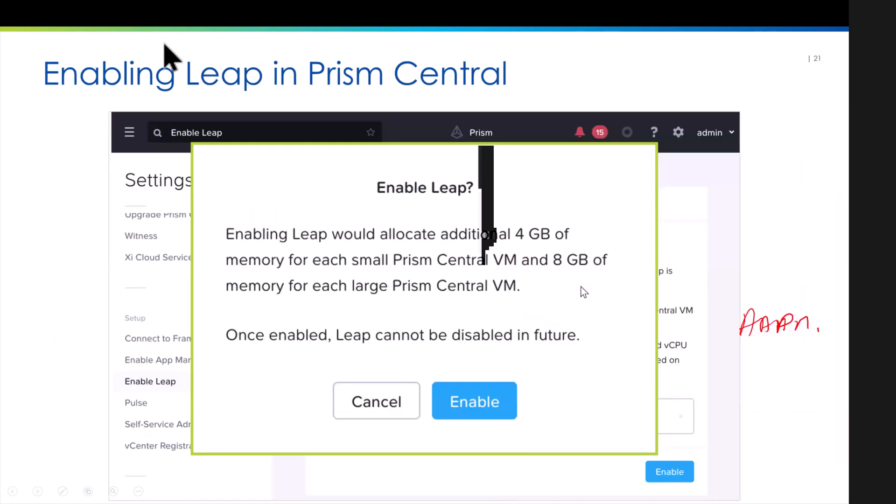
pyautogui.press('Right')
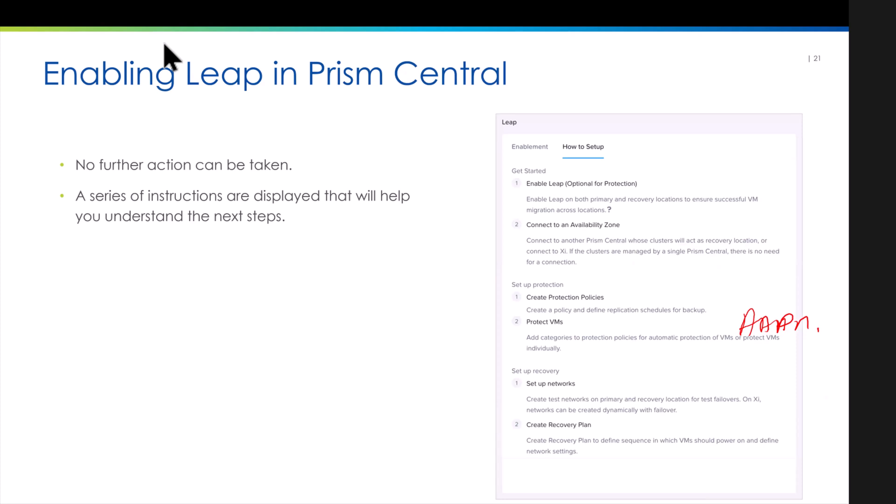
# Step: Ink check marks on Enable Leap, Set up protection, Create Protection Policies, Protect VMs and Set up networks
pyautogui.moveTo(556, 173); pyautogui.dragTo(574, 156)
pyautogui.moveTo(575, 279); pyautogui.dragTo(586, 273)
pyautogui.moveTo(614, 290); pyautogui.dragTo(629, 282)
pyautogui.moveTo(565, 322); pyautogui.dragTo(578, 314)
pyautogui.moveTo(585, 387); pyautogui.dragTo(602, 381)
# Step: Advance past Pairing Availability Zones and Creating a Protection Policy to the Exercises slide
pyautogui.press('Right')
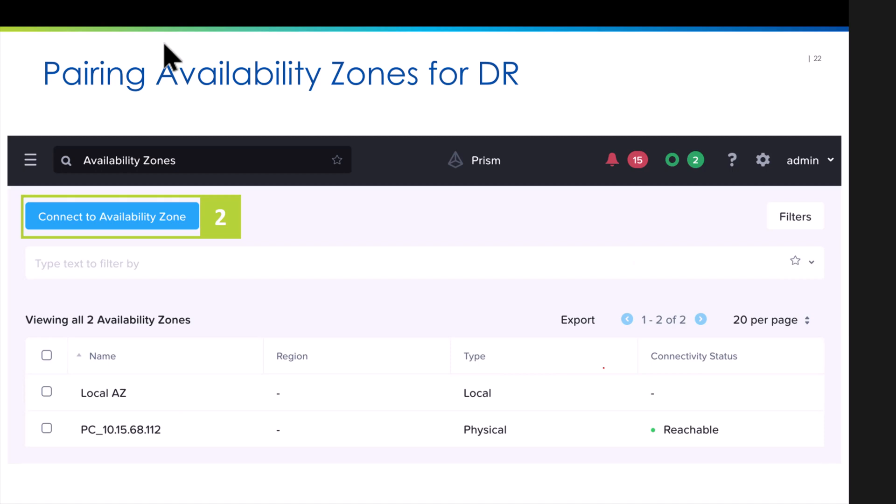
pyautogui.press('Right')
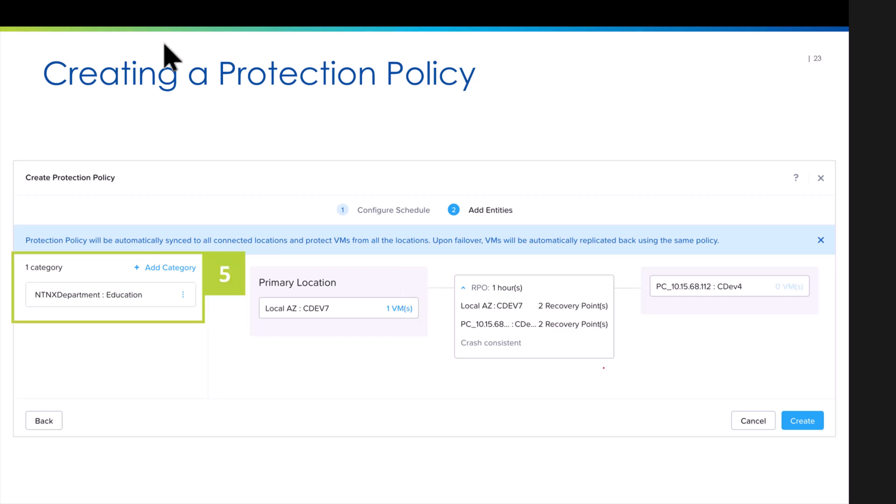
pyautogui.press('Right')
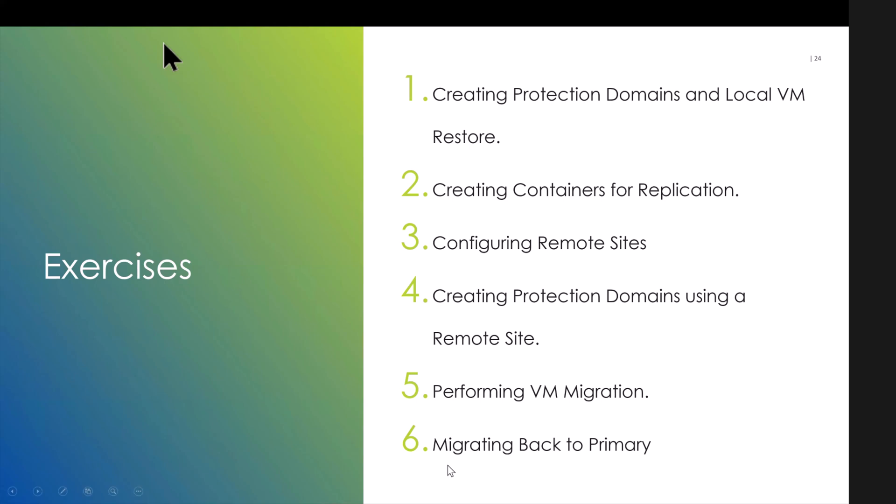
pyautogui.press('super')
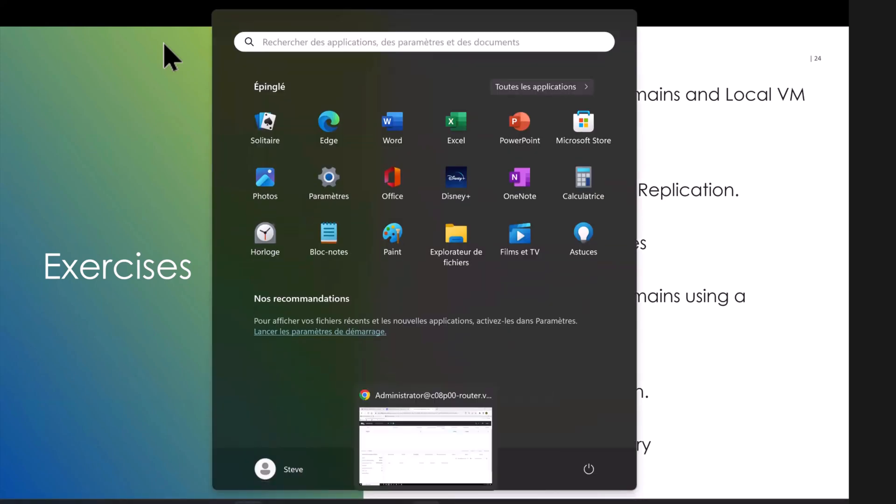
# Step: In Prism, review the recent tasks and the PD001 protection domain details
pyautogui.click(426, 503)
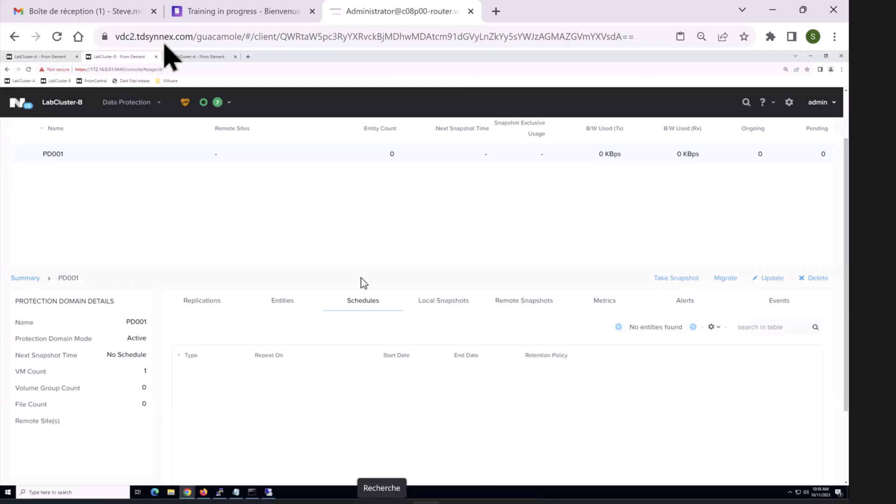
pyautogui.click(226, 100)
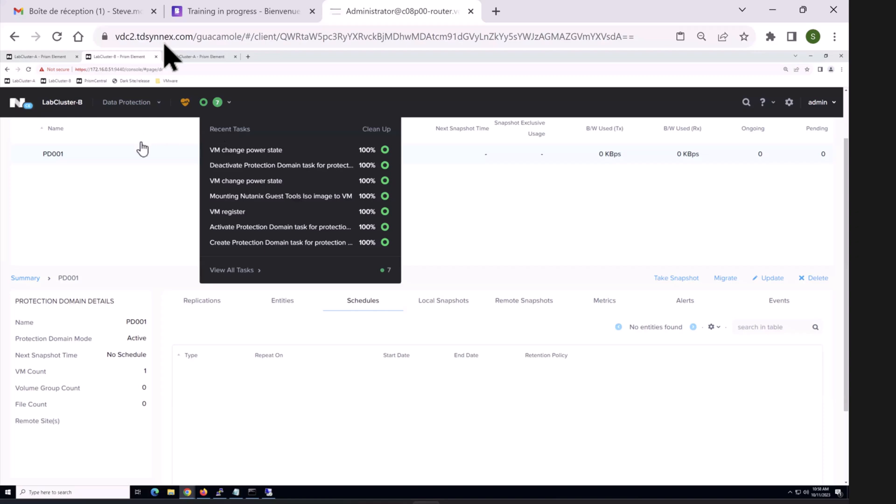
pyautogui.click(133, 111)
pyautogui.click(61, 158)
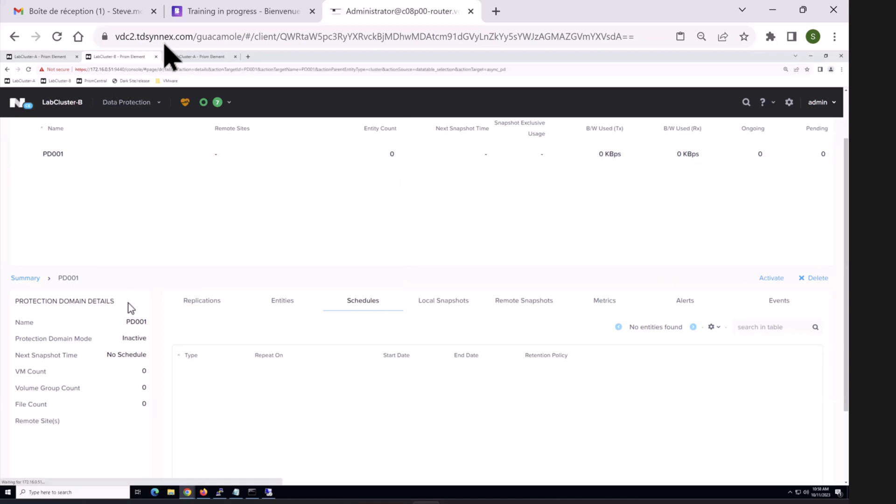
# Step: On LabCluster-A, confirm PD001 is active and open the VM list
pyautogui.click(50, 57)
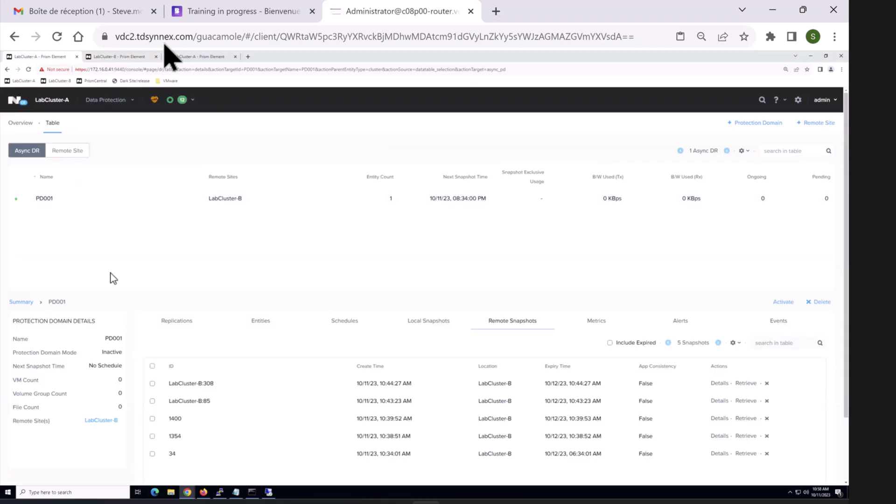
pyautogui.click(71, 152)
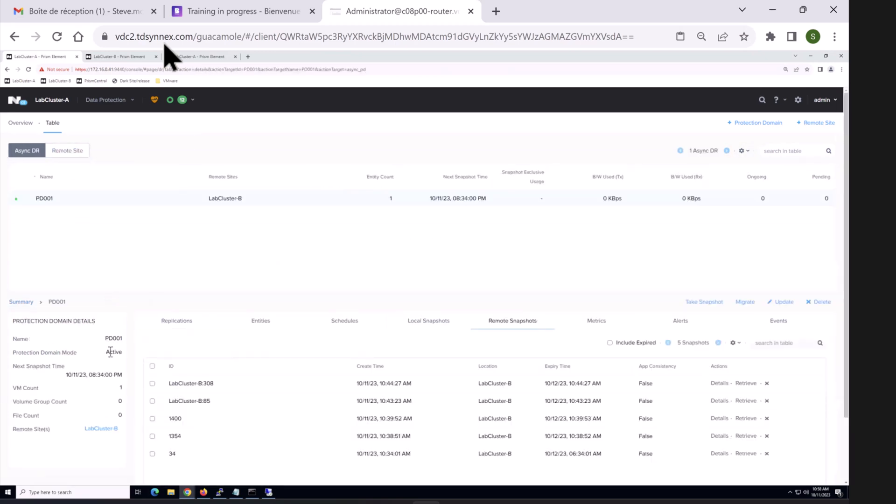
pyautogui.click(108, 106)
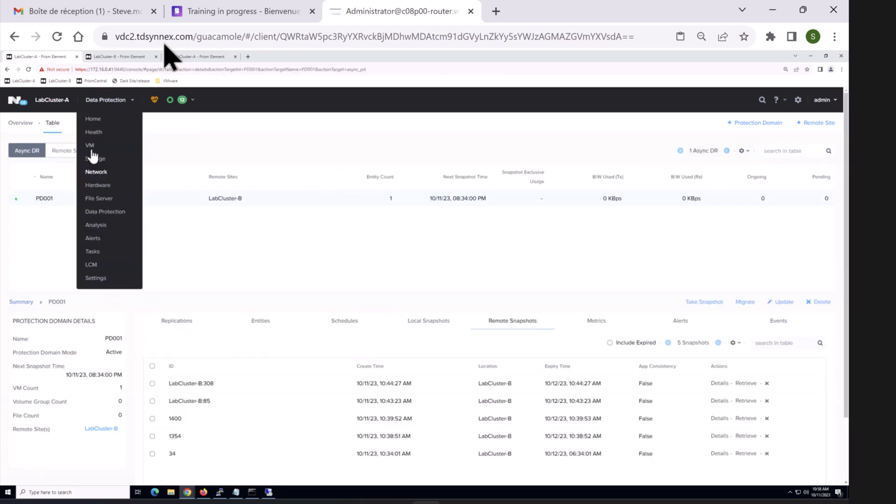
pyautogui.click(90, 146)
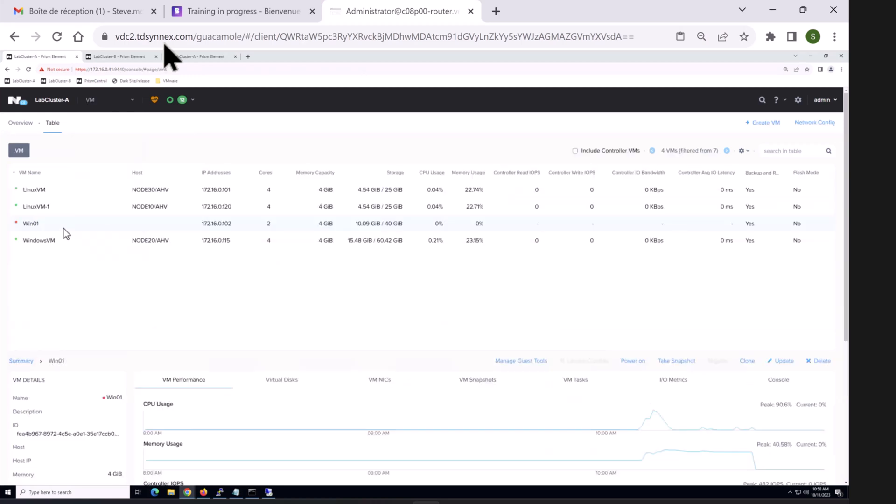
# Step: Power on Win01, refresh the VM table to see it running, and launch its console
pyautogui.rightClick(64, 227)
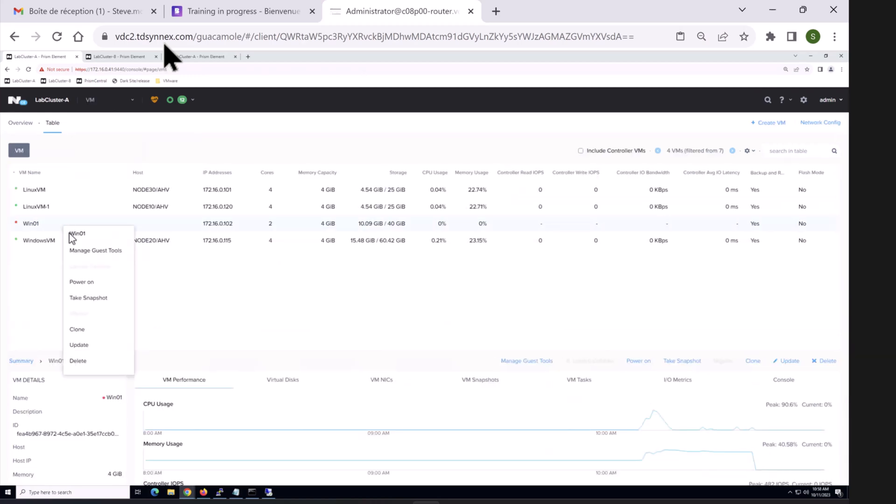
pyautogui.click(90, 282)
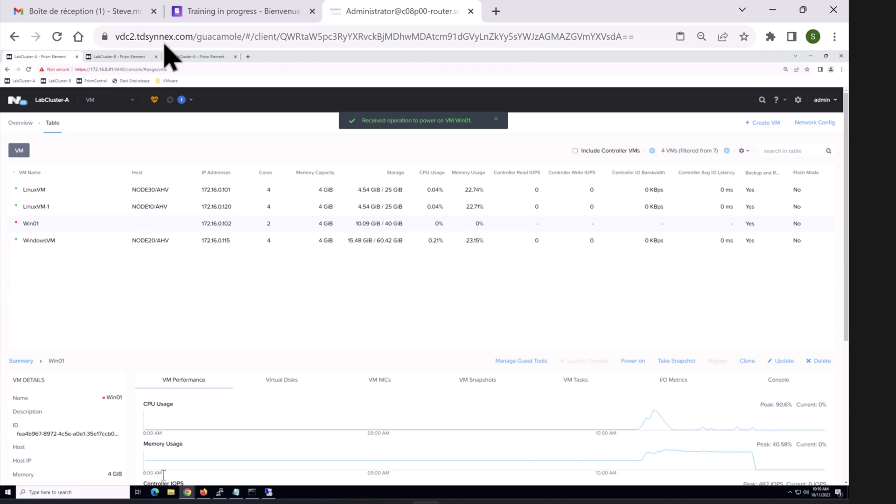
pyautogui.moveTo(186, 493)
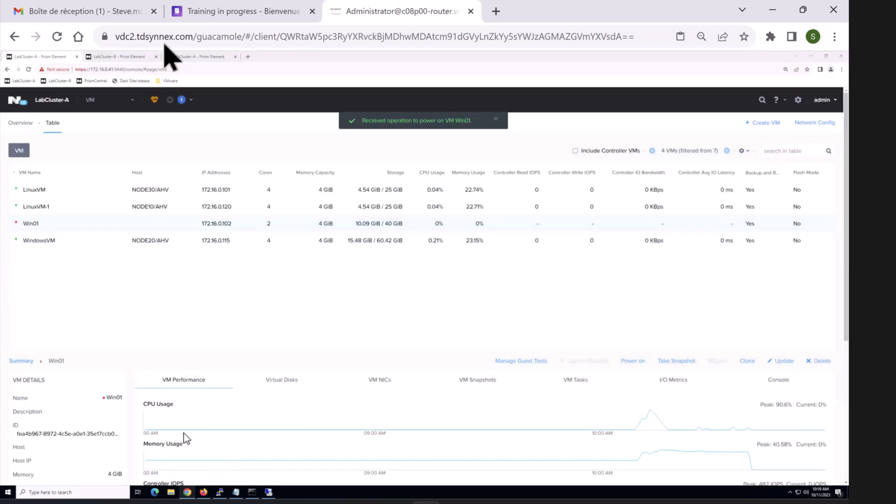
pyautogui.click(28, 123)
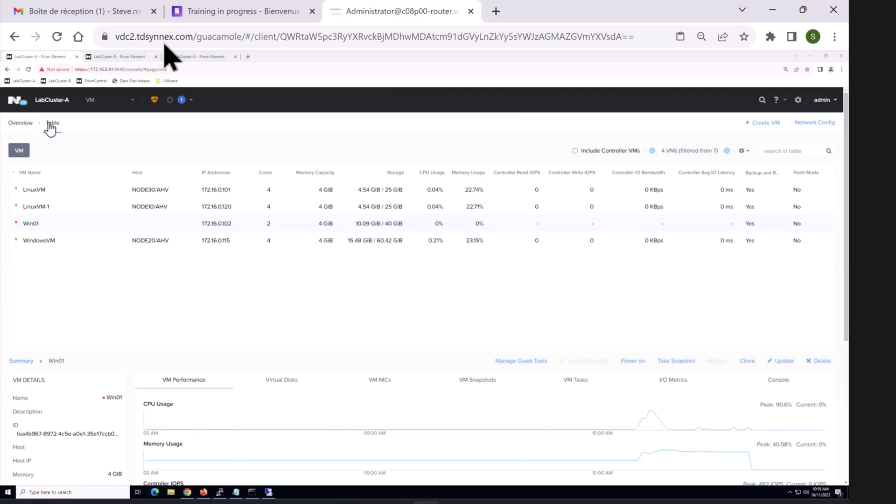
pyautogui.click(50, 124)
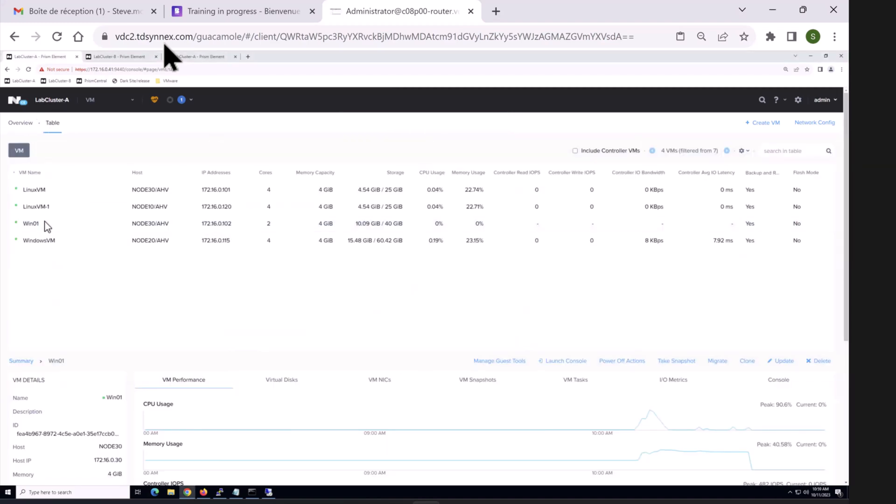
pyautogui.rightClick(47, 226)
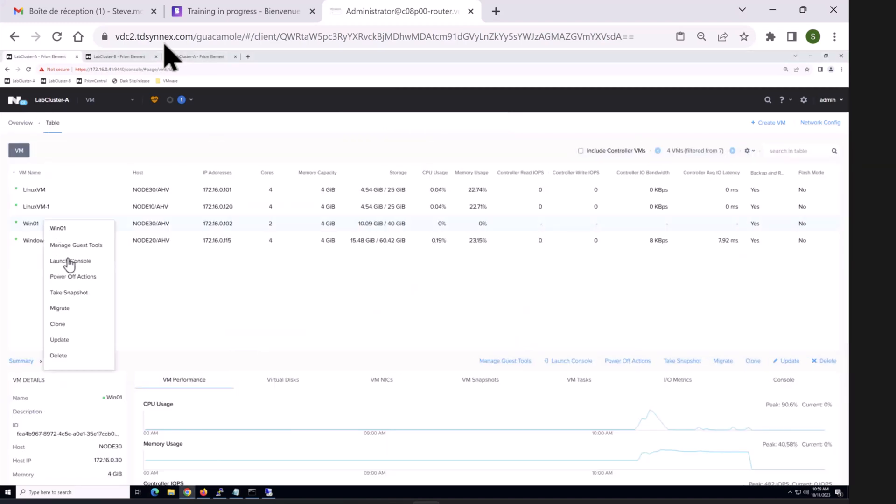
pyautogui.click(138, 272)
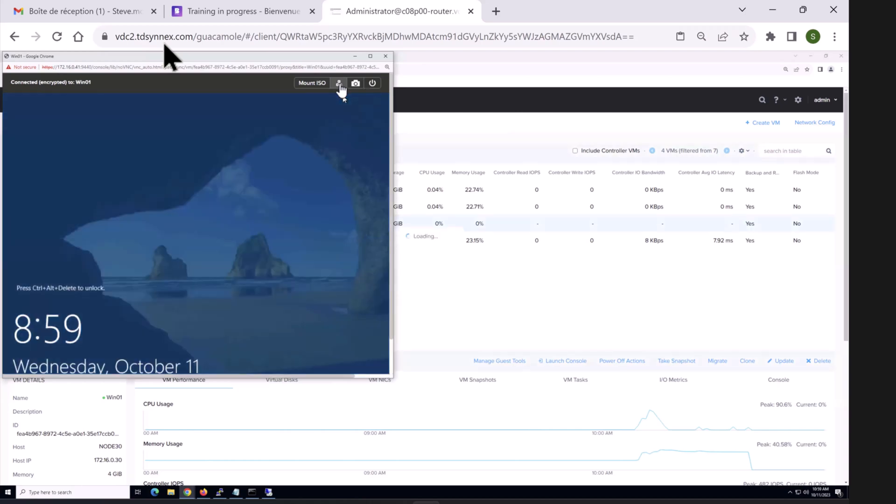
# Step: Sign in to Win01's console with the account password and close Server Manager
pyautogui.click(340, 85)
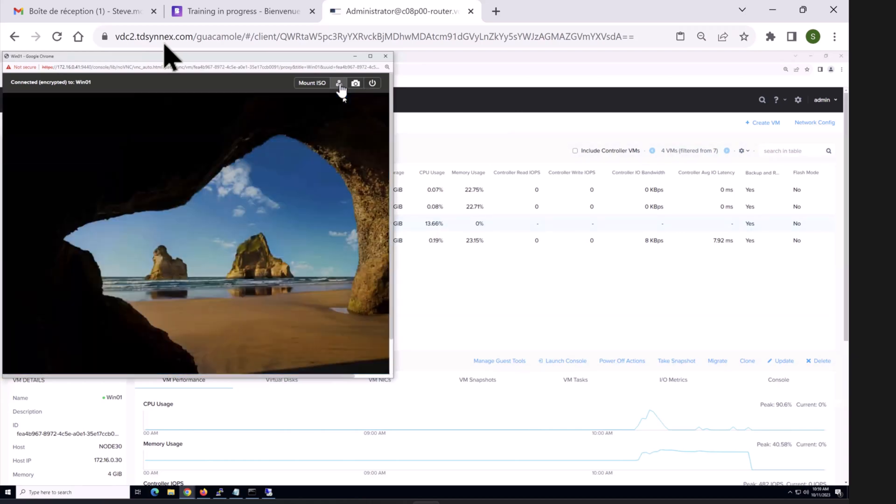
pyautogui.write('•••••••••')
pyautogui.press('Return')
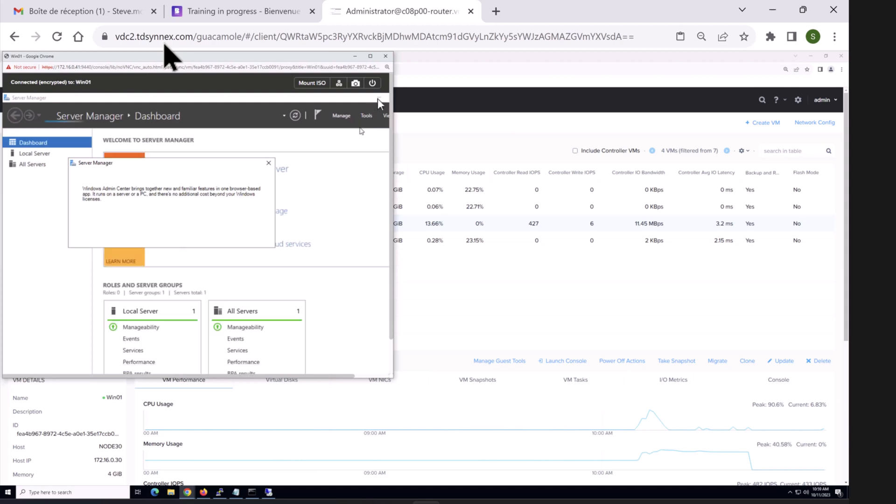
pyautogui.click(379, 99)
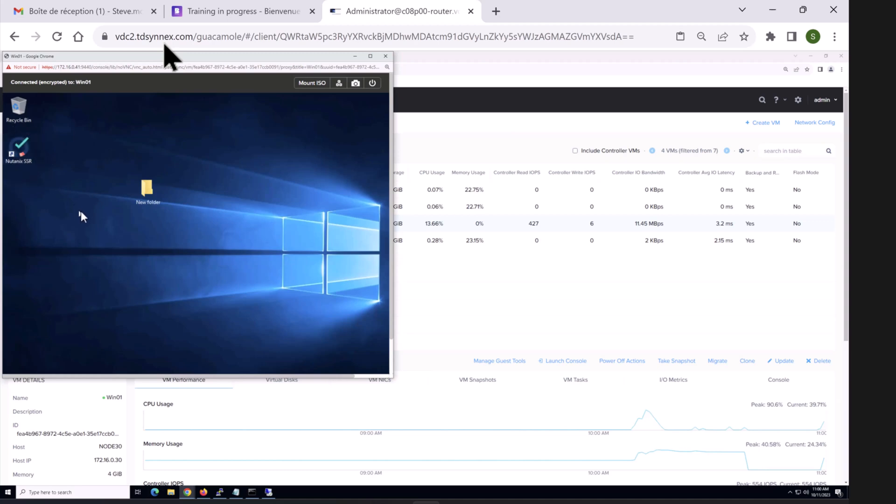
# Step: Check Win01's Manage Guest Tools settings for Self Service Restore, then cancel without changes
pyautogui.click(422, 342)
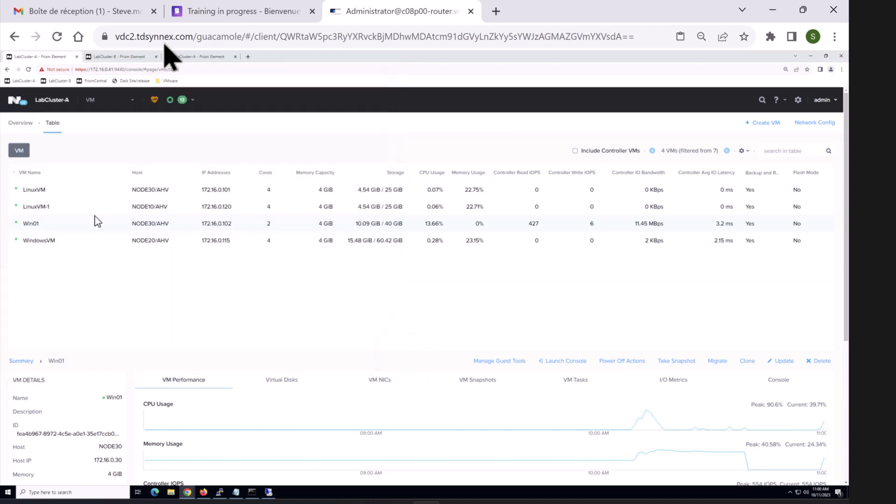
pyautogui.rightClick(62, 224)
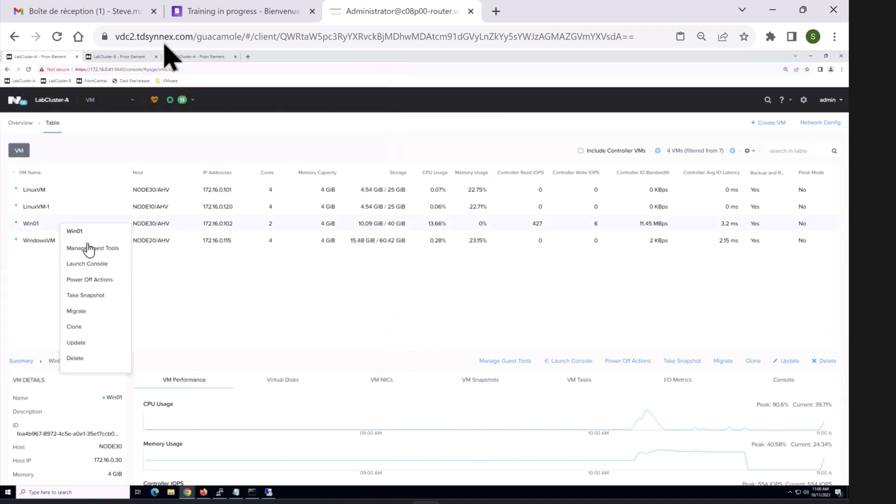
pyautogui.click(88, 249)
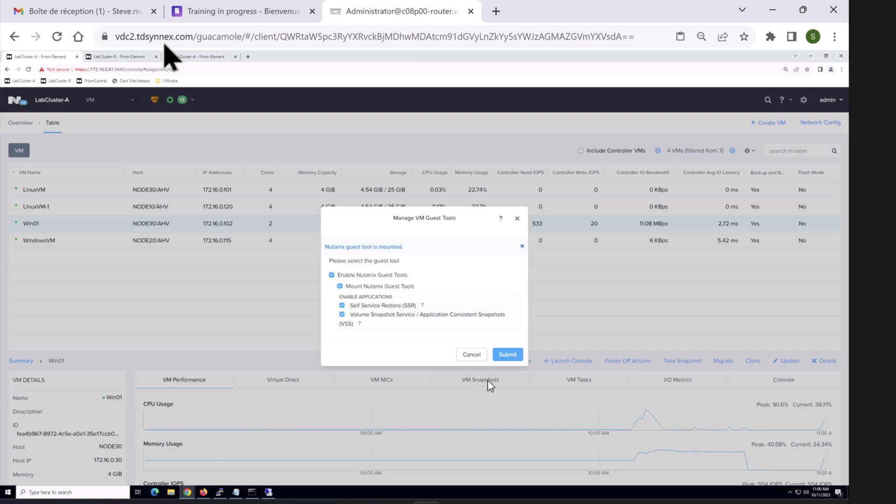
pyautogui.click(468, 356)
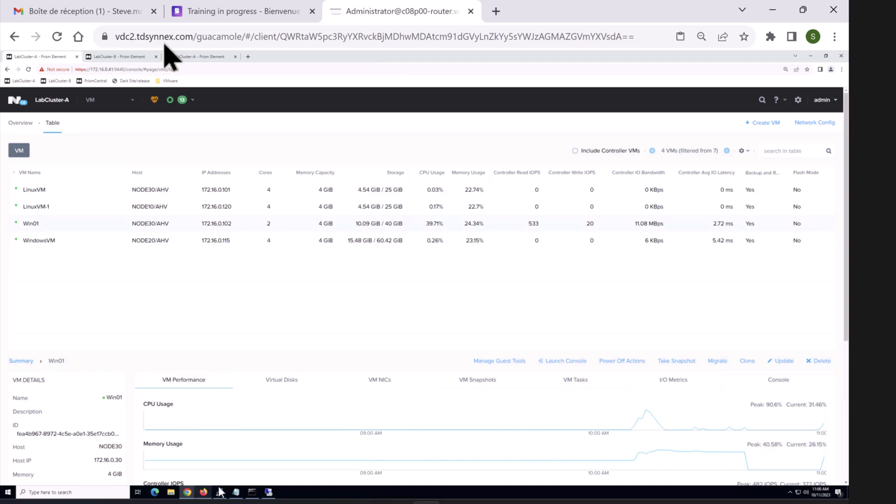
# Step: Glance at Cluster Details, then bring Win01's console forward and make it taller
pyautogui.click(64, 103)
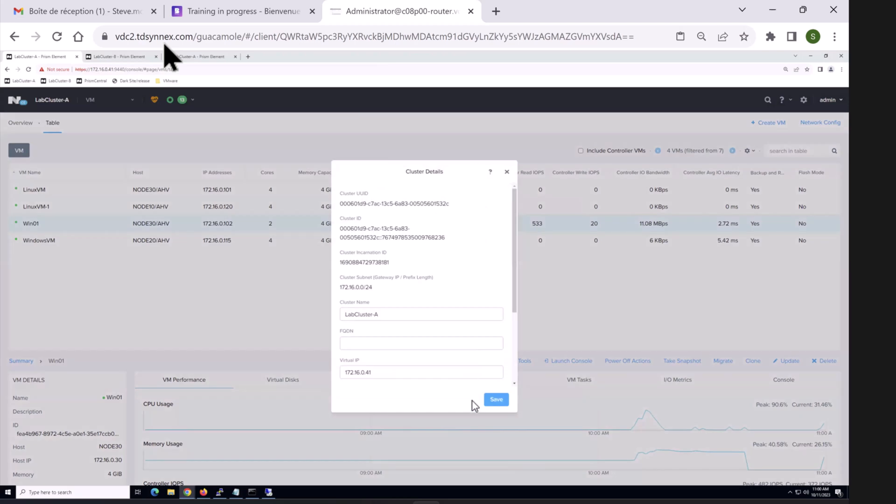
pyautogui.click(507, 174)
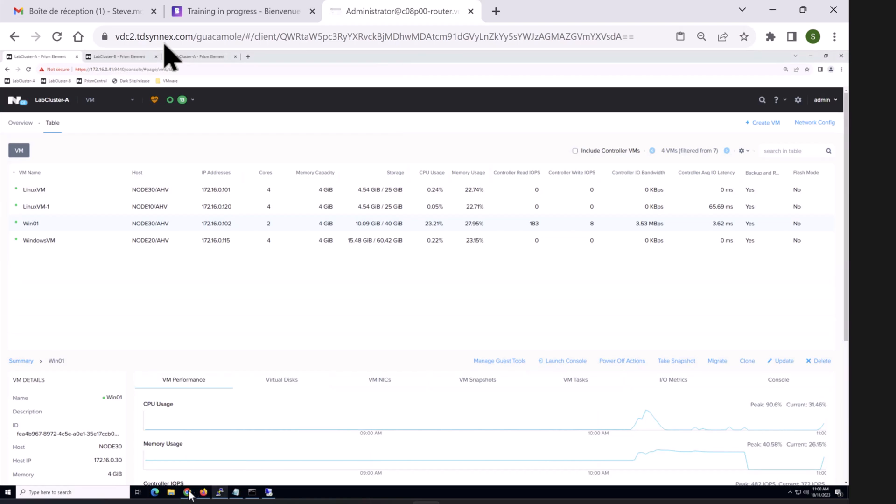
pyautogui.moveTo(191, 491)
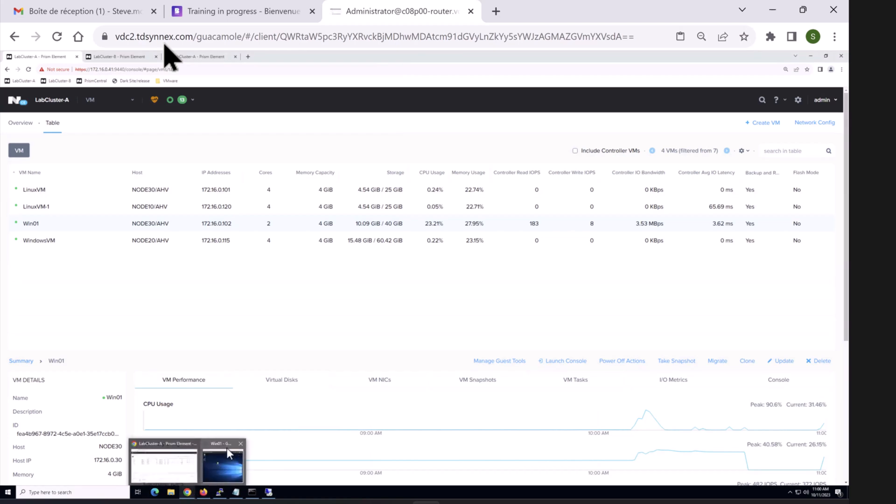
pyautogui.click(227, 449)
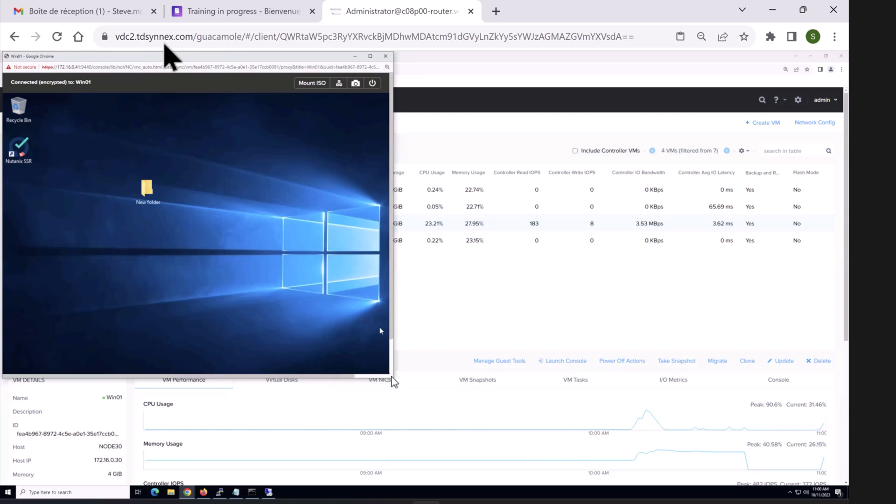
pyautogui.moveTo(474, 392); pyautogui.dragTo(533, 410)
# Step: Widen the Win01 console and launch cmd from the Run prompt
pyautogui.moveTo(394, 320); pyautogui.dragTo(524, 322)
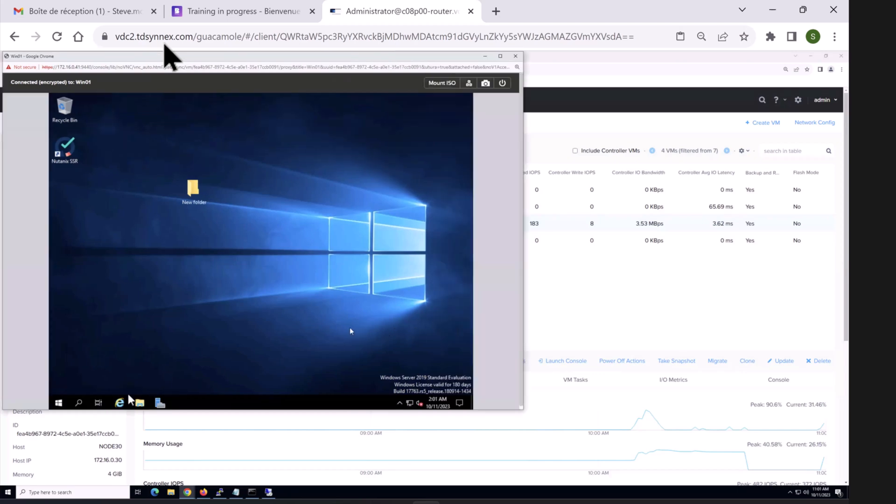
pyautogui.rightClick(64, 391)
pyautogui.click(92, 363)
pyautogui.write('cmd')
pyautogui.press('Return')
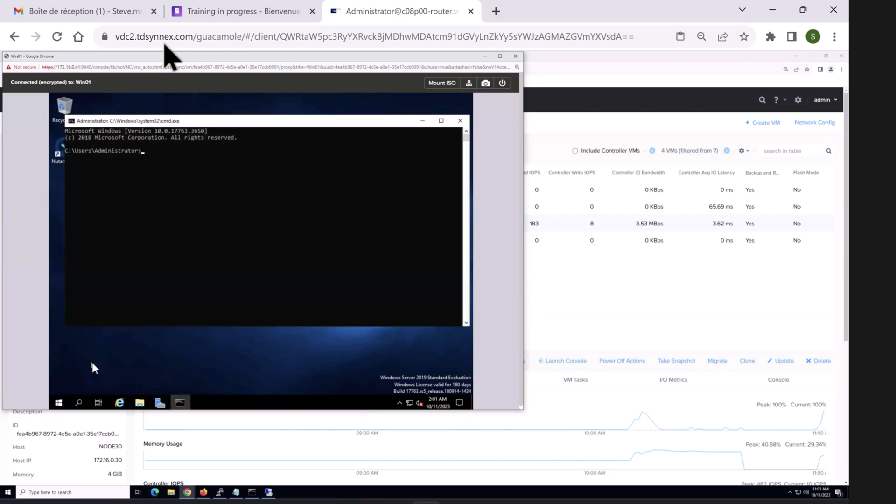
# Step: Ping 172.16.0.41 after fixing the mistyped address, confirm zero loss, and close Command Prompt
pyautogui.write('ping 172?16.0.41')
pyautogui.press('Return')
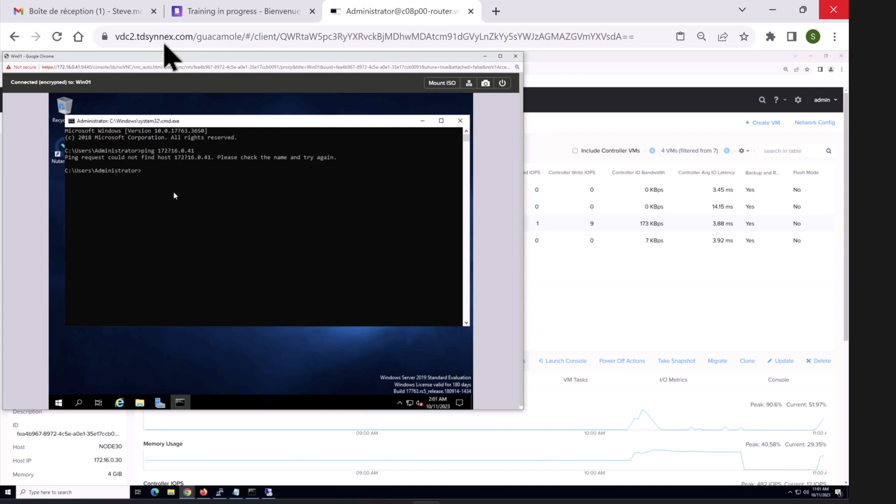
pyautogui.press('Up')
pyautogui.press('Left')
pyautogui.press('Left')
pyautogui.press('BackSpace')
pyautogui.write('.')
pyautogui.press('Return')
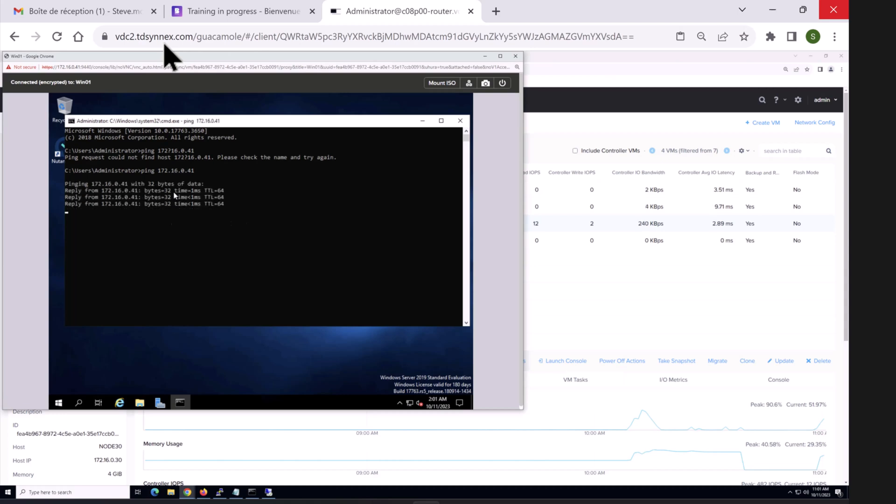
pyautogui.hotkey('ctrl', 'c')
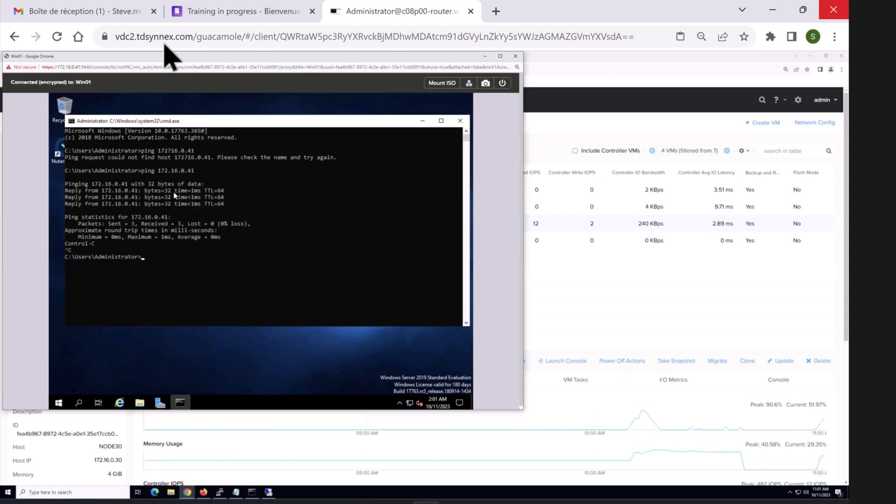
pyautogui.click(461, 120)
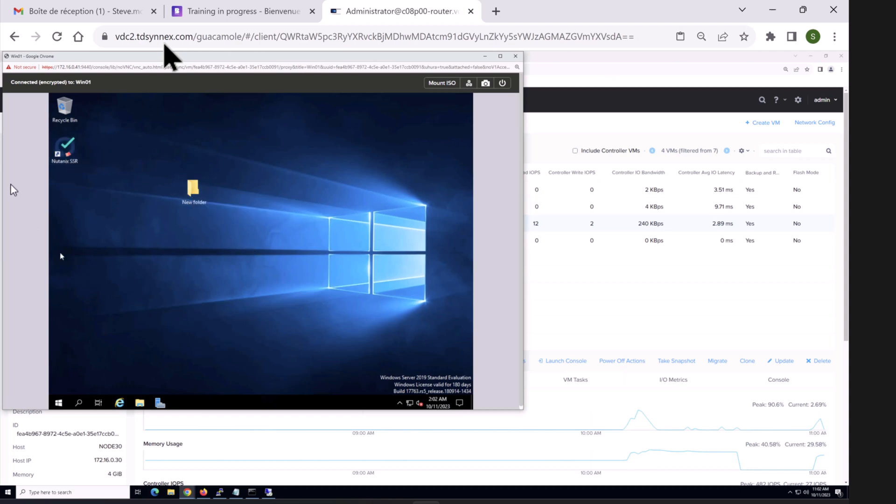
# Step: Launch Nutanix Self Service Restore, accept recommended IE settings, and trust microsoft.com
pyautogui.doubleClick(65, 156)
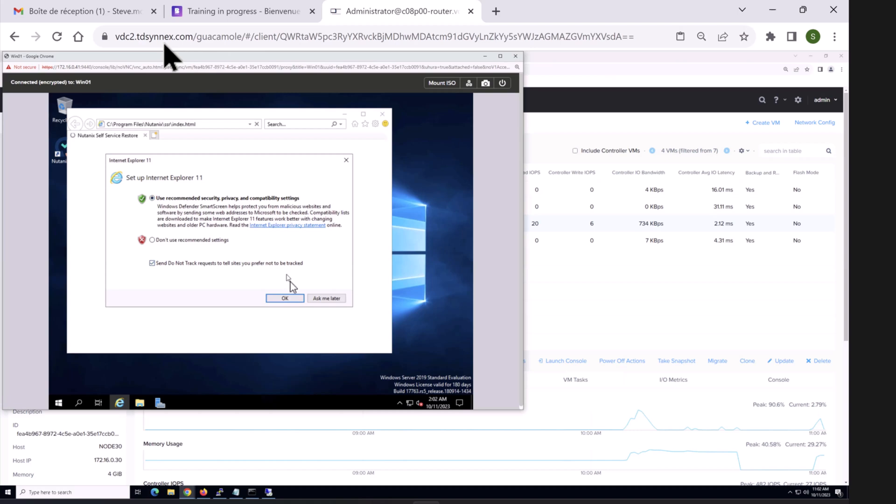
pyautogui.click(294, 298)
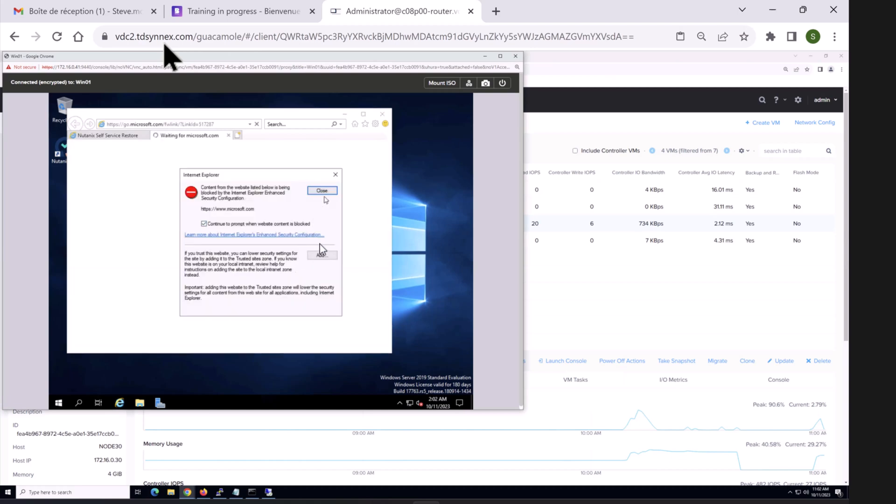
pyautogui.click(321, 256)
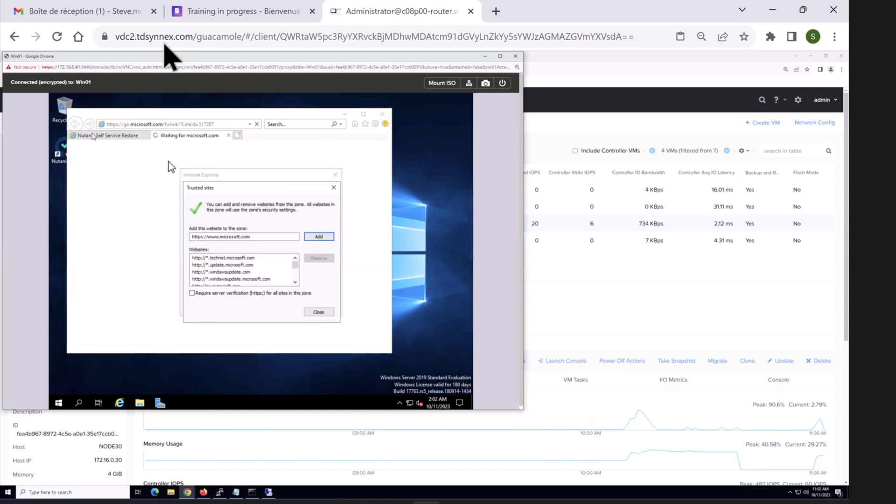
pyautogui.click(319, 237)
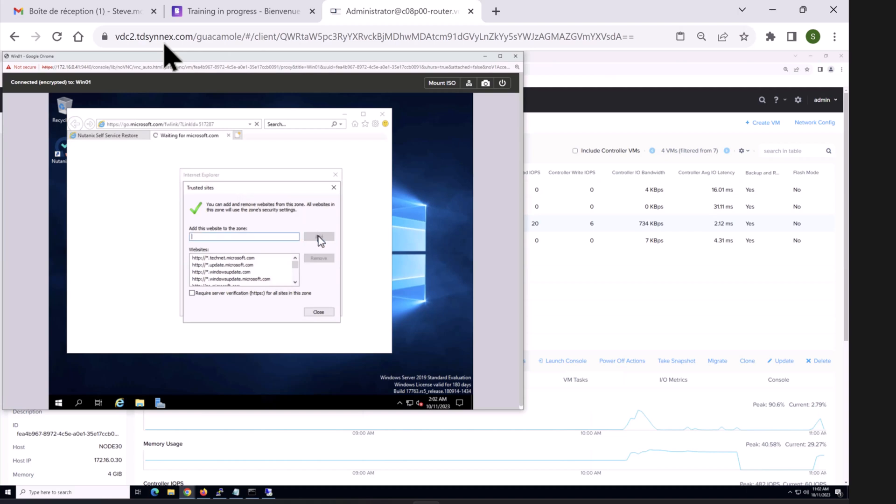
pyautogui.click(334, 187)
pyautogui.click(321, 191)
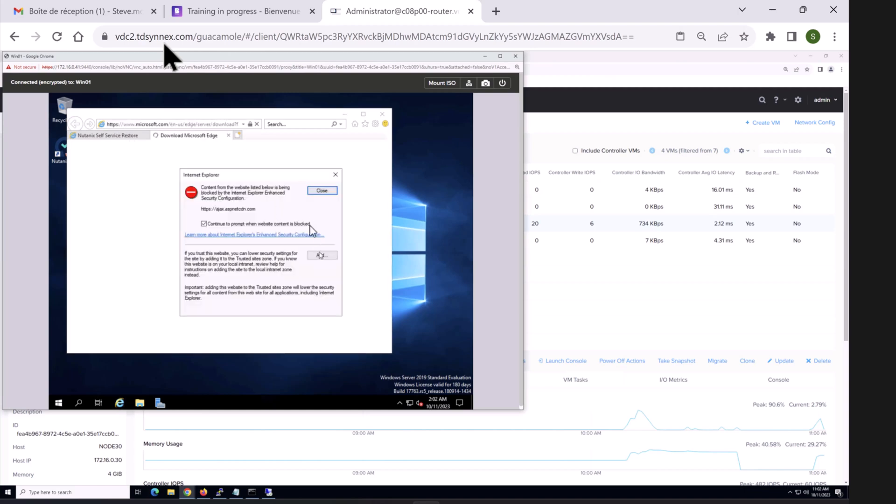
# Step: Trust ajax.aspnetcdn.com, dismiss the blocked-content warnings, and switch to the Self Service Restore page
pyautogui.click(322, 255)
pyautogui.click(333, 187)
pyautogui.click(322, 255)
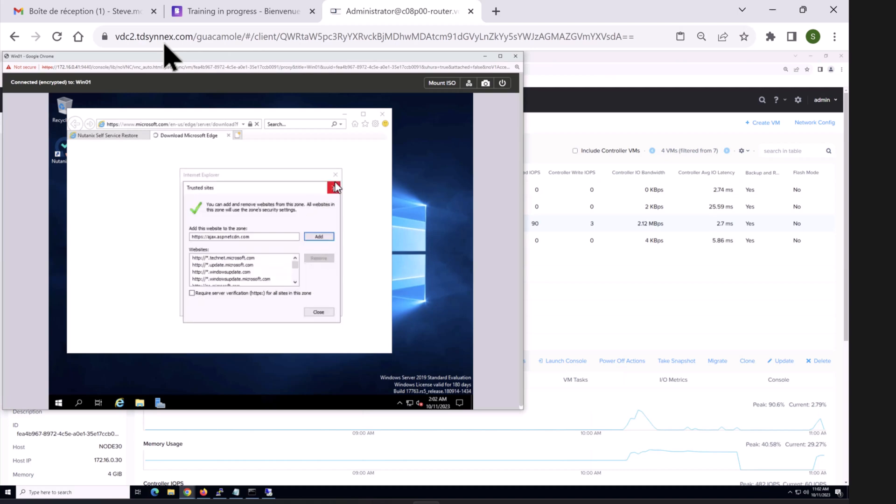
pyautogui.click(334, 185)
pyautogui.click(335, 175)
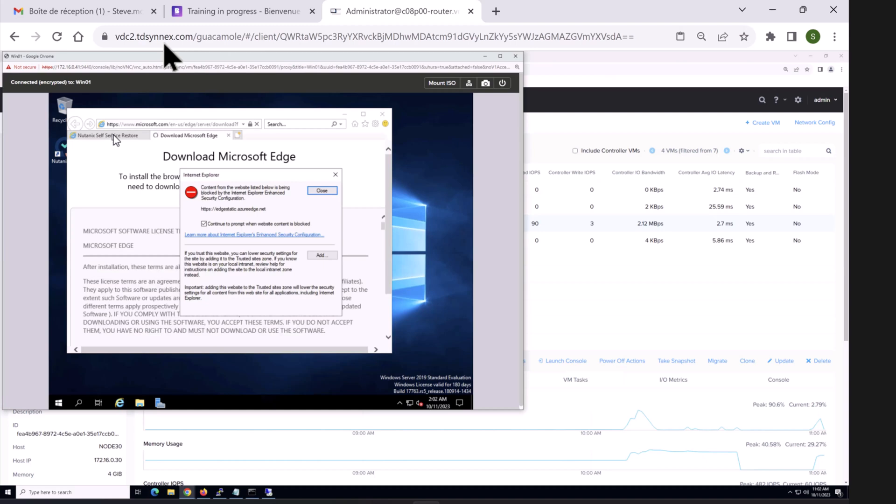
pyautogui.click(327, 191)
pyautogui.click(327, 191)
pyautogui.click(334, 177)
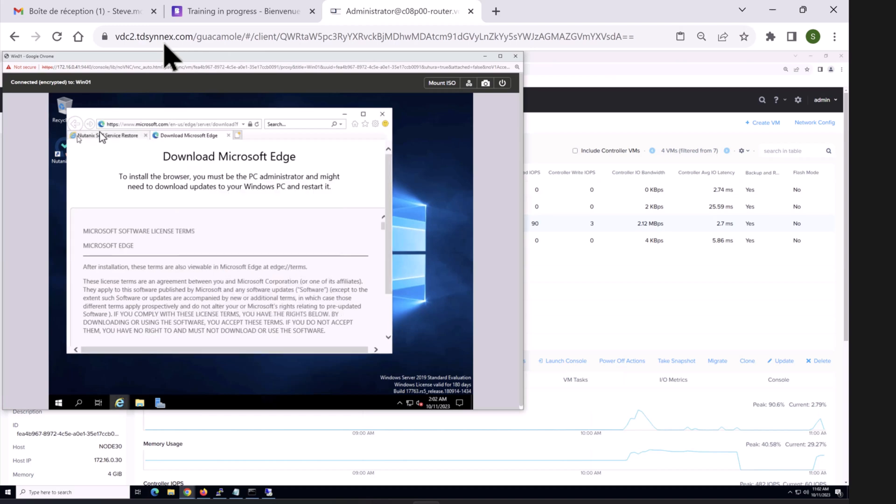
pyautogui.click(102, 135)
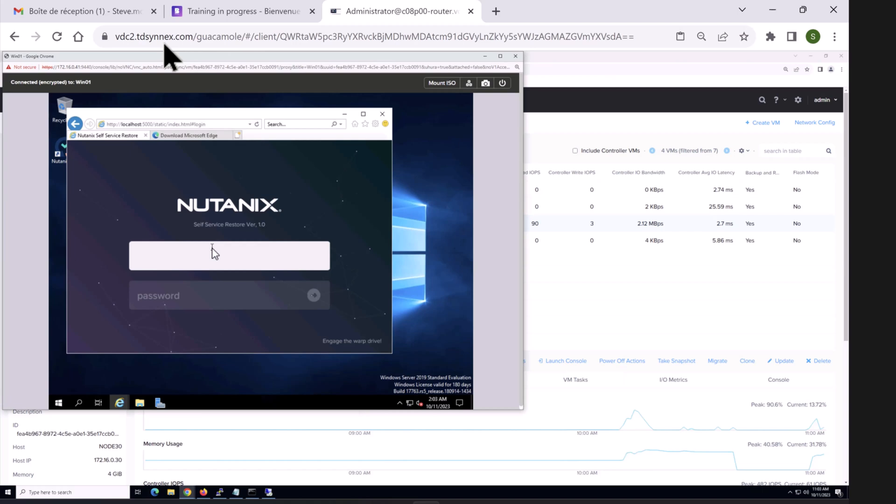
# Step: Log in to Self Service Restore as administrator with the account password
pyautogui.write('administrator')
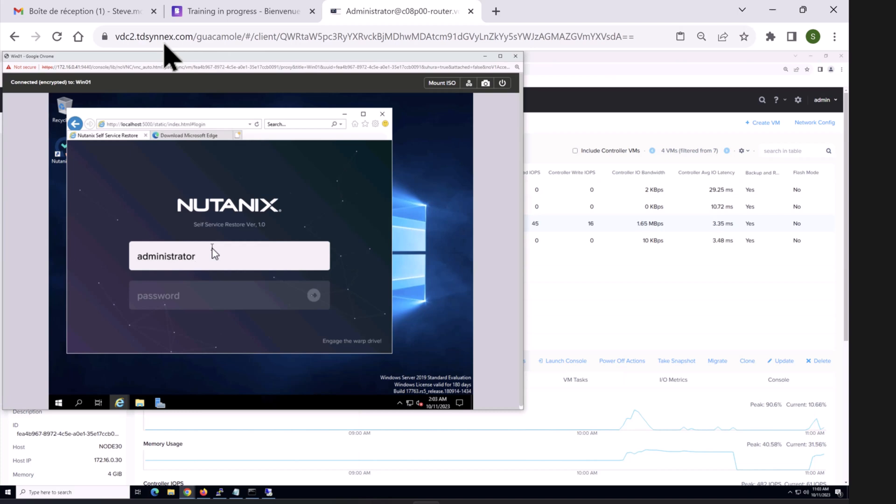
pyautogui.press('Tab')
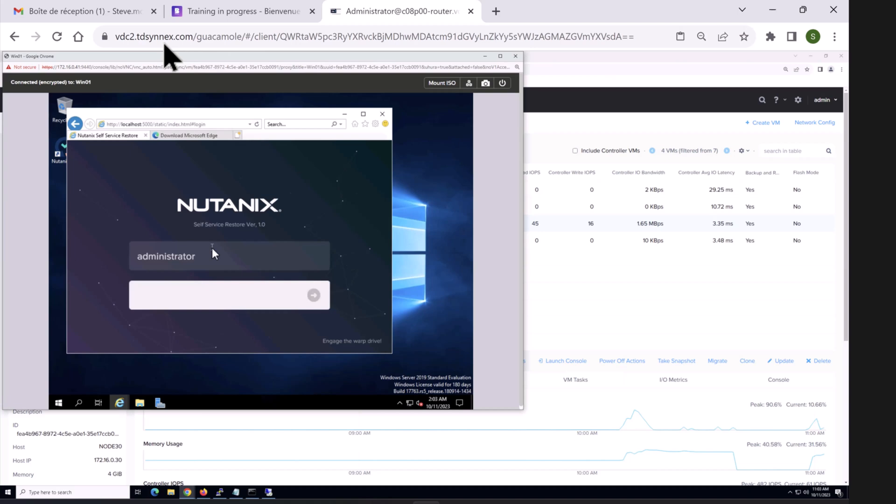
pyautogui.write('•••••••••')
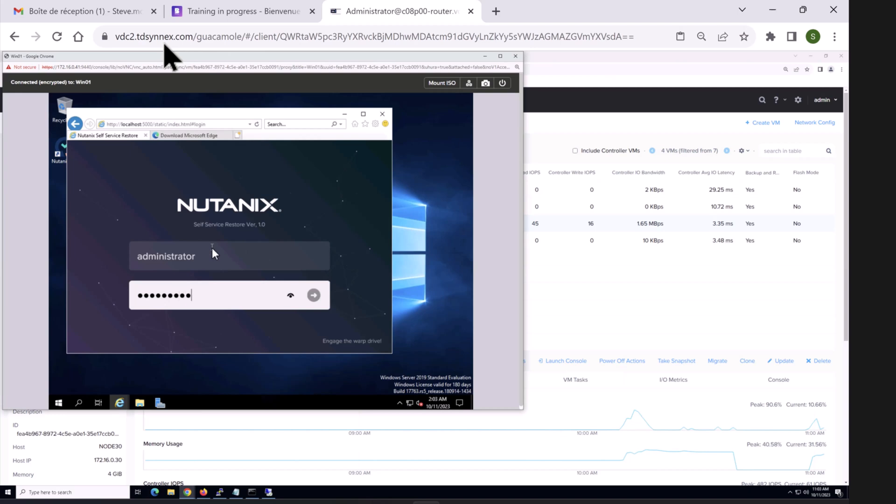
pyautogui.write('•')
pyautogui.press('Return')
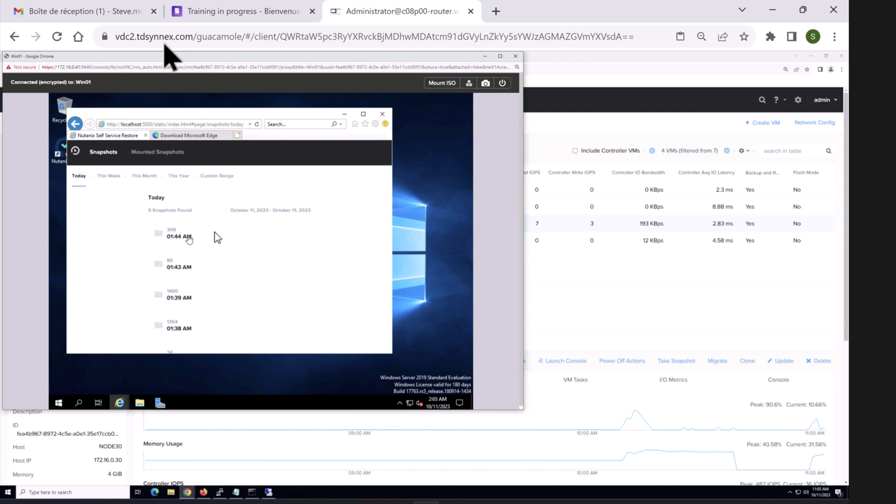
# Step: Mount Disk 0 from snapshot 308 (01:44 AM), then return to the desktop
pyautogui.click(161, 238)
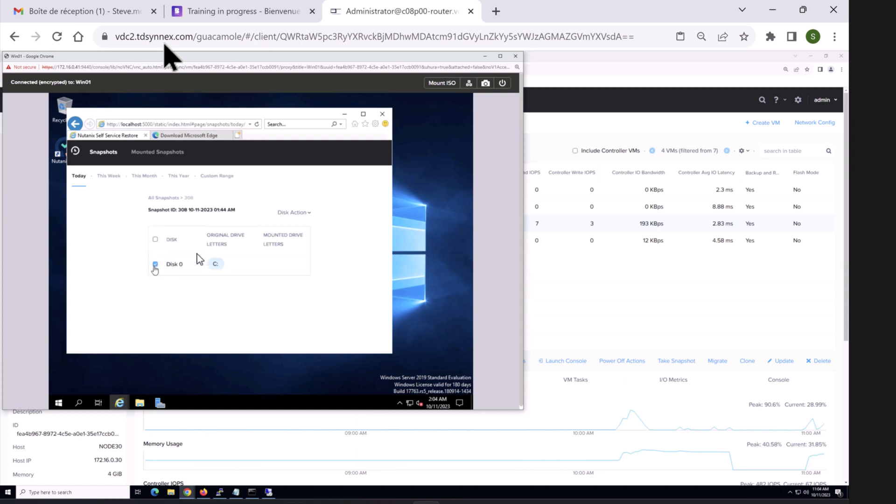
pyautogui.click(295, 214)
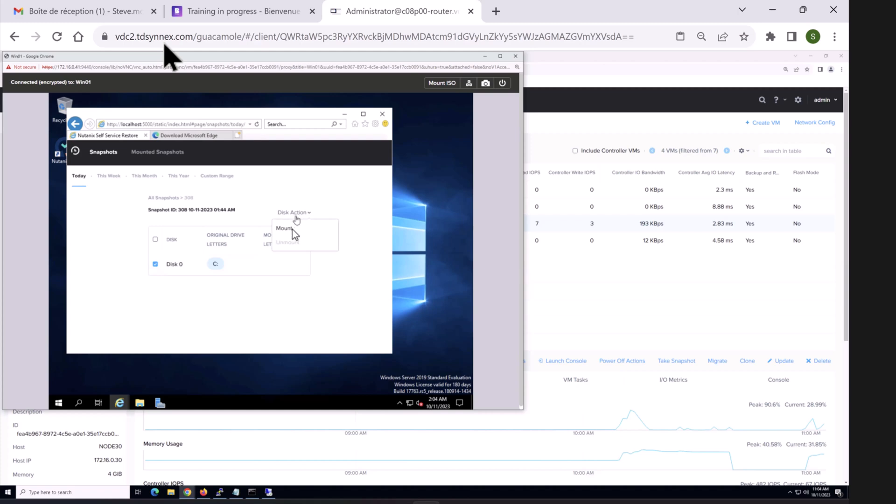
pyautogui.click(289, 230)
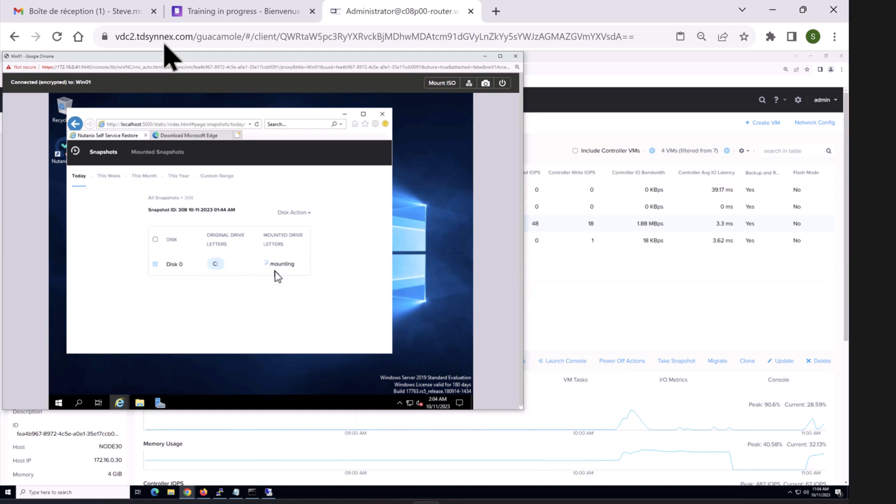
pyautogui.click(407, 217)
# Step: Open File Explorer and confirm the snapshot disk is mounted as drive G: on This PC
pyautogui.doubleClick(64, 104)
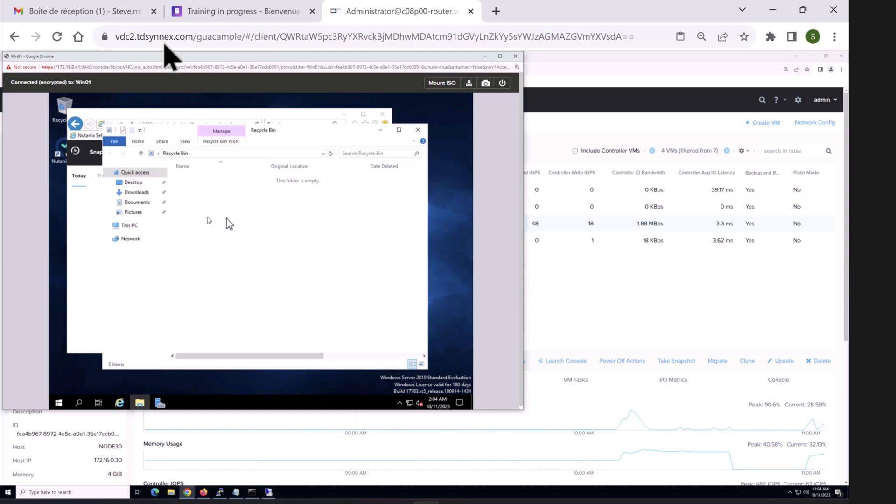
pyautogui.click(131, 226)
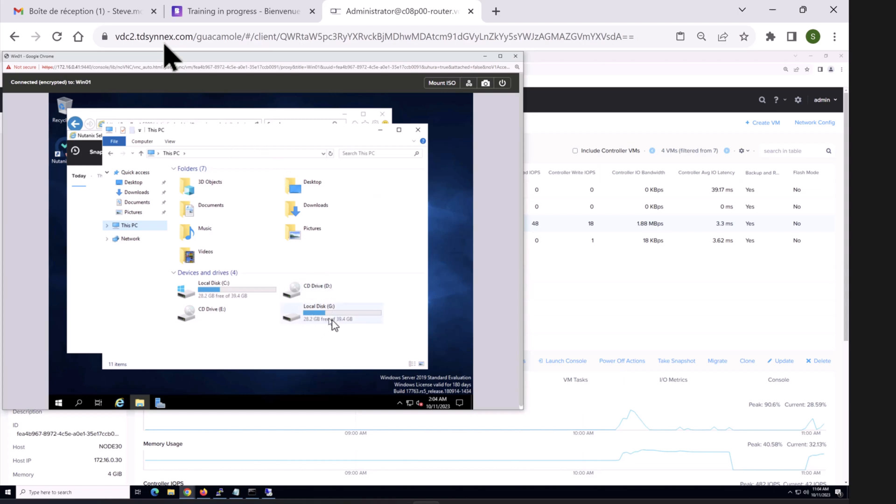
pyautogui.click(444, 328)
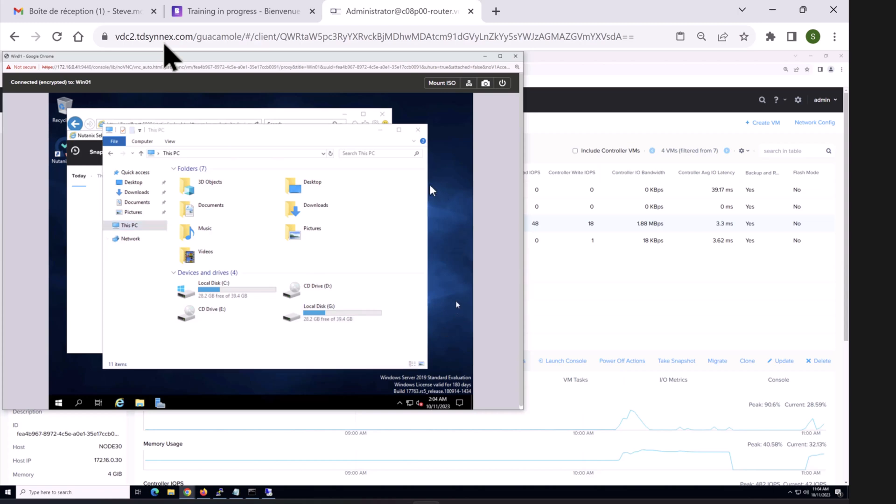
pyautogui.click(86, 244)
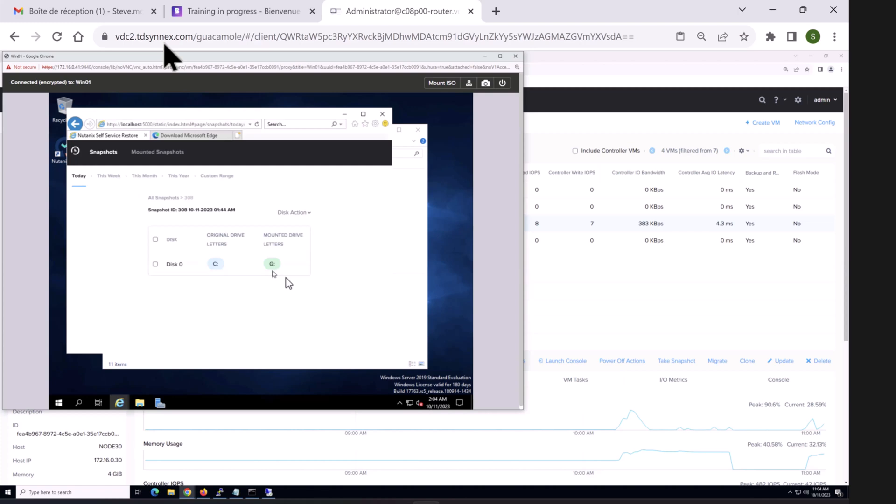
pyautogui.click(420, 240)
# Step: Copy Public Pictures from G:\Users\Public onto the desktop and close Explorer
pyautogui.doubleClick(314, 312)
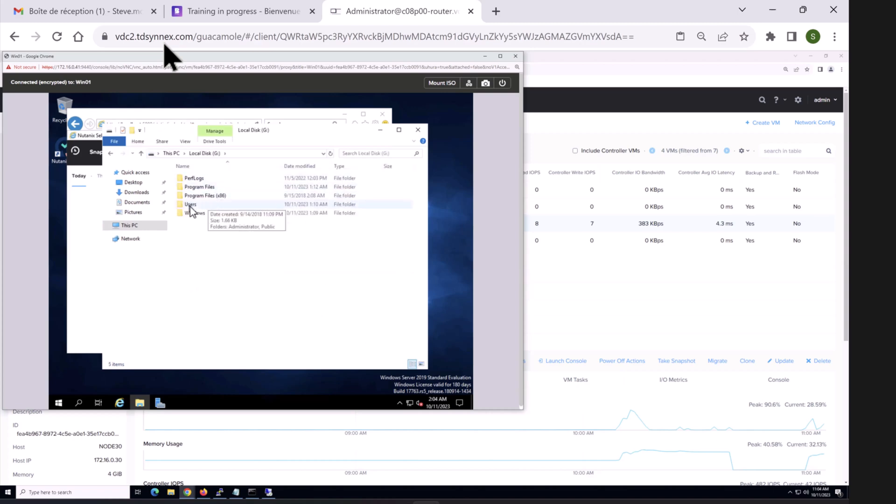
pyautogui.doubleClick(208, 205)
pyautogui.click(204, 189)
pyautogui.doubleClick(205, 190)
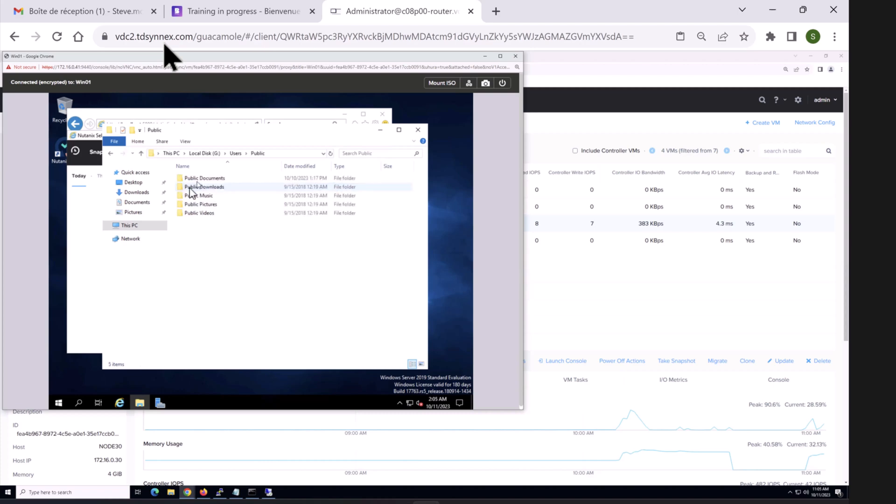
pyautogui.moveTo(200, 206); pyautogui.dragTo(456, 248)
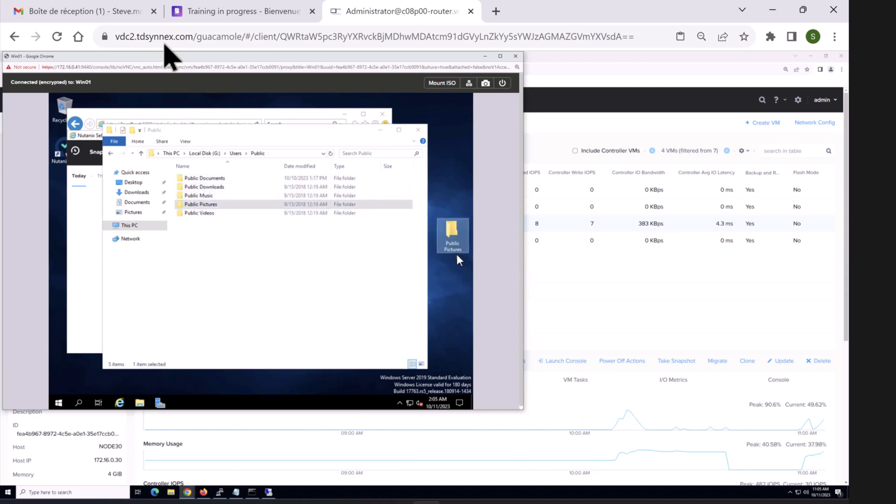
pyautogui.click(417, 130)
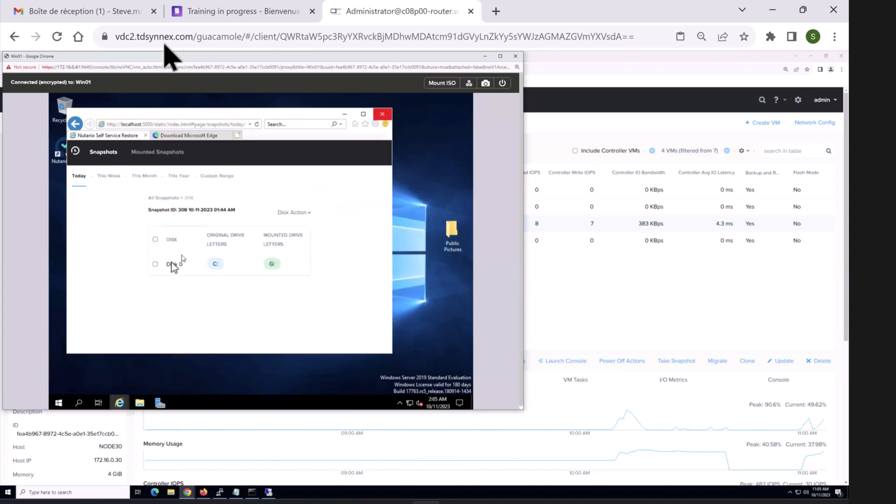
# Step: Unmount snapshot 308's Disk 0 from G: and return to the Prism LabCluster-A VM table
pyautogui.click(155, 265)
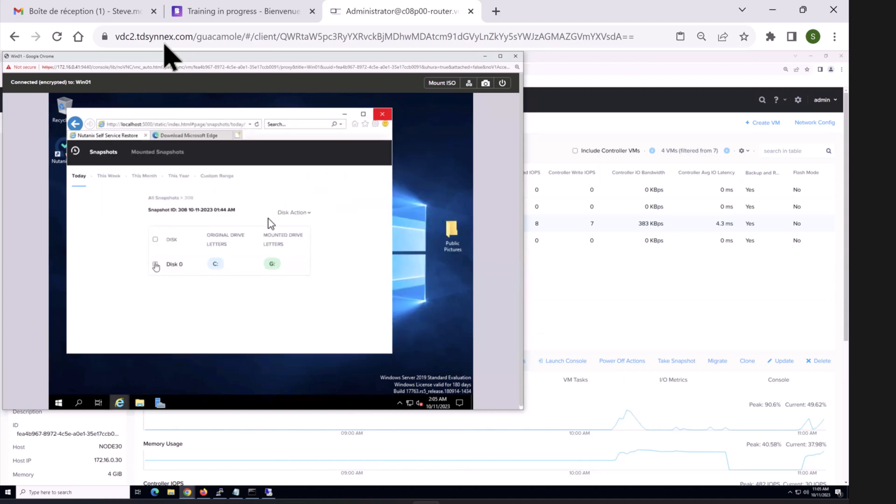
pyautogui.click(303, 214)
pyautogui.click(288, 245)
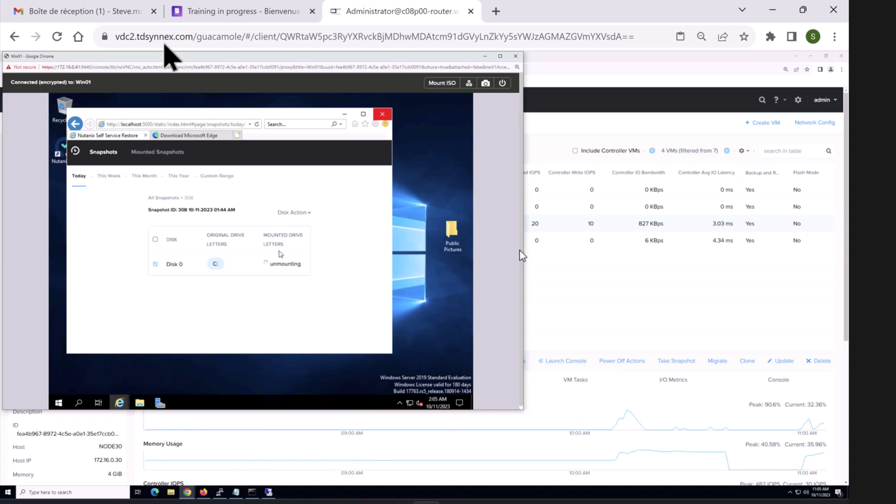
pyautogui.click(572, 288)
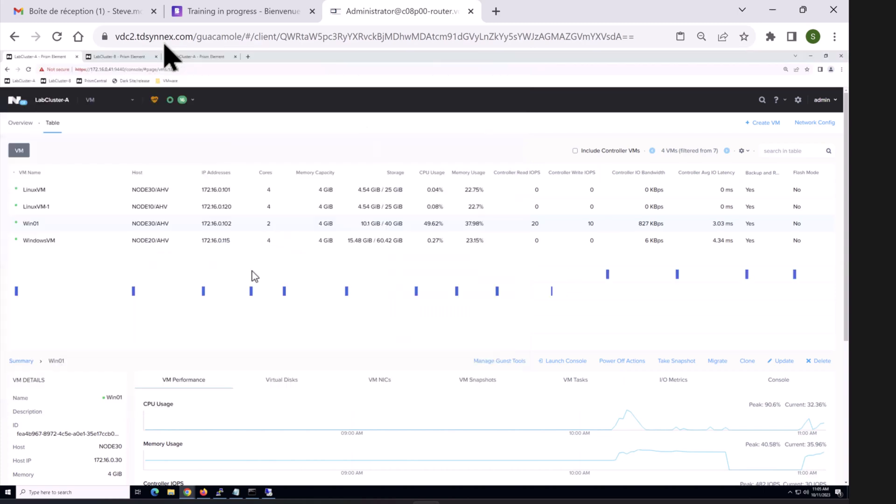
pyautogui.rightClick(64, 225)
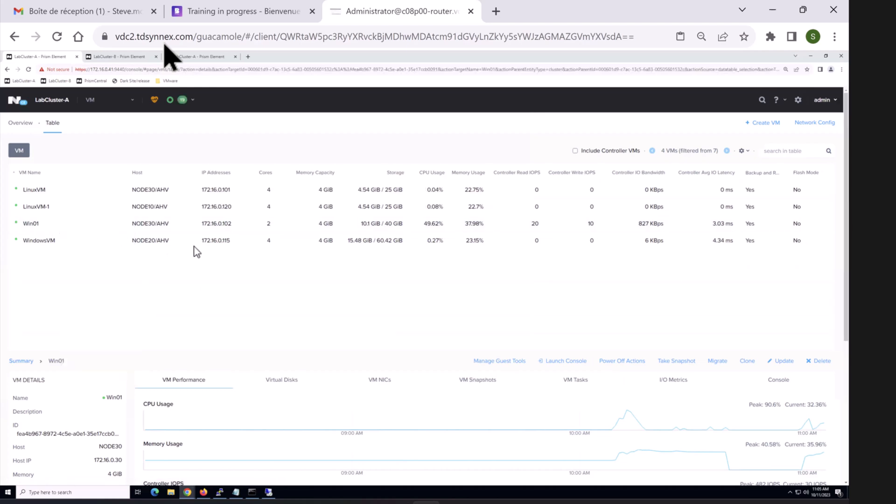